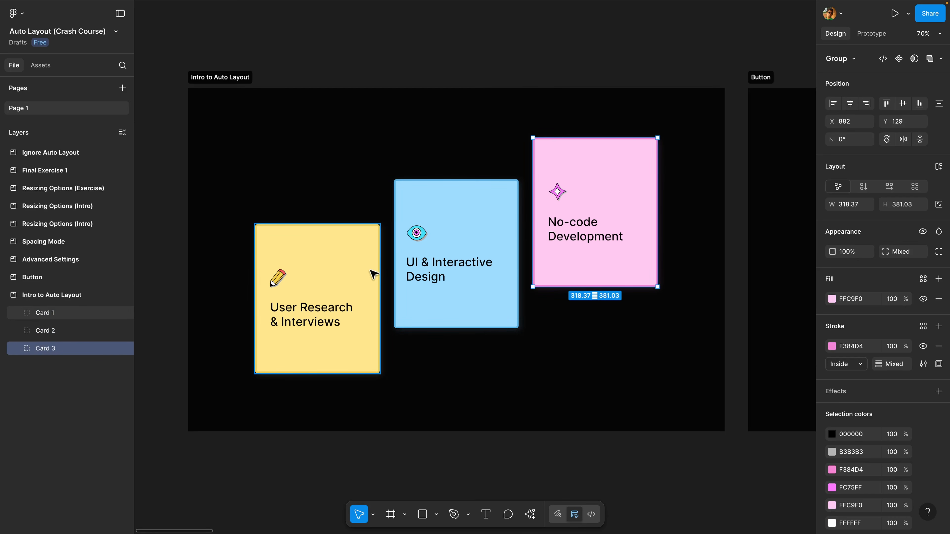
# Select the three cards in the Intro to Auto Layout frame and apply auto layout to them
pyautogui.click(332, 290)
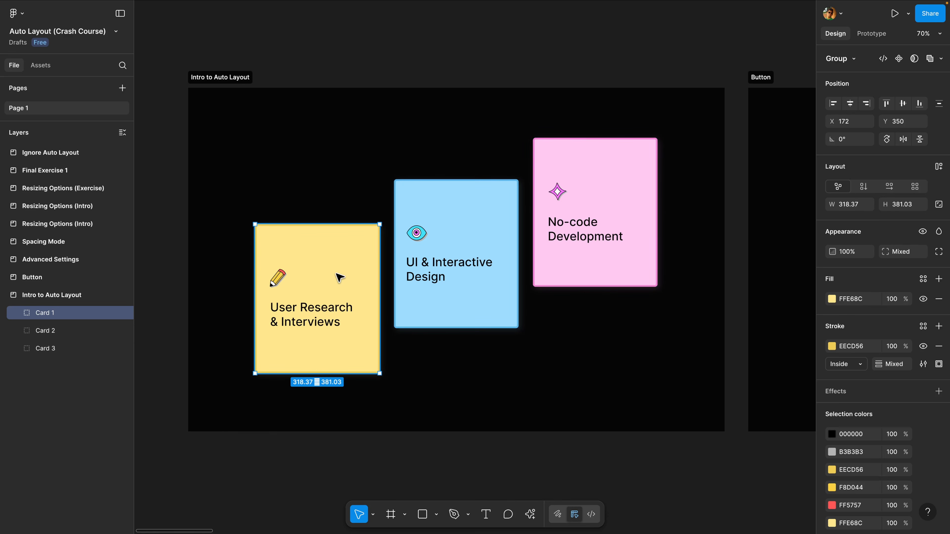
pyautogui.keyDown('shift'); pyautogui.click(448, 250); pyautogui.keyUp('shift')
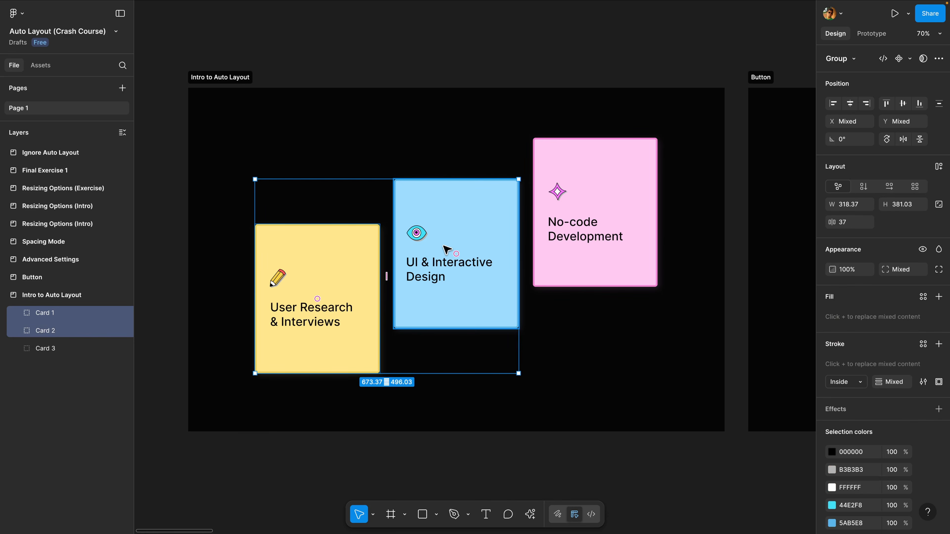
pyautogui.keyDown('shift'); pyautogui.click(609, 210); pyautogui.keyUp('shift')
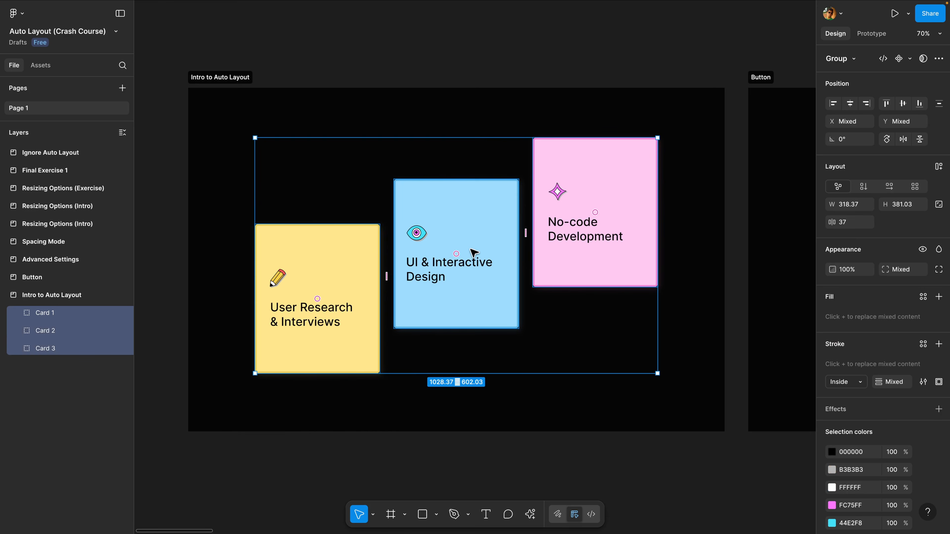
pyautogui.click(940, 169)
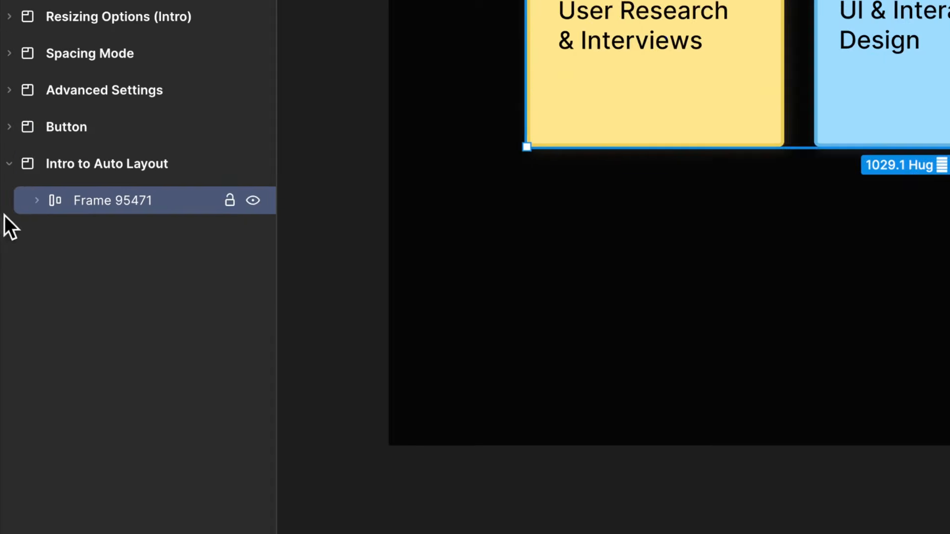
# Expand the new auto layout frame in the layer list and rename it Frame
pyautogui.click(18, 313)
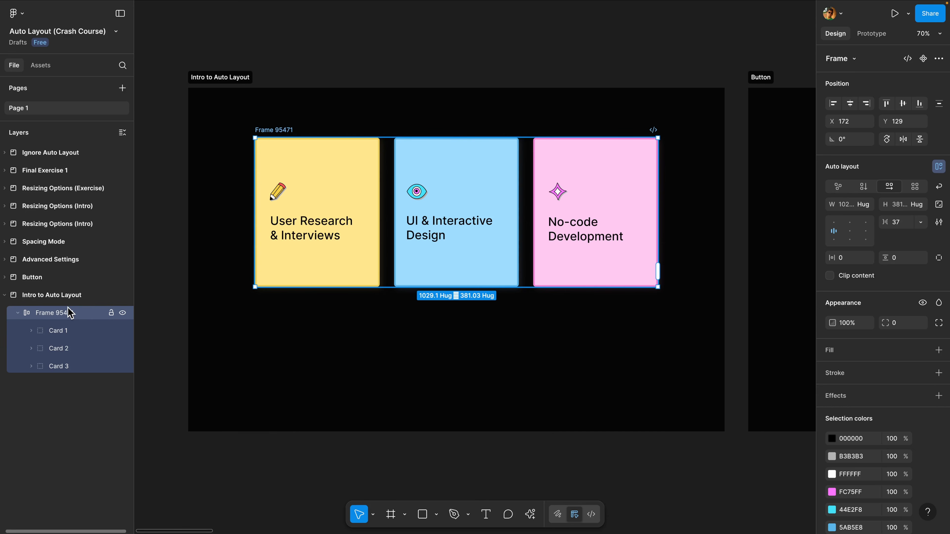
pyautogui.doubleClick(46, 312)
pyautogui.press('BackSpace')
pyautogui.press('Return')
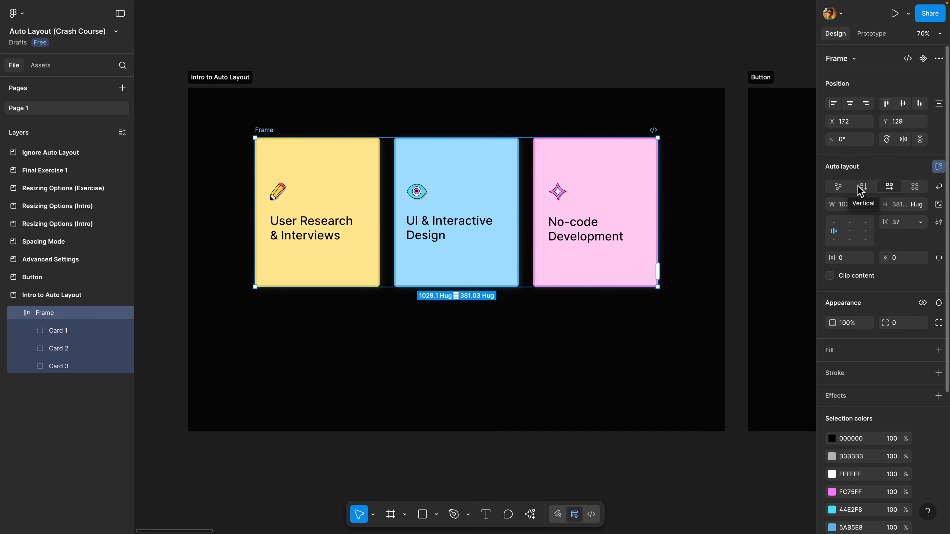
# Switch the card frame's auto layout flow to vertical and back to horizontal
pyautogui.click(862, 187)
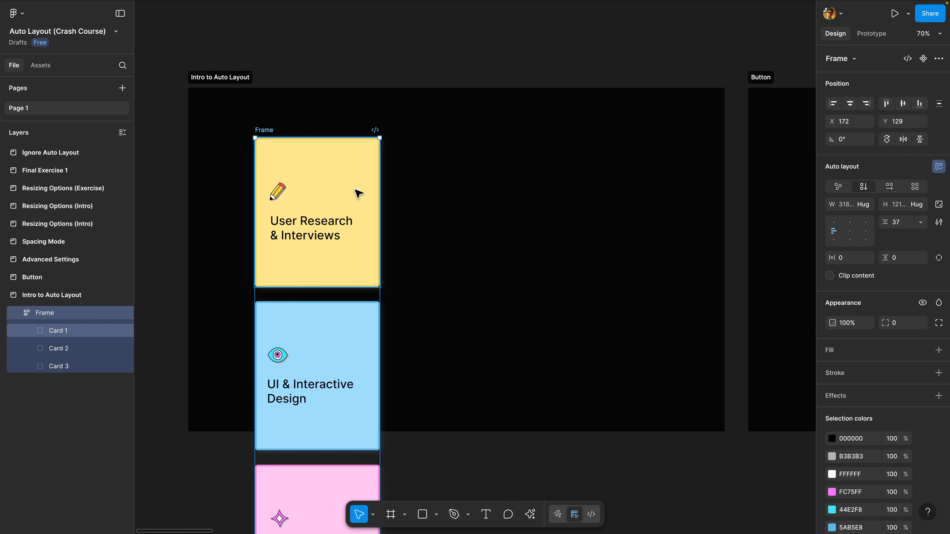
pyautogui.scroll(-5, 348, 190)
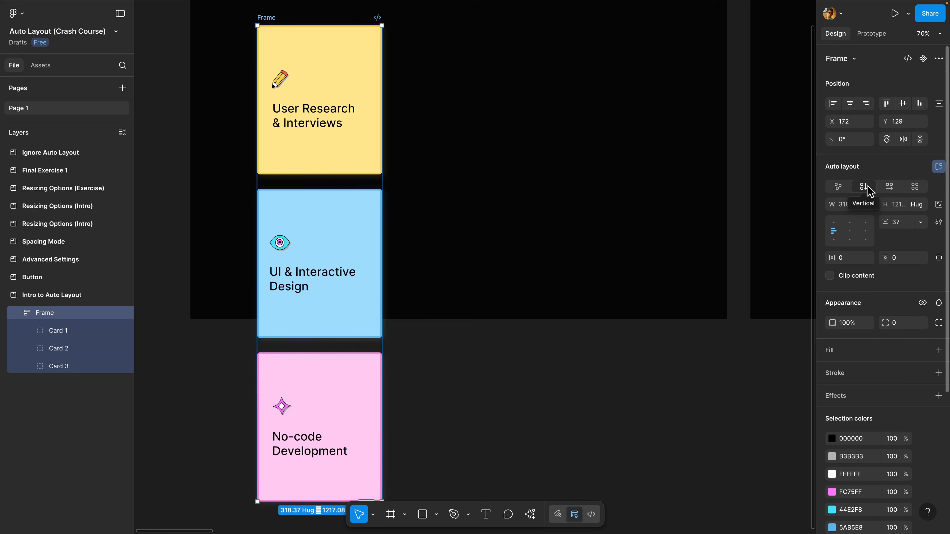
pyautogui.click(889, 190)
pyautogui.scroll(3, 590, 175)
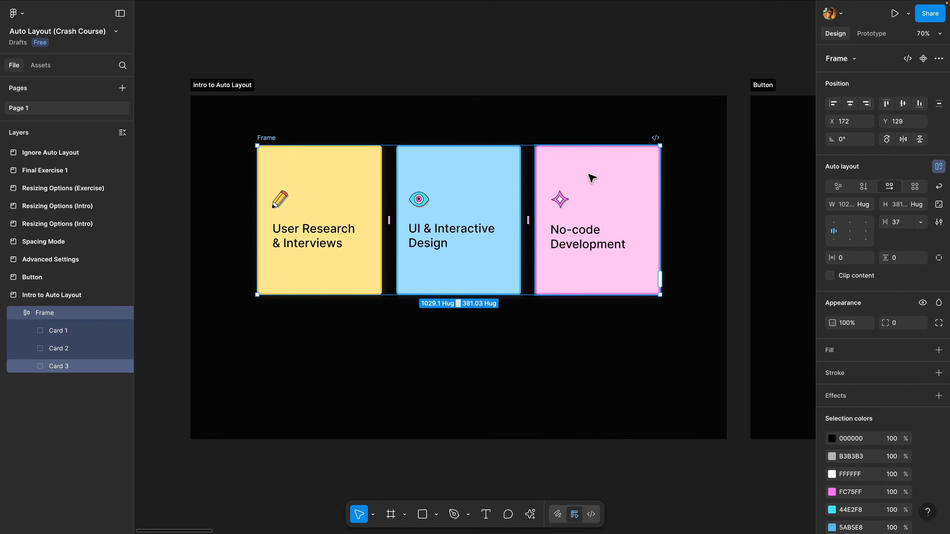
# Try the grid flow with 3 columns and 2 rows on the card frame, and return to horizontal flow
pyautogui.click(919, 187)
pyautogui.click(846, 205)
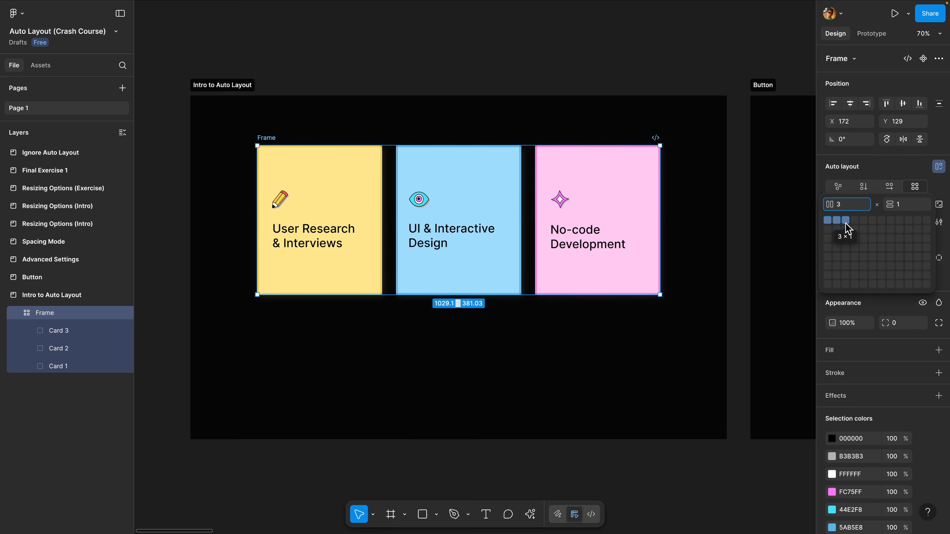
pyautogui.click(845, 230)
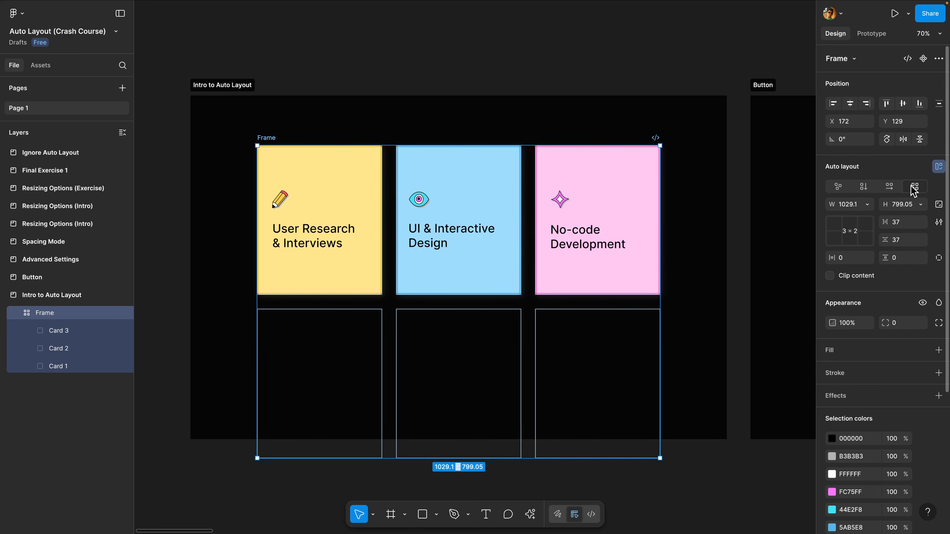
pyautogui.click(889, 186)
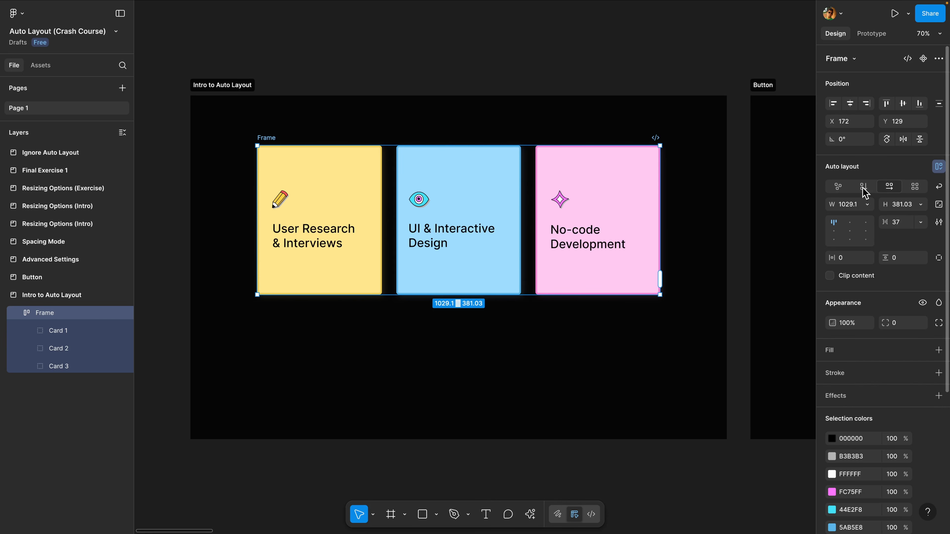
# Move the card frame straight down to about Y 217 within the Intro to Auto Layout frame
pyautogui.moveTo(471, 204); pyautogui.dragTo(471, 237)
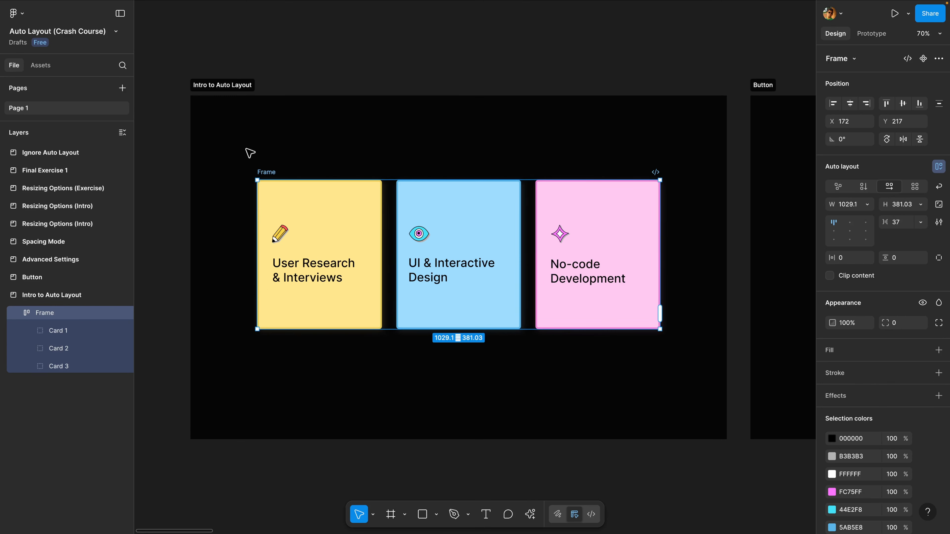
pyautogui.scroll(1, 661, 297)
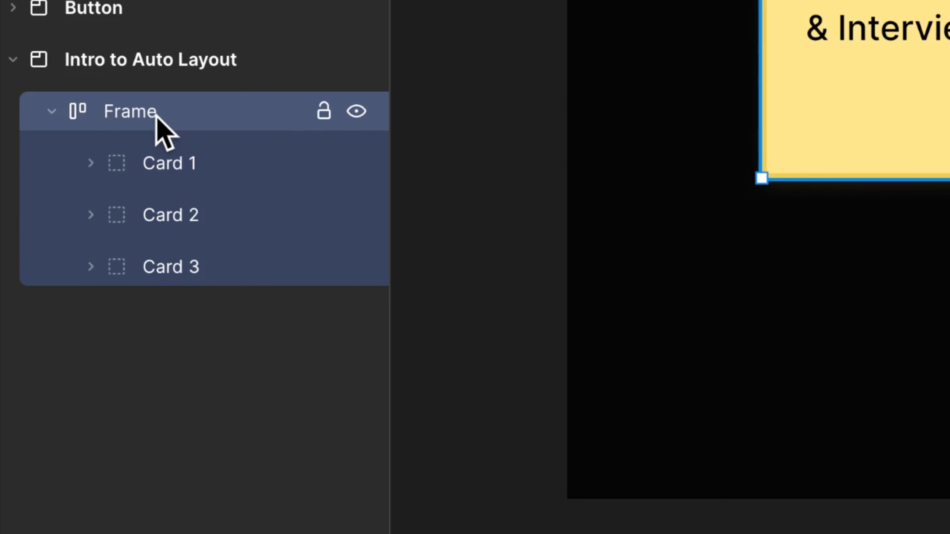
# Inspect Card 1, Card 2 and Card 3 one by one as children of the auto layout frame, and reselect the parent frame
pyautogui.click(159, 161)
pyautogui.click(159, 217)
pyautogui.click(161, 267)
pyautogui.click(174, 167)
pyautogui.click(172, 217)
pyautogui.click(172, 266)
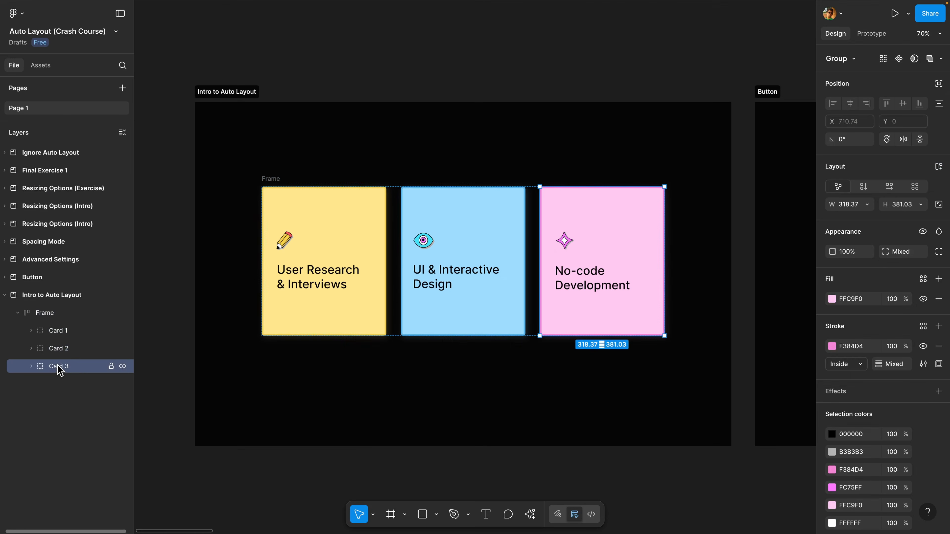
pyautogui.click(43, 314)
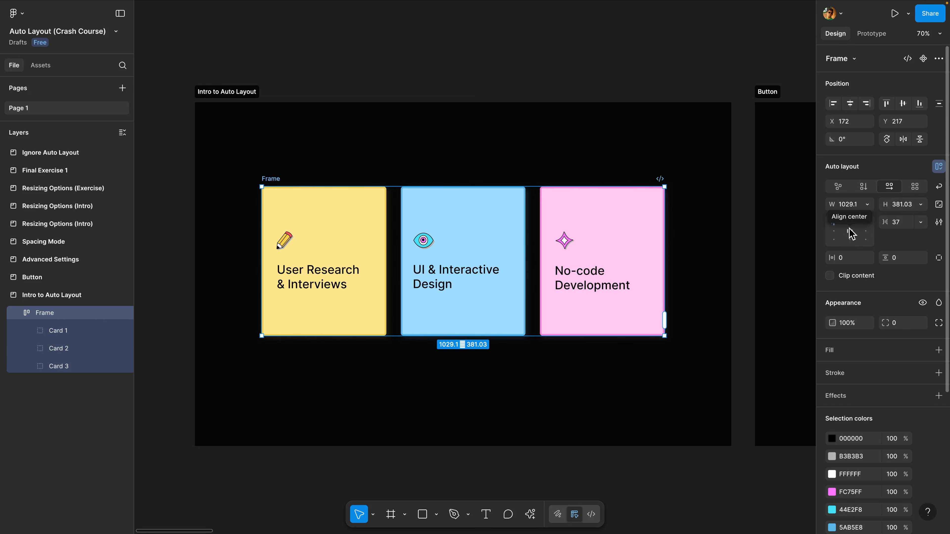
# Try top-right alignment on the card frame and enlarge the frame to about 1148 × 621
pyautogui.click(867, 225)
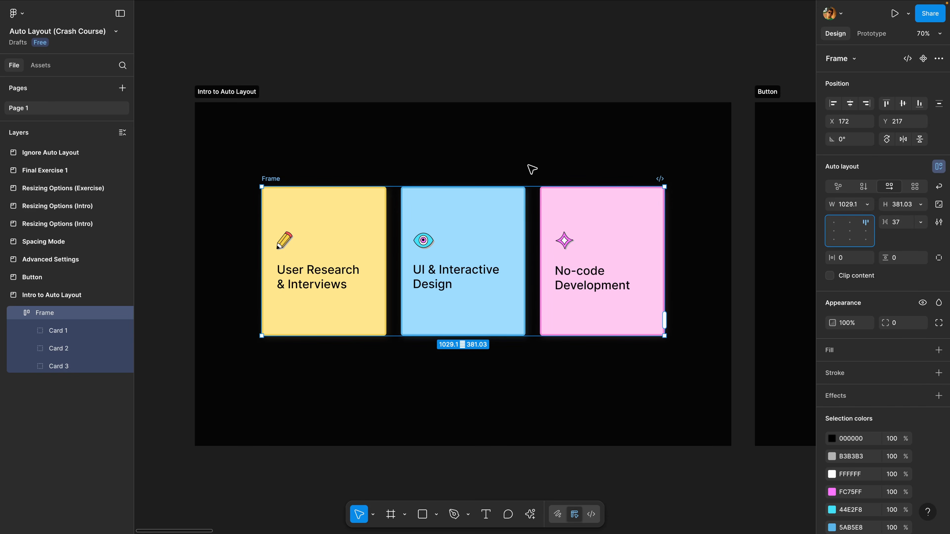
pyautogui.scroll(1, 702, 288)
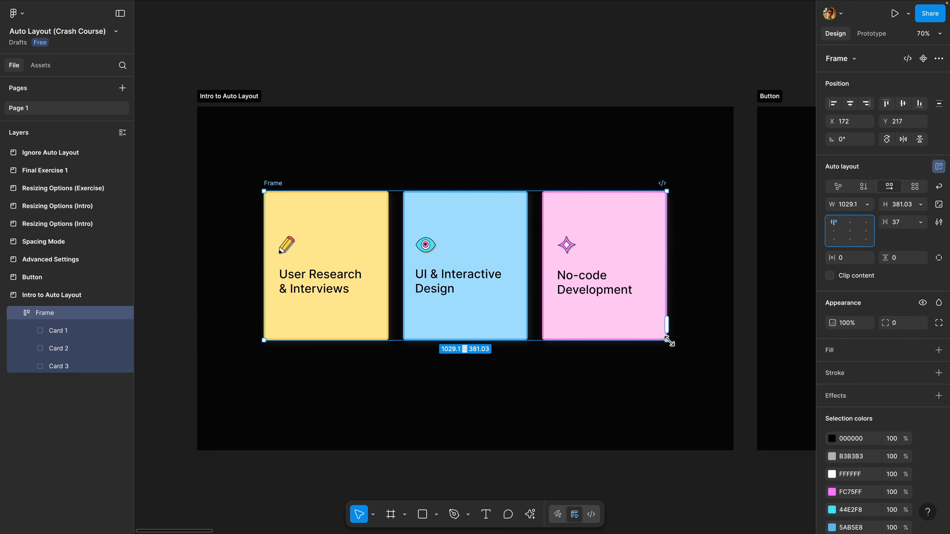
pyautogui.moveTo(669, 341); pyautogui.dragTo(658, 374)
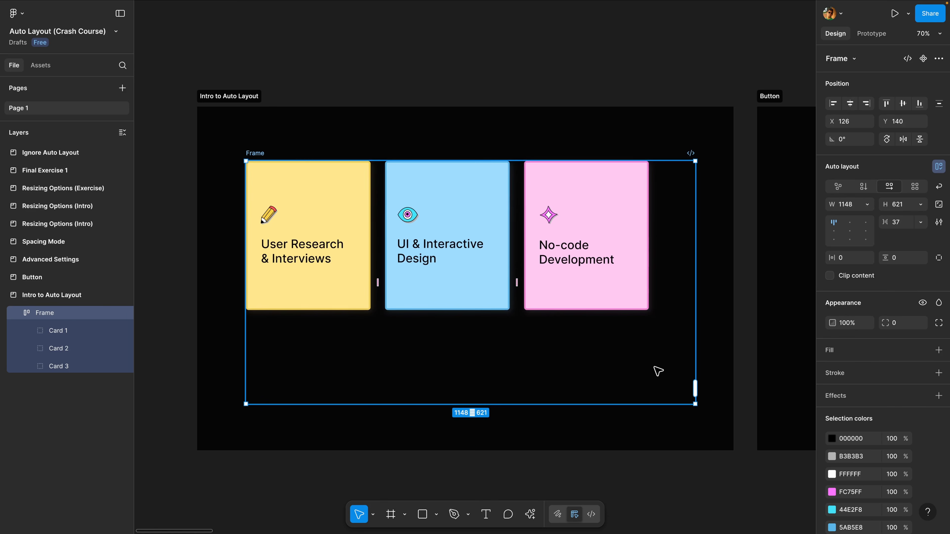
# Try the top-centre, right, bottom and left alignments for the cards within the enlarged frame, ending with centre alignment
pyautogui.click(850, 224)
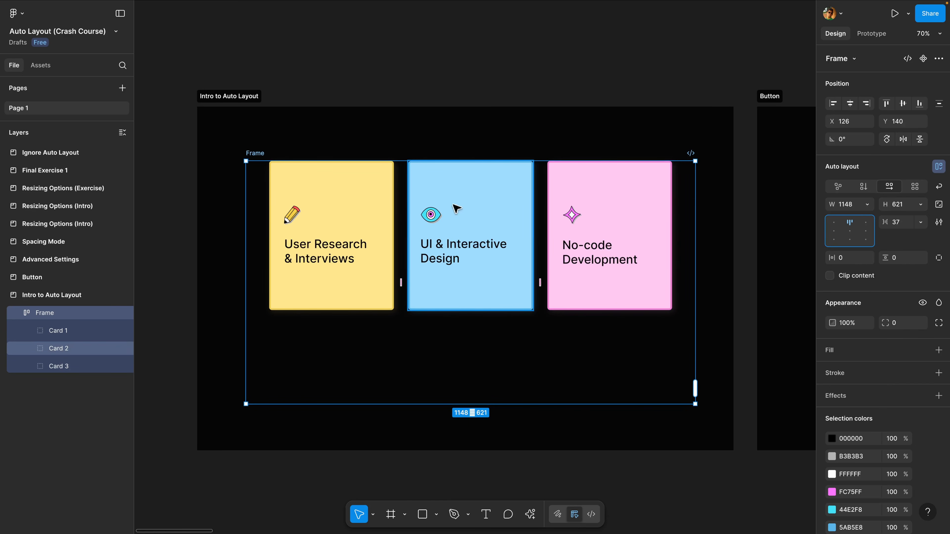
pyautogui.click(866, 223)
pyautogui.click(866, 231)
pyautogui.click(866, 239)
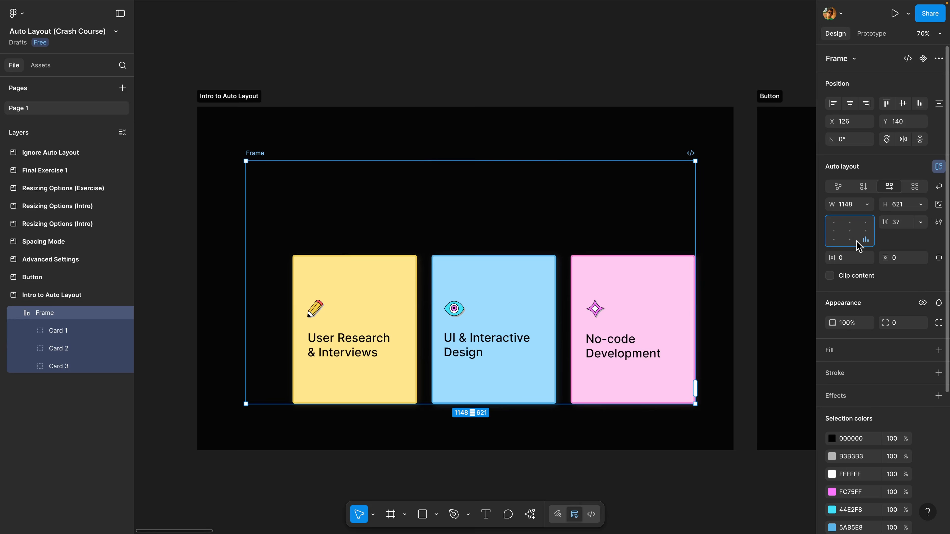
pyautogui.click(850, 240)
pyautogui.click(834, 239)
pyautogui.click(834, 231)
pyautogui.click(850, 231)
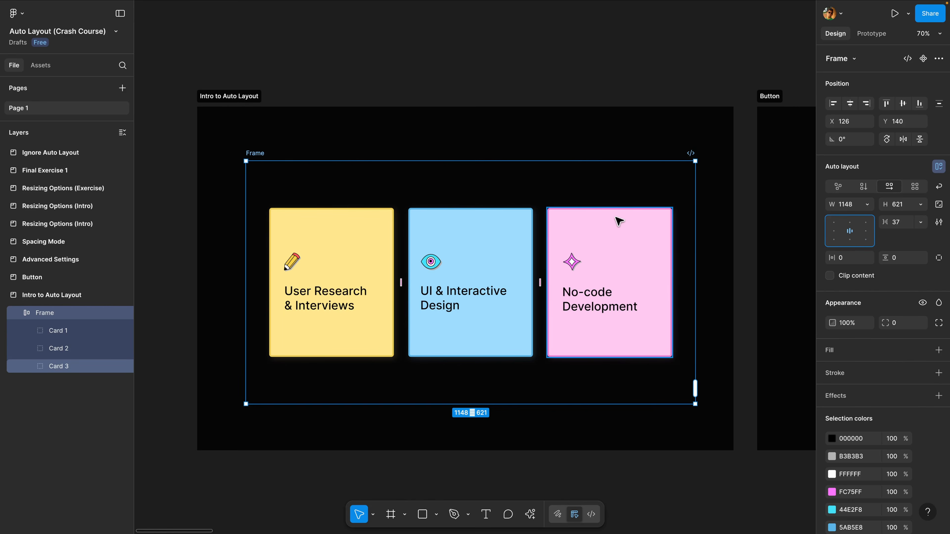
# Shift the cards' alignment from the centre to the bottom right and up to the top right
pyautogui.press('Down')
pyautogui.press('Right')
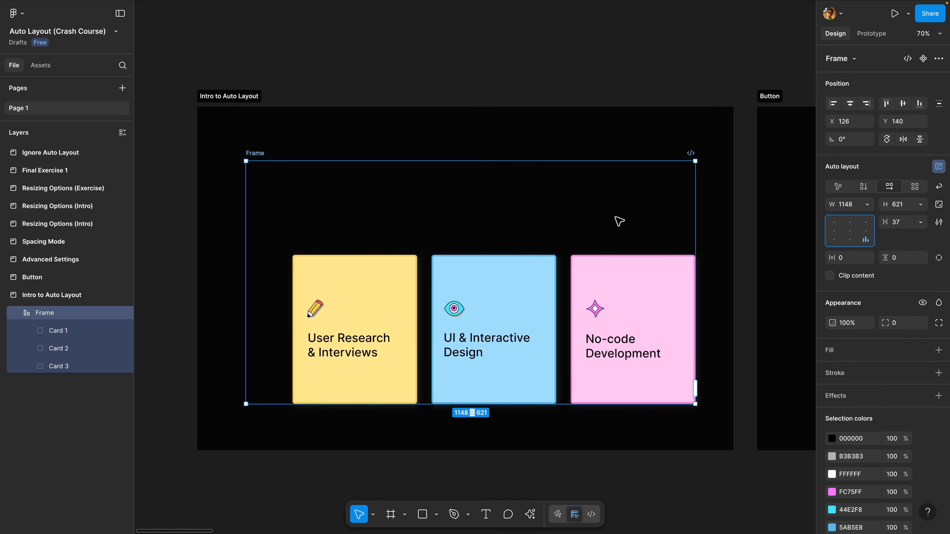
pyautogui.press('Up')
pyautogui.press('Up')
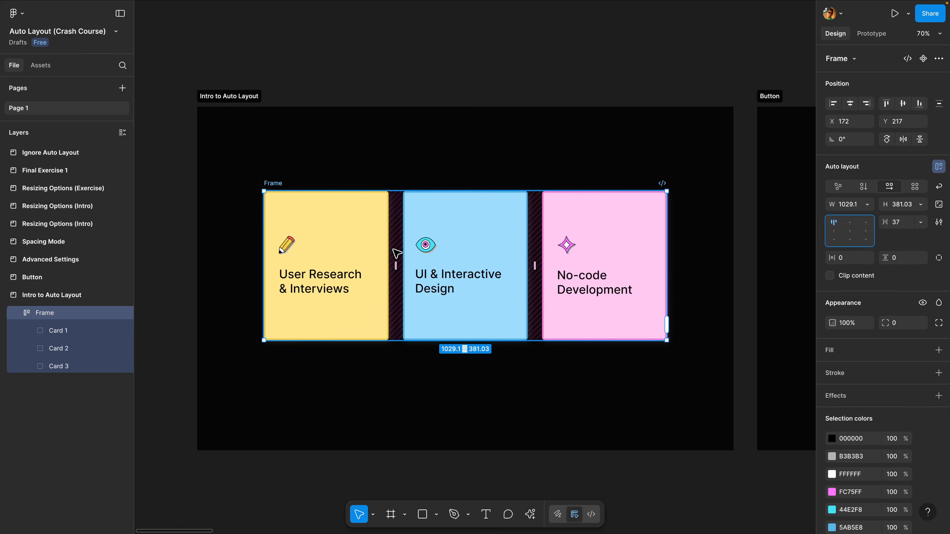
# Reduce the horizontal gap between the cards to 31 and look at the gap's sizing options
pyautogui.scroll(5, 415, 262)
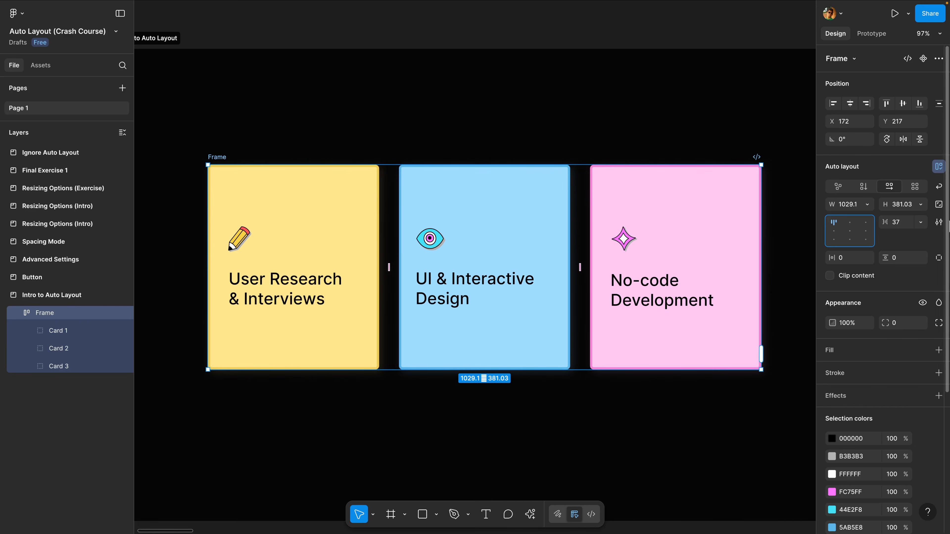
pyautogui.moveTo(883, 223)
pyautogui.mouseDown()
pyautogui.moveTo(906, 220)
pyautogui.moveTo(877, 221)
pyautogui.mouseUp()
pyautogui.click(921, 222)
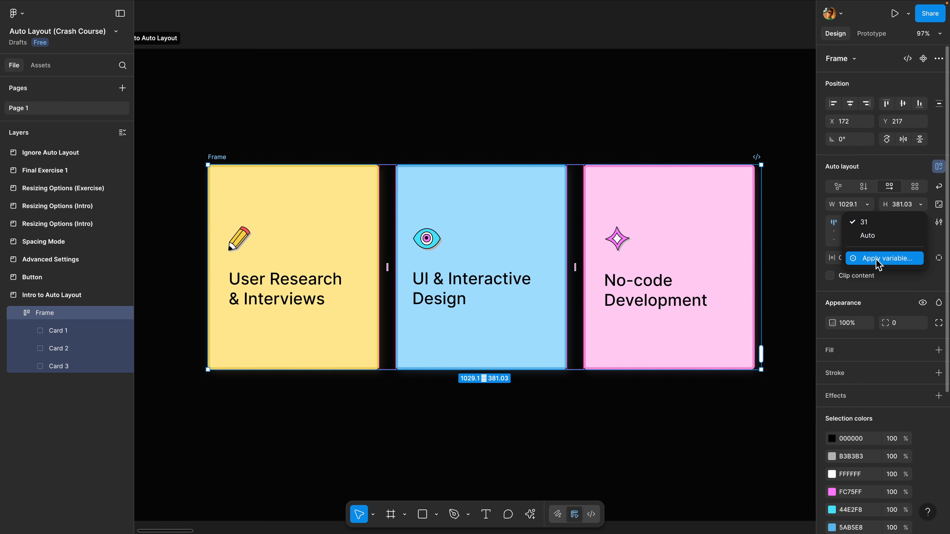
pyautogui.click(931, 238)
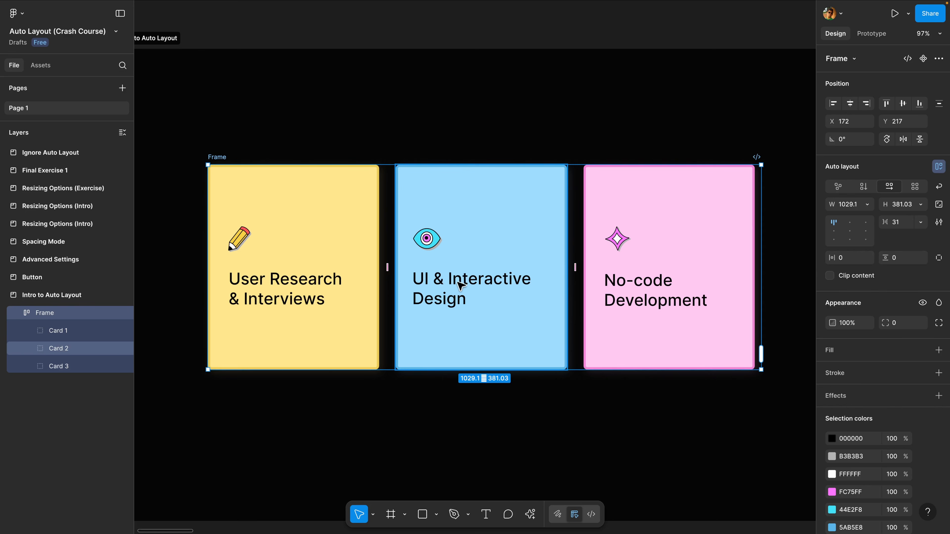
# Set the horizontal gap between the cards to 37
pyautogui.moveTo(895, 225); pyautogui.dragTo(890, 222)
pyautogui.click(900, 226)
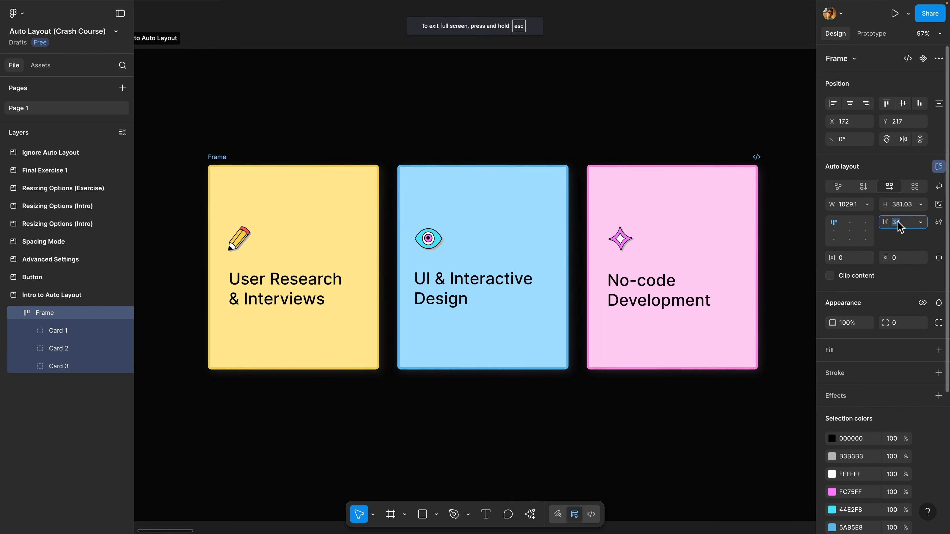
pyautogui.write('37')
pyautogui.press('Return')
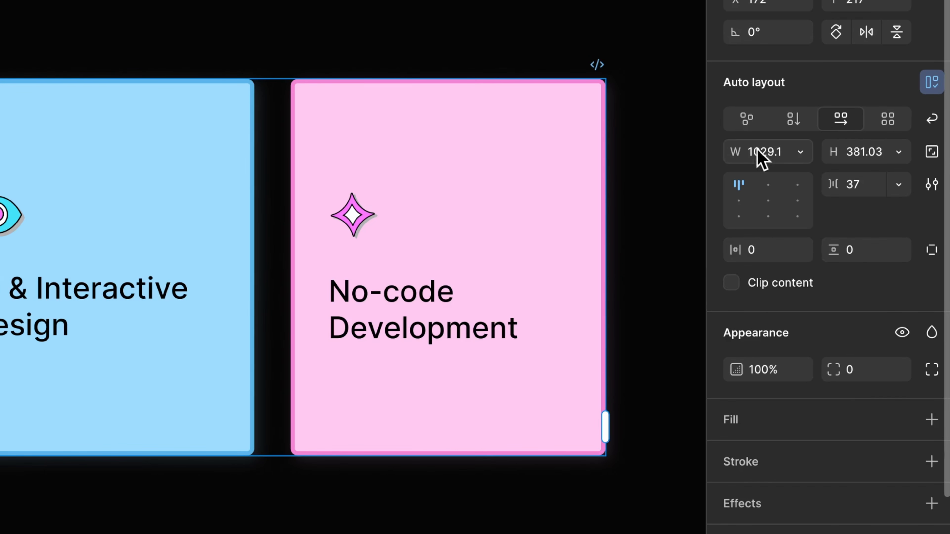
# Set the card frame's width to hug its contents and its horizontal padding to 24
pyautogui.click(800, 153)
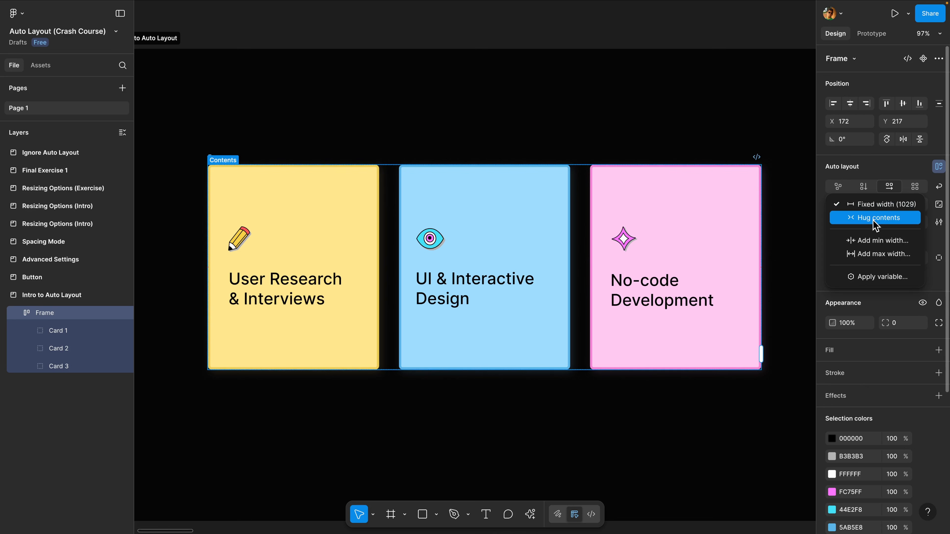
pyautogui.click(820, 177)
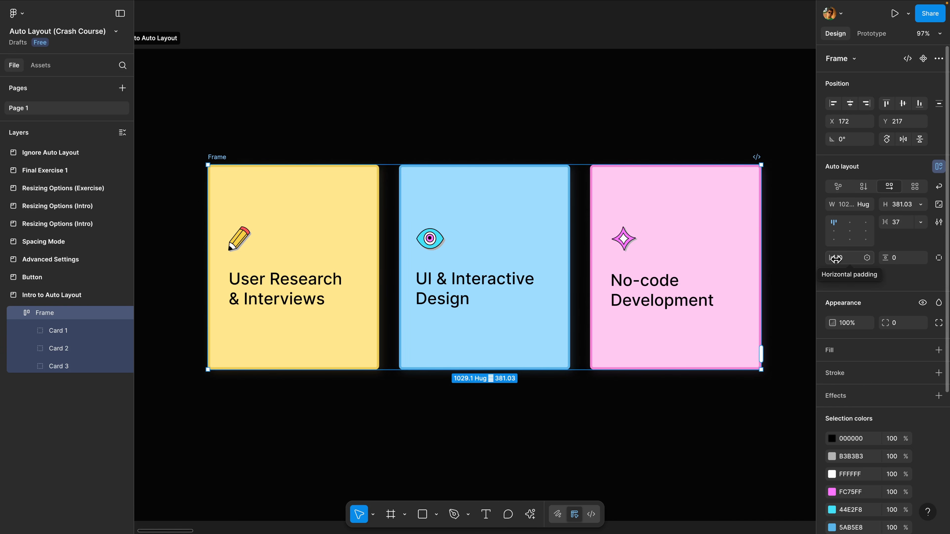
pyautogui.moveTo(836, 258); pyautogui.dragTo(779, 192)
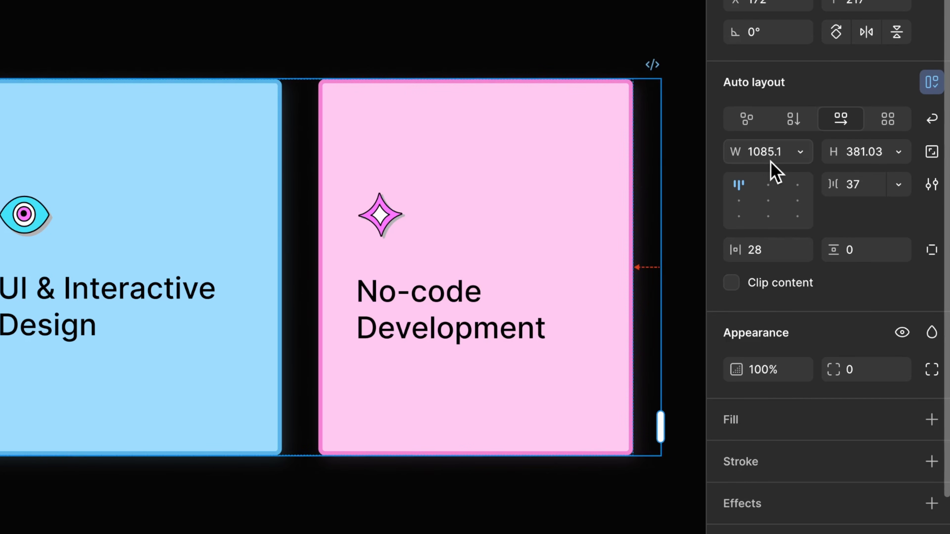
pyautogui.moveTo(732, 249); pyautogui.dragTo(703, 257)
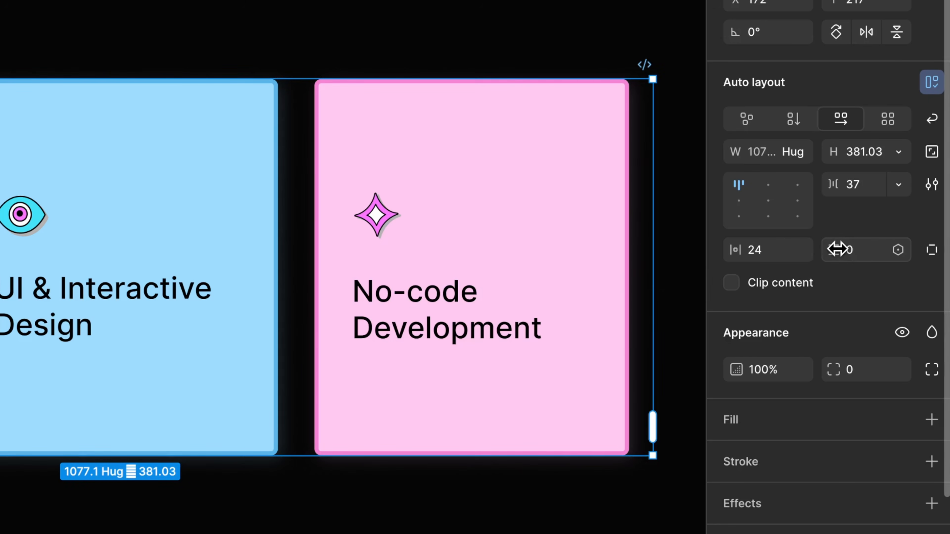
# Set the card frame's height to hug its contents and its vertical padding to 29
pyautogui.moveTo(837, 249); pyautogui.dragTo(885, 246)
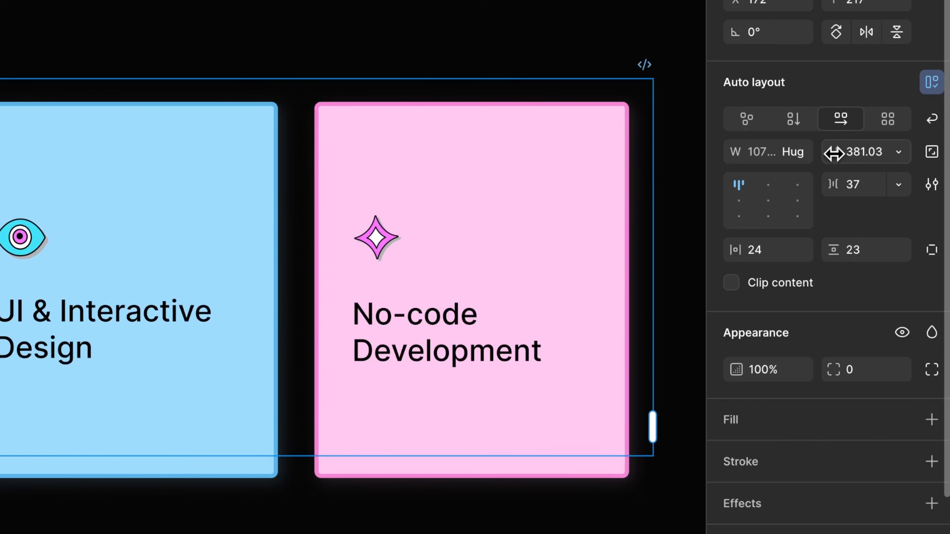
pyautogui.click(898, 152)
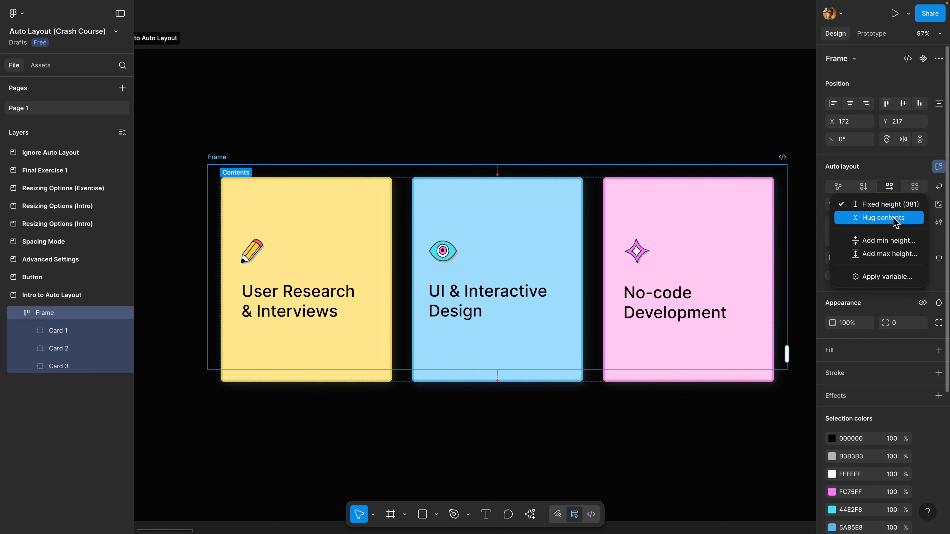
pyautogui.click(893, 218)
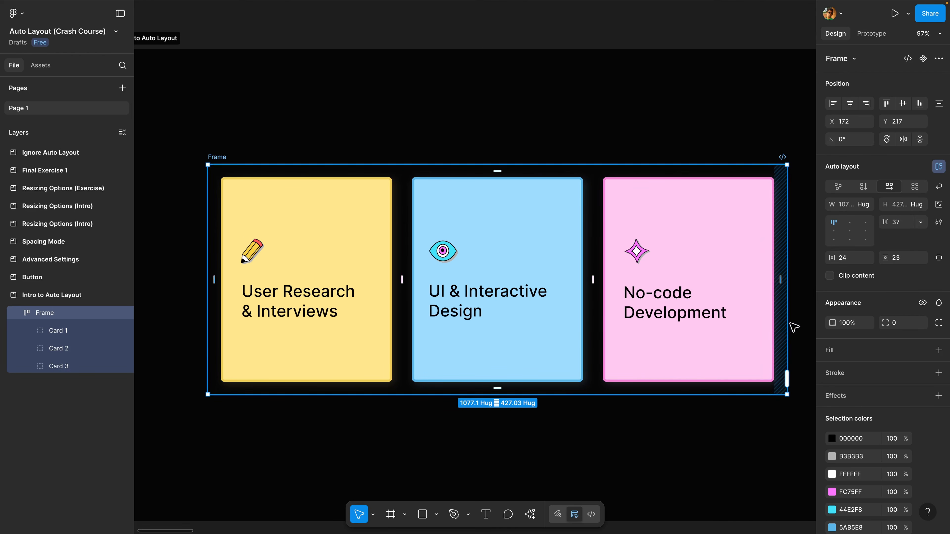
pyautogui.moveTo(883, 259); pyautogui.dragTo(891, 258)
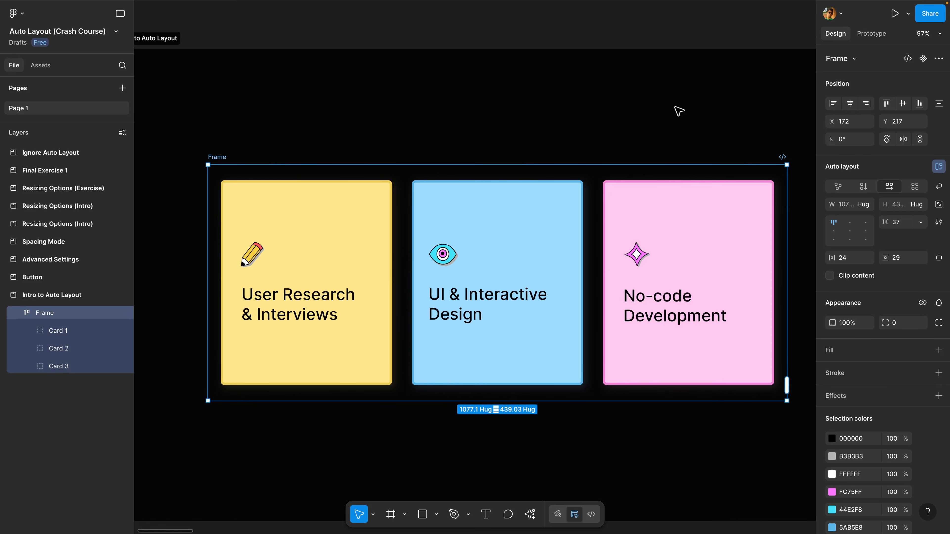
# Move the card frame to X 80, Y 162 inside the Intro to Auto Layout frame
pyautogui.scroll(-3, 647, 187)
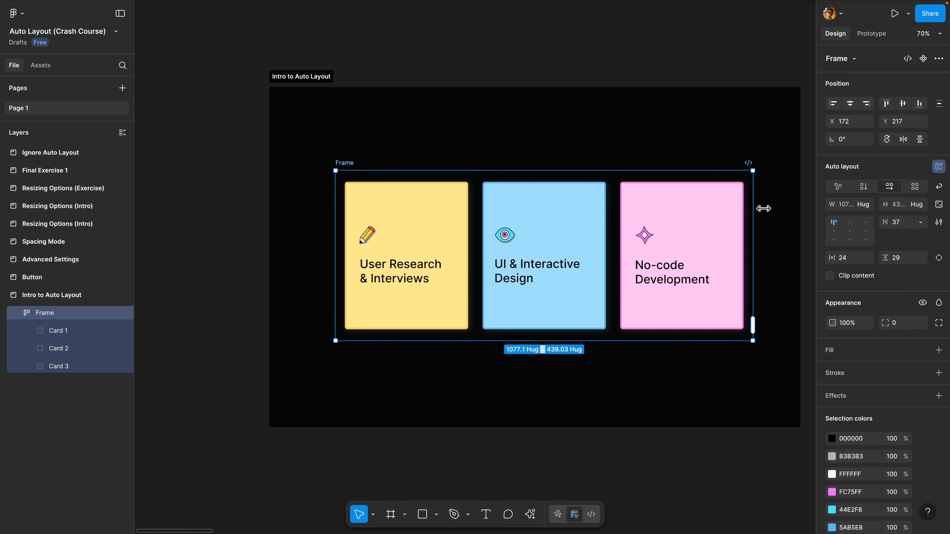
pyautogui.hscroll(3, 733, 213)
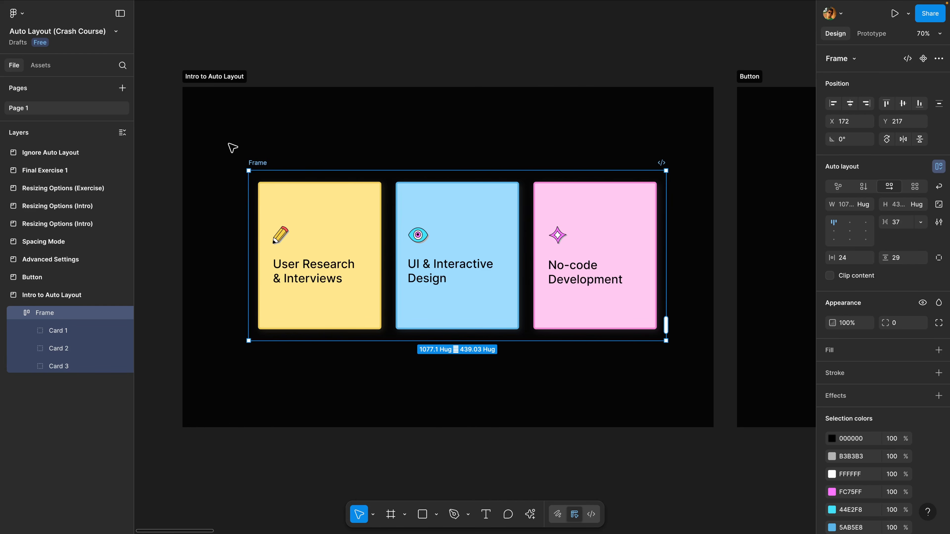
pyautogui.moveTo(261, 166); pyautogui.dragTo(226, 145)
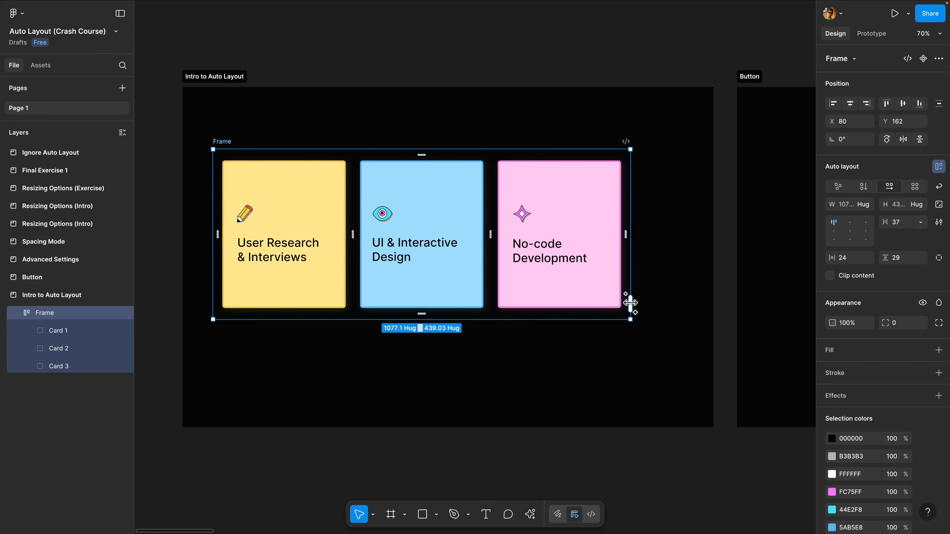
# Extend the row of cards with a generated fourth card after the No-code Development card, and remove it again
pyautogui.scroll(2, 630, 308)
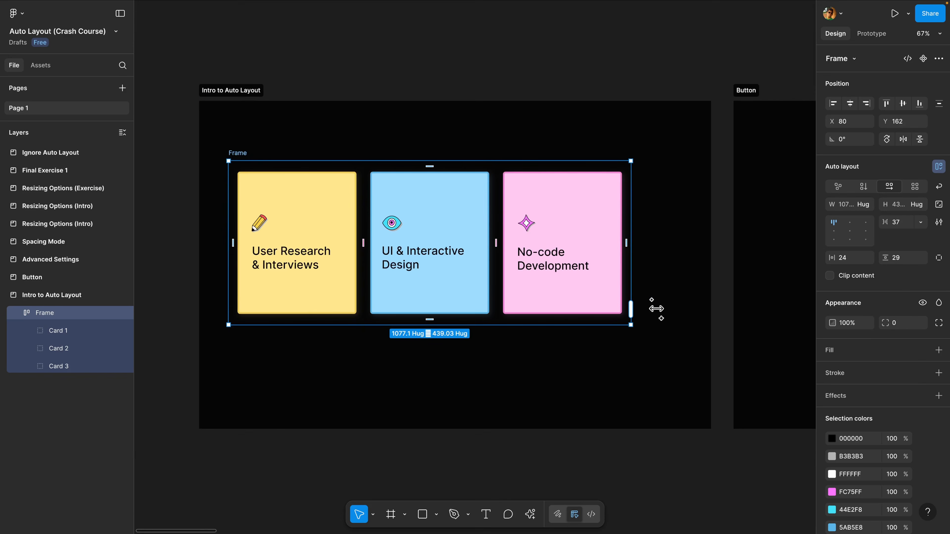
pyautogui.moveTo(656, 308); pyautogui.dragTo(737, 309)
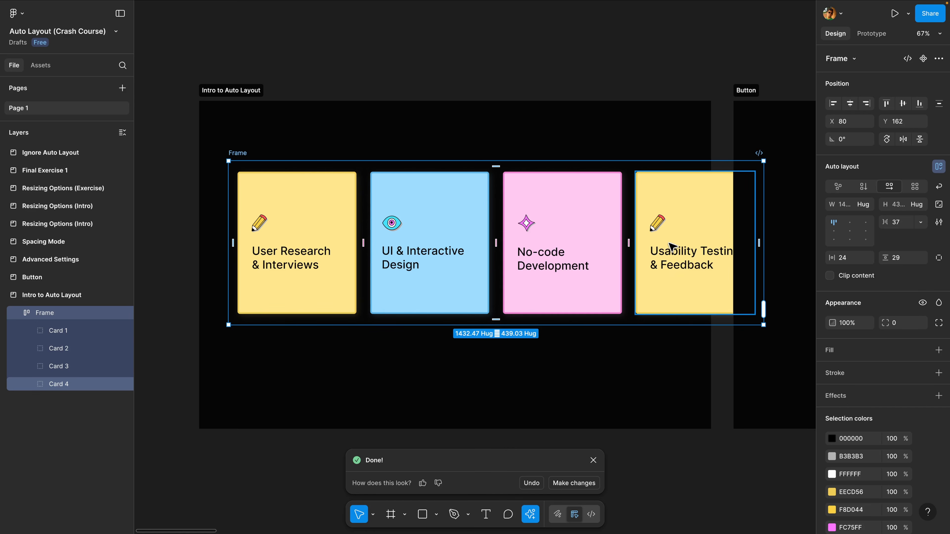
pyautogui.press('Delete')
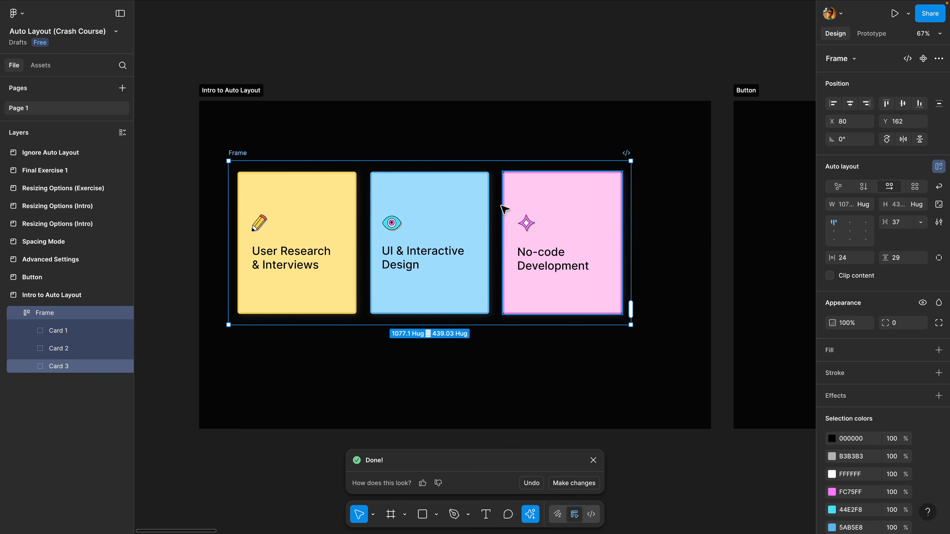
# Centre the card frame horizontally and vertically within the Intro to Auto Layout frame
pyautogui.click(851, 107)
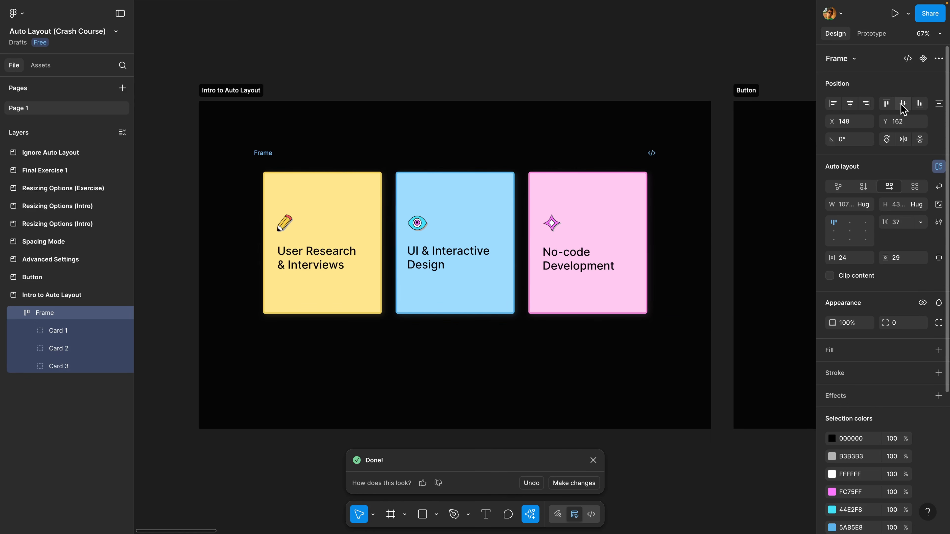
pyautogui.click(903, 104)
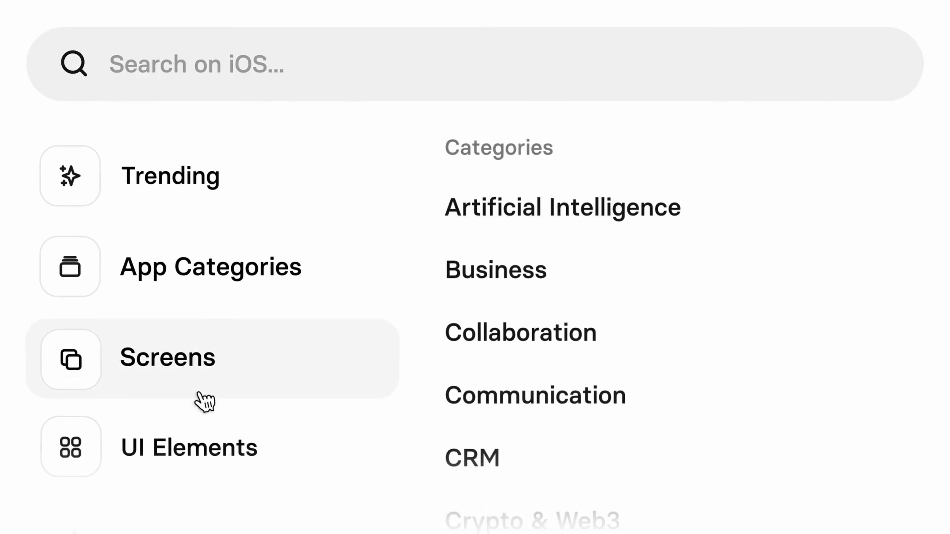
# Switch to Mobbin and open the Signup category of the iOS screens
pyautogui.click(178, 368)
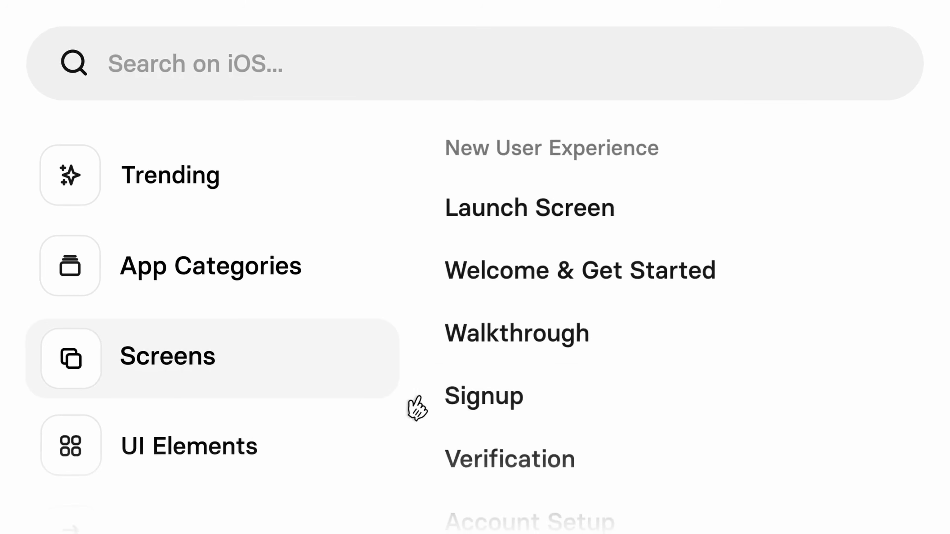
pyautogui.click(482, 397)
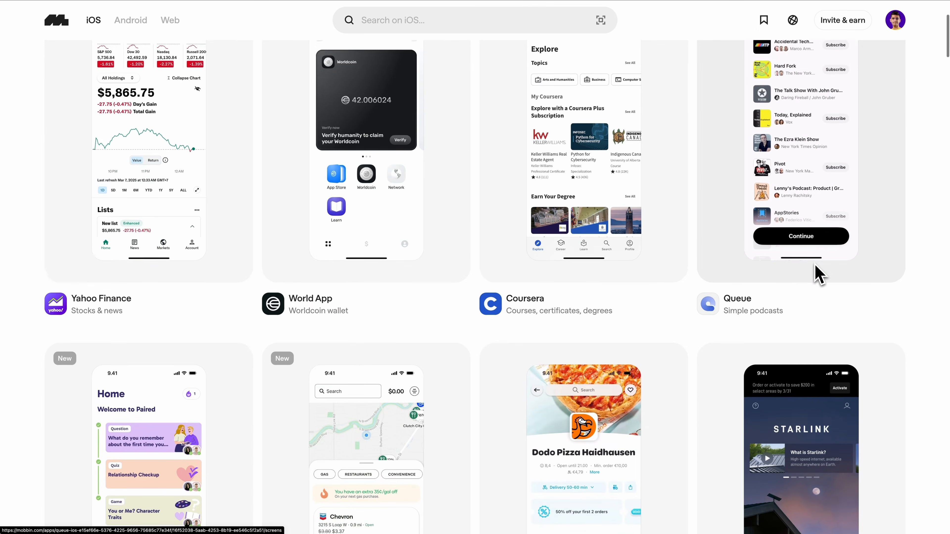
# Browse the iOS app collection and open Bolt to look through its screens
pyautogui.scroll(-10, 817, 275)
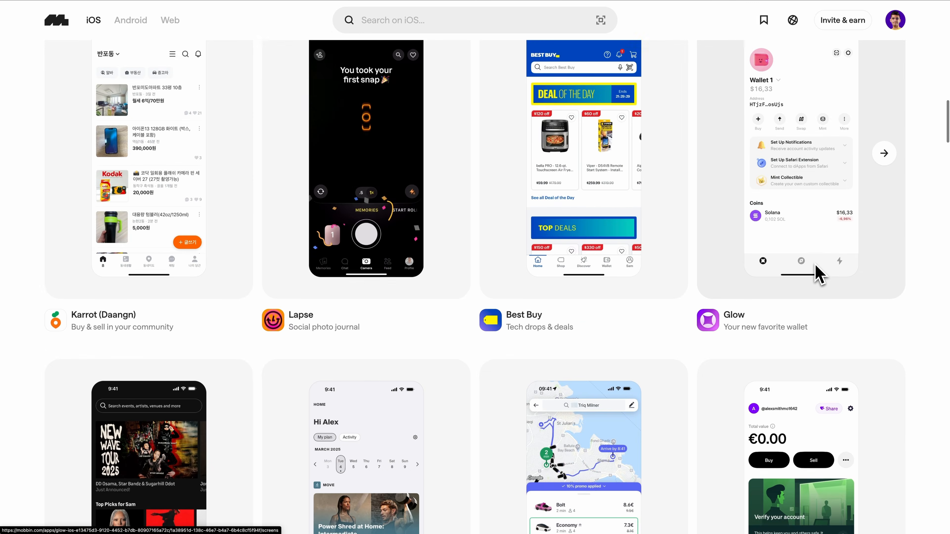
pyautogui.scroll(-8, 817, 275)
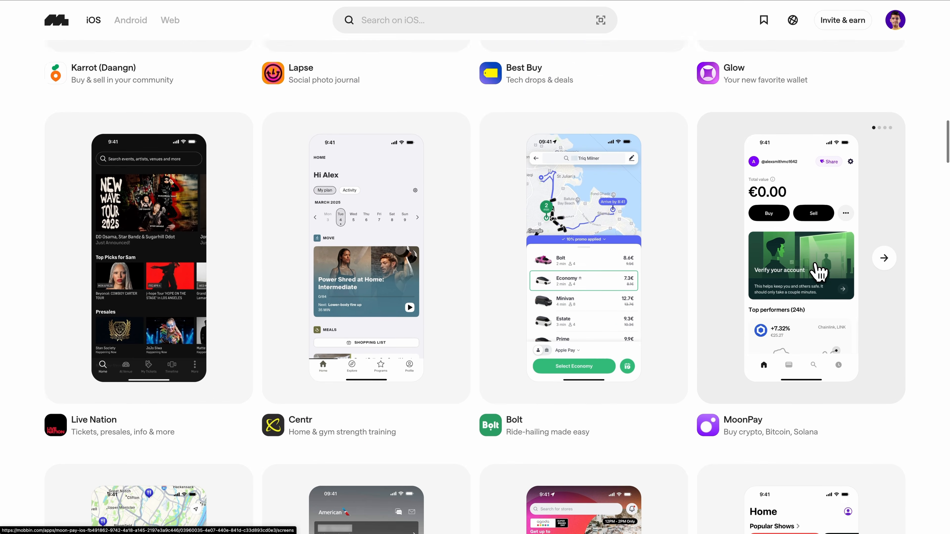
pyautogui.click(613, 205)
pyautogui.scroll(-5, 583, 217)
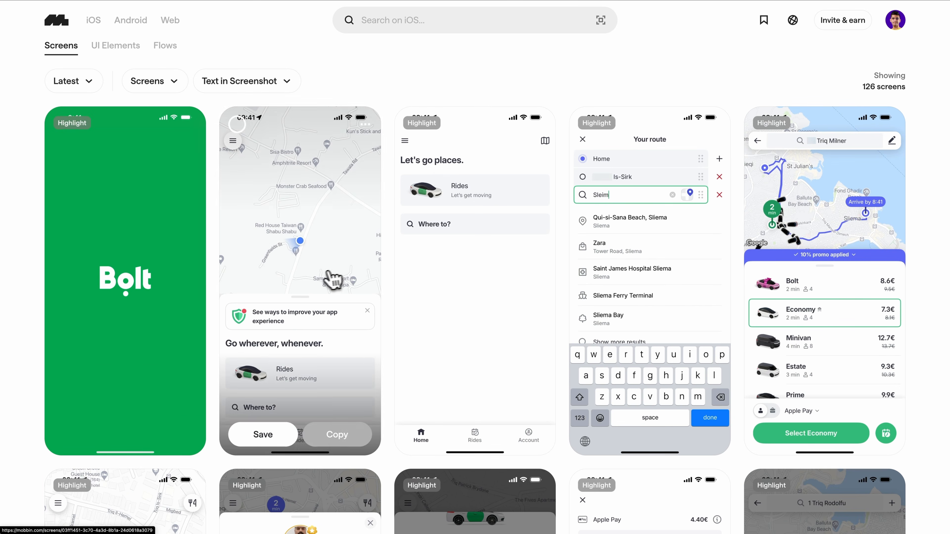
pyautogui.scroll(-10, 329, 279)
pyautogui.scroll(-20, 321, 282)
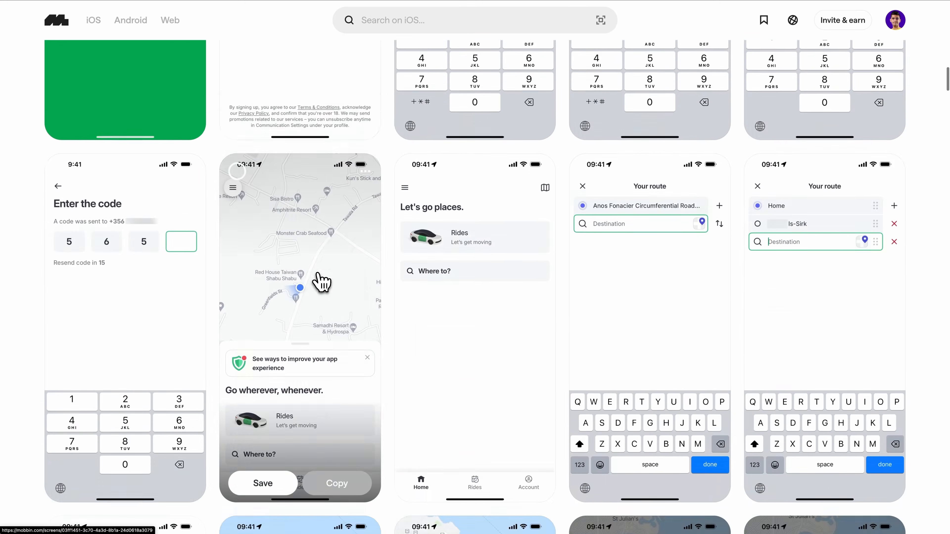
pyautogui.scroll(-8, 321, 283)
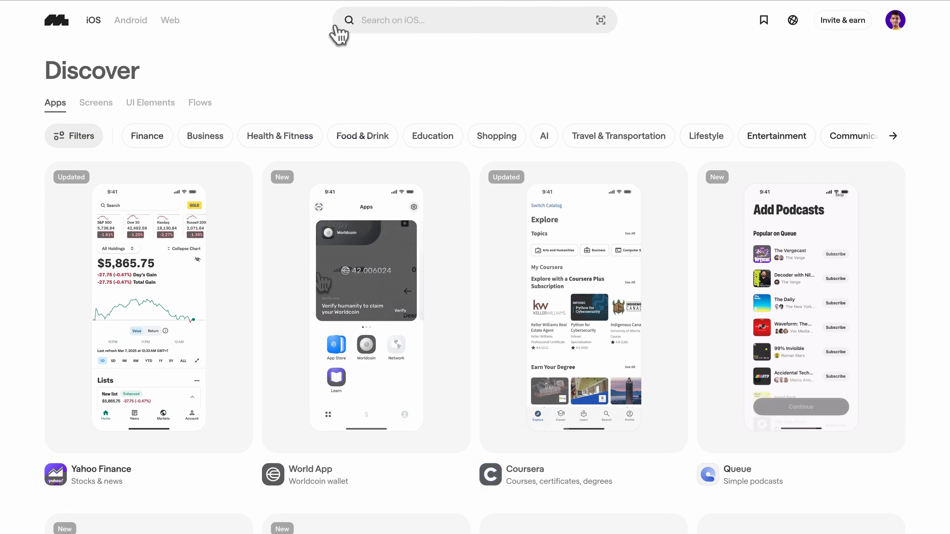
# Search the iOS designs for LOGIN and look through the Login screens
pyautogui.click(382, 22)
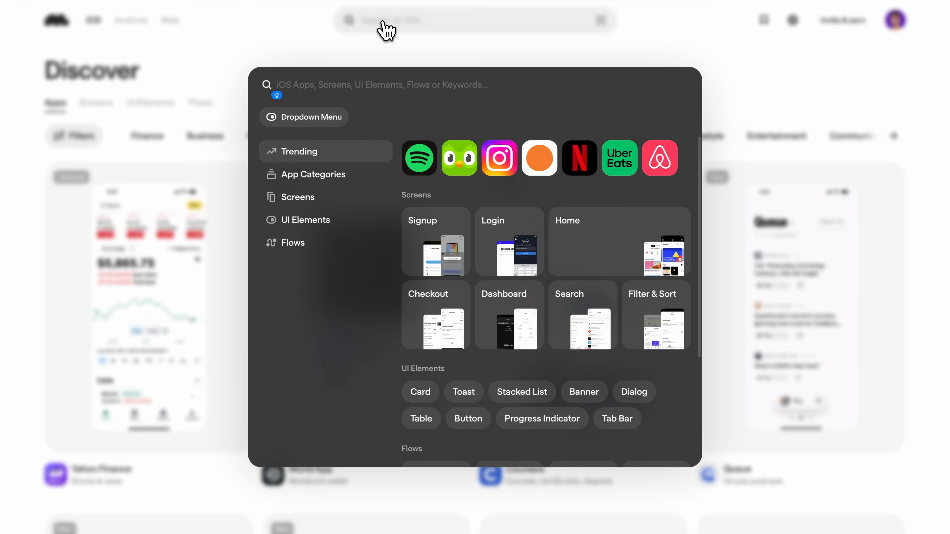
pyautogui.write('LOGIN')
pyautogui.click(371, 134)
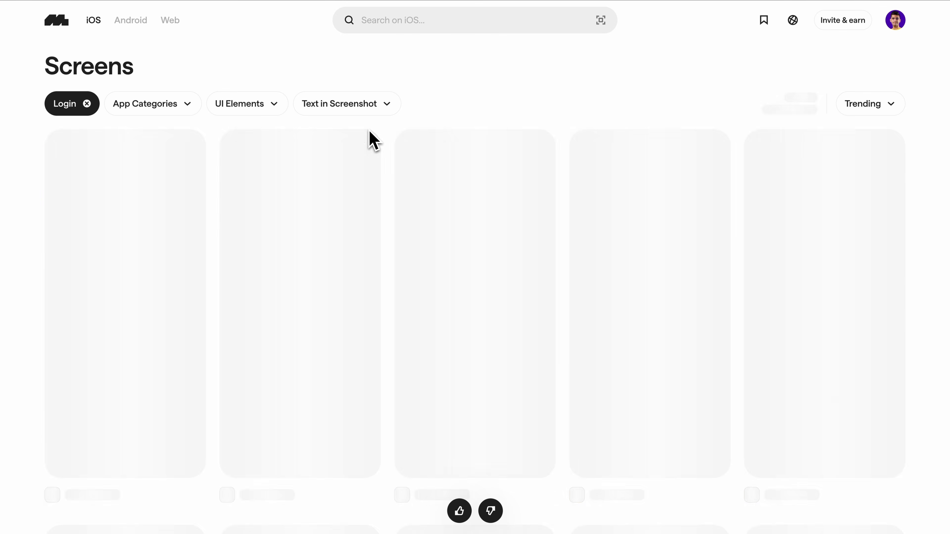
pyautogui.scroll(-10, 434, 250)
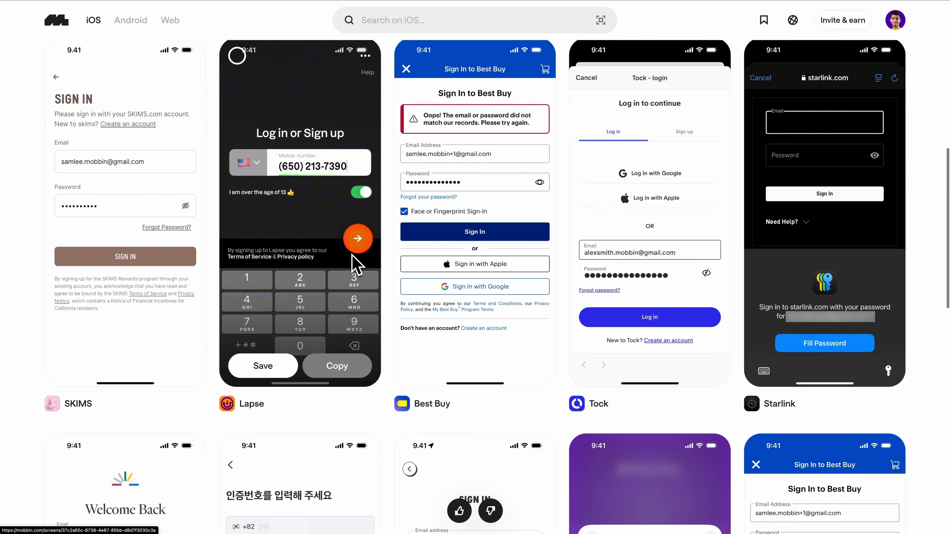
pyautogui.scroll(10, 396, 184)
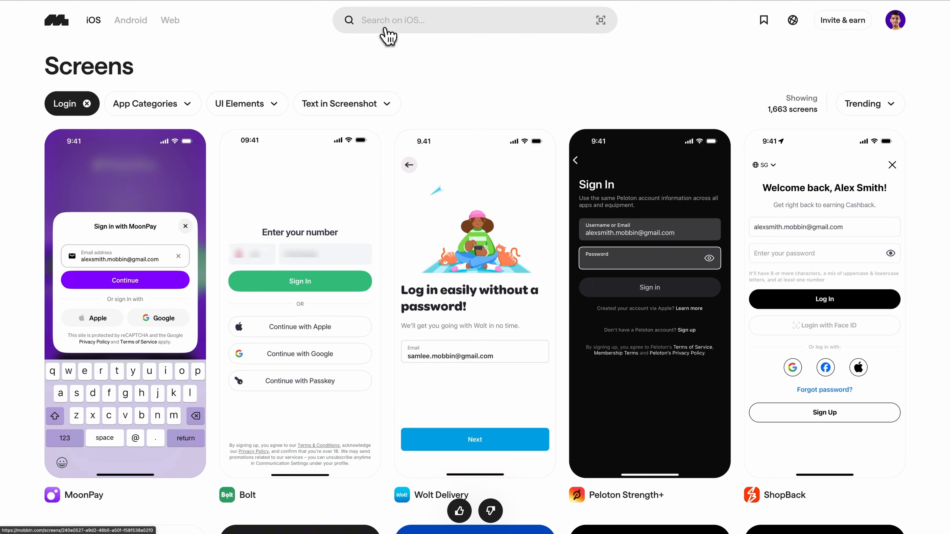
# Search for DROPDOWN, show the Dropdown Menu UI elements and look through the examples
pyautogui.click(372, 25)
pyautogui.write('DROPDOWN')
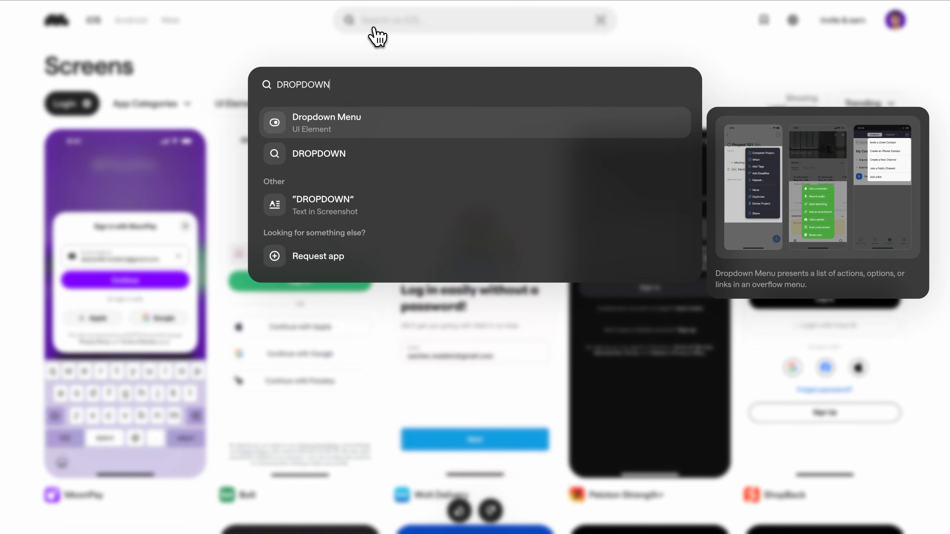
pyautogui.click(306, 137)
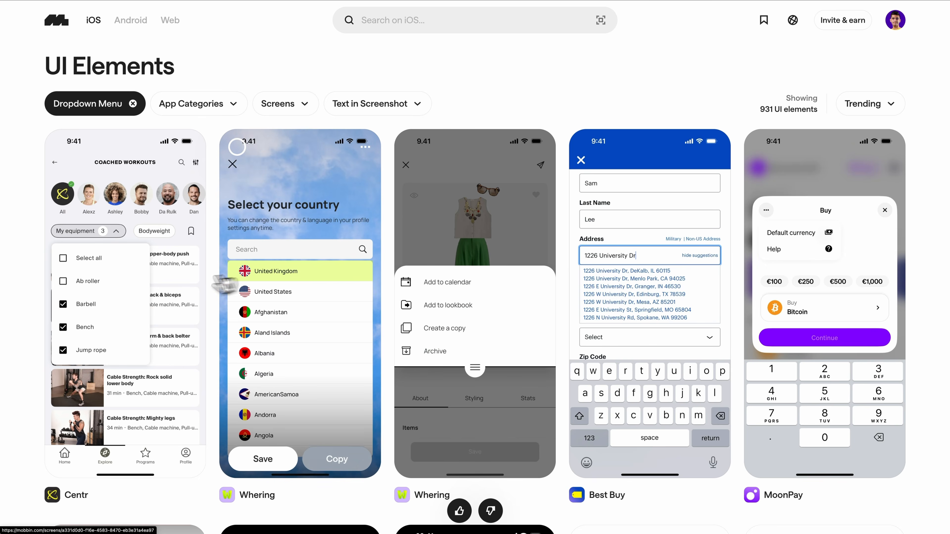
pyautogui.click(179, 288)
pyautogui.click(900, 273)
pyautogui.click(900, 273)
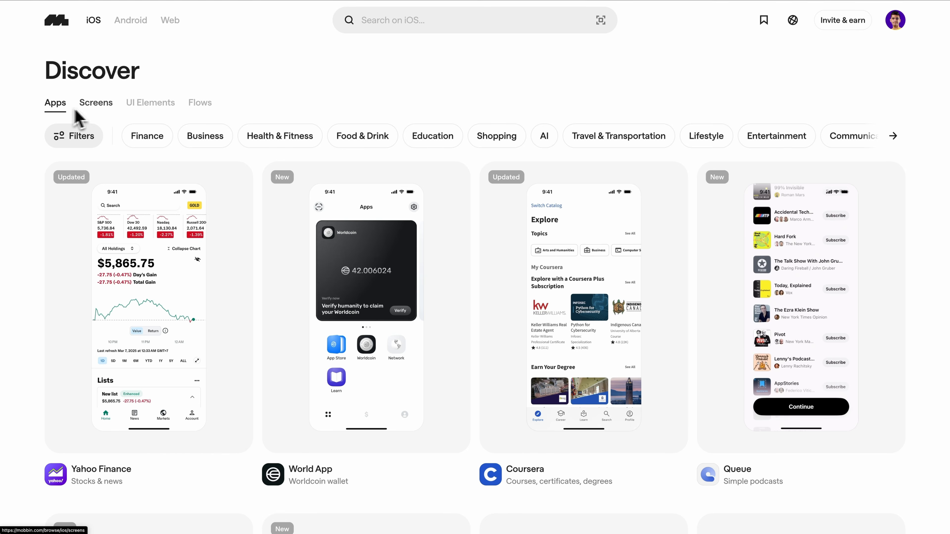
# Filter the Discover flows by Onboarding and look through MoonPay's onboarding flow
pyautogui.click(202, 109)
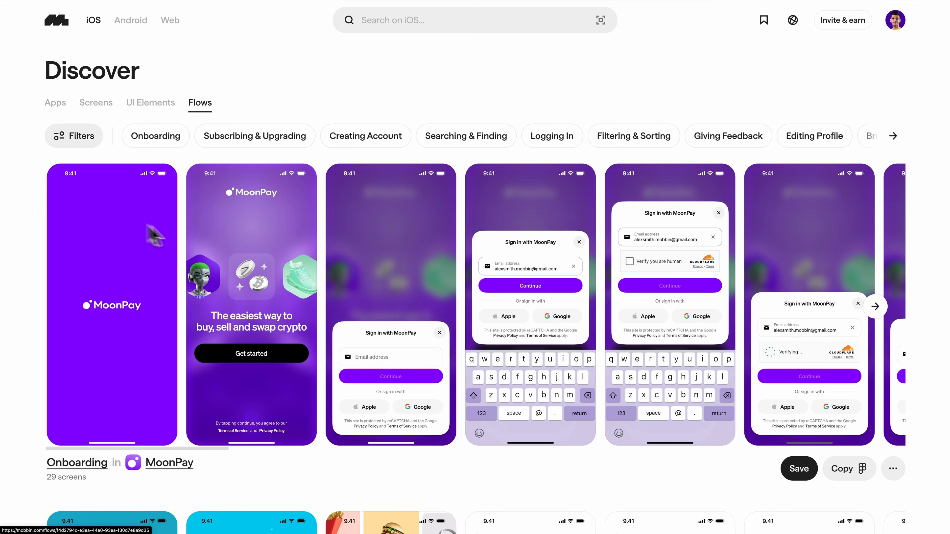
pyautogui.click(159, 144)
pyautogui.click(123, 228)
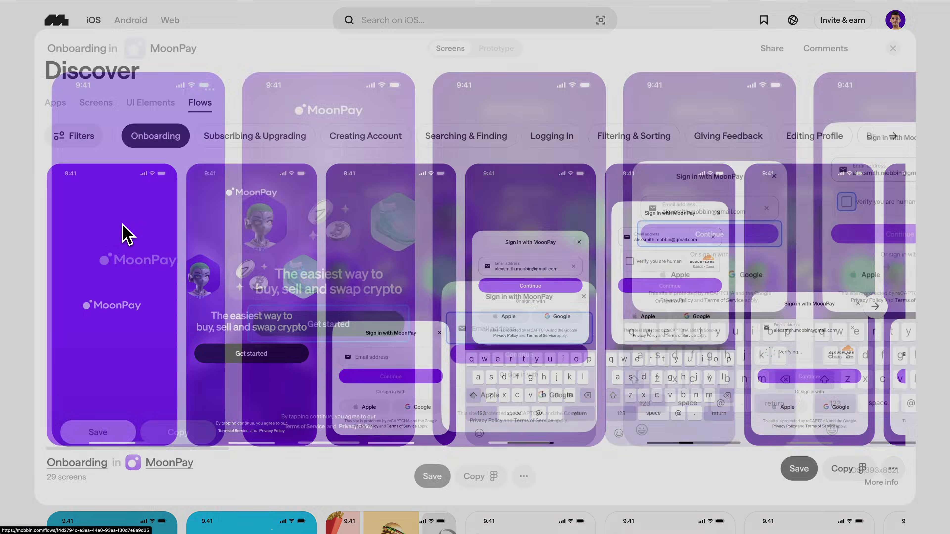
pyautogui.hscroll(15, 261, 234)
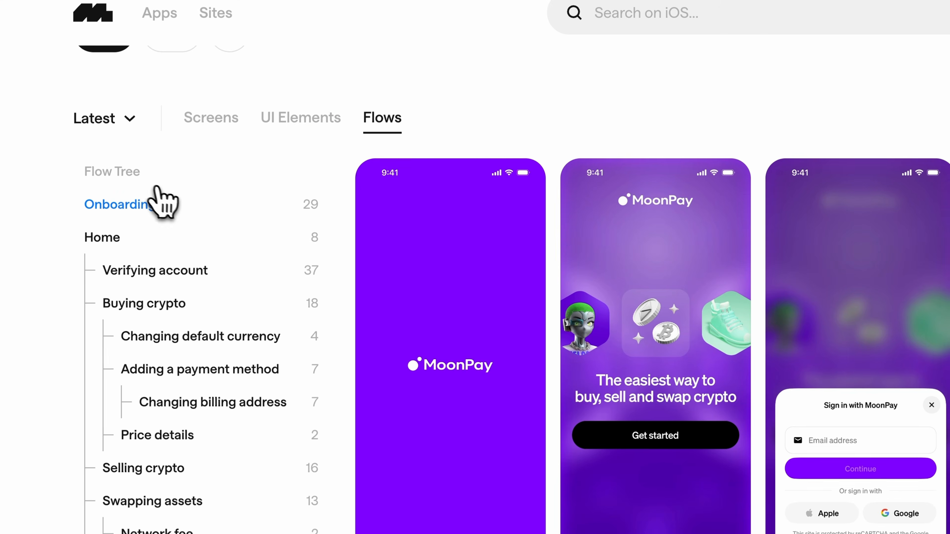
# View MoonPay's Verifying account, Buying crypto and Changing default currency flows through its flow tree
pyautogui.click(140, 270)
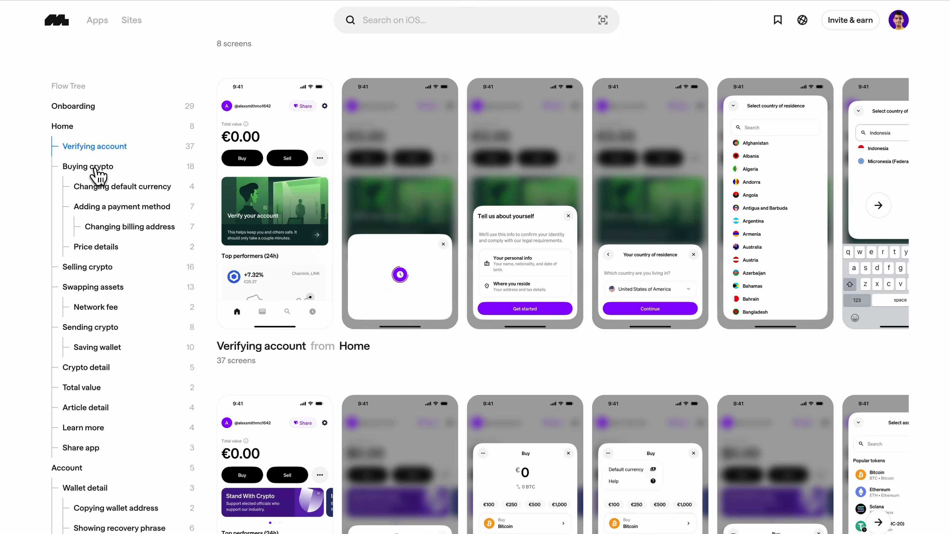
pyautogui.click(98, 169)
pyautogui.click(100, 187)
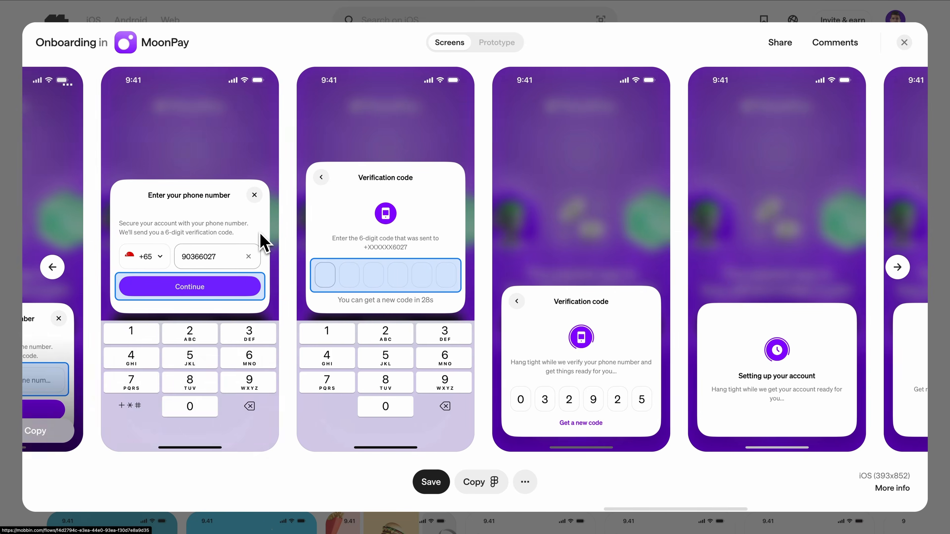
# Copy MoonPay's onboarding flow and paste it into the Mobbin plugin in an untitled Figma file
pyautogui.click(486, 483)
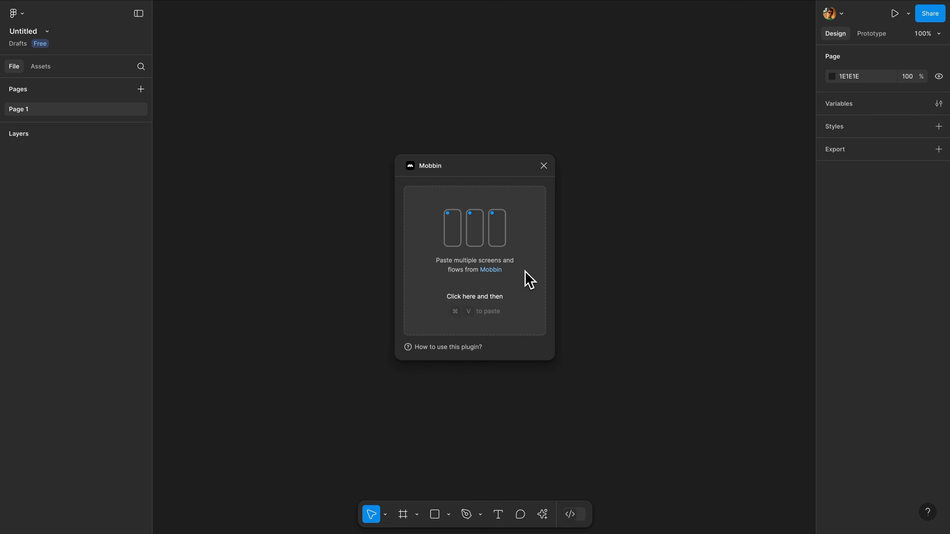
pyautogui.click(511, 286)
pyautogui.press('super+v')
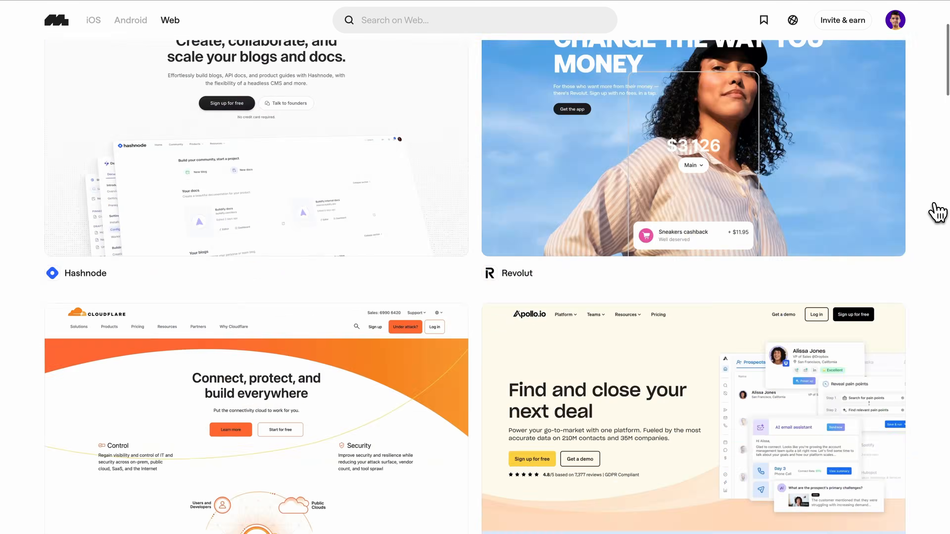
# Switch back to Mobbin and browse its collection of web designs
pyautogui.scroll(-10, 937, 213)
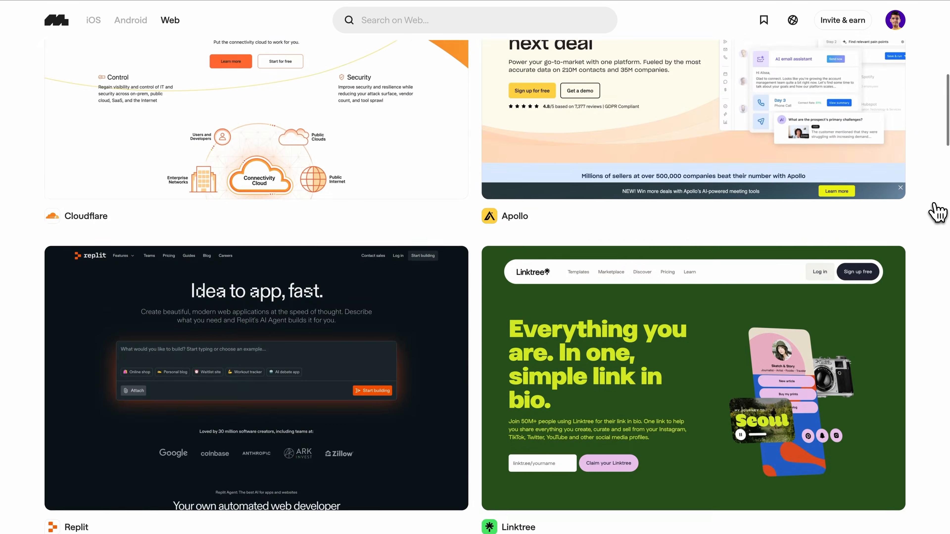
pyautogui.scroll(-20, 937, 213)
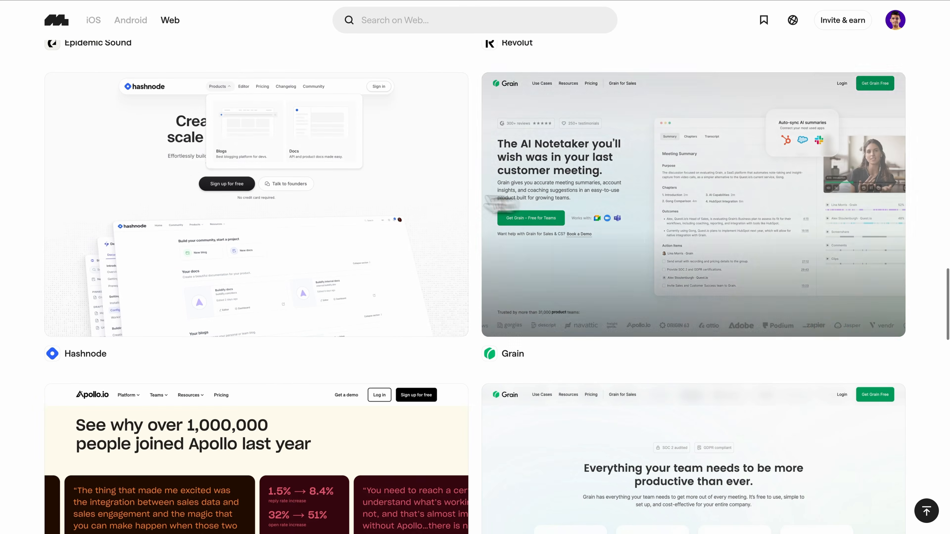
pyautogui.click(411, 202)
pyautogui.click(897, 267)
pyautogui.click(897, 266)
pyautogui.click(897, 267)
pyautogui.click(898, 266)
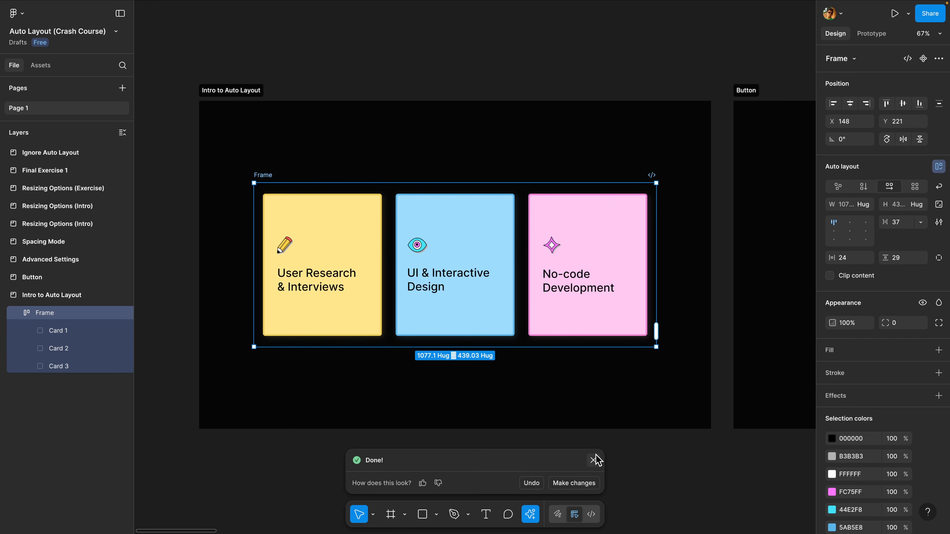
# Dismiss the completed AI suggestion for the cards and select the Get started text in the Button frame
pyautogui.click(594, 461)
pyautogui.press('n')
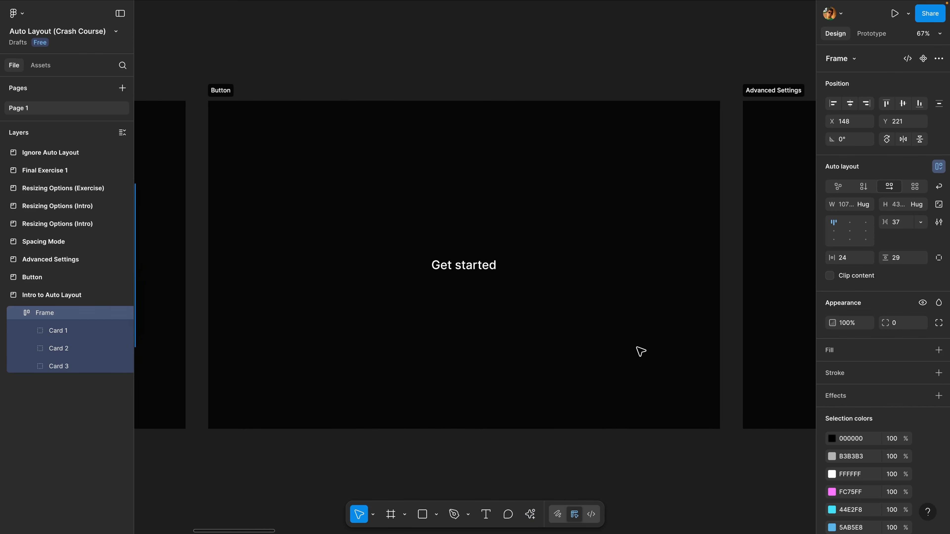
pyautogui.scroll(1, 483, 311)
pyautogui.click(447, 267)
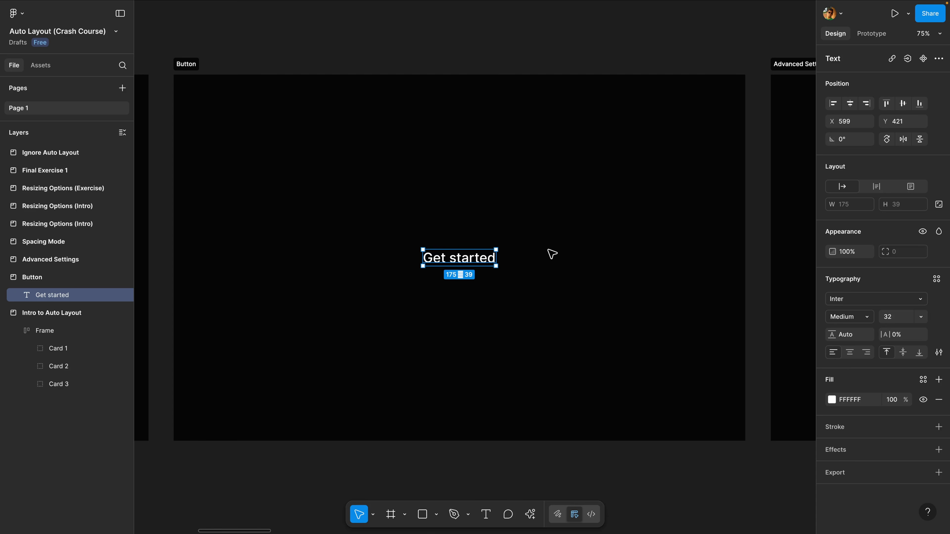
# Draw a frame about 221 × 73 above the Get started text and move the text into its centre
pyautogui.press('f')
pyautogui.moveTo(413, 157); pyautogui.dragTo(505, 187)
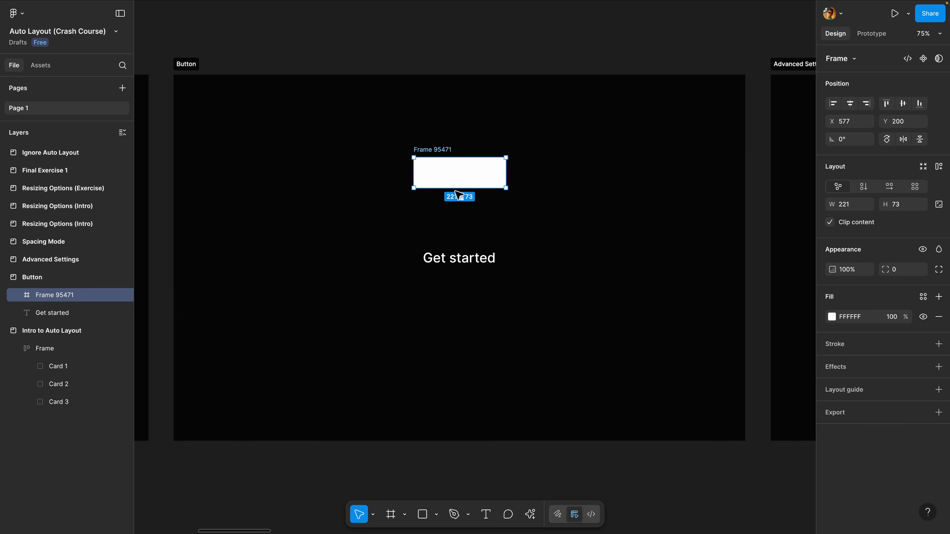
pyautogui.click(447, 262)
pyautogui.moveTo(447, 262); pyautogui.dragTo(447, 179)
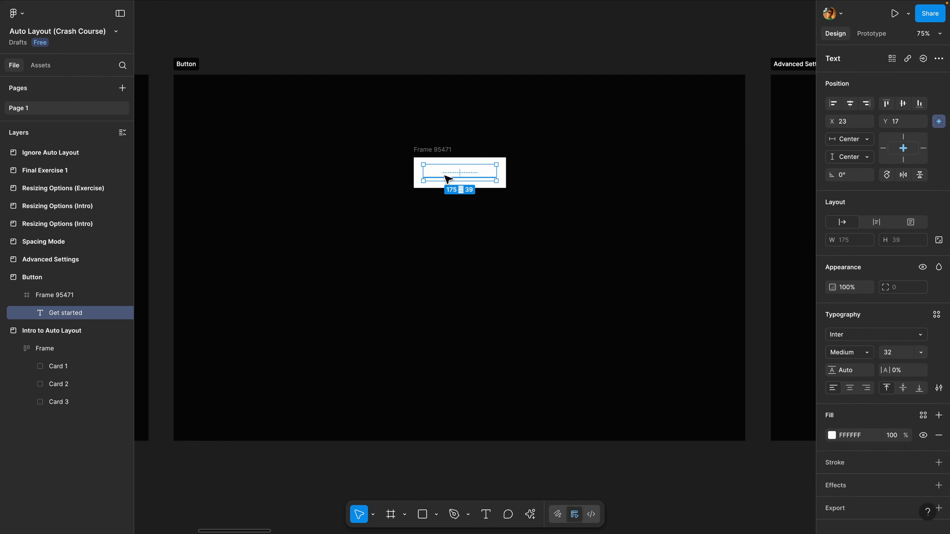
# Set the Get started text's fill to near-black 040404 and move its white frame to about X 576, Y 416
pyautogui.click(833, 434)
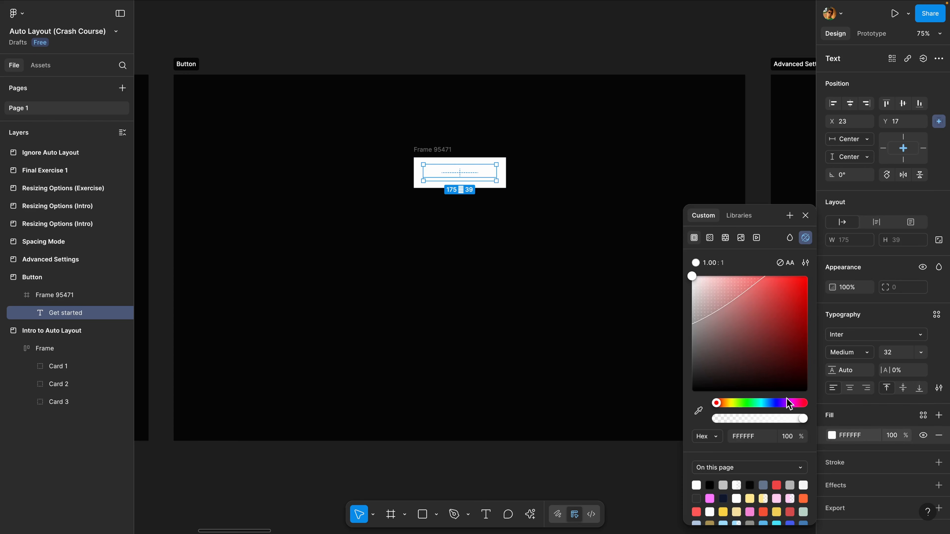
pyautogui.moveTo(716, 328); pyautogui.dragTo(675, 391)
pyautogui.click(434, 151)
pyautogui.moveTo(434, 151); pyautogui.dragTo(433, 255)
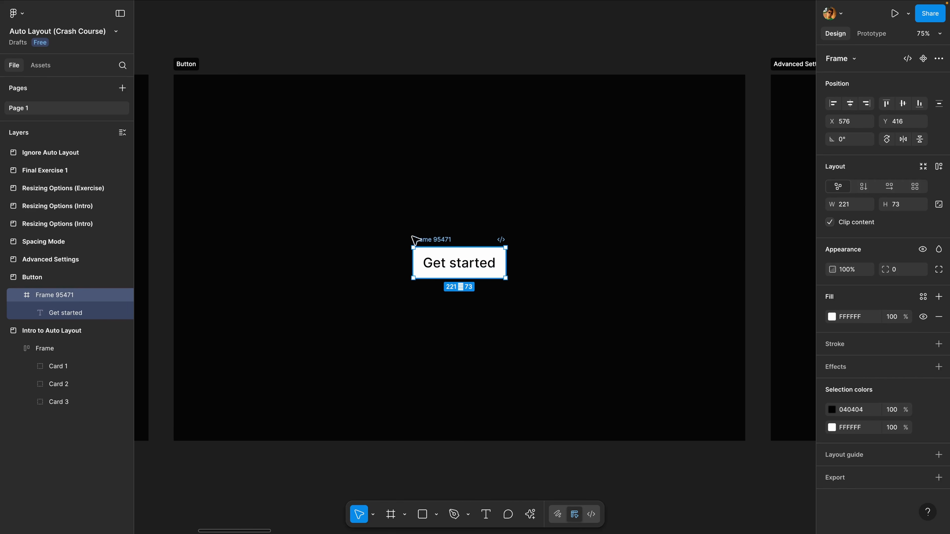
# Replace the Get started text inside the white frame with "Sign in"
pyautogui.click(436, 265)
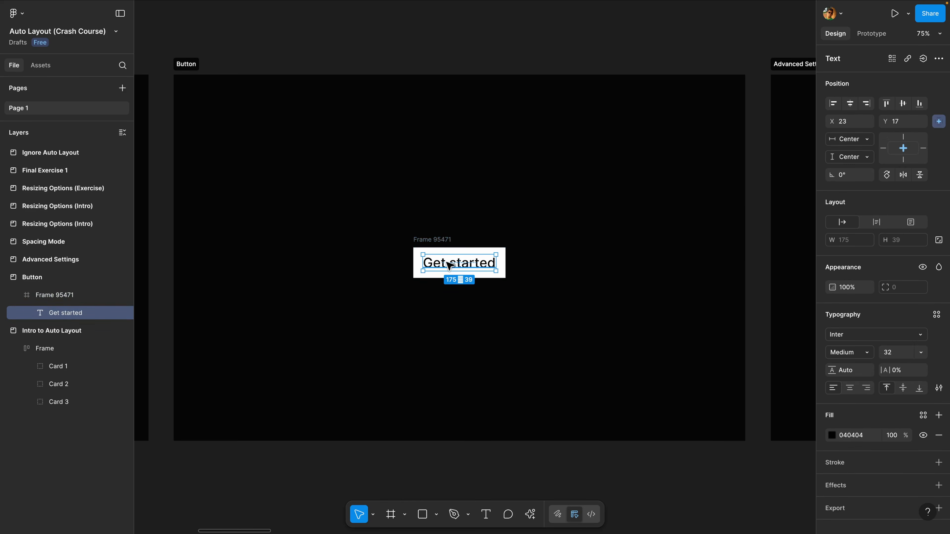
pyautogui.click(445, 240)
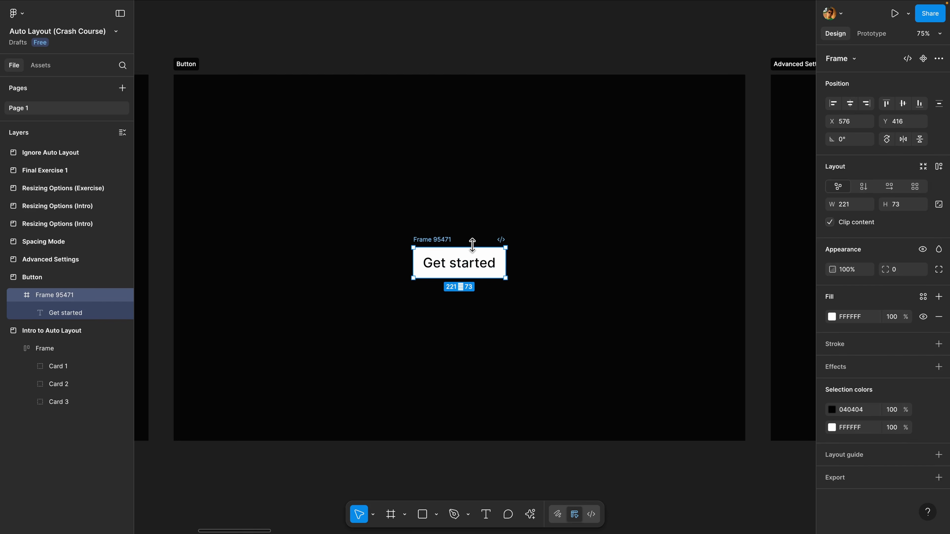
pyautogui.scroll(2, 456, 264)
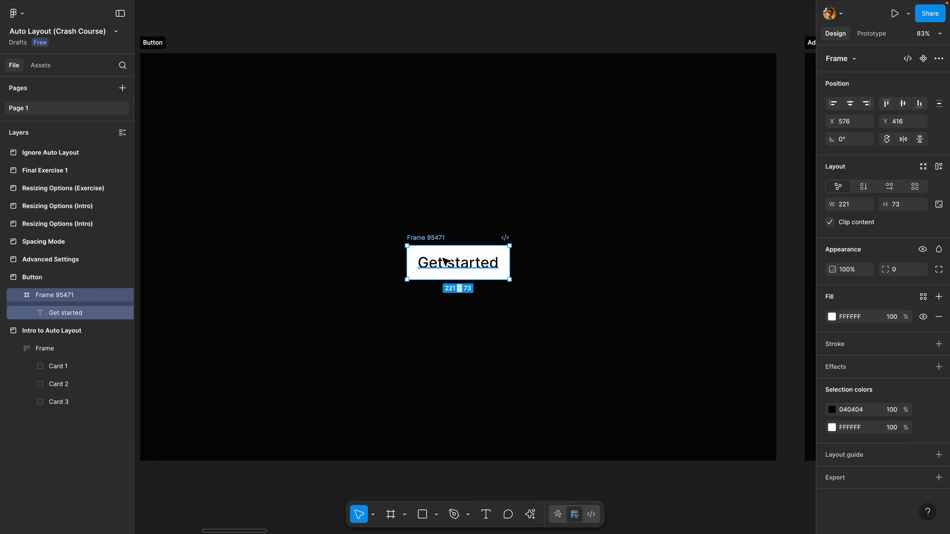
pyautogui.doubleClick(444, 266)
pyautogui.tripleClick(456, 257)
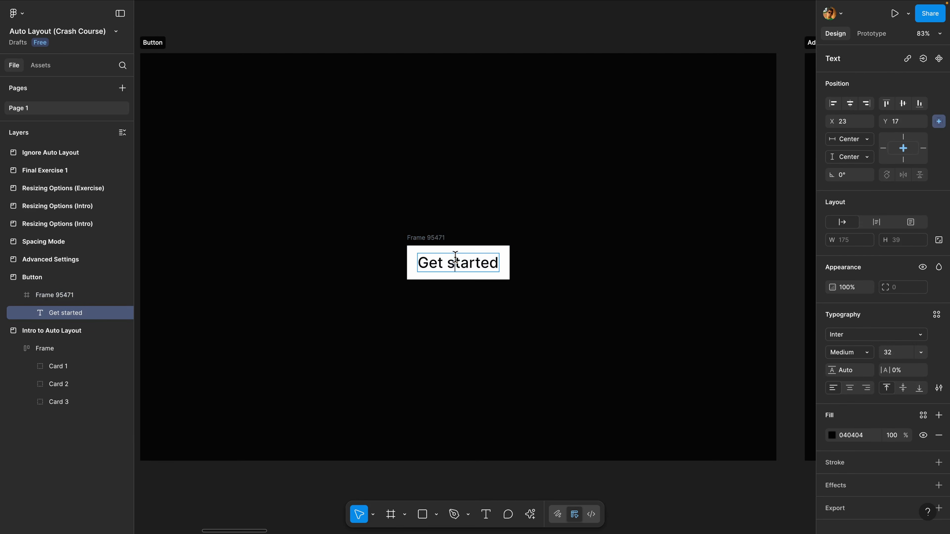
pyautogui.write('Sign in')
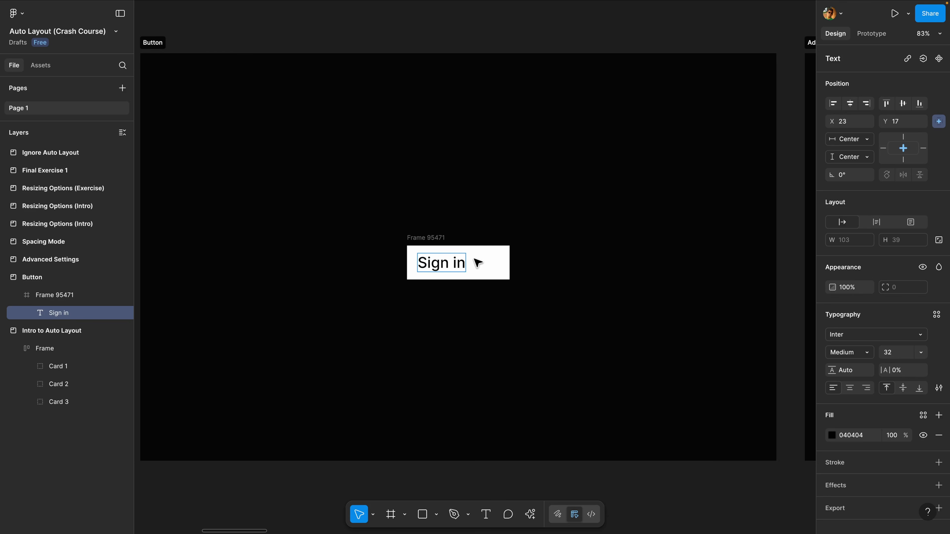
pyautogui.click(490, 270)
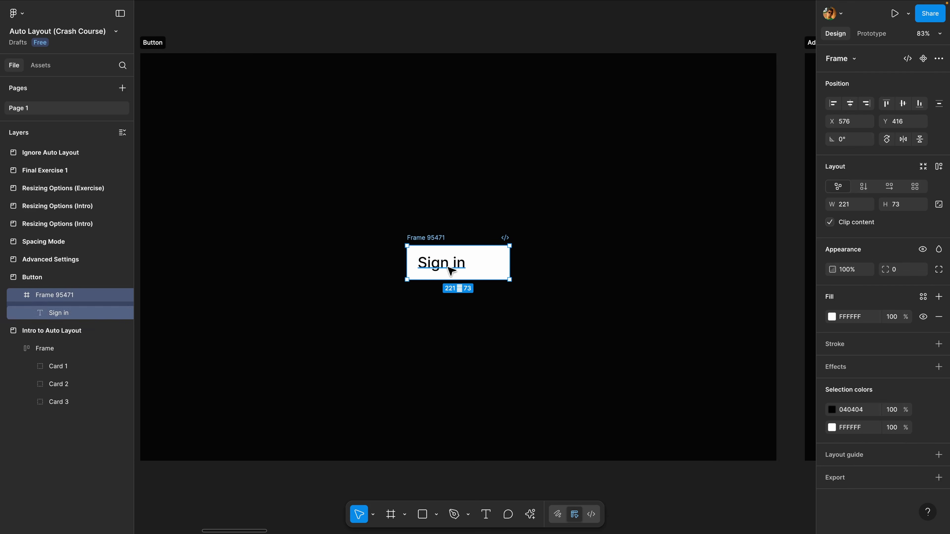
# Centre the Sign in text horizontally in the white frame and add auto layout to that frame
pyautogui.click(463, 270)
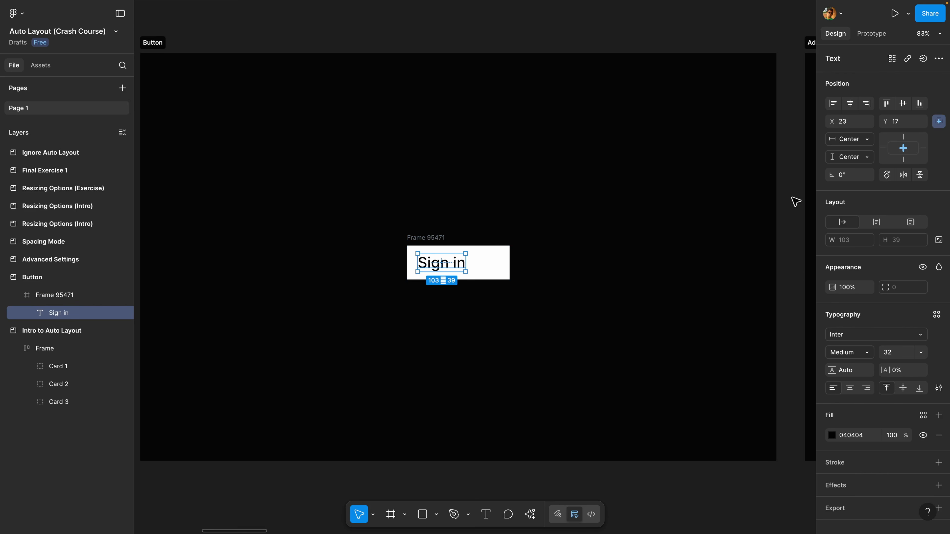
pyautogui.click(851, 103)
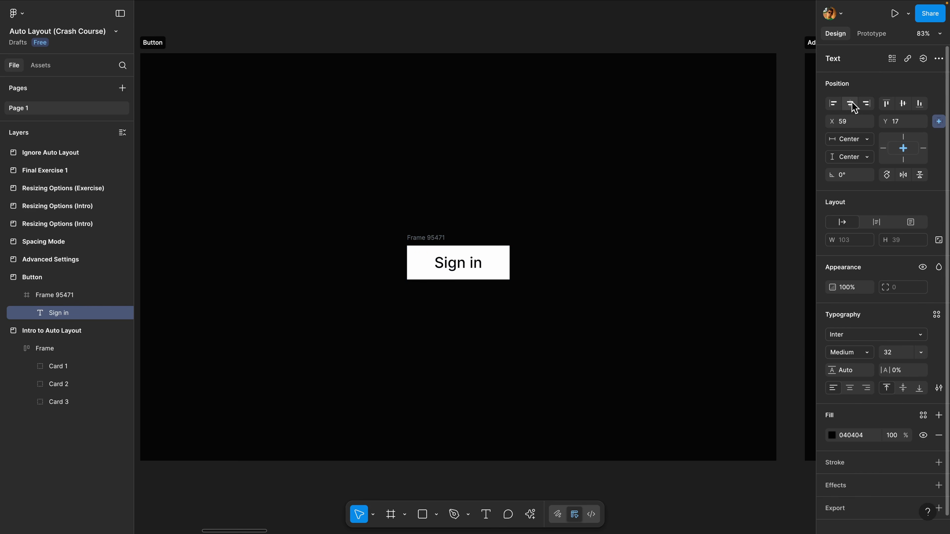
pyautogui.click(427, 238)
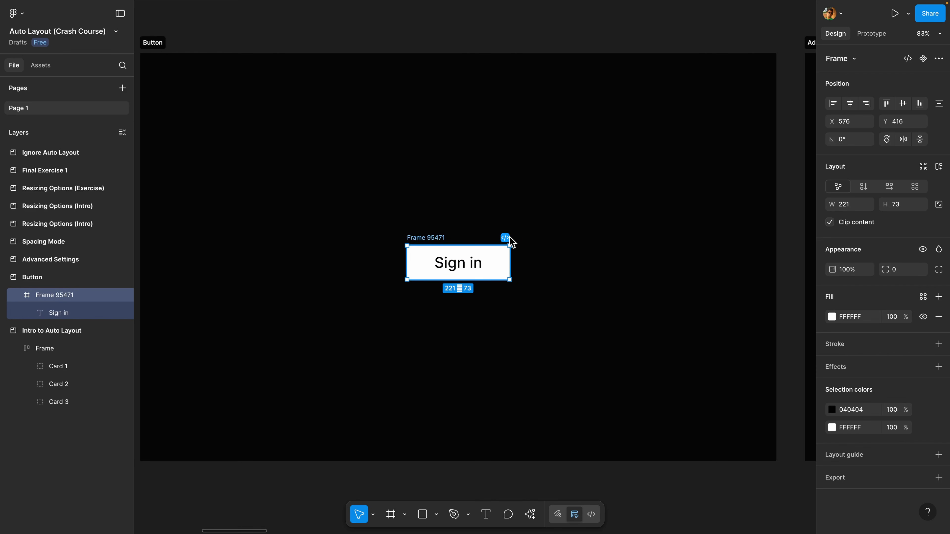
pyautogui.hotkey('shift', 'a')
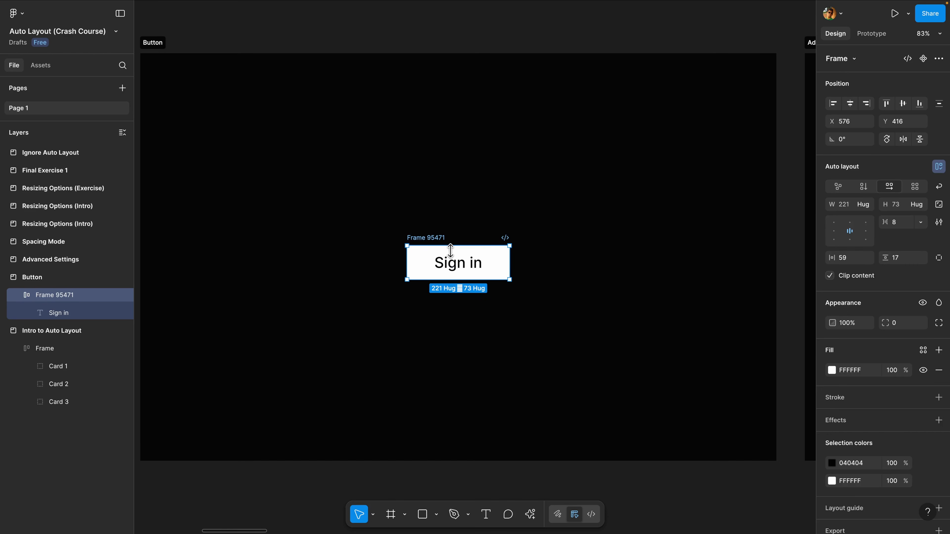
# Undo the whole manual button build back to the standalone white Get started text
pyautogui.press('super+z')
pyautogui.press('super+z')
pyautogui.press('super+z')
pyautogui.press('super+z')
pyautogui.press('super+z')
pyautogui.press('super+z')
pyautogui.press('super+z')
pyautogui.press('super+z')
pyautogui.press('super+z')
pyautogui.press('super+z')
pyautogui.press('super+z')
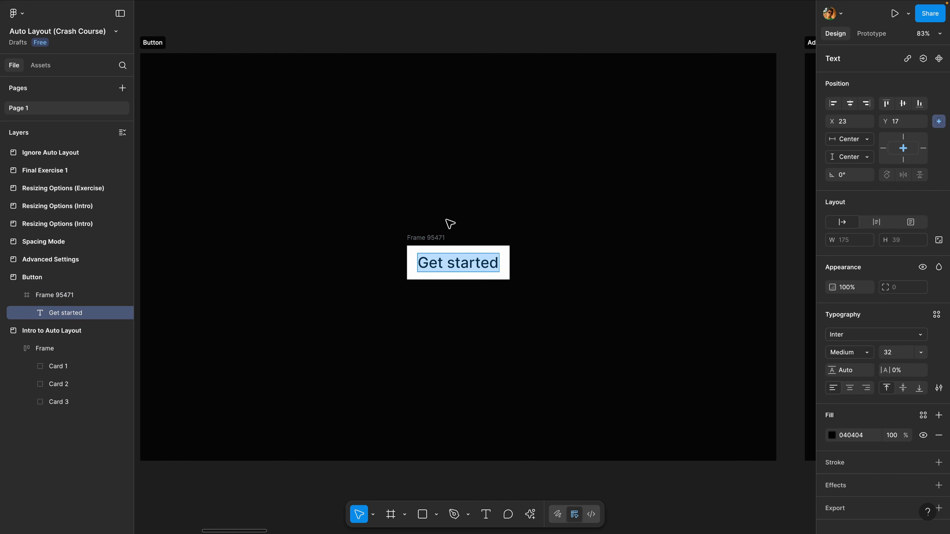
pyautogui.press('super+z')
pyautogui.press('super+z')
pyautogui.press('super+z')
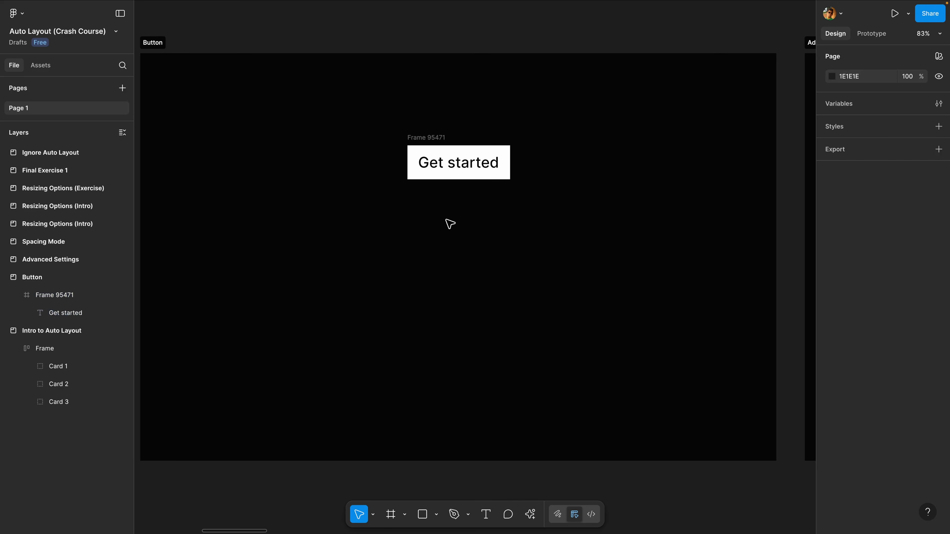
pyautogui.press('super+z')
pyautogui.press('super+z')
pyautogui.press('super+z')
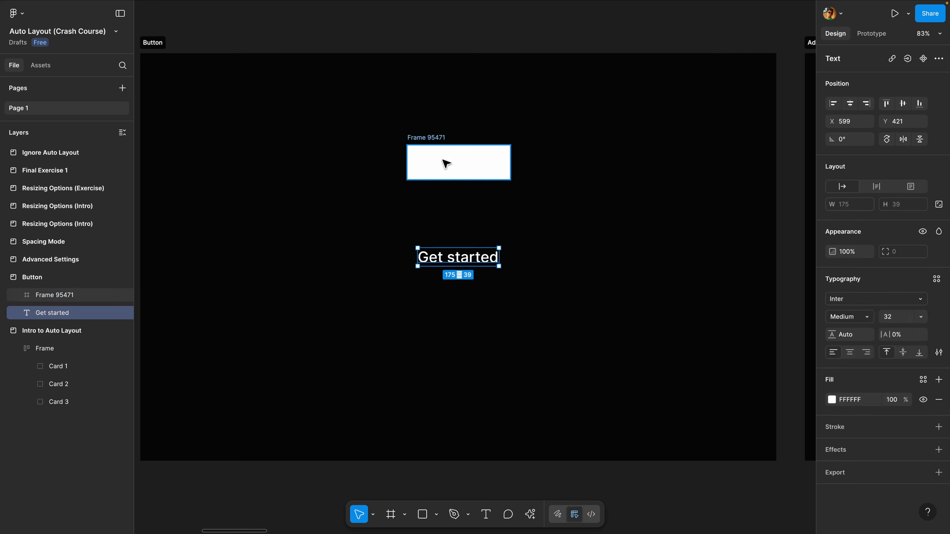
# Wrap the Get started text in an auto layout frame and rename that frame to Button
pyautogui.click(439, 261)
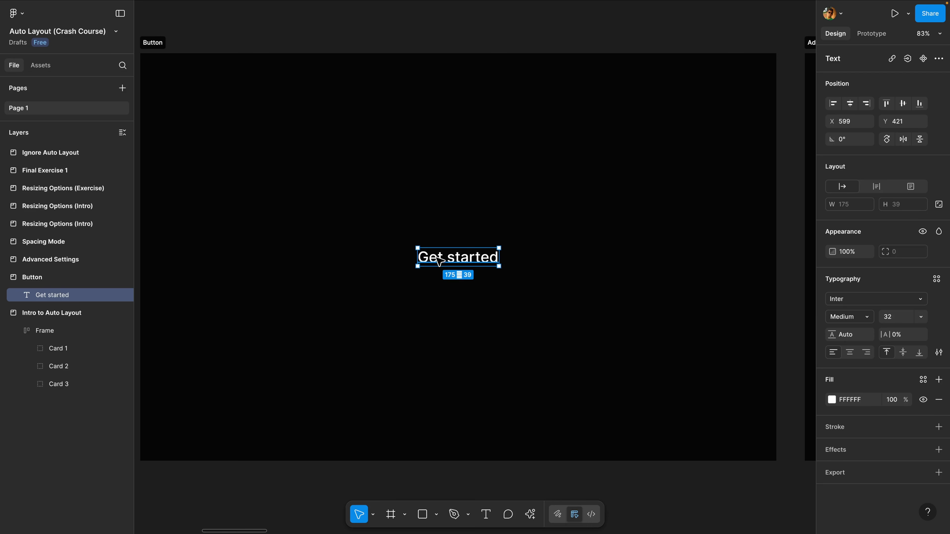
pyautogui.hotkey('shift', 'a')
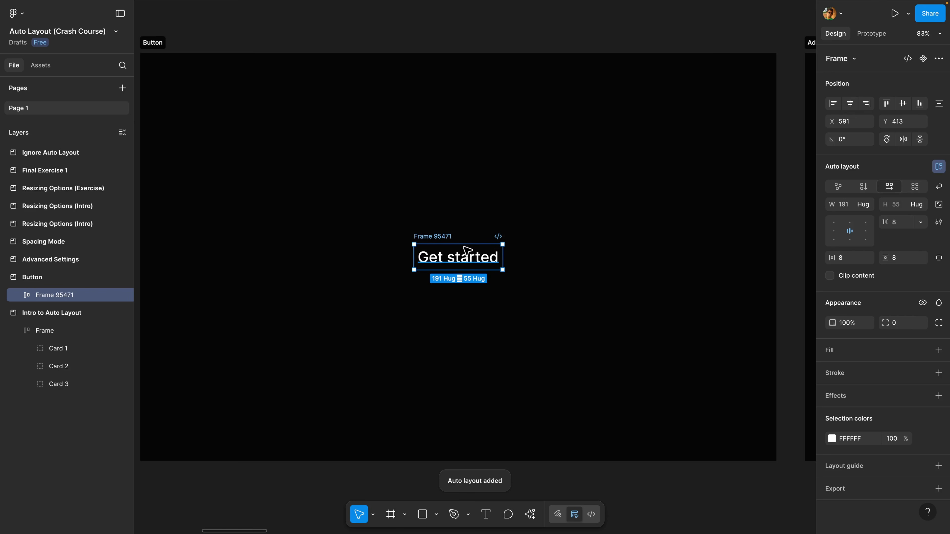
pyautogui.click(18, 295)
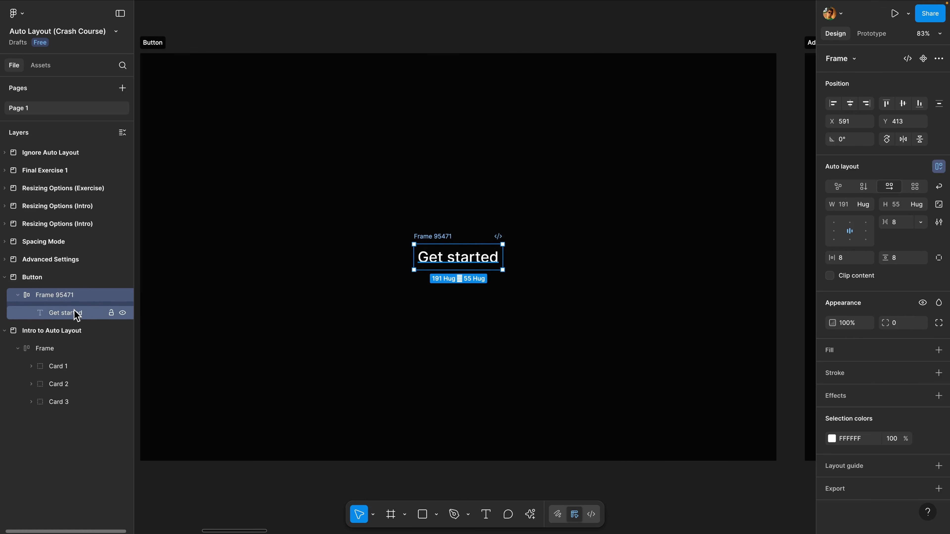
pyautogui.doubleClick(57, 297)
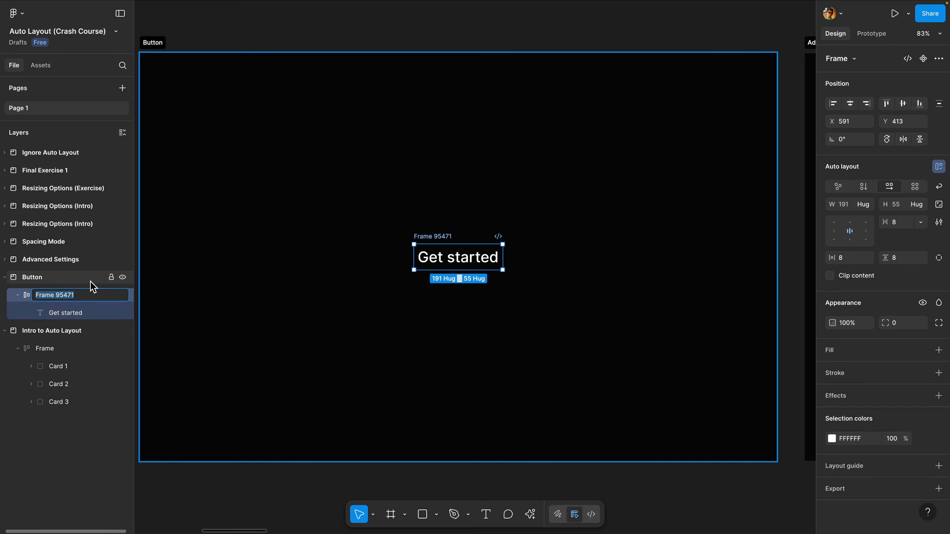
pyautogui.press('Return')
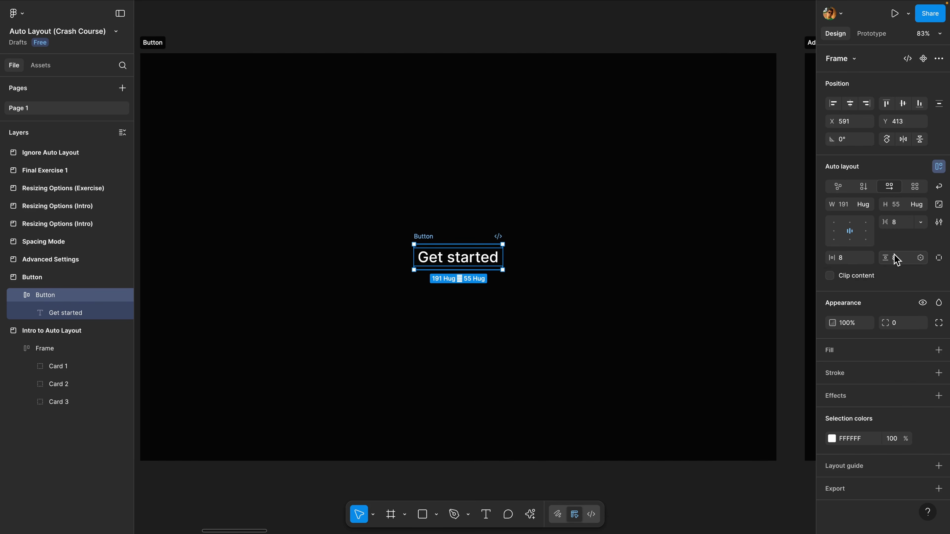
# Set the Get started button's horizontal padding to 32 and vertical padding to 16
pyautogui.click(836, 257)
pyautogui.write('32')
pyautogui.press('Return')
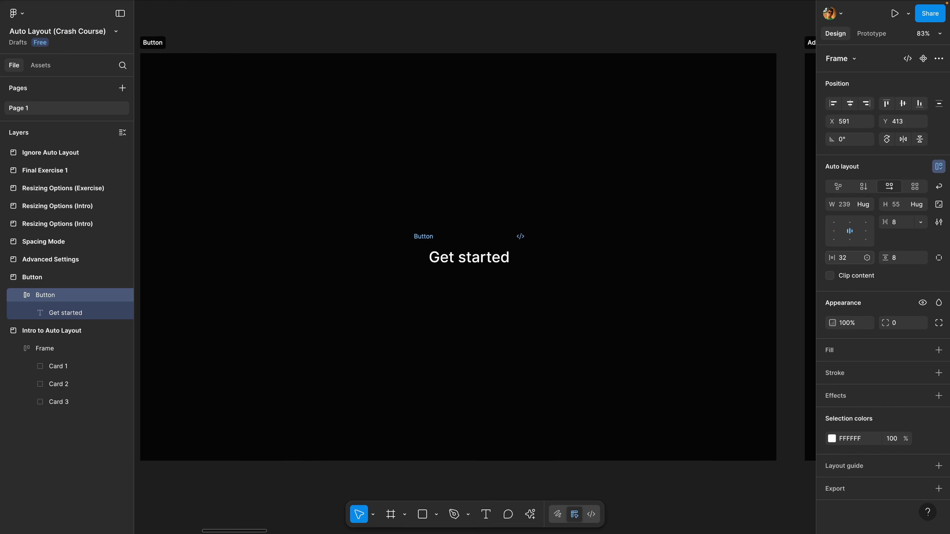
pyautogui.click(908, 261)
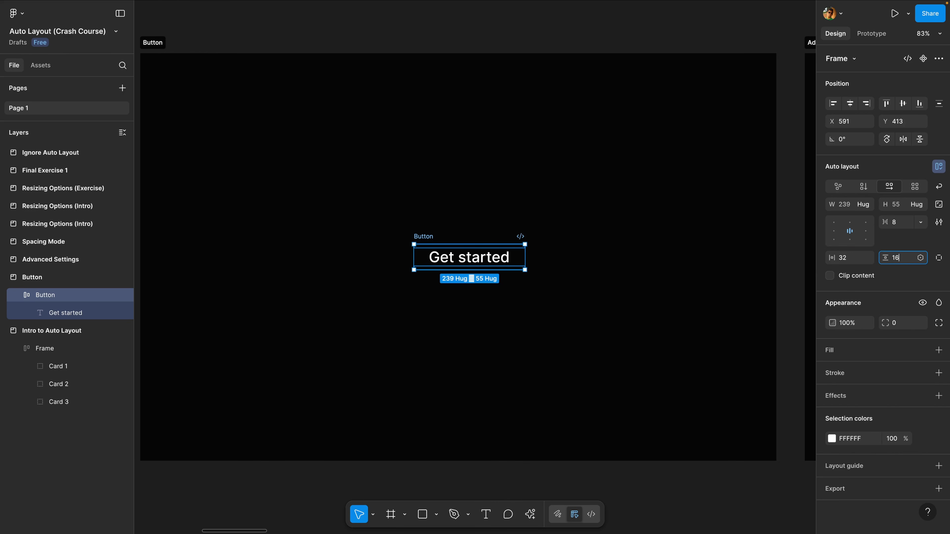
pyautogui.press('Return')
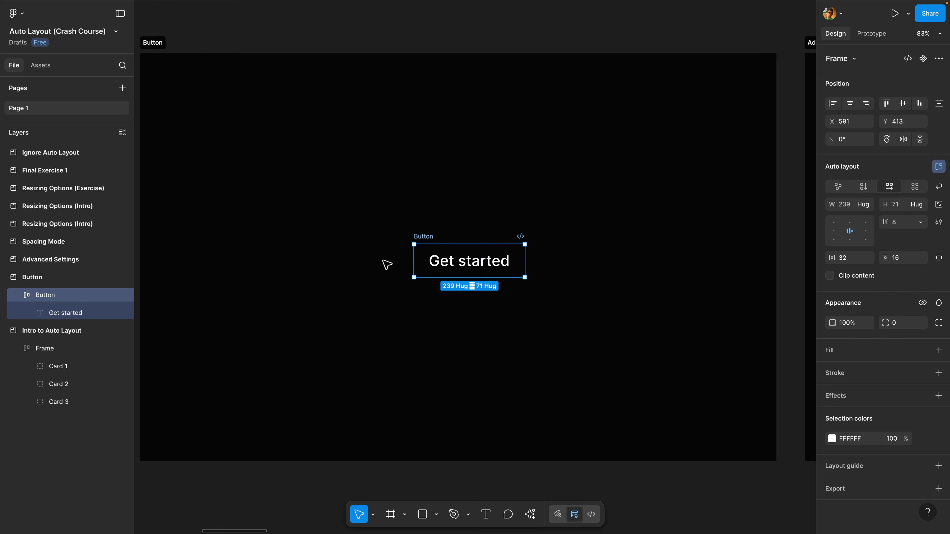
# Fill the Get started button with blue 4150AD and move it to about X 567, Y 405
pyautogui.click(939, 350)
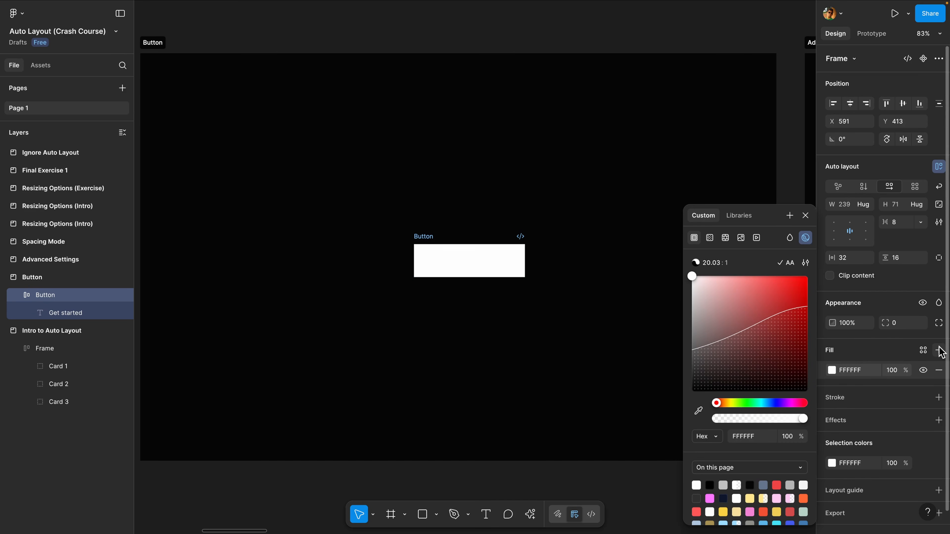
pyautogui.moveTo(715, 404); pyautogui.dragTo(770, 407)
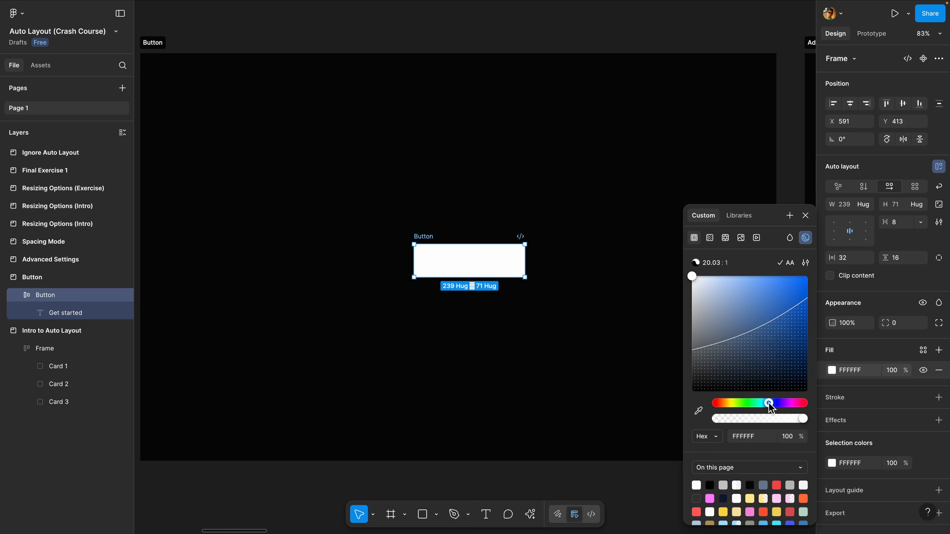
pyautogui.moveTo(759, 293); pyautogui.dragTo(764, 316)
pyautogui.moveTo(768, 402); pyautogui.dragTo(773, 404)
pyautogui.click(595, 310)
pyautogui.moveTo(430, 242)
pyautogui.mouseDown()
pyautogui.moveTo(407, 235)
pyautogui.moveTo(418, 236)
pyautogui.mouseUp()
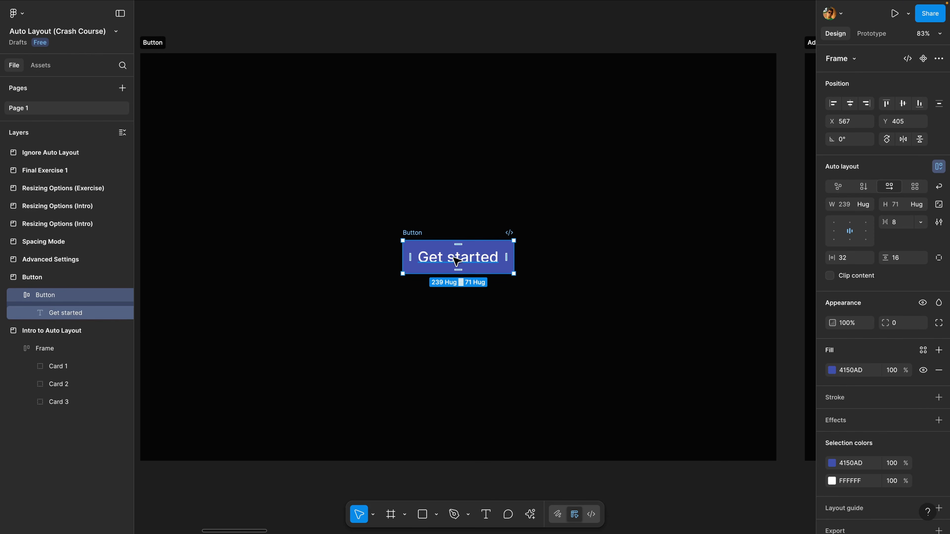
# Change the blue auto layout button's label to "Sign in" and finish text editing
pyautogui.click(457, 261)
pyautogui.doubleClick(429, 255)
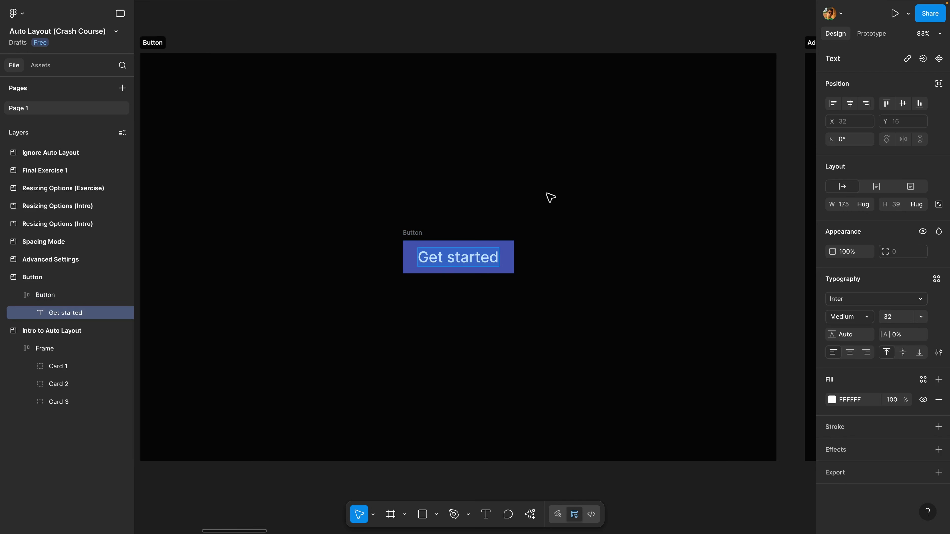
pyautogui.write('Si')
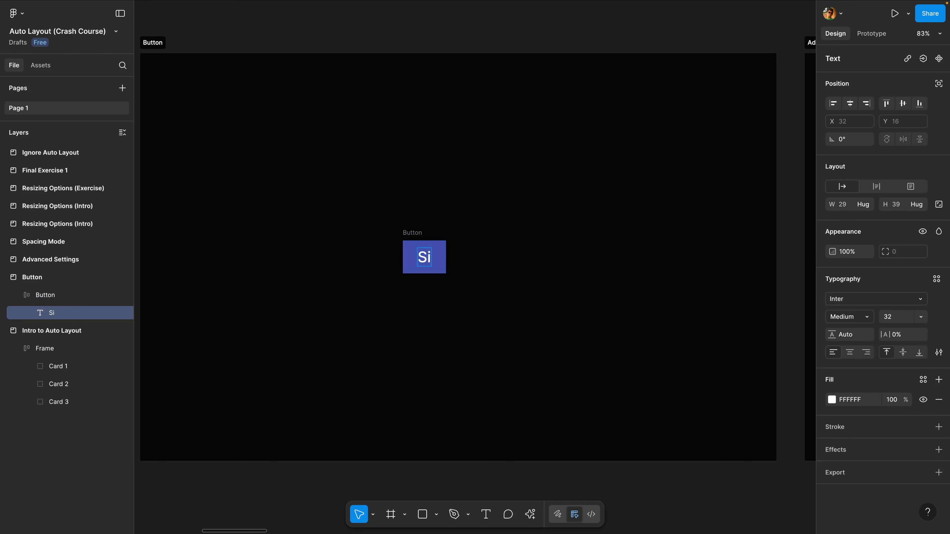
pyautogui.write('gn in')
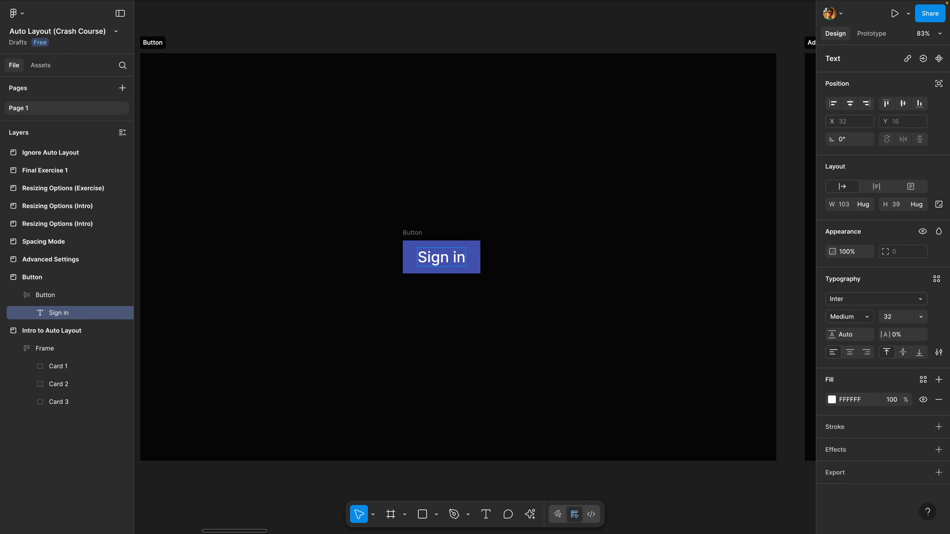
pyautogui.scroll(3, 442, 289)
pyautogui.press('Escape')
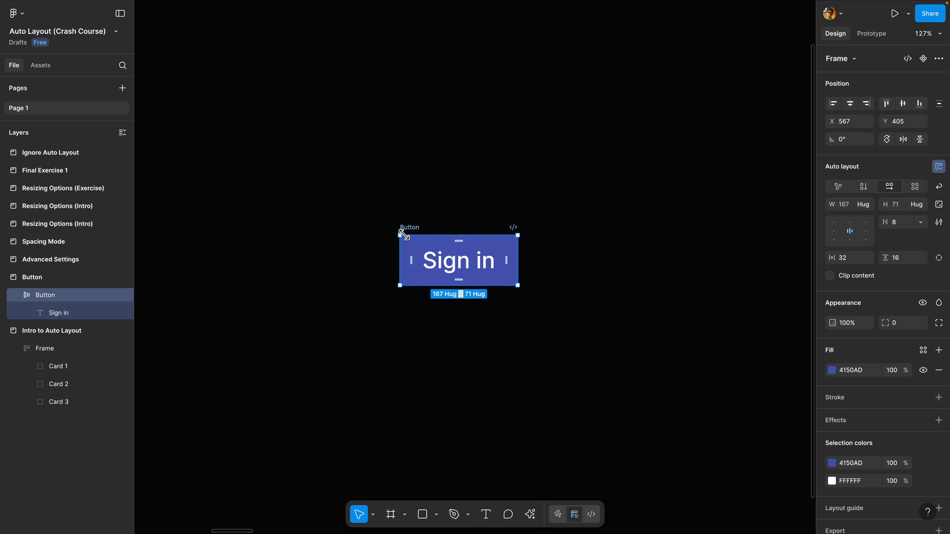
# Examine the Sign in button's width sizing options and its top padding on the canvas
pyautogui.click(867, 204)
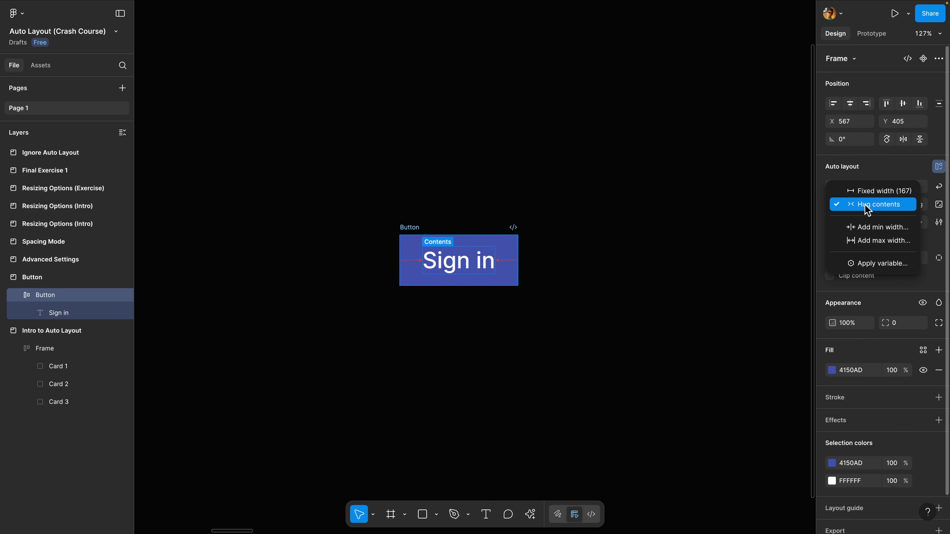
pyautogui.click(572, 203)
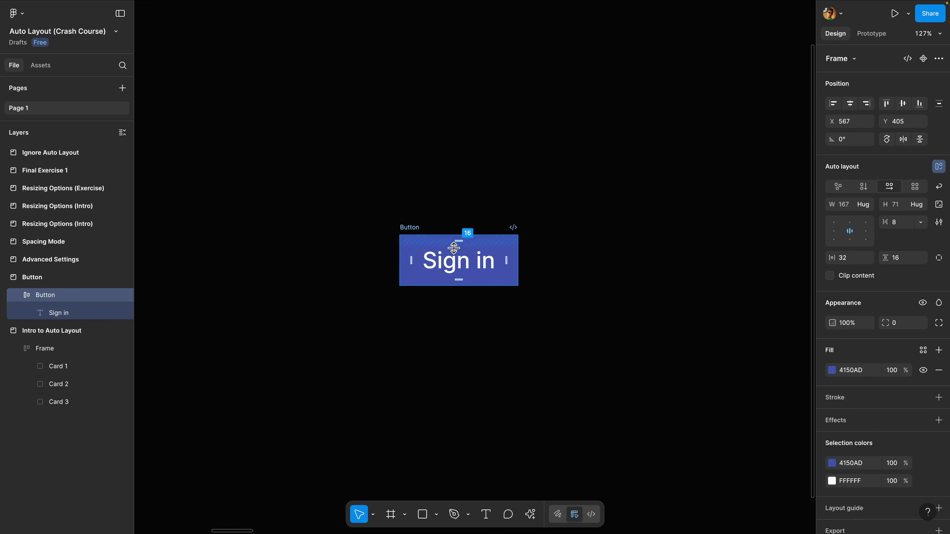
pyautogui.scroll(2, 453, 252)
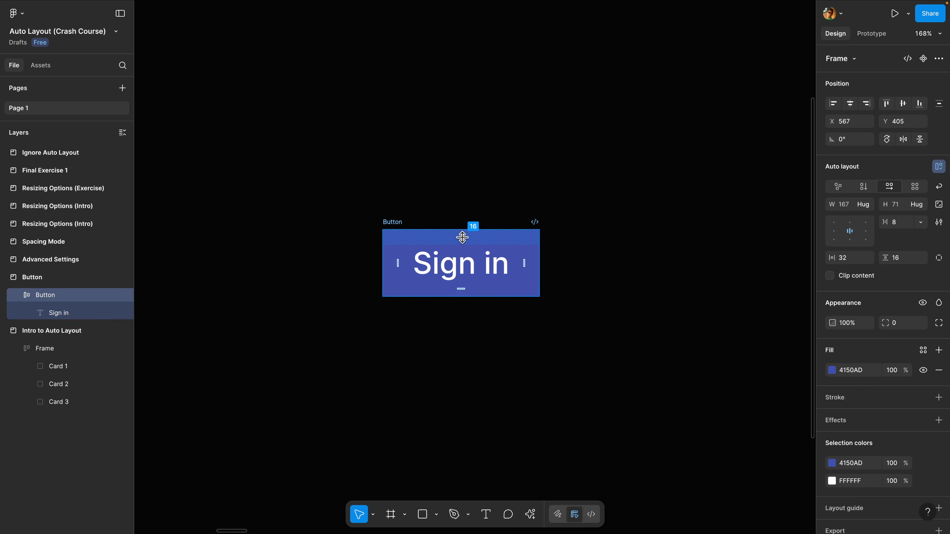
pyautogui.moveTo(462, 238)
pyautogui.mouseDown()
pyautogui.moveTo(462, 253)
pyautogui.moveTo(461, 239)
pyautogui.mouseUp()
pyautogui.moveTo(462, 237)
pyautogui.mouseDown()
pyautogui.moveTo(462, 251)
pyautogui.moveTo(462, 225)
pyautogui.moveTo(465, 244)
pyautogui.mouseUp()
pyautogui.hotkey('shift', '0')
pyautogui.scroll(-2, 460, 239)
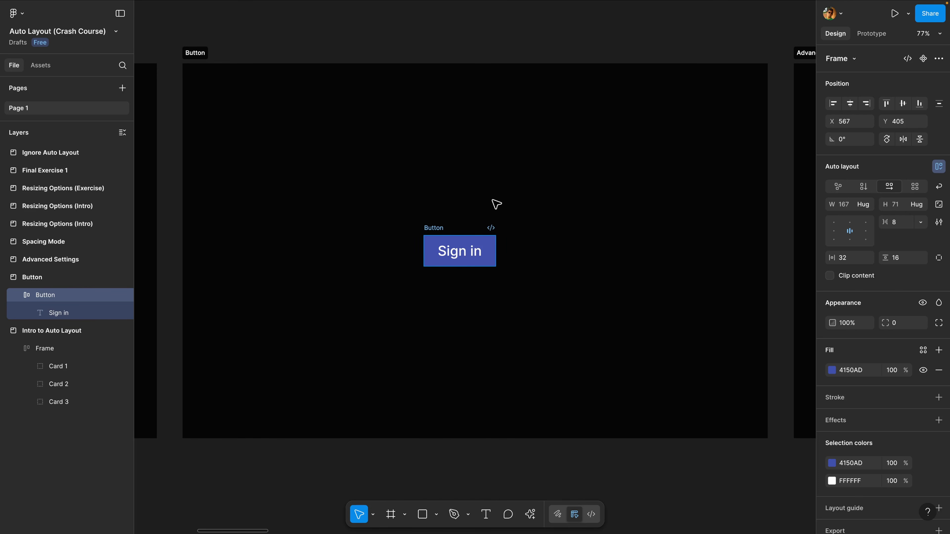
# Wrap the Title 1, Title 2 and Title 3 texts in the Advanced Settings frame in one auto layout frame
pyautogui.hscroll(10, 559, 203)
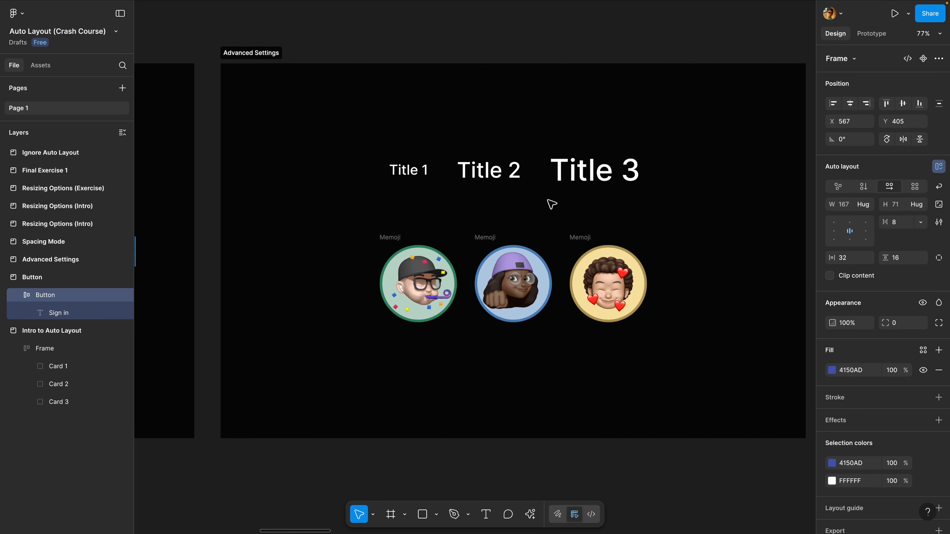
pyautogui.click(579, 168)
pyautogui.hscroll(3, 578, 169)
pyautogui.click(331, 173)
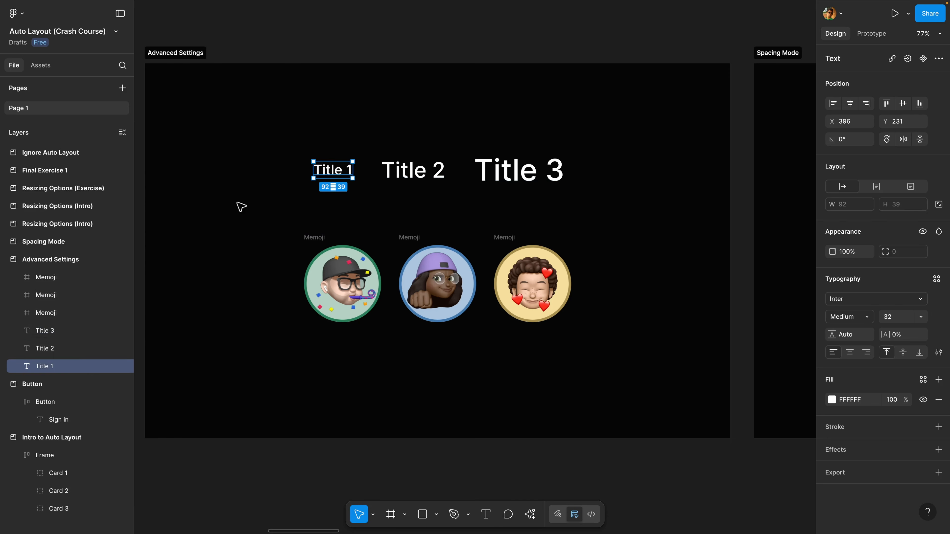
pyautogui.scroll(3, 303, 178)
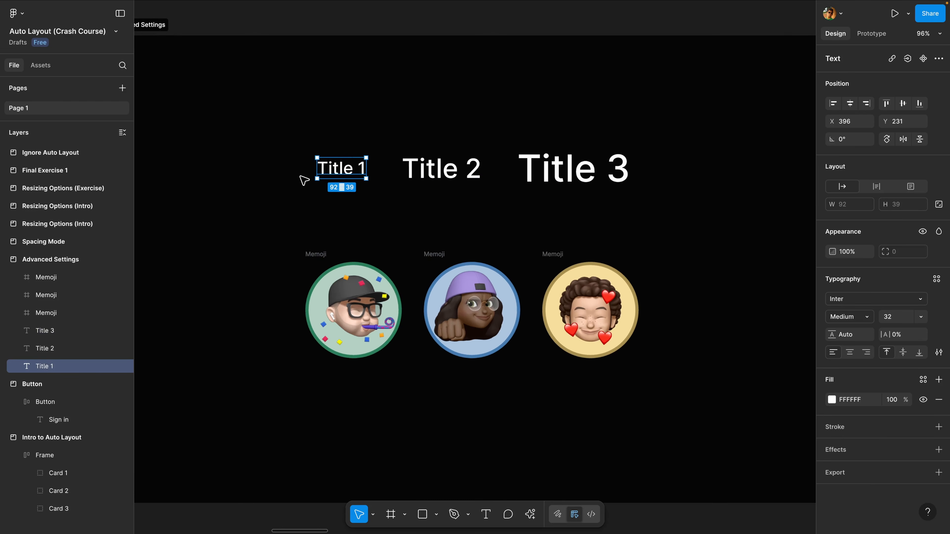
pyautogui.keyDown('shift'); pyautogui.click(441, 169); pyautogui.keyUp('shift')
pyautogui.keyDown('shift'); pyautogui.click(527, 168); pyautogui.keyUp('shift')
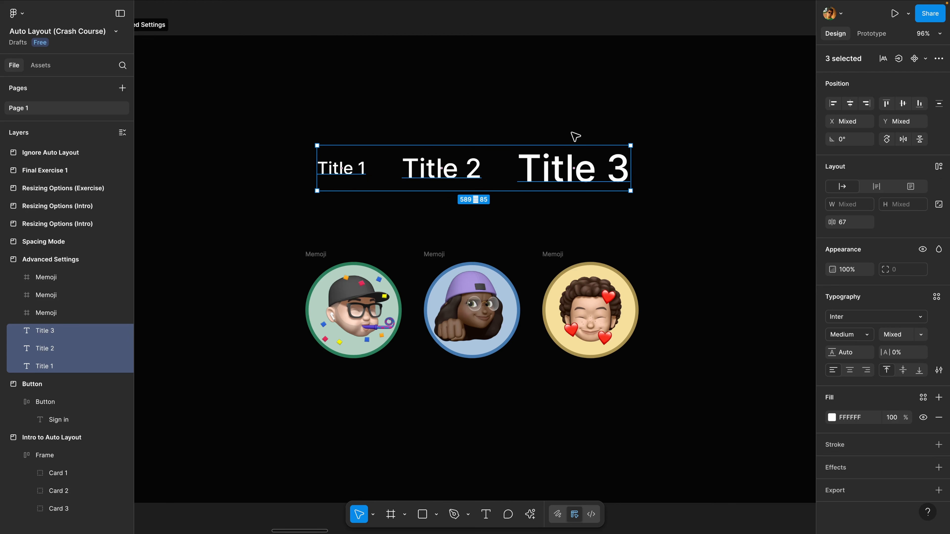
pyautogui.hotkey('shift', 'a')
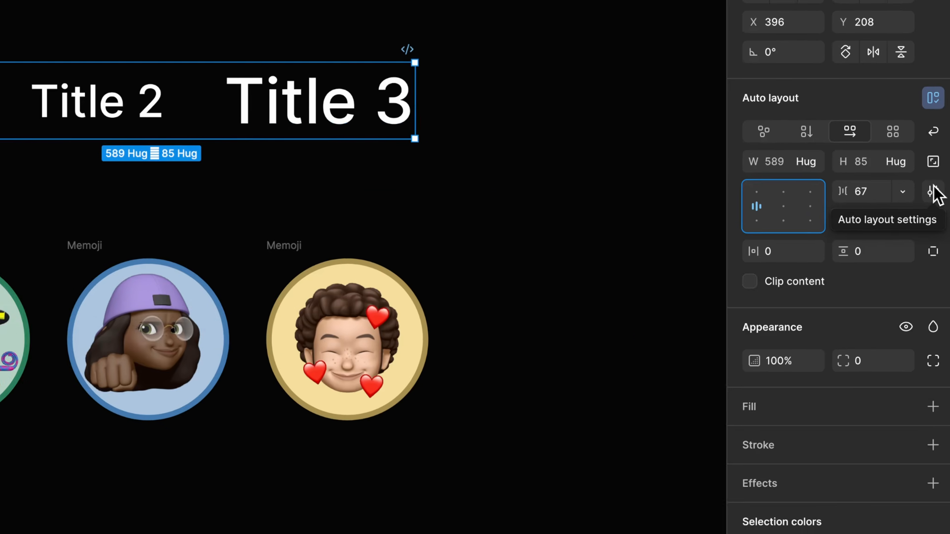
# Open the title row's advanced auto layout settings and preview the strokes, canvas stacking and text baseline options
pyautogui.click(939, 222)
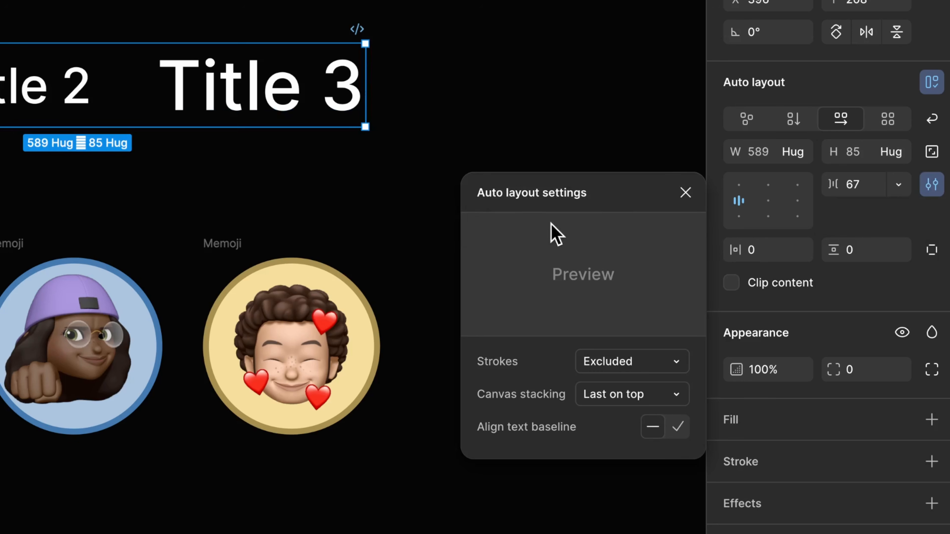
pyautogui.moveTo(521, 375)
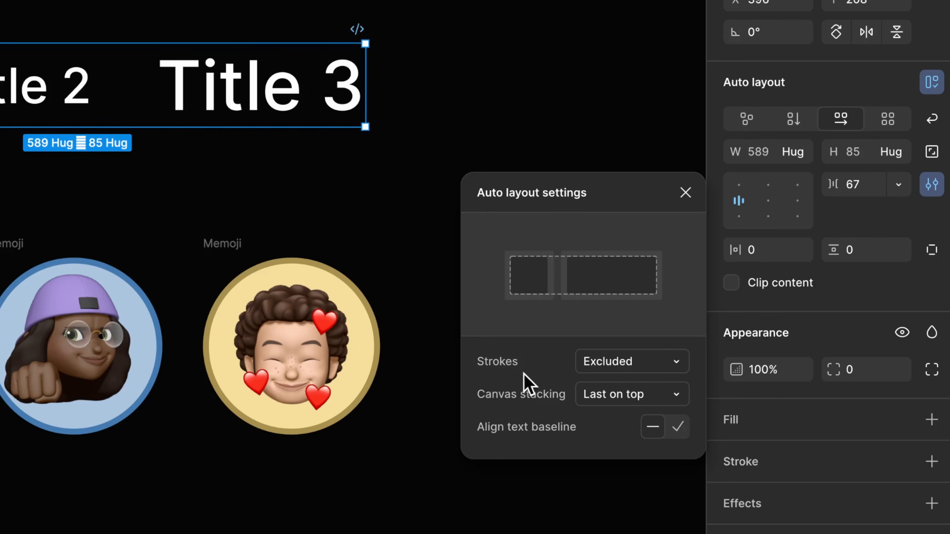
pyautogui.moveTo(483, 398)
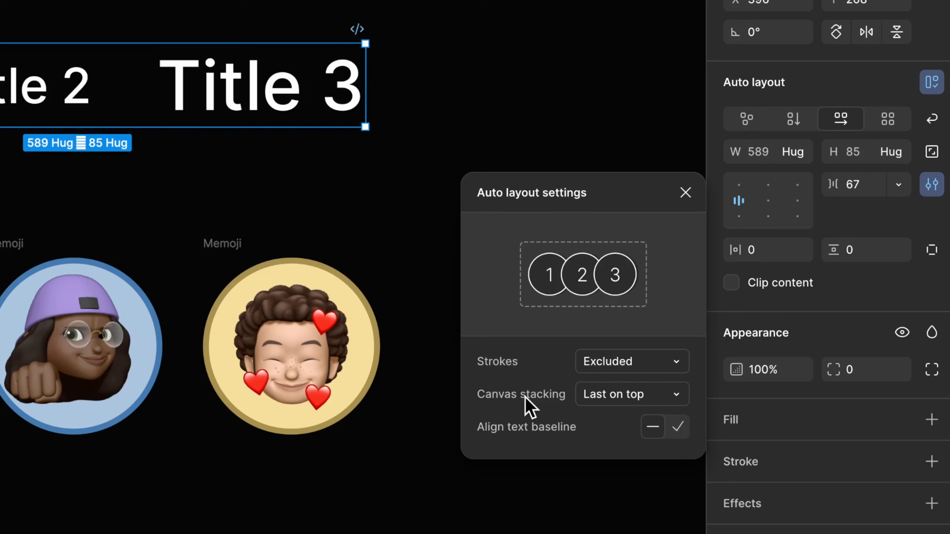
pyautogui.moveTo(488, 442)
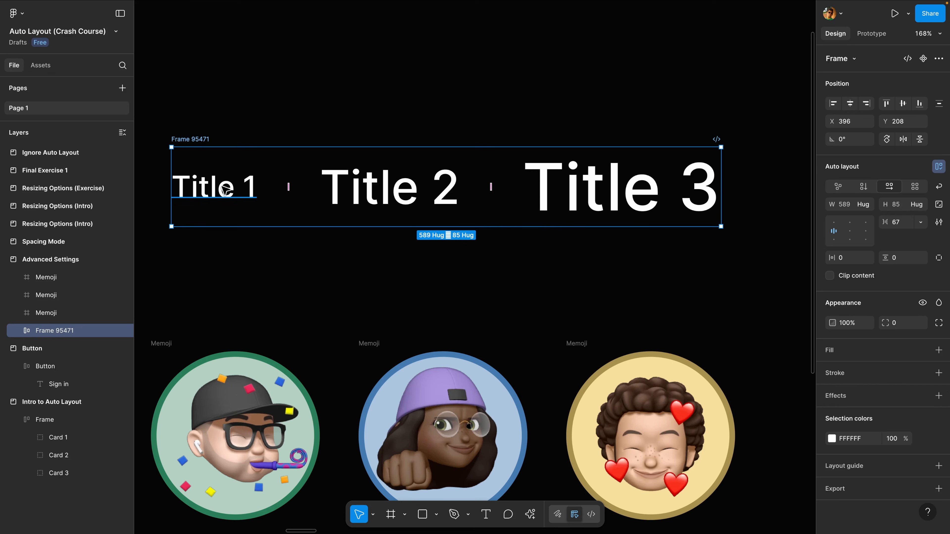
# Inspect the font sizes of the Title 1, Title 2 and Title 3 texts inside the auto layout row
pyautogui.click(223, 194)
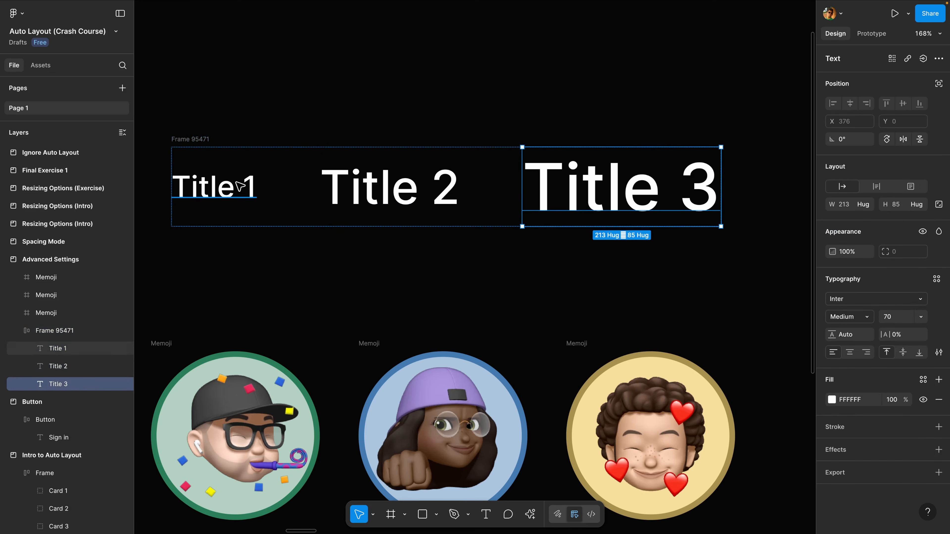
pyautogui.click(238, 187)
pyautogui.click(420, 187)
pyautogui.click(569, 186)
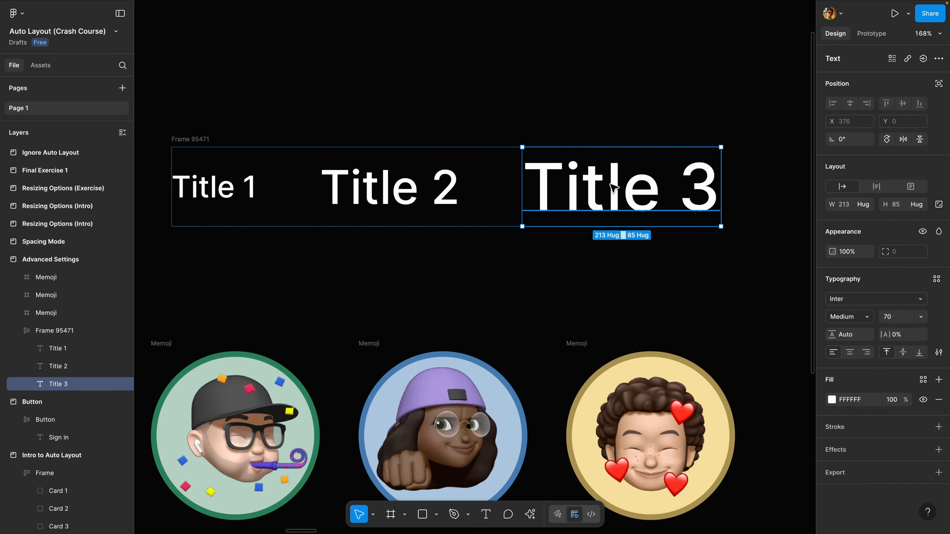
pyautogui.click(421, 192)
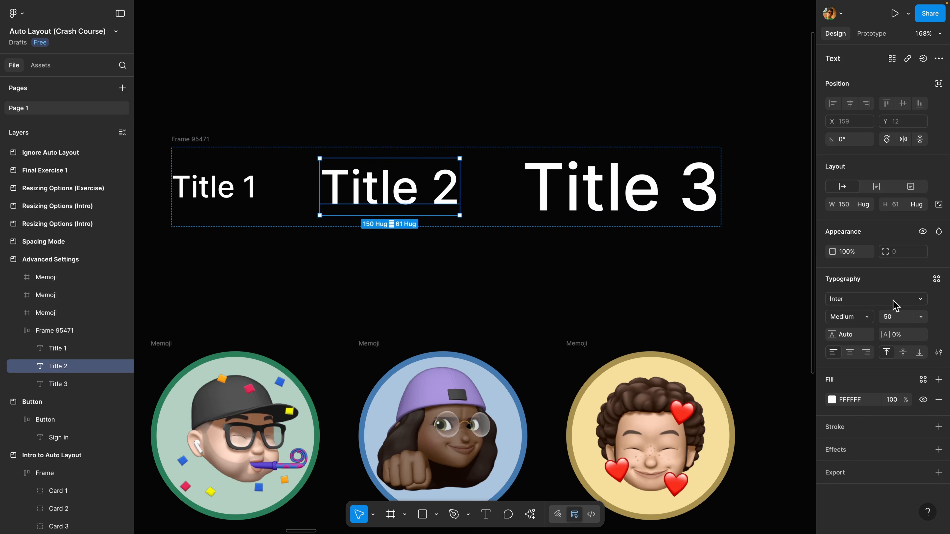
pyautogui.hotkey('shift', 'Tab')
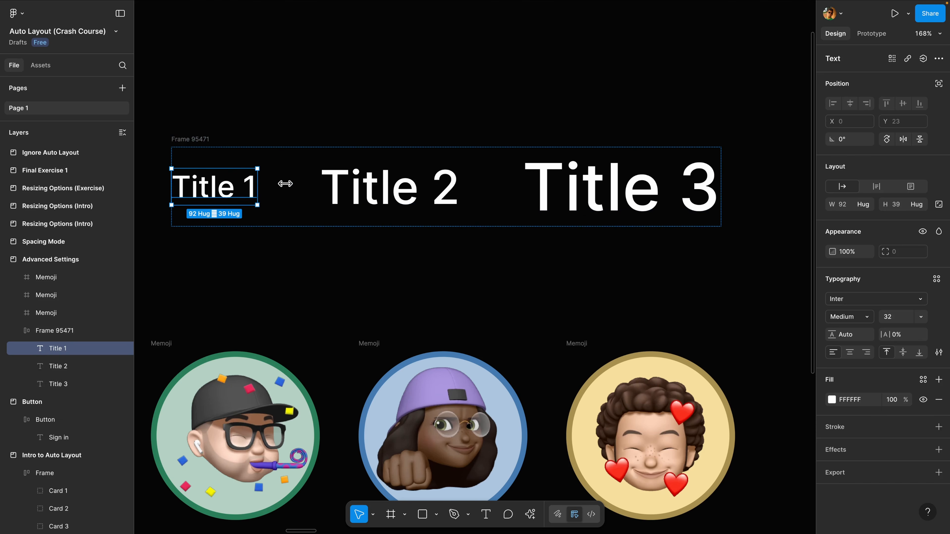
# Enable text baseline alignment for the title row's auto layout frame and close its settings
pyautogui.click(479, 166)
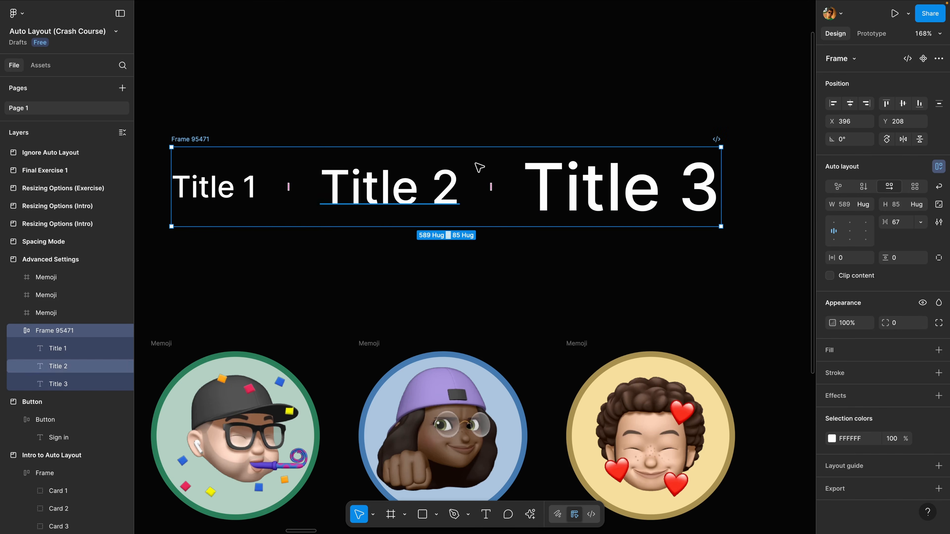
pyautogui.click(939, 222)
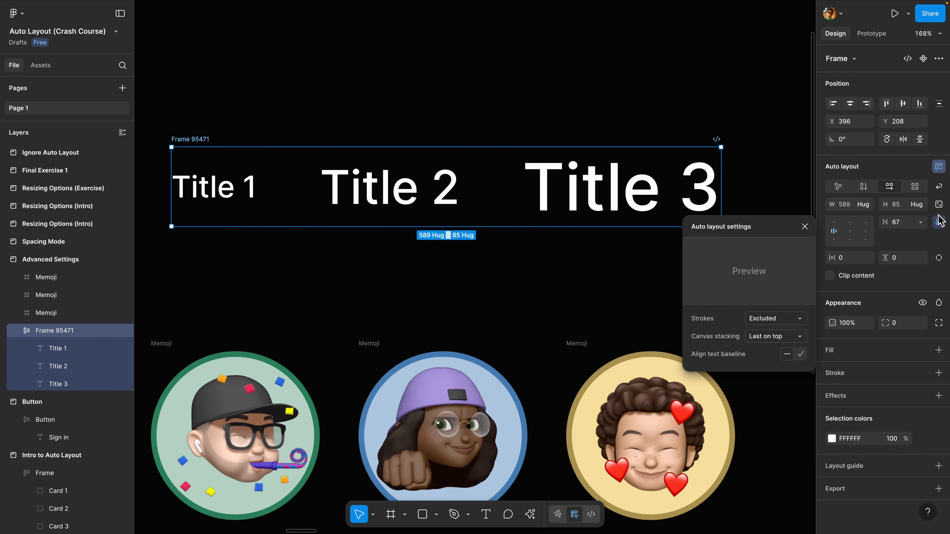
pyautogui.click(804, 354)
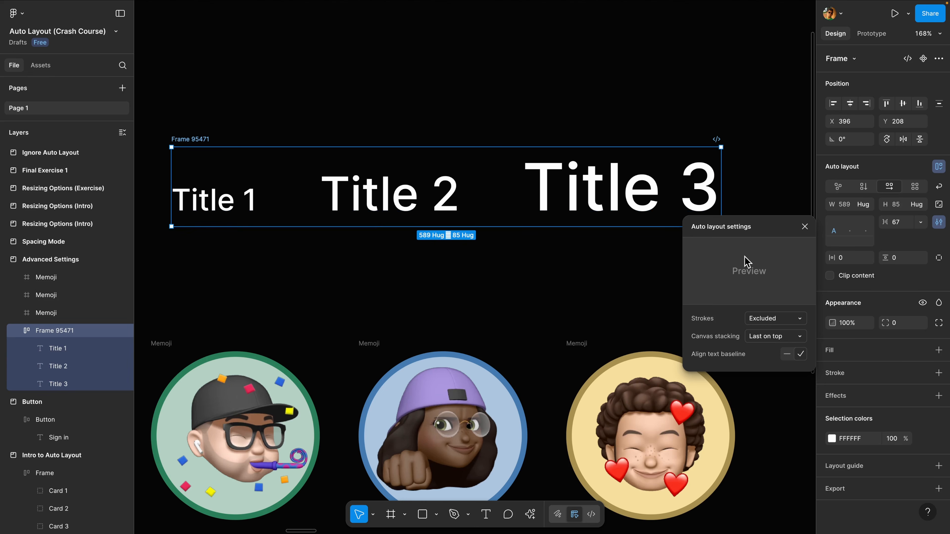
pyautogui.click(804, 226)
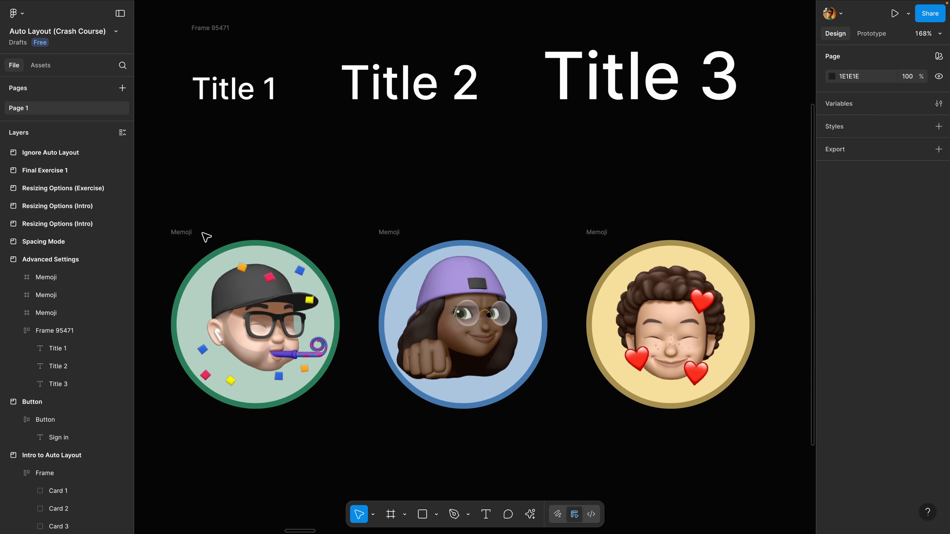
# Wrap the three Memoji frames below the titles in one auto layout frame
pyautogui.click(179, 233)
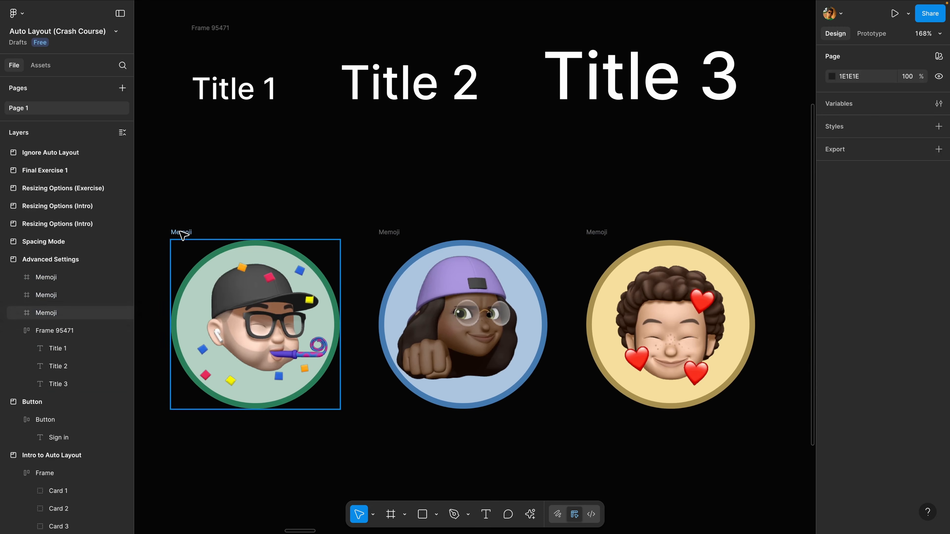
pyautogui.click(383, 234)
pyautogui.click(603, 236)
pyautogui.click(187, 251)
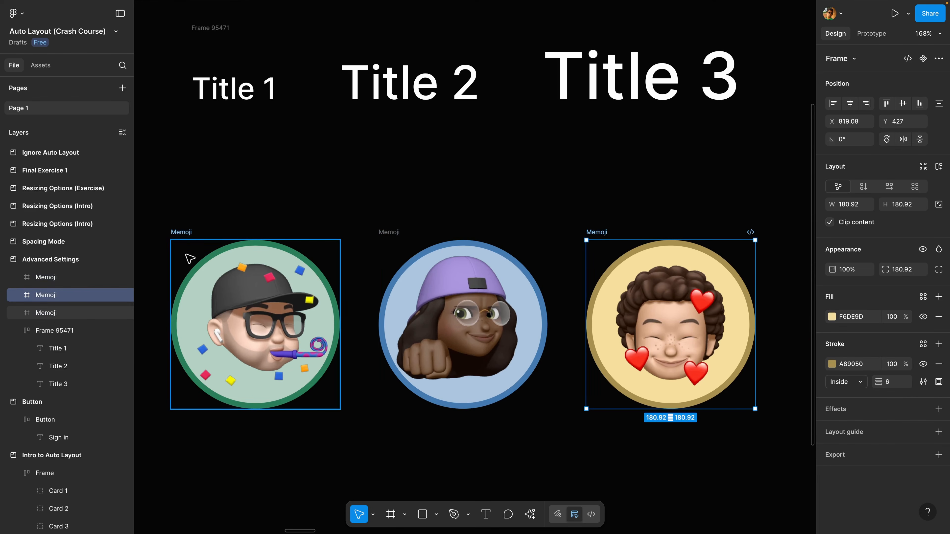
pyautogui.keyDown('shift'); pyautogui.click(396, 233); pyautogui.keyUp('shift')
pyautogui.keyDown('shift'); pyautogui.click(596, 236); pyautogui.keyUp('shift')
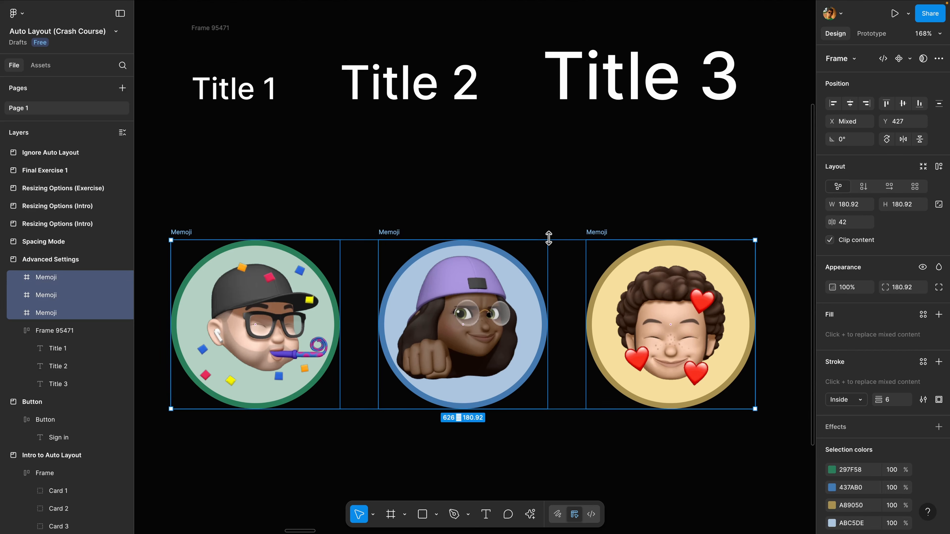
pyautogui.hotkey('shift', 'a')
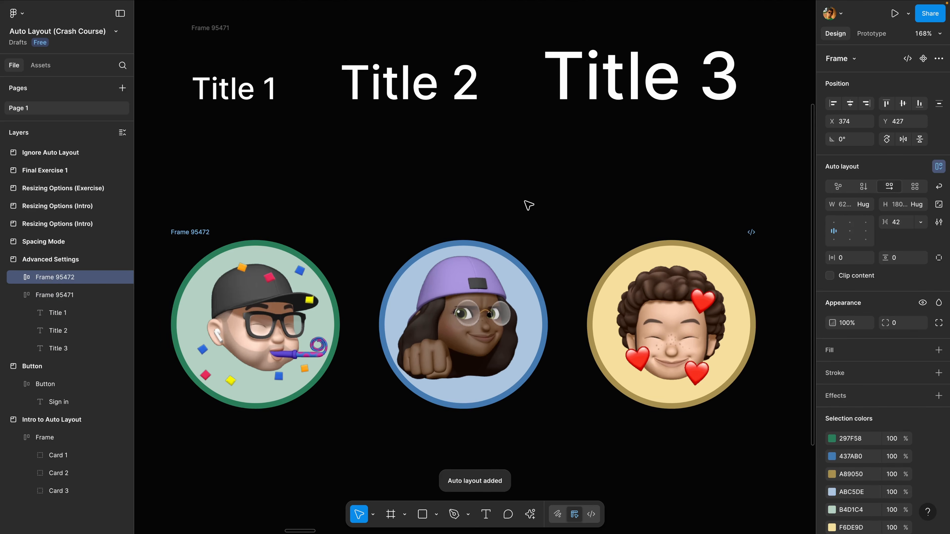
# Set the gap between the memojis in the new auto layout row to -64 so they overlap
pyautogui.scroll(-5, 482, 226)
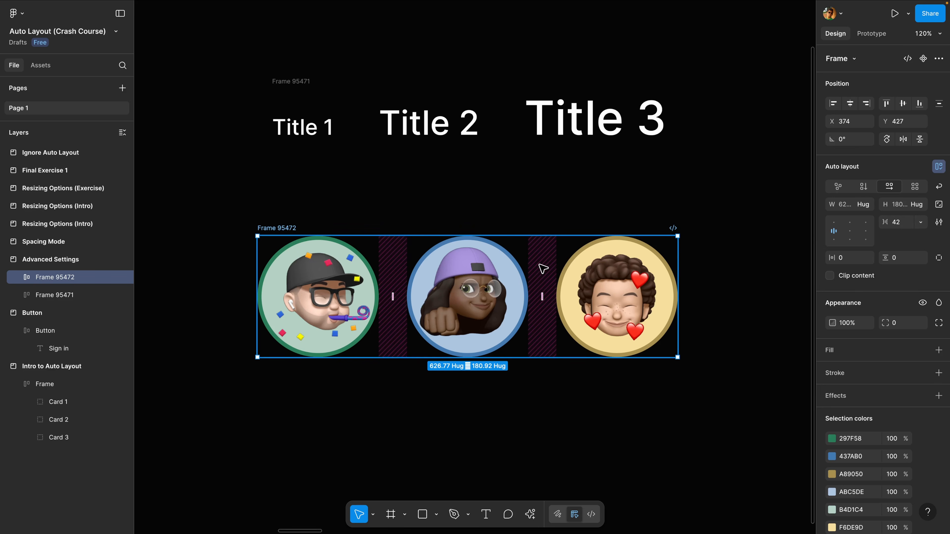
pyautogui.moveTo(885, 222); pyautogui.dragTo(772, 232)
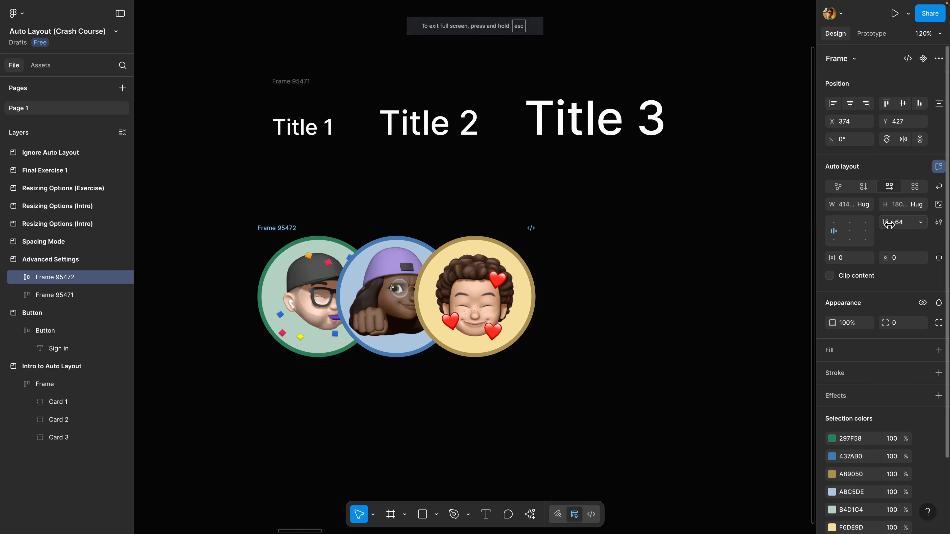
# Try First on top canvas stacking for the overlapping memoji row, and switch it back to Last on top
pyautogui.click(939, 222)
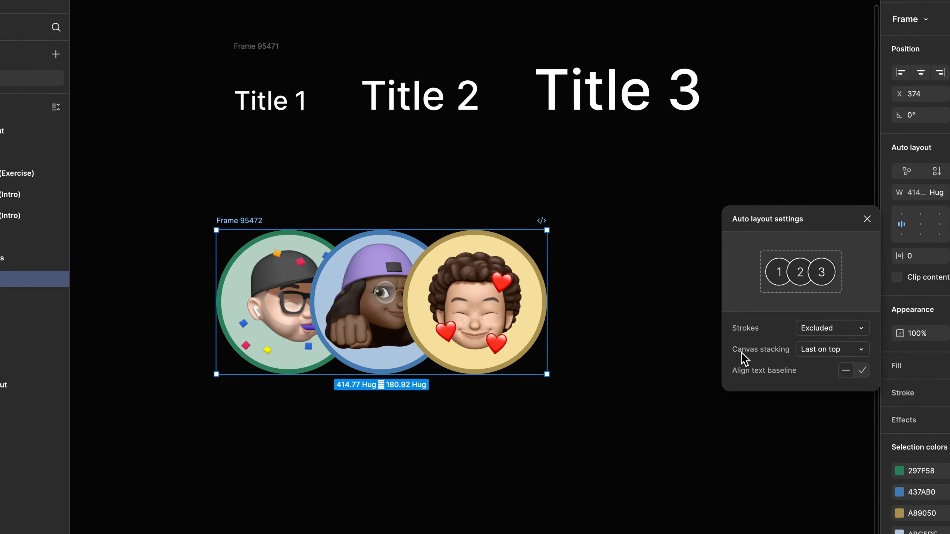
pyautogui.click(824, 355)
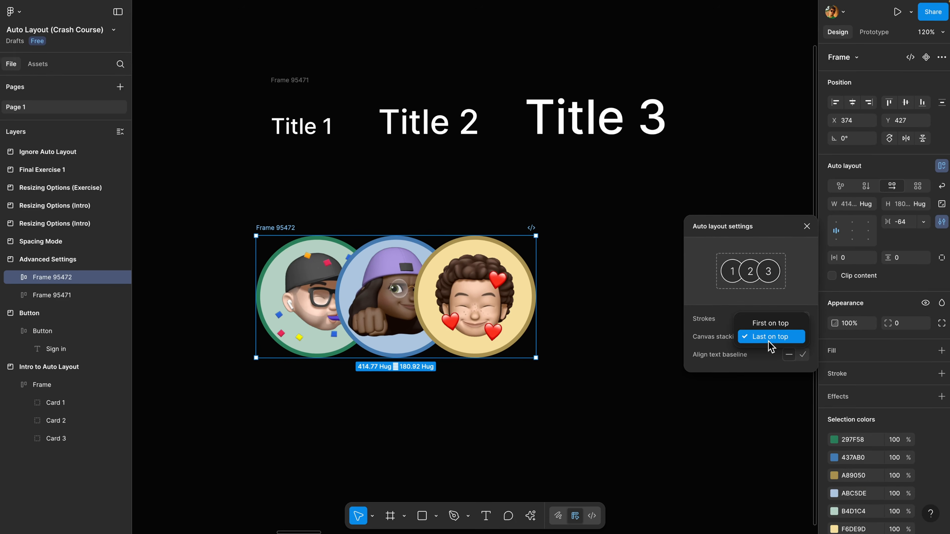
pyautogui.click(778, 331)
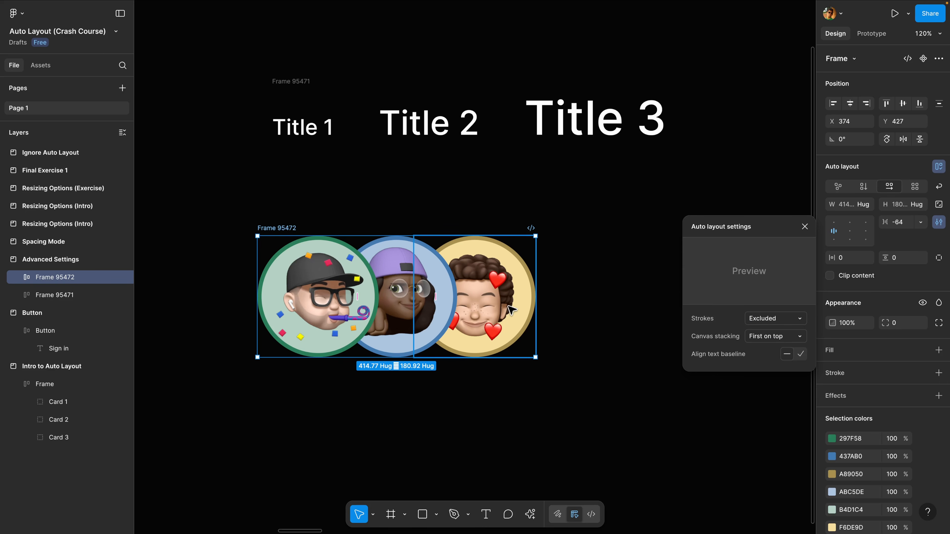
pyautogui.click(775, 336)
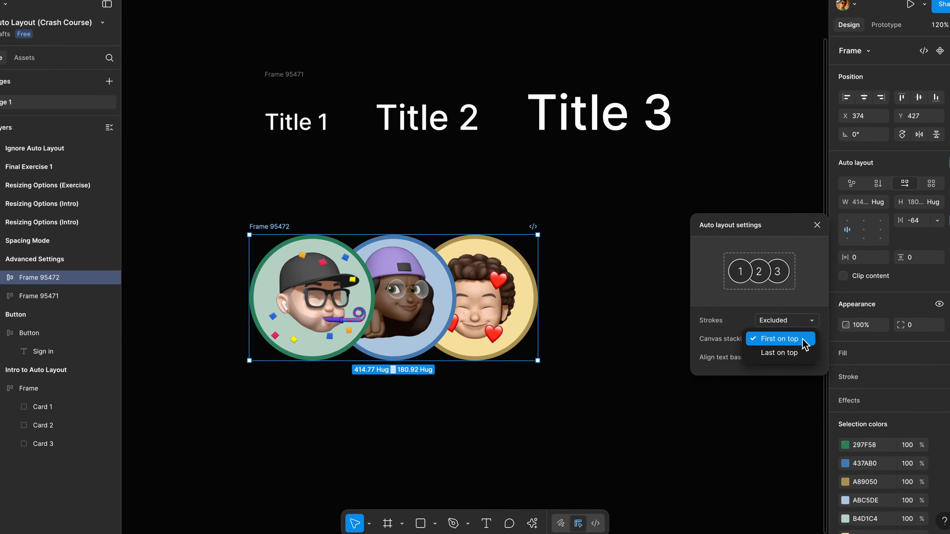
pyautogui.click(780, 350)
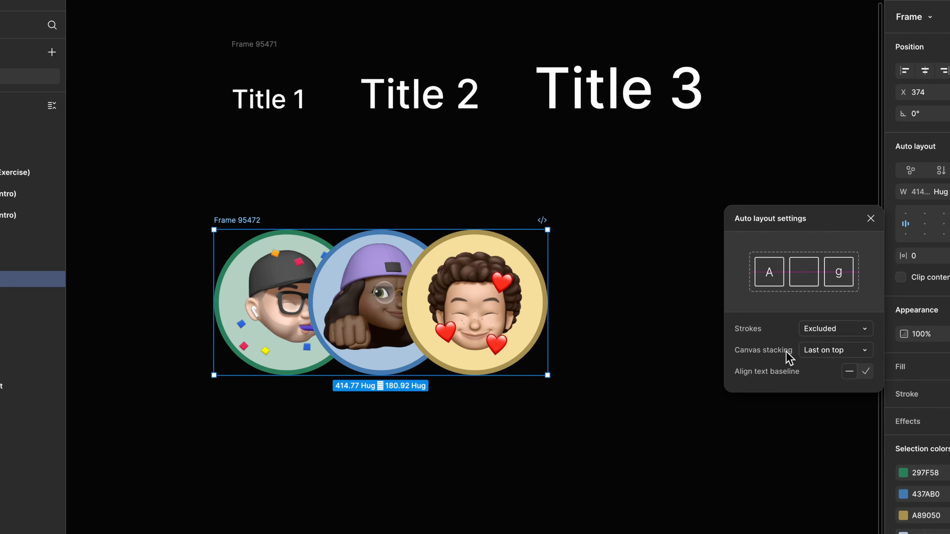
# Review the memoji row's stroke options, keep strokes excluded from layout, and close the auto layout settings
pyautogui.click(808, 329)
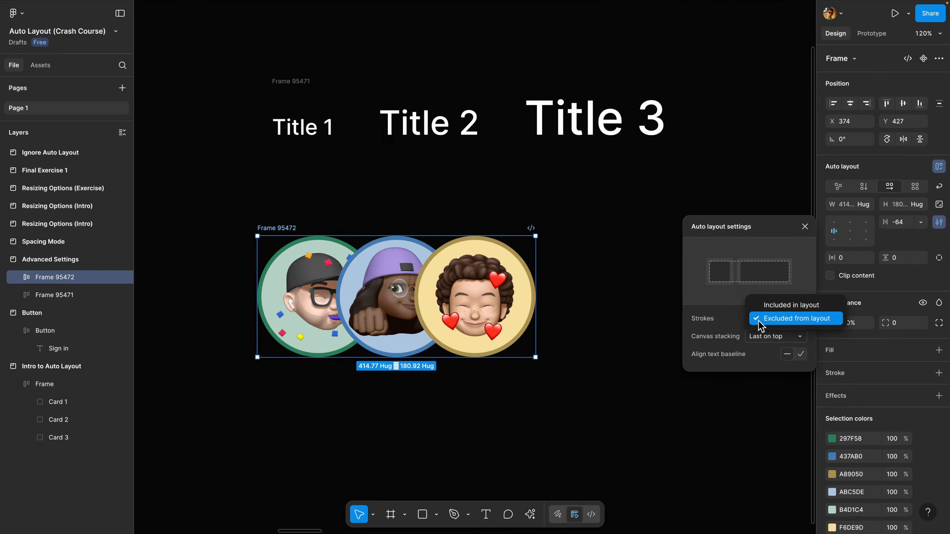
pyautogui.click(778, 321)
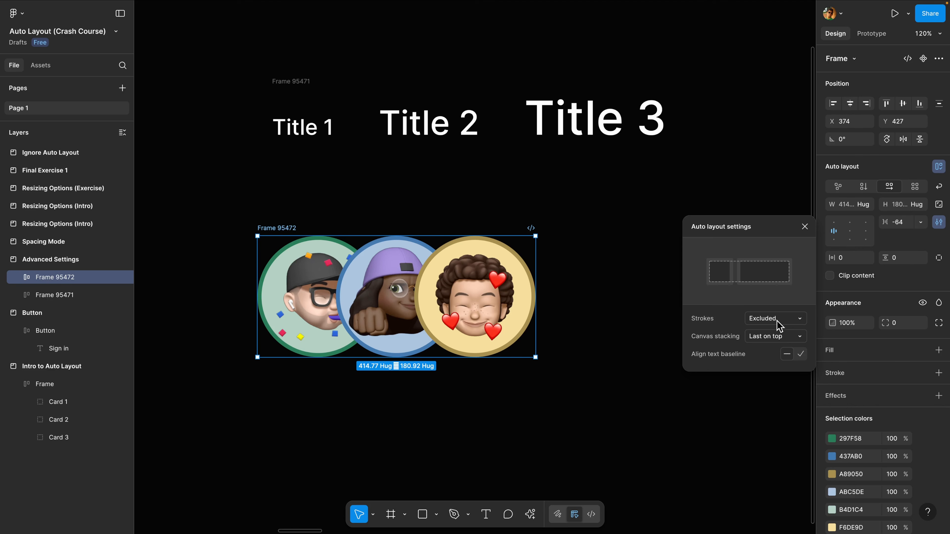
pyautogui.click(805, 227)
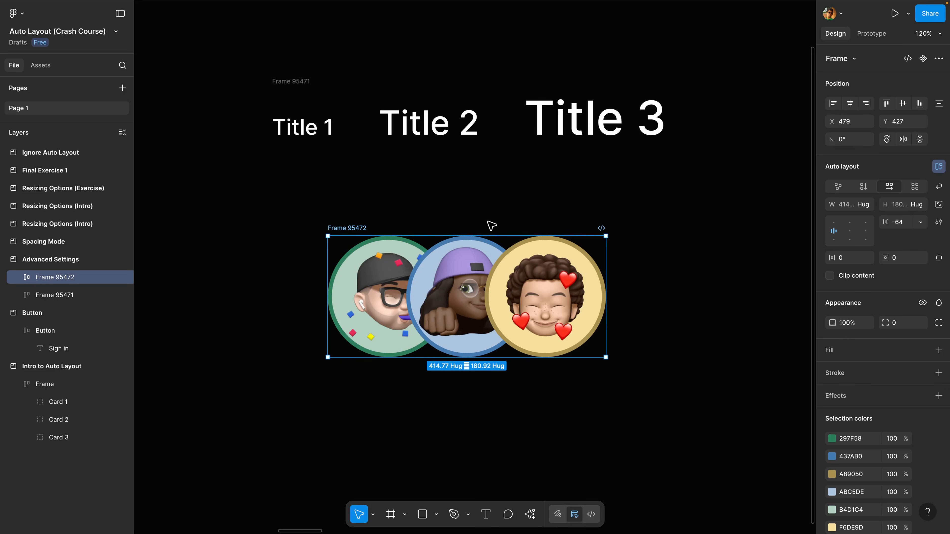
# Move the purple-cap memoji to the first position in the overlapping row and try shifting it along the row
pyautogui.click(465, 309)
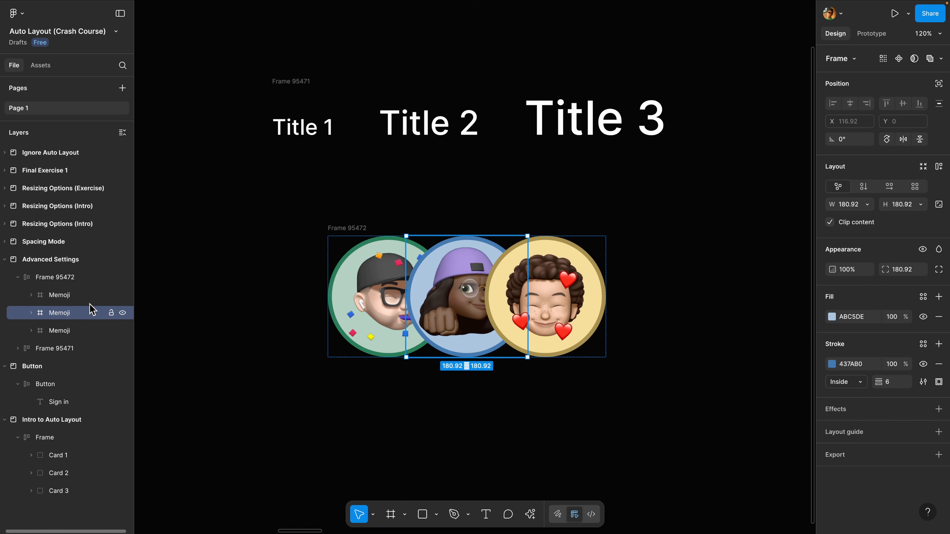
pyautogui.moveTo(83, 312); pyautogui.dragTo(83, 291)
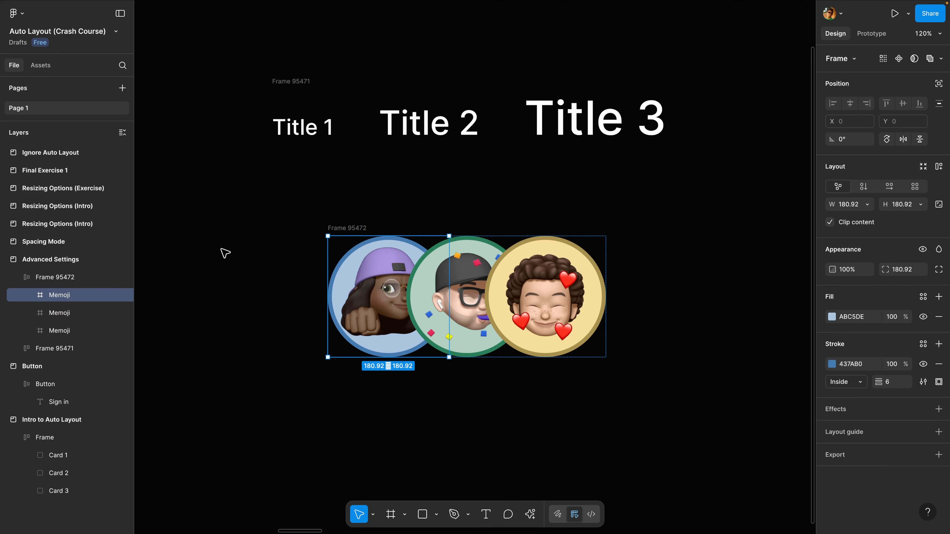
pyautogui.press('Right')
pyautogui.press('Right')
pyautogui.press('Left')
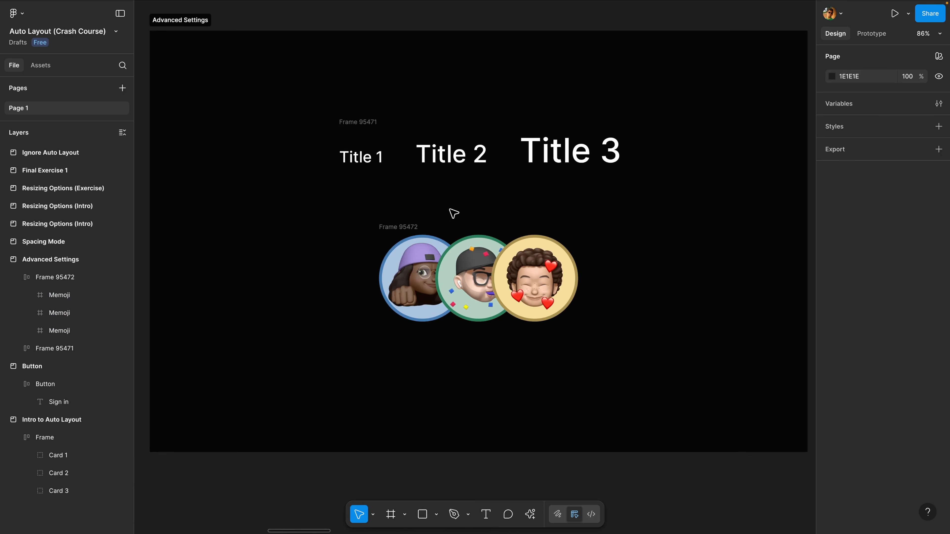
# Examine the Spacing Mode tab bar's tab layers, try widening the bar without auto layout, and undo the stretch
pyautogui.scroll(-3, 454, 215)
pyautogui.hscroll(10, 453, 215)
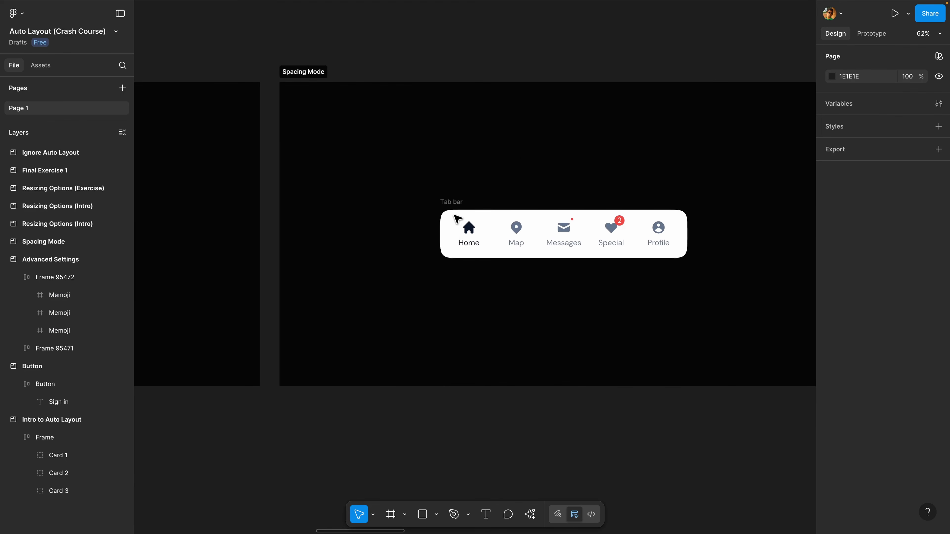
pyautogui.scroll(3, 524, 209)
pyautogui.hscroll(3, 516, 210)
pyautogui.hscroll(1, 510, 210)
pyautogui.click(346, 204)
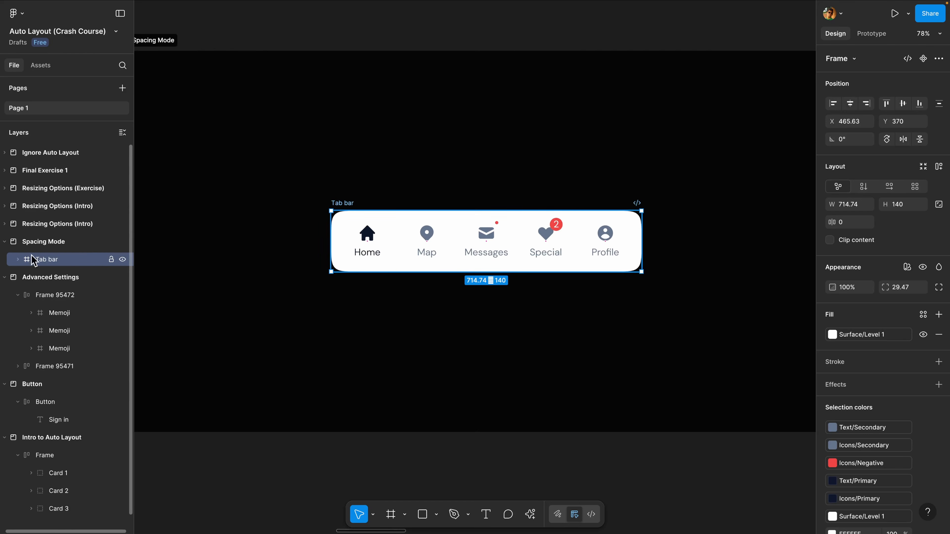
pyautogui.click(18, 259)
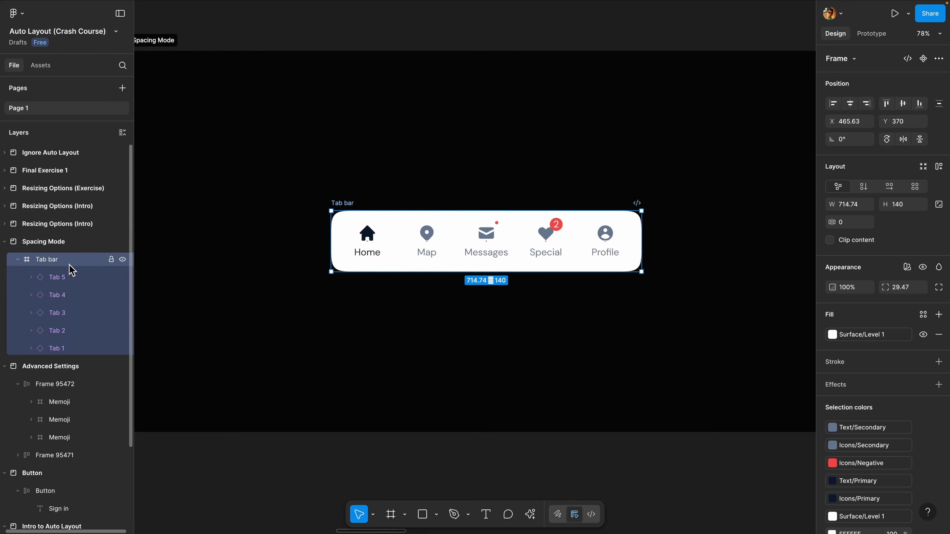
pyautogui.click(18, 259)
pyautogui.moveTo(641, 234); pyautogui.dragTo(675, 234)
pyautogui.press('super+z')
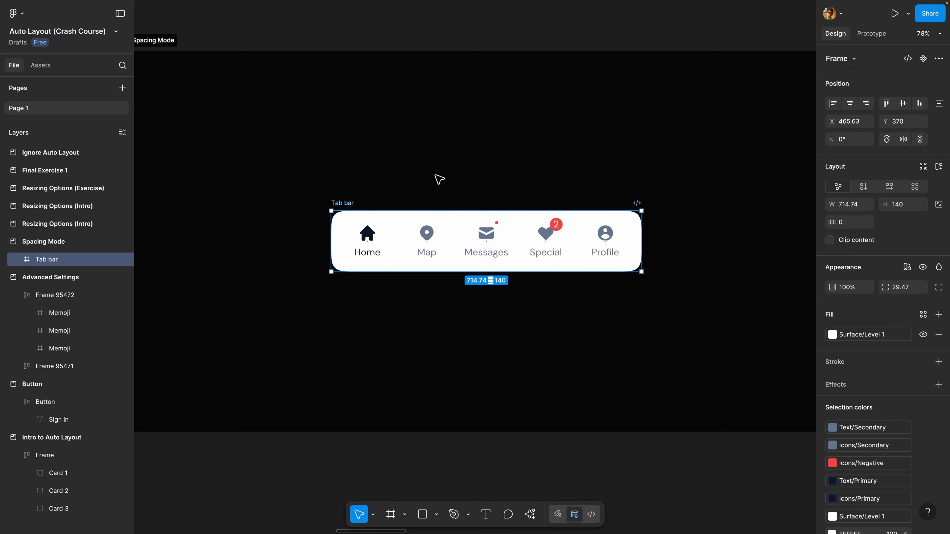
# Apply auto layout to the tab bar, try widening it to 754, and return its width to hug contents
pyautogui.hotkey('shift', 'a')
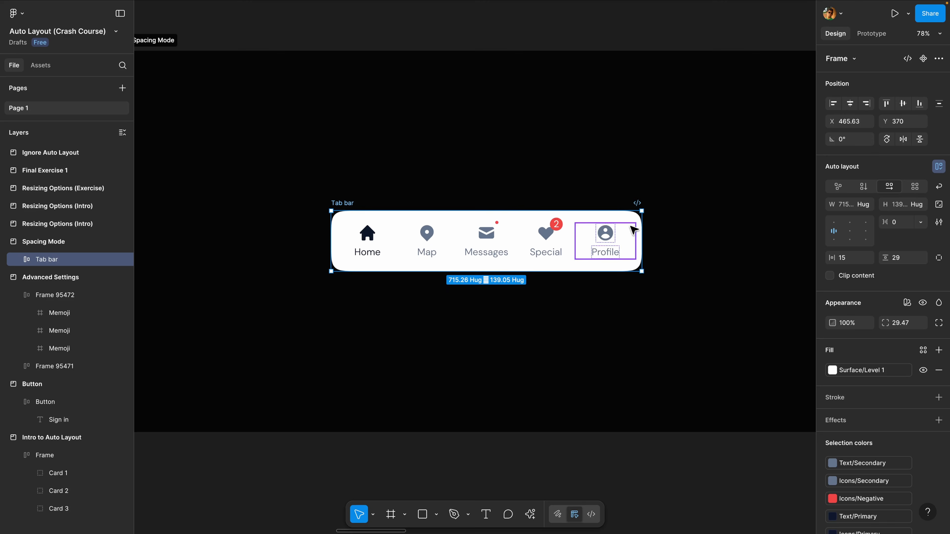
pyautogui.moveTo(642, 226)
pyautogui.mouseDown()
pyautogui.moveTo(736, 228)
pyautogui.moveTo(556, 228)
pyautogui.moveTo(658, 232)
pyautogui.mouseUp()
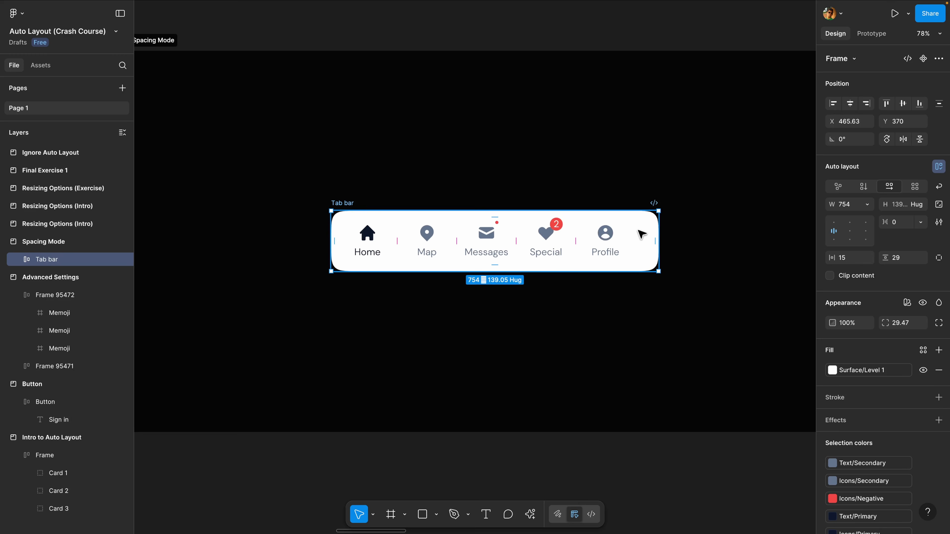
pyautogui.doubleClick(657, 210)
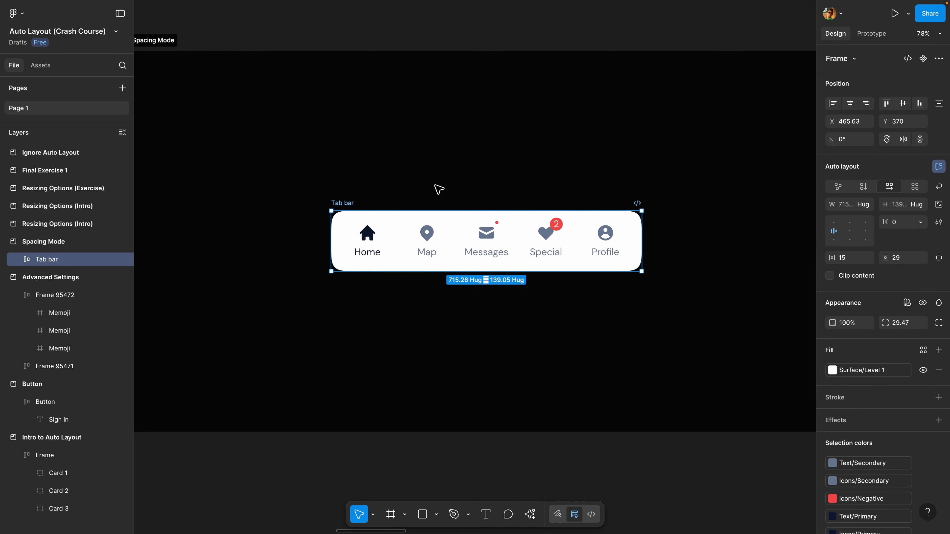
# Set the gap between the tab bar's tabs to Auto and widen the bar to 833
pyautogui.doubleClick(837, 235)
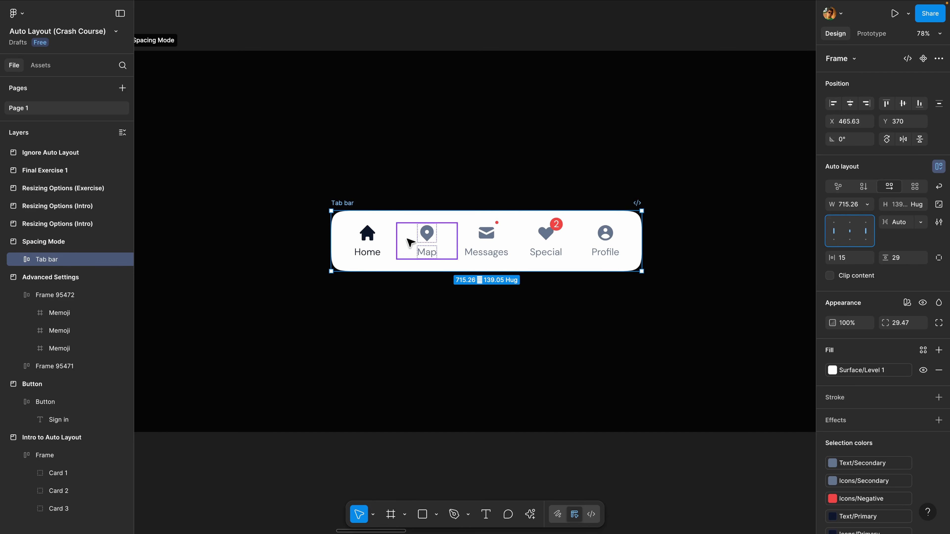
pyautogui.moveTo(643, 231); pyautogui.dragTo(703, 235)
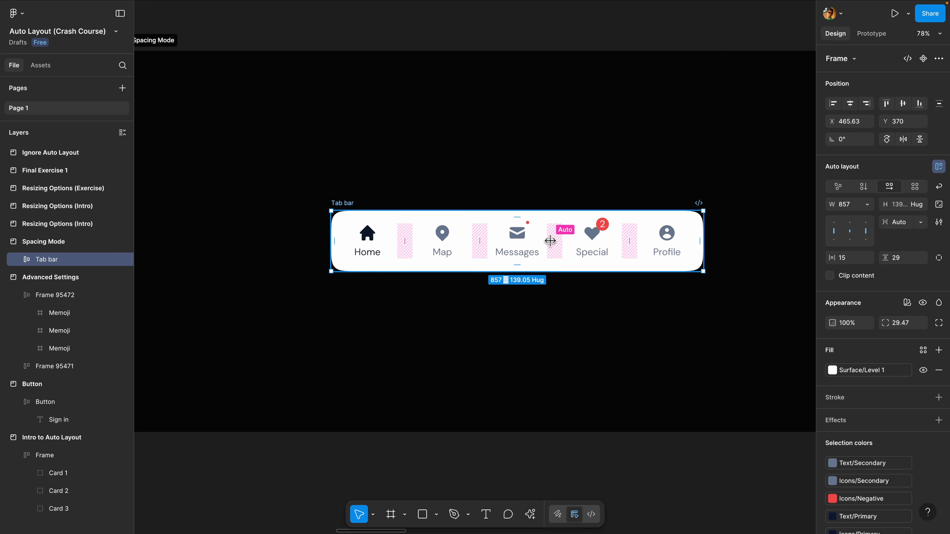
pyautogui.moveTo(704, 229)
pyautogui.mouseDown()
pyautogui.moveTo(759, 230)
pyautogui.moveTo(618, 230)
pyautogui.moveTo(694, 230)
pyautogui.mouseUp()
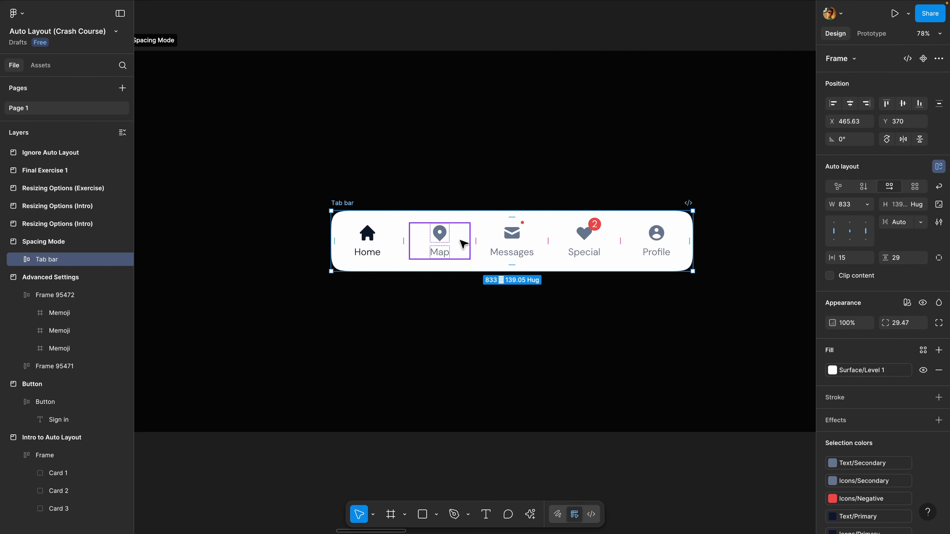
# Try centre alignment with a fixed gap of 0 on the tab bar, and switch the gap back to Auto
pyautogui.moveTo(401, 240)
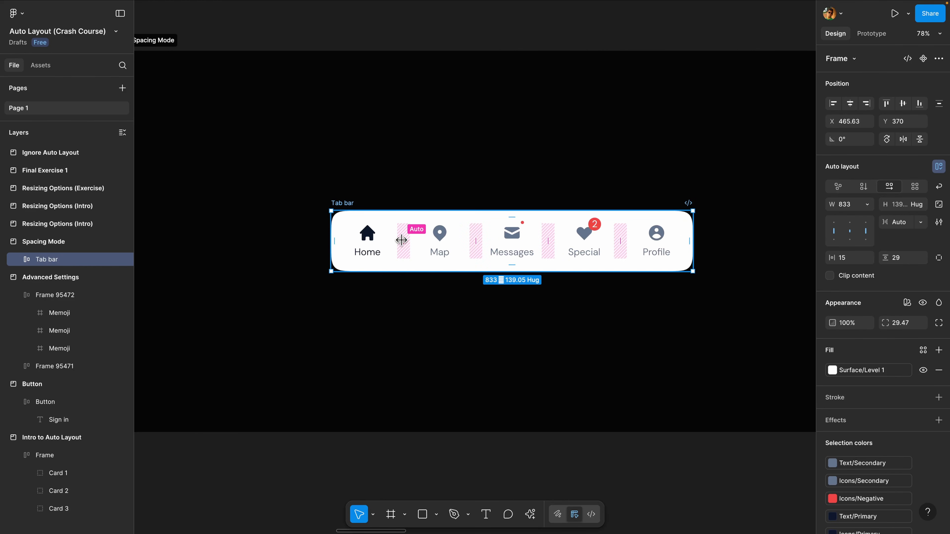
pyautogui.click(852, 233)
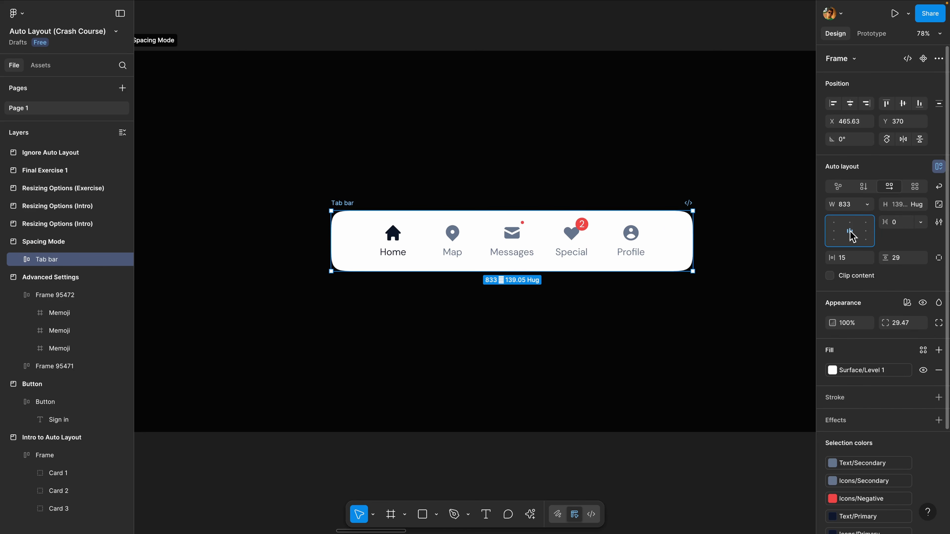
pyautogui.click(922, 224)
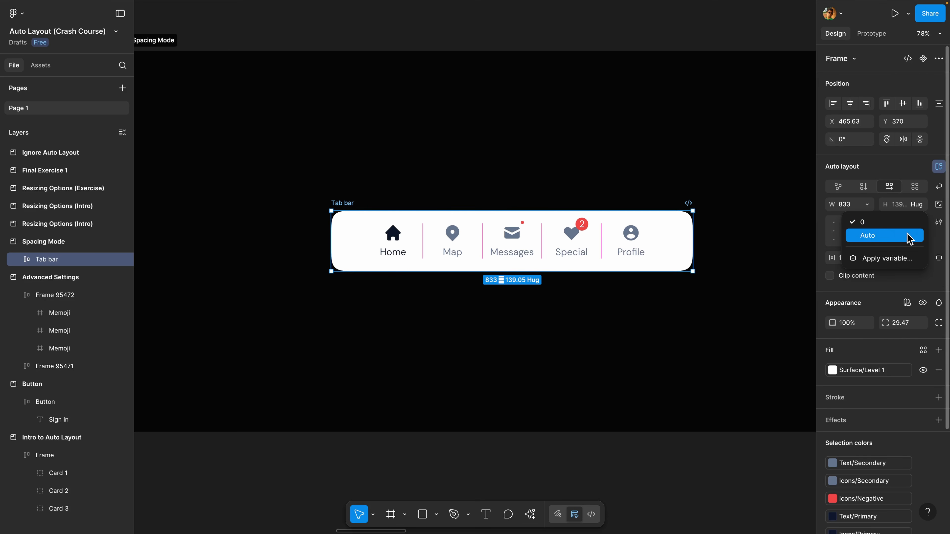
pyautogui.click(870, 242)
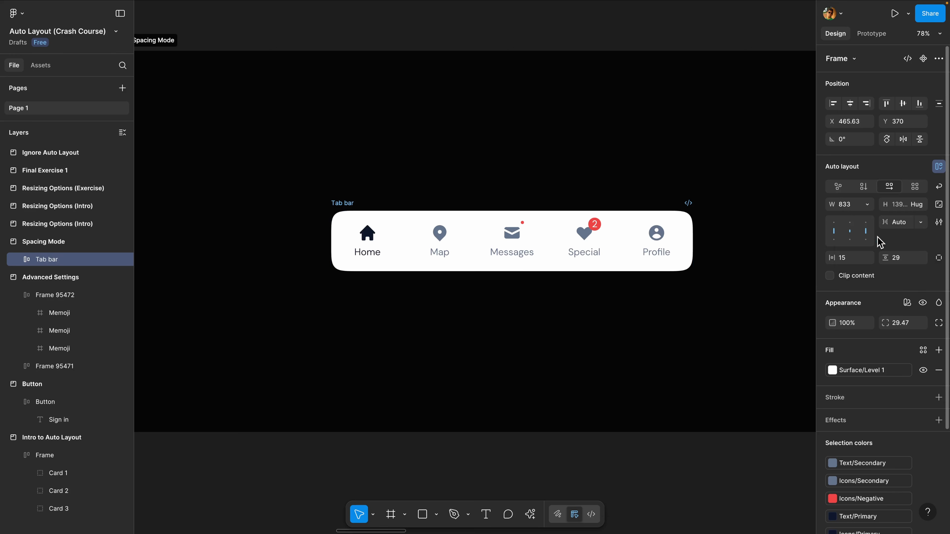
pyautogui.click(748, 225)
# Examine the orange and blue child frames inside the white frame in the first Resizing Options (Intro) section
pyautogui.scroll(1, 748, 225)
pyautogui.hscroll(-1, 748, 225)
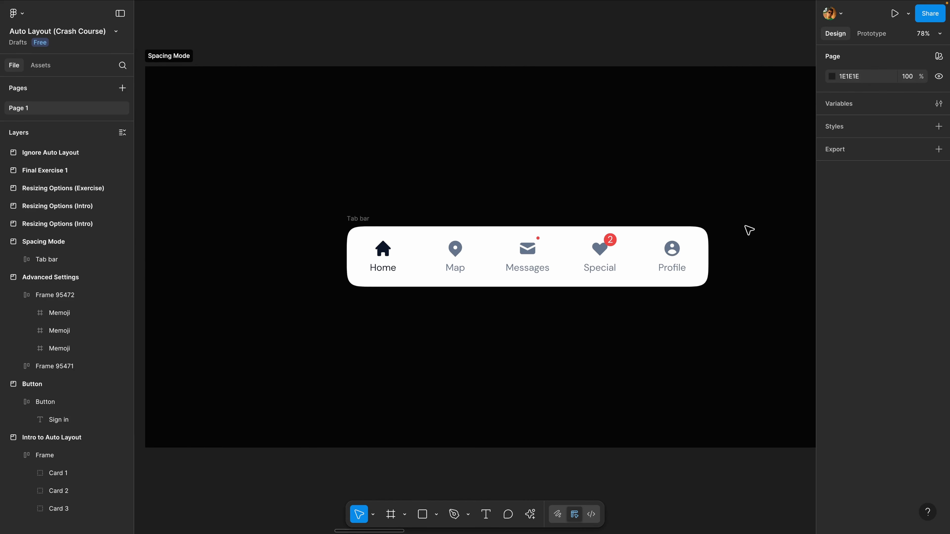
pyautogui.scroll(-3, 748, 230)
pyautogui.hscroll(10, 748, 230)
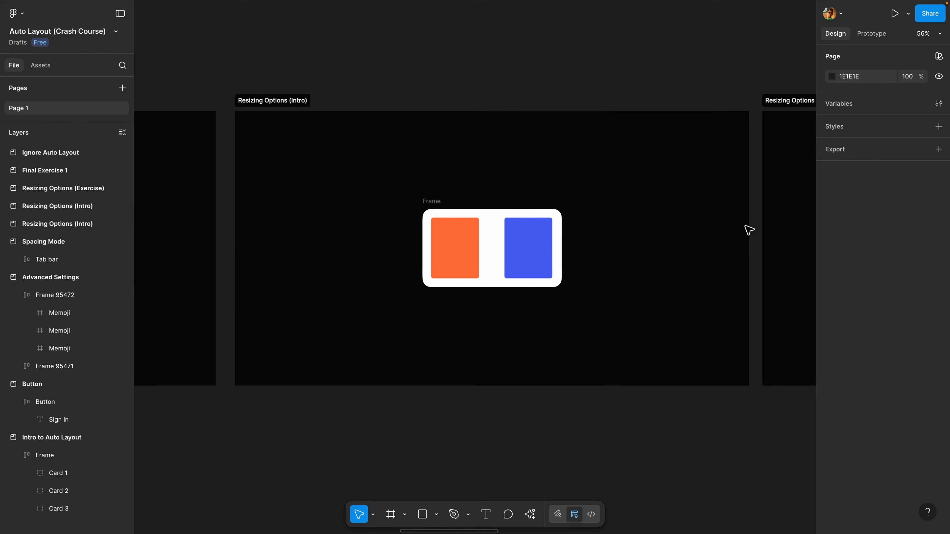
pyautogui.click(431, 202)
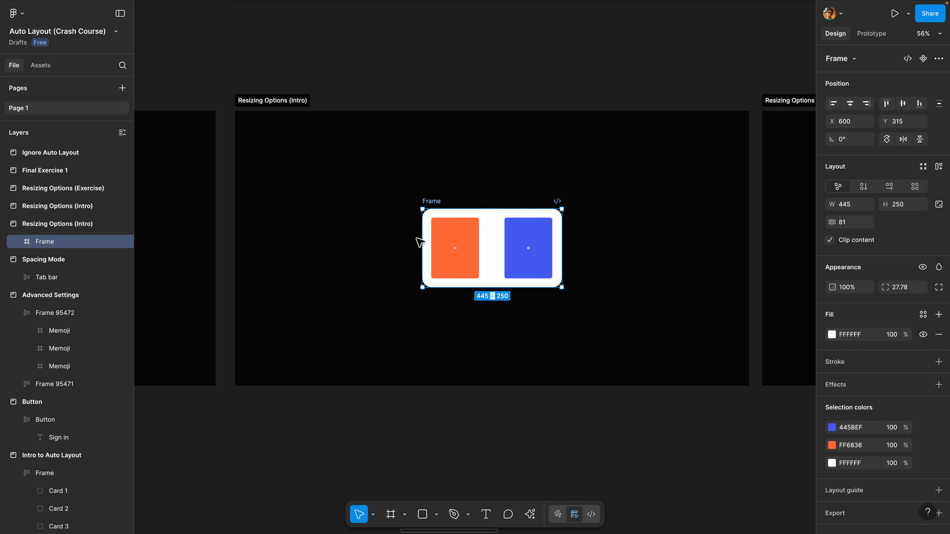
pyautogui.click(18, 242)
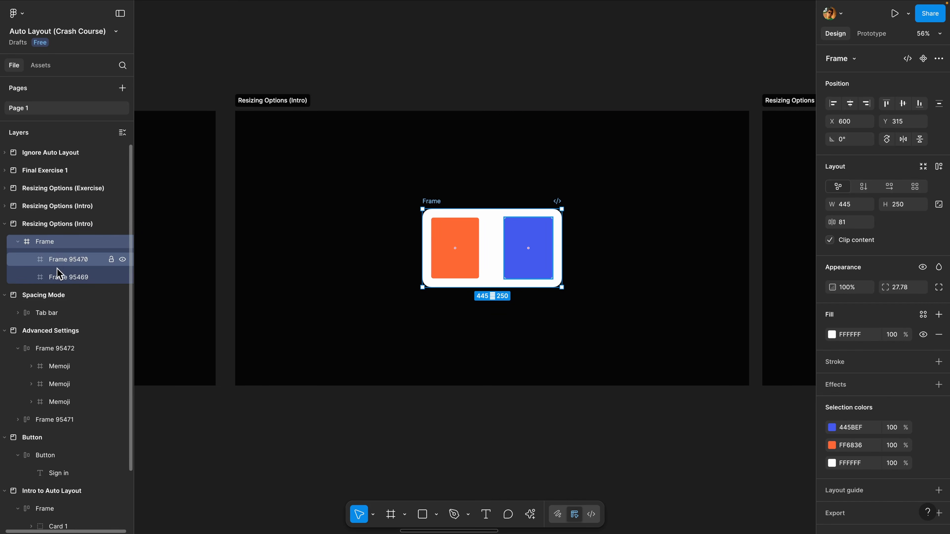
pyautogui.click(64, 260)
pyautogui.click(67, 278)
pyautogui.click(65, 259)
pyautogui.click(68, 277)
pyautogui.click(66, 244)
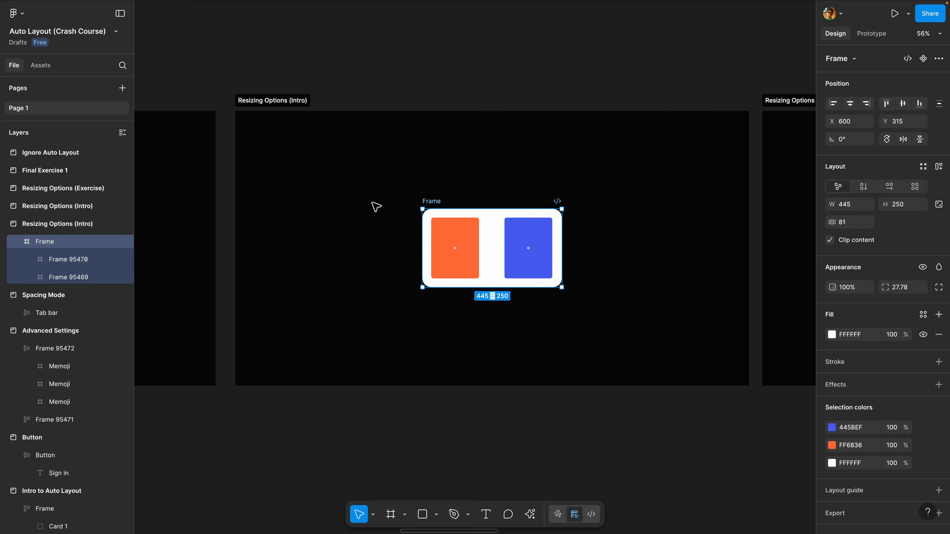
# Apply auto layout to the white frame holding the orange and blue rectangles, and check its two child frames
pyautogui.hotkey('shift', 'a')
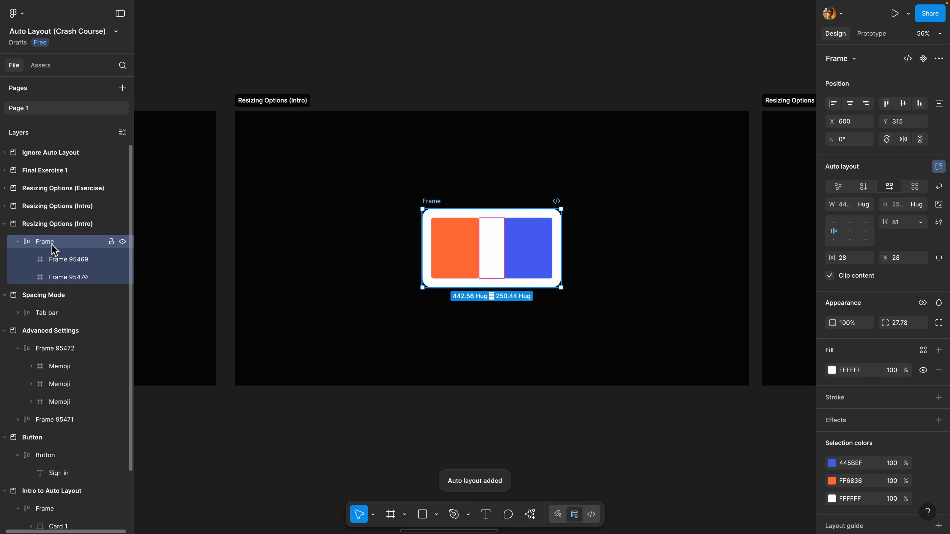
pyautogui.click(50, 260)
pyautogui.click(51, 276)
pyautogui.click(49, 260)
pyautogui.click(53, 277)
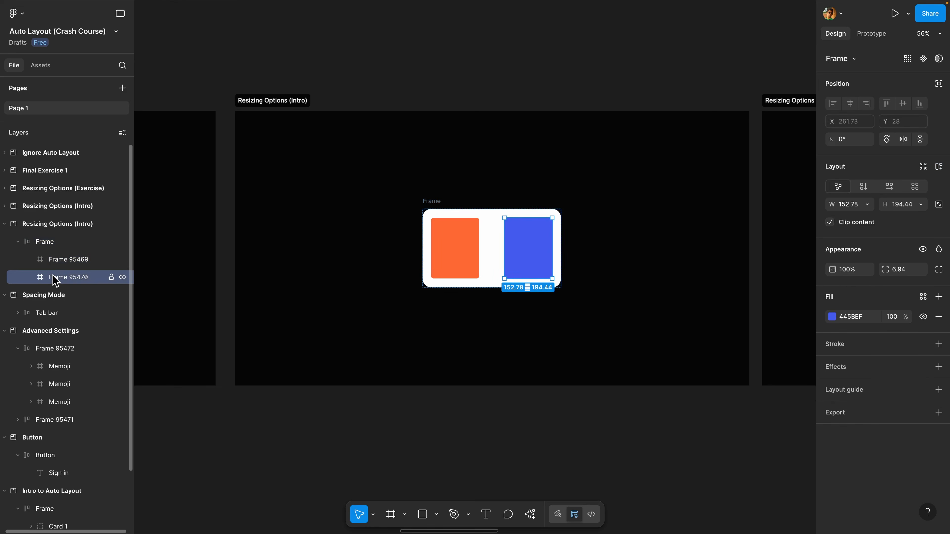
pyautogui.click(45, 242)
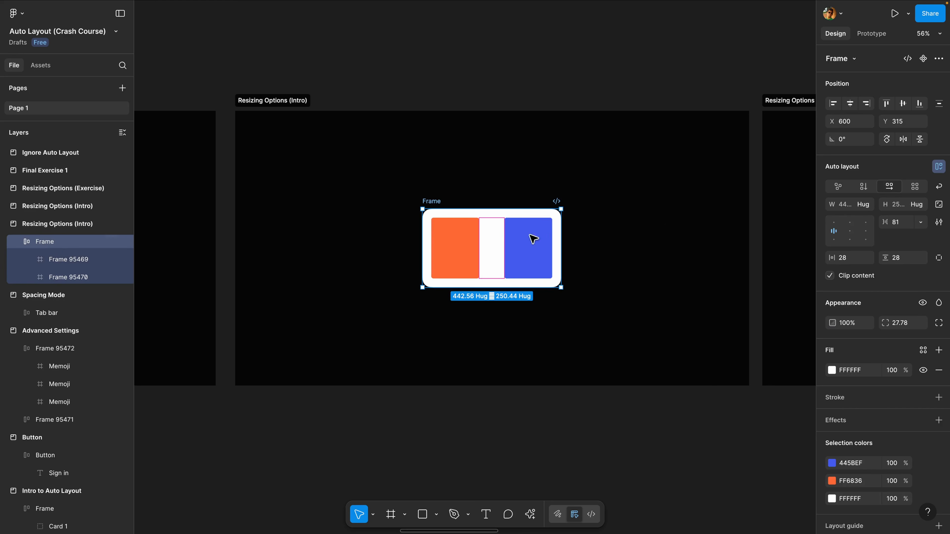
# Change the white frame's width from hug contents to a fixed width of 500
pyautogui.scroll(2, 687, 213)
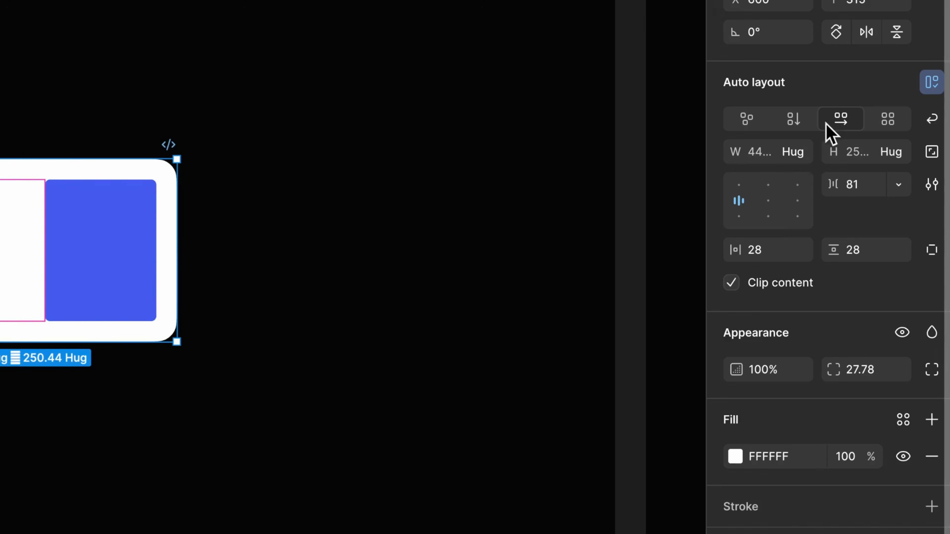
pyautogui.click(802, 160)
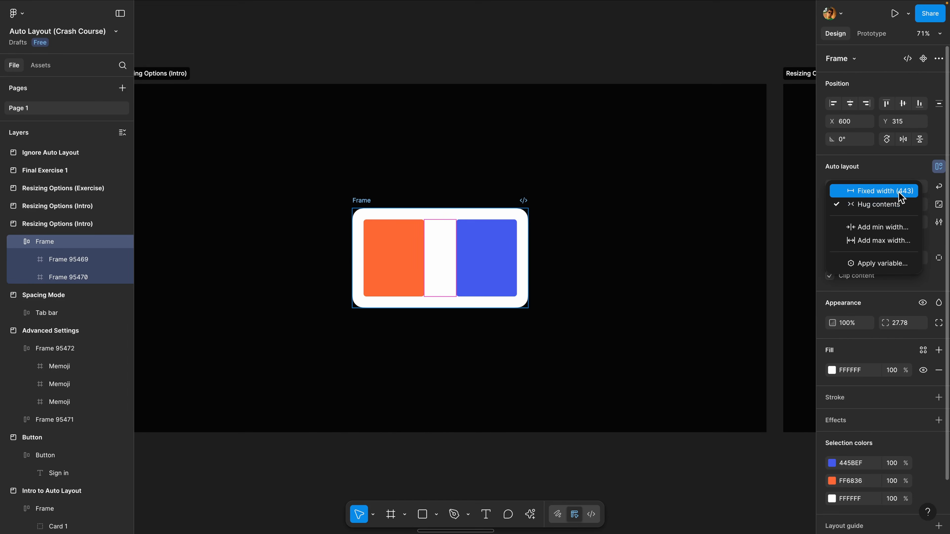
pyautogui.click(876, 192)
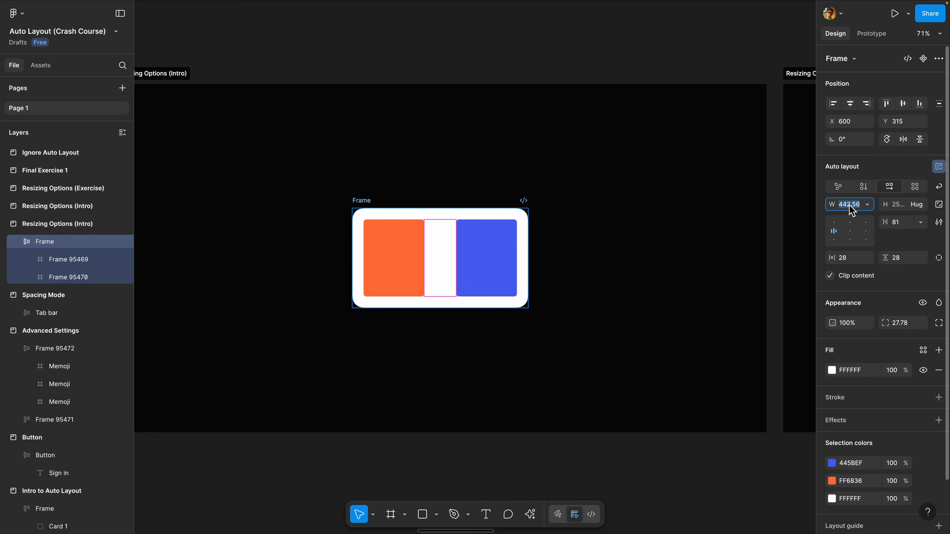
pyautogui.write('500')
pyautogui.press('Return')
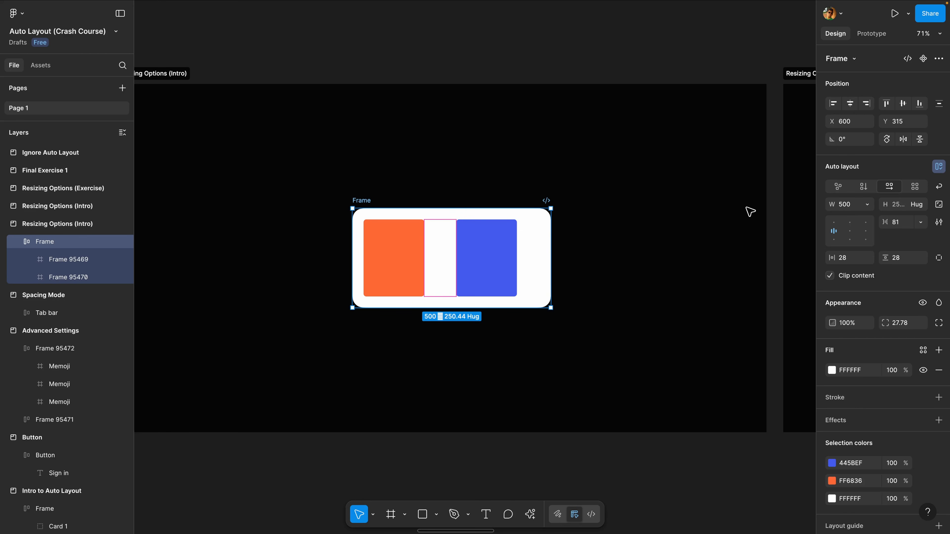
pyautogui.click(444, 323)
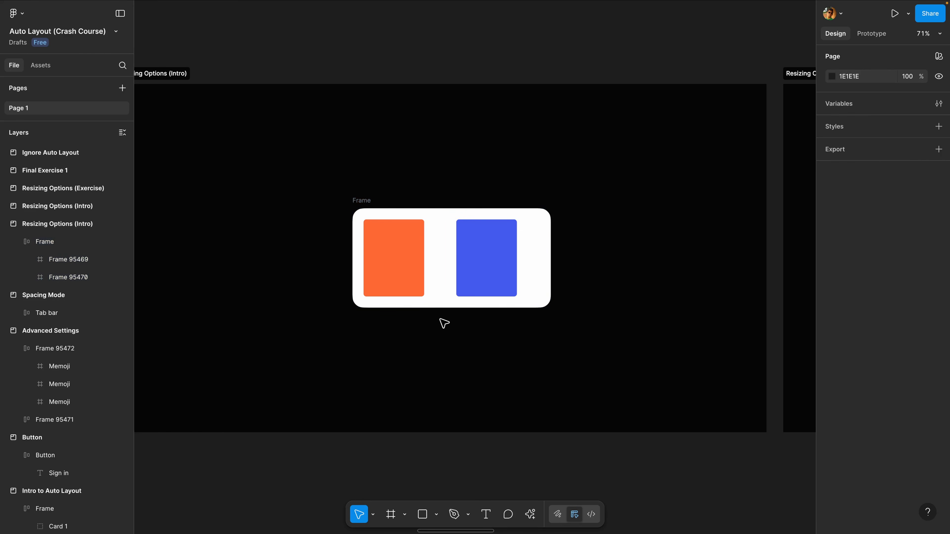
# Duplicate the orange rectangle three times inside the fixed-width white frame
pyautogui.click(395, 259)
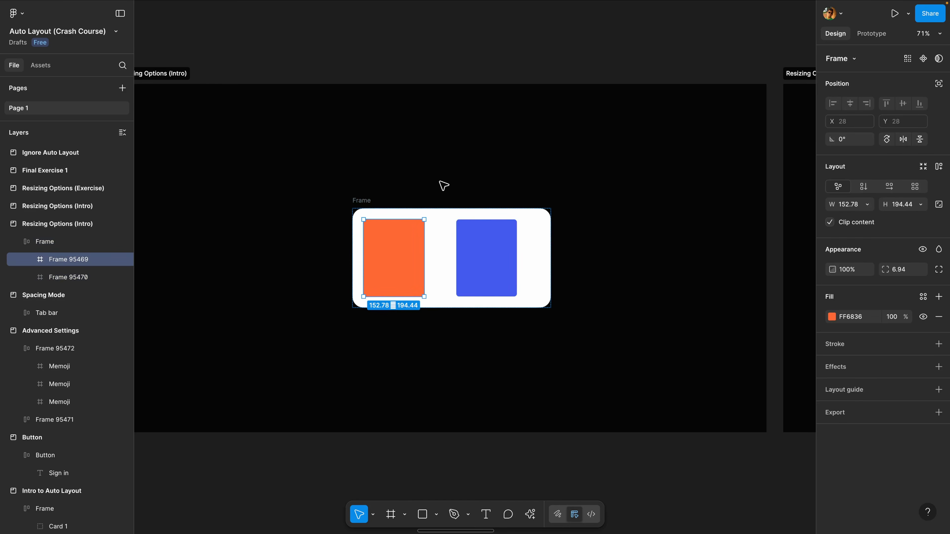
pyautogui.click(366, 205)
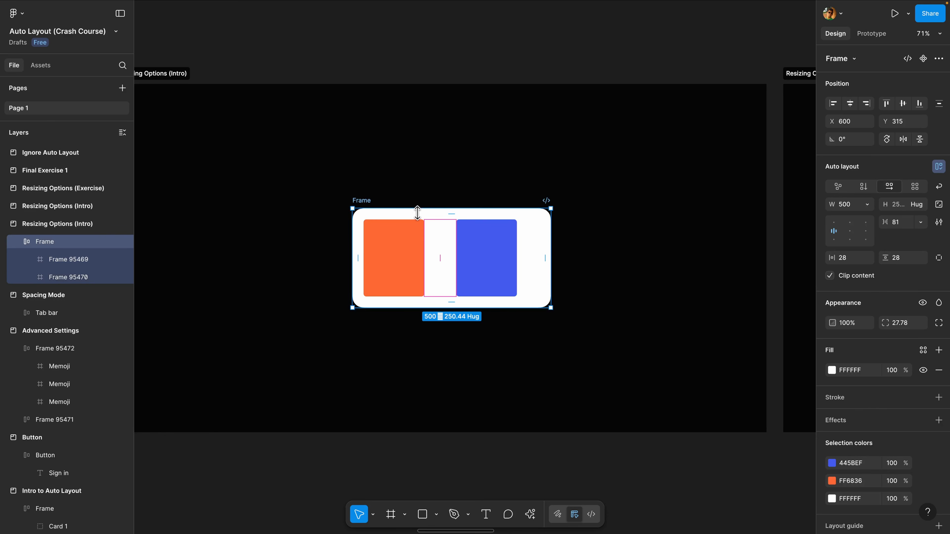
pyautogui.click(407, 256)
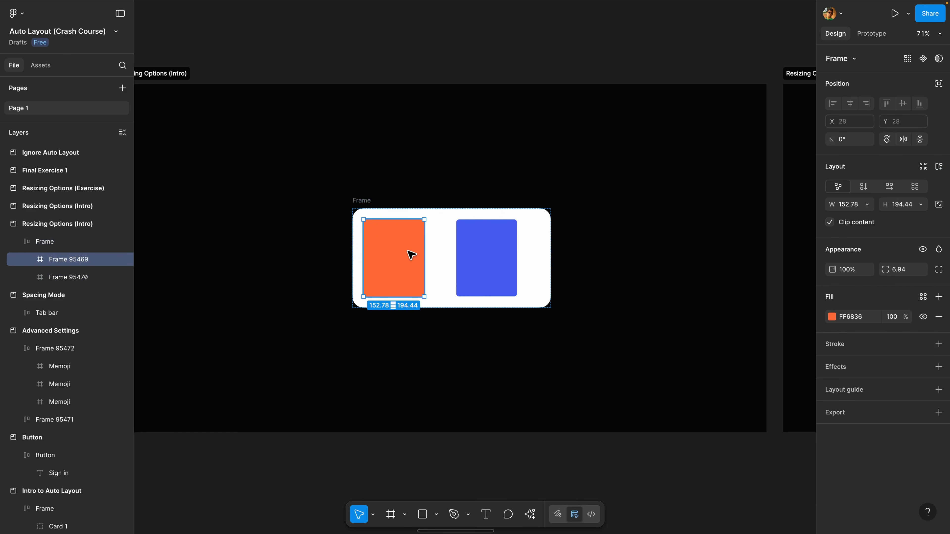
pyautogui.hotkey('ctrl', 'd')
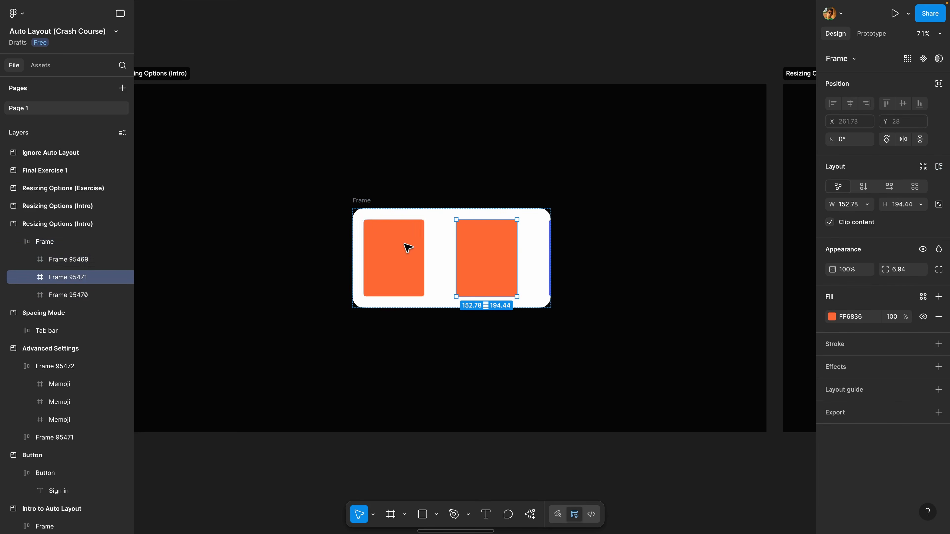
pyautogui.hotkey('ctrl', 'd')
pyautogui.hotkey('ctrl', 'd')
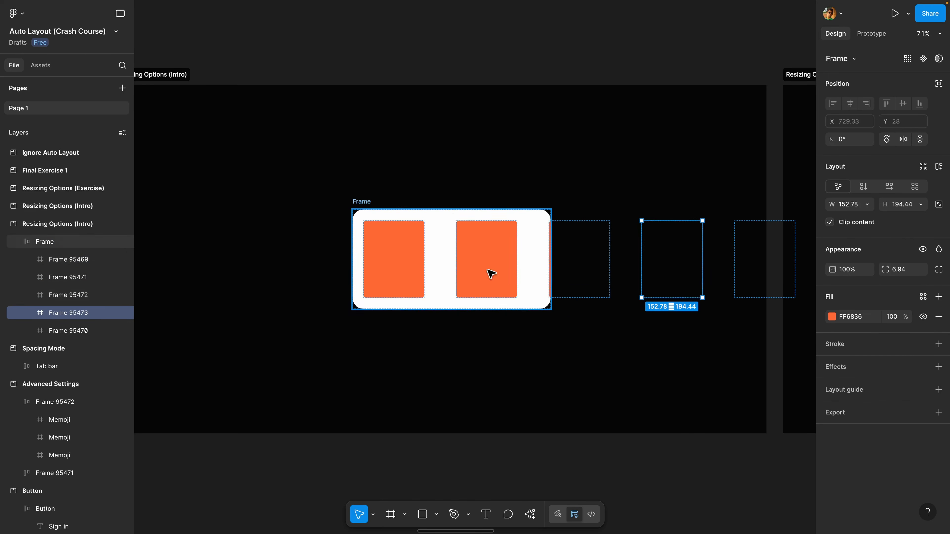
# Set the white frame's width to hug contents and move the frame to the middle of its section
pyautogui.click(359, 214)
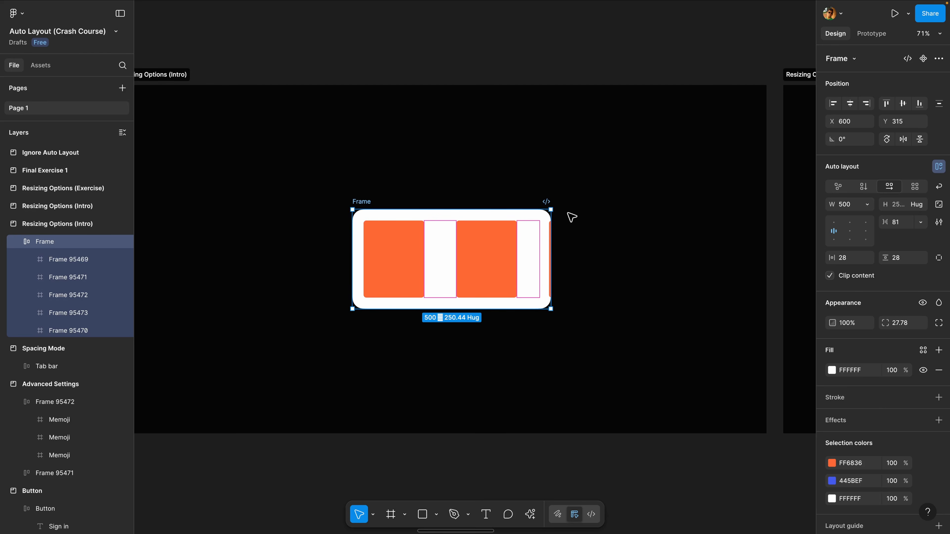
pyautogui.click(868, 205)
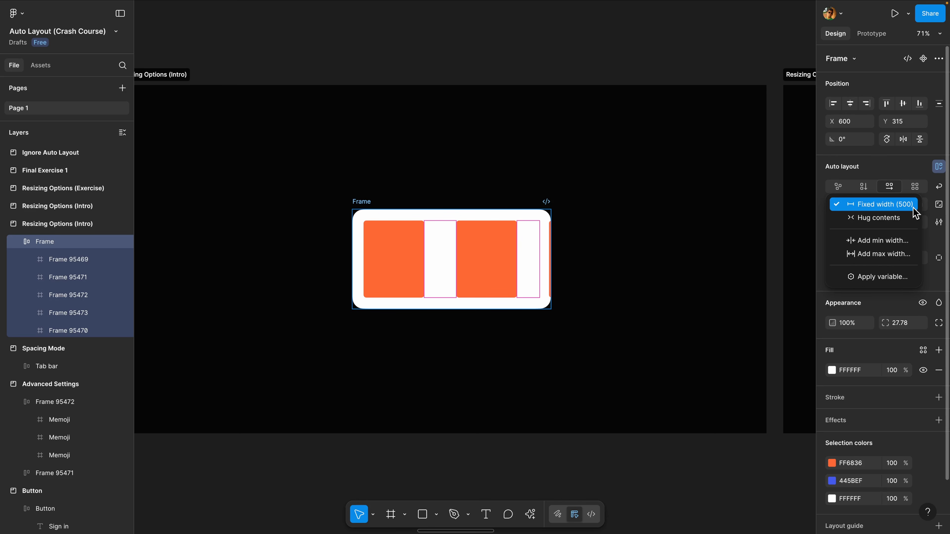
pyautogui.click(894, 224)
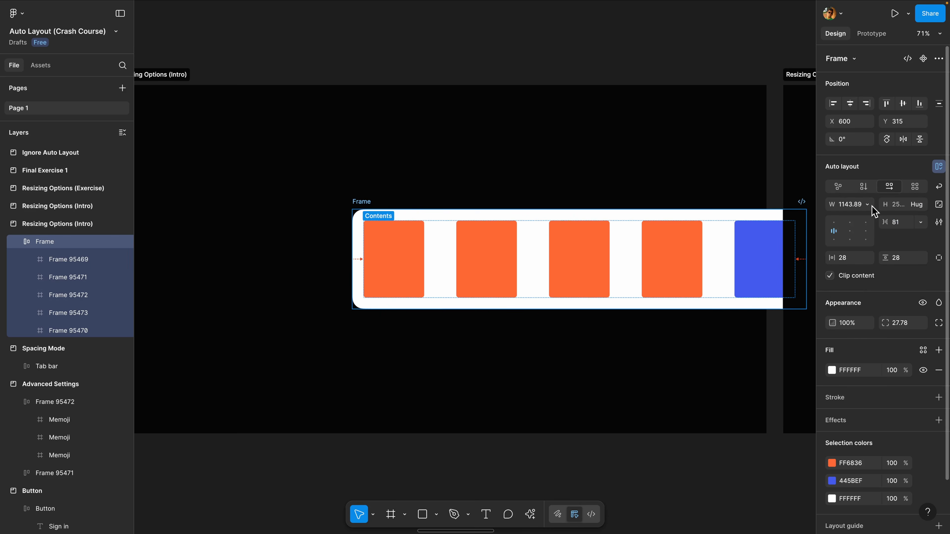
pyautogui.moveTo(361, 203); pyautogui.dragTo(221, 196)
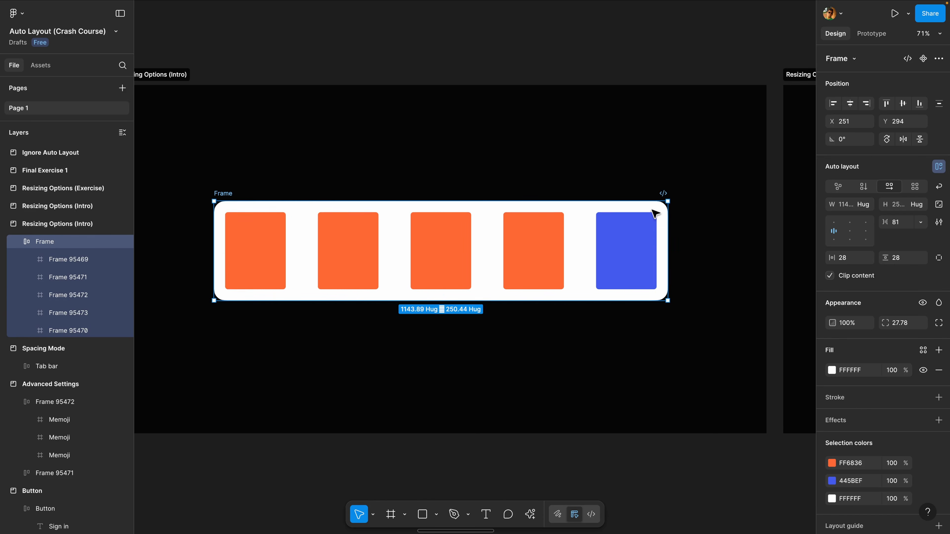
# Delete the second orange rectangle, and check the white frame's height resizing options
pyautogui.click(370, 243)
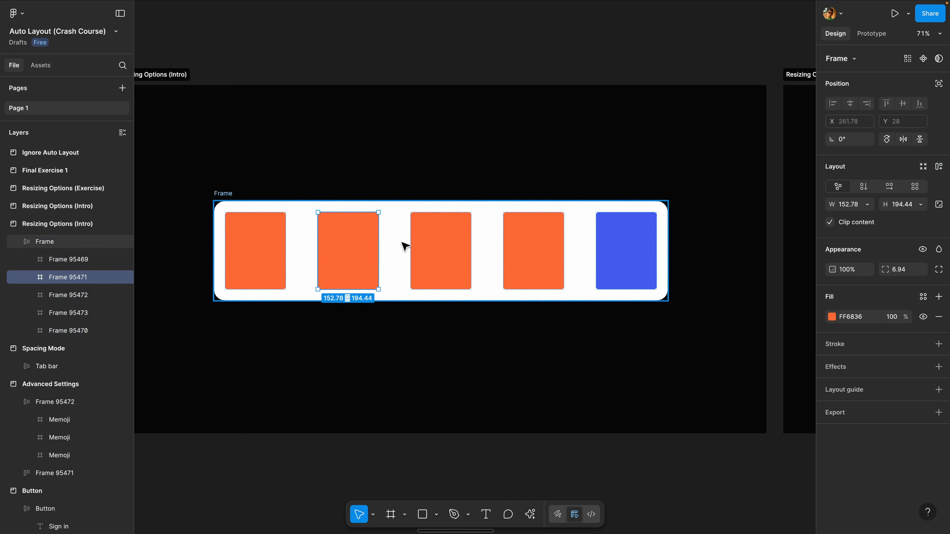
pyautogui.press('Delete')
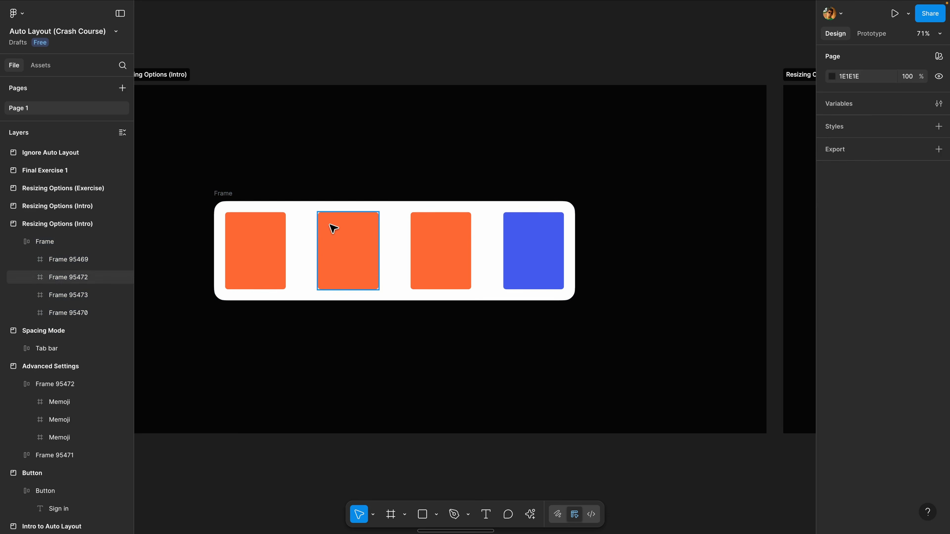
pyautogui.click(222, 193)
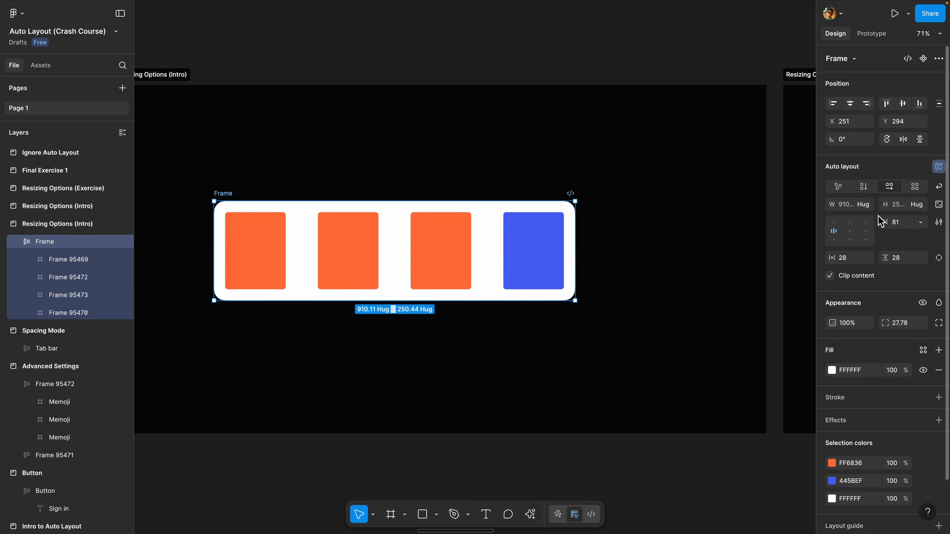
pyautogui.click(918, 206)
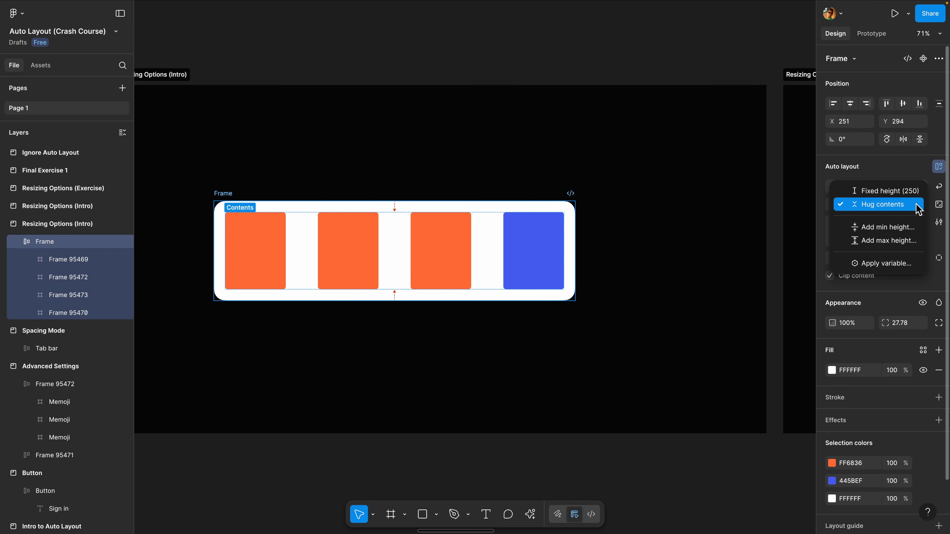
pyautogui.click(881, 191)
# Delete the two remaining duplicate orange rectangles and center the white frame horizontally in its section
pyautogui.click(494, 269)
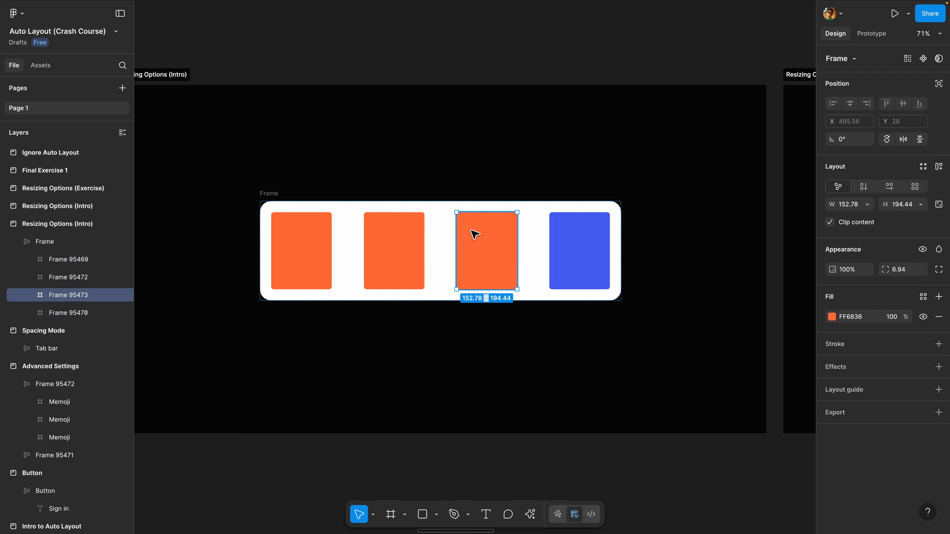
pyautogui.press('Delete')
pyautogui.click(383, 238)
pyautogui.press('Delete')
pyautogui.click(270, 193)
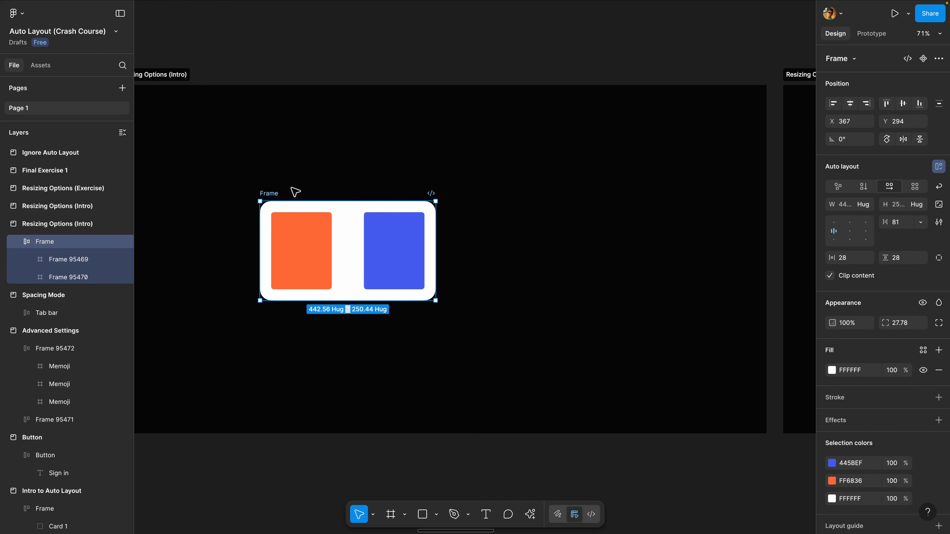
pyautogui.click(850, 105)
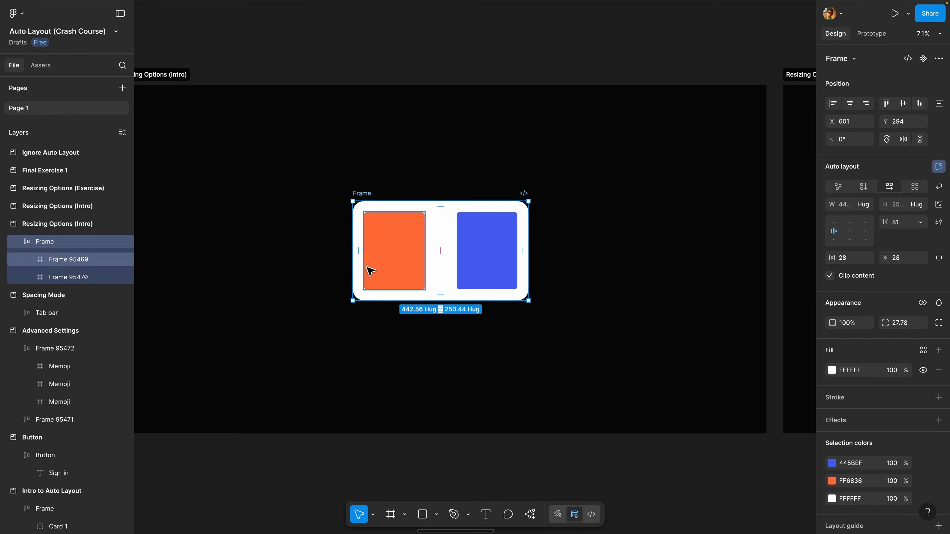
# Set the orange rectangle's width to fill container
pyautogui.click(411, 245)
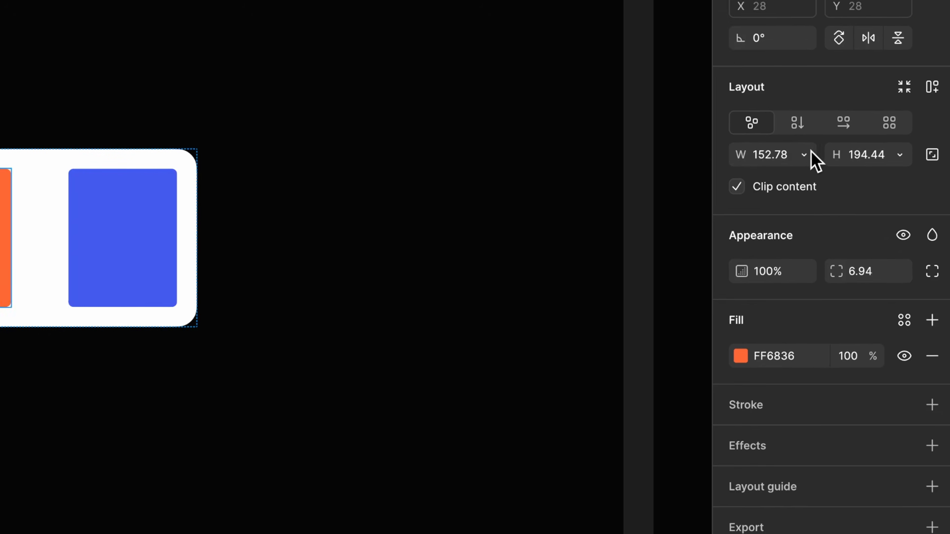
pyautogui.click(803, 154)
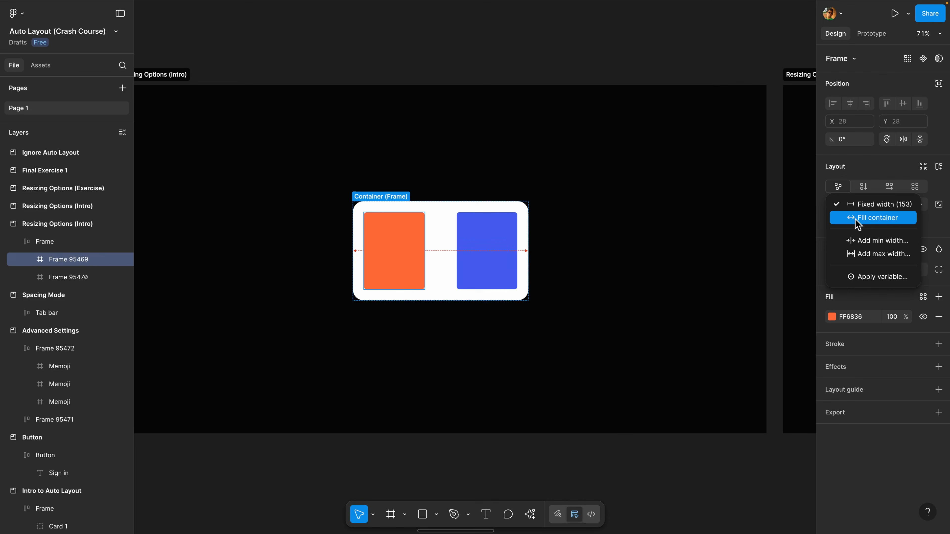
pyautogui.click(800, 184)
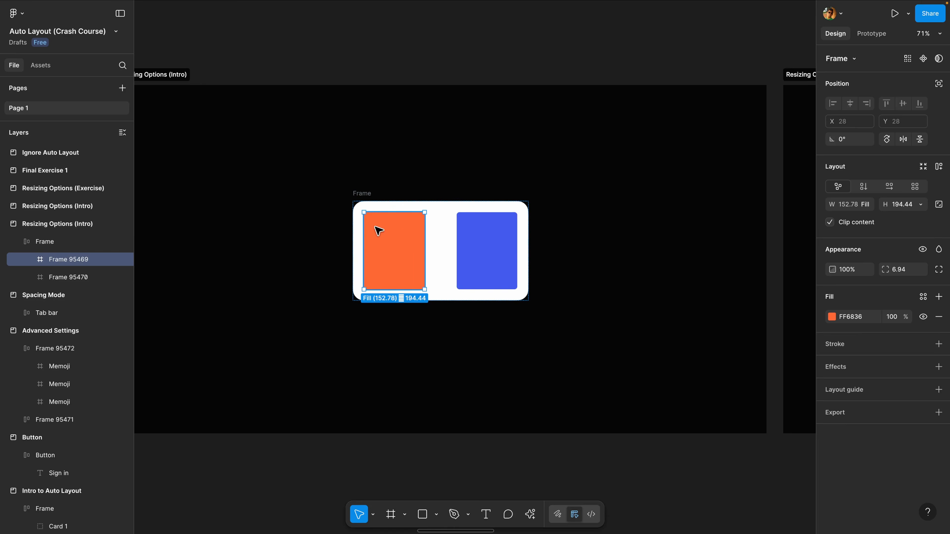
# Check the white frame's width resizing options and set its width back to hug contents
pyautogui.click(368, 194)
pyautogui.click(868, 207)
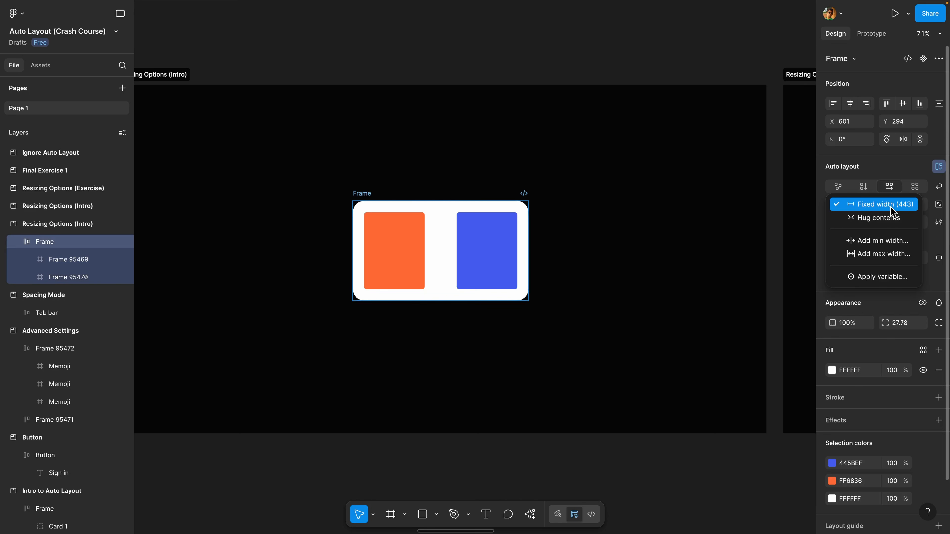
pyautogui.click(821, 208)
pyautogui.click(872, 204)
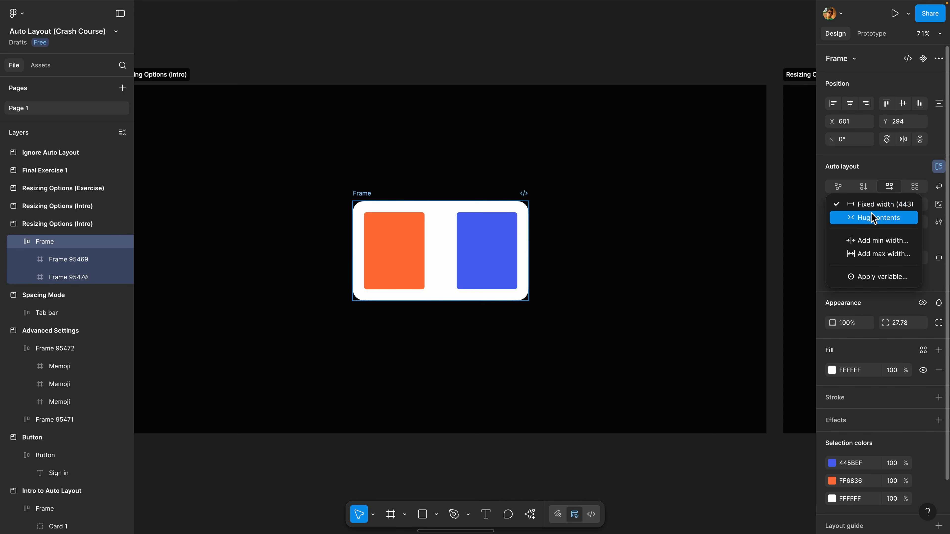
pyautogui.click(872, 217)
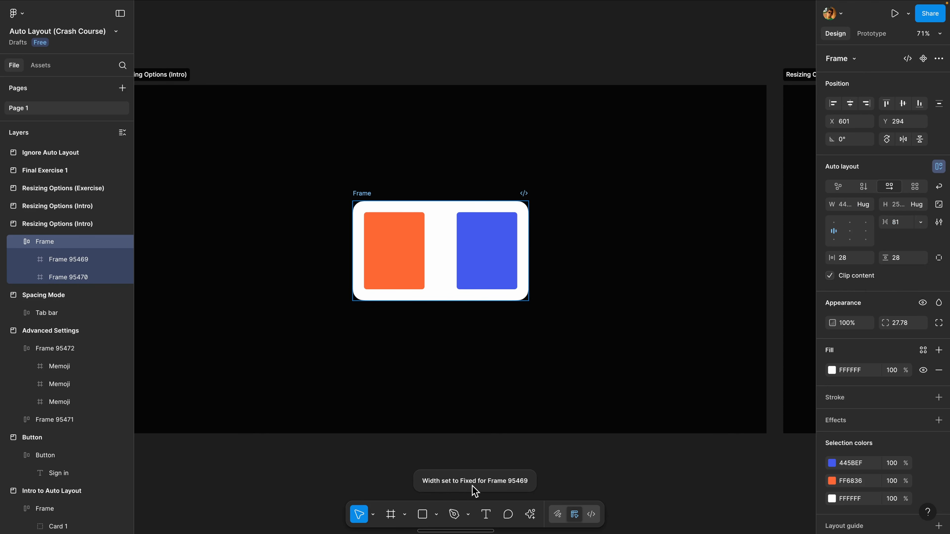
# Select the orange rectangle again and change its width from fixed to fill container
pyautogui.click(510, 481)
pyautogui.click(873, 207)
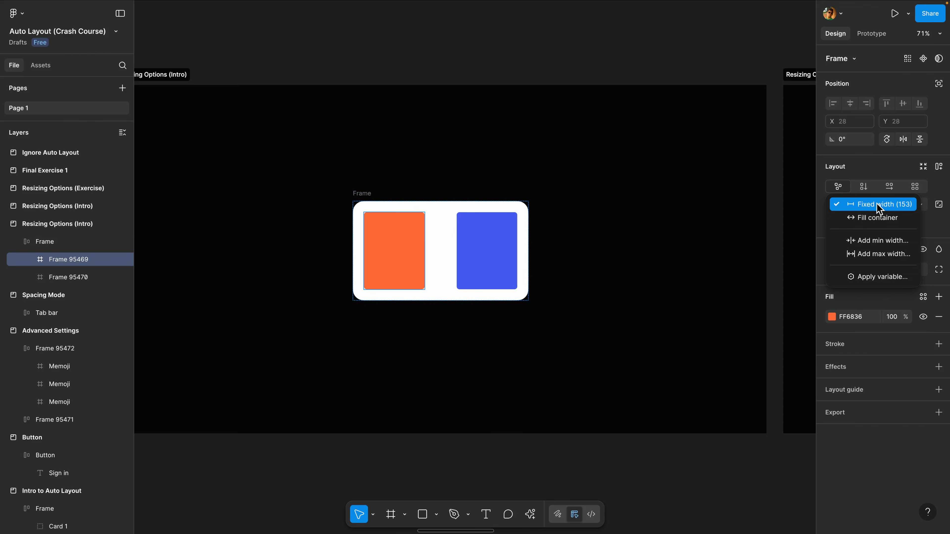
pyautogui.click(868, 219)
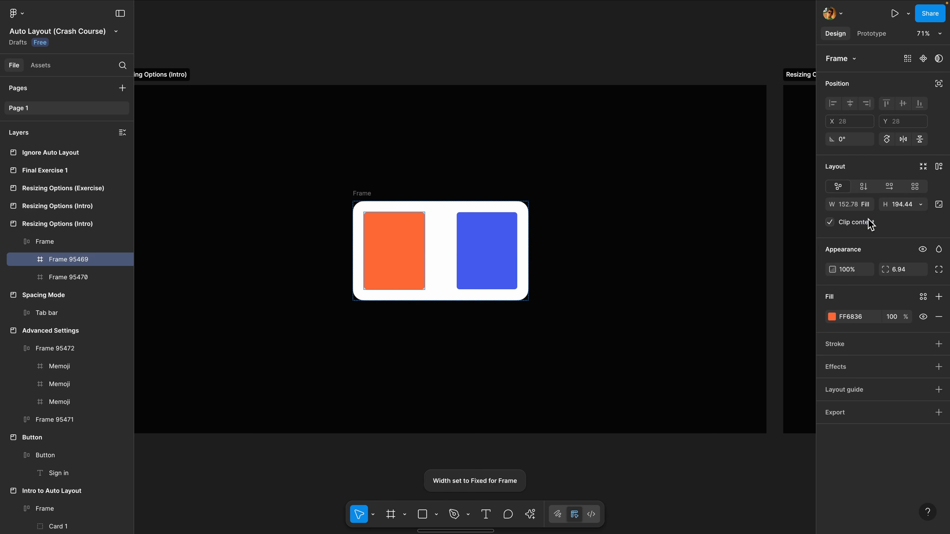
# Widen the white frame to about 642, and check the orange rectangle's width setting
pyautogui.click(365, 197)
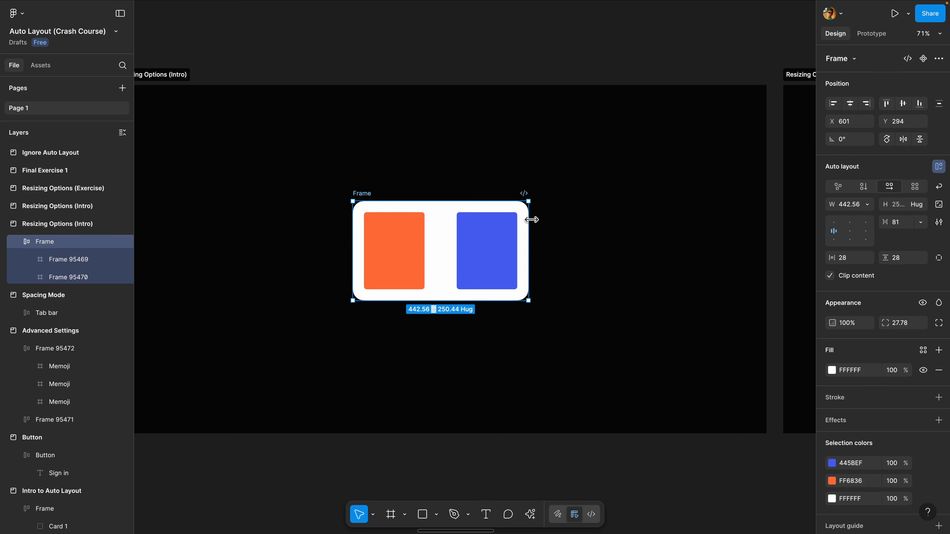
pyautogui.moveTo(532, 219); pyautogui.dragTo(608, 224)
pyautogui.click(438, 234)
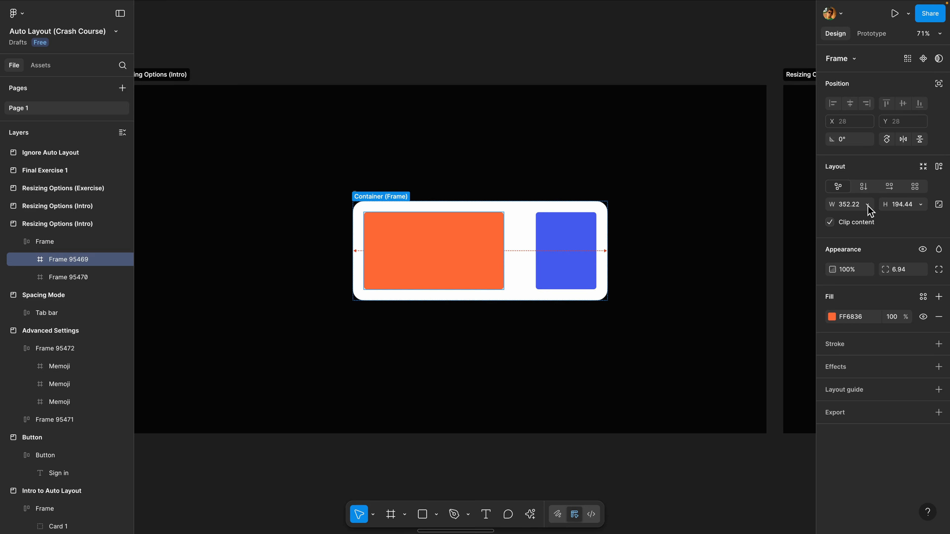
# Try setting the widened white frame's width to hug contents
pyautogui.click(528, 224)
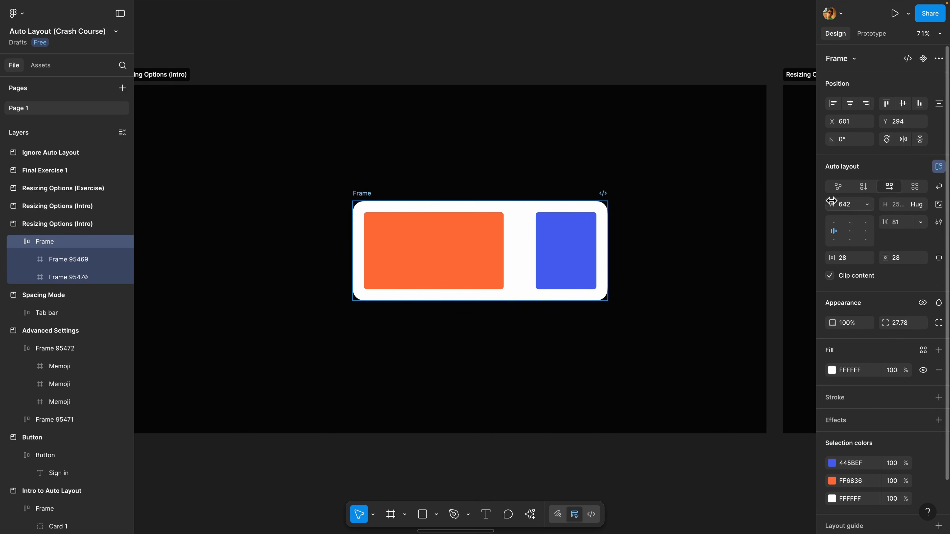
pyautogui.click(866, 205)
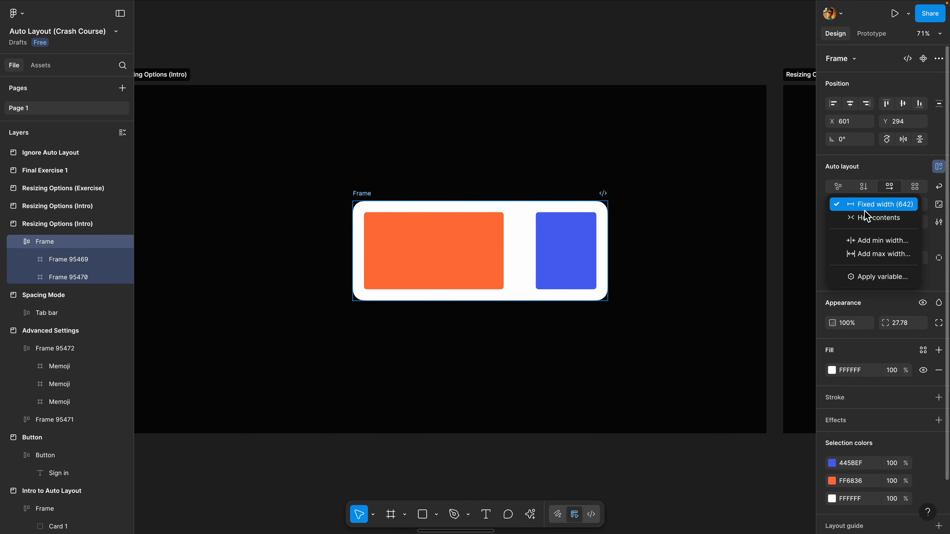
pyautogui.click(890, 219)
# Set the blue rectangle's width to fill container
pyautogui.click(559, 232)
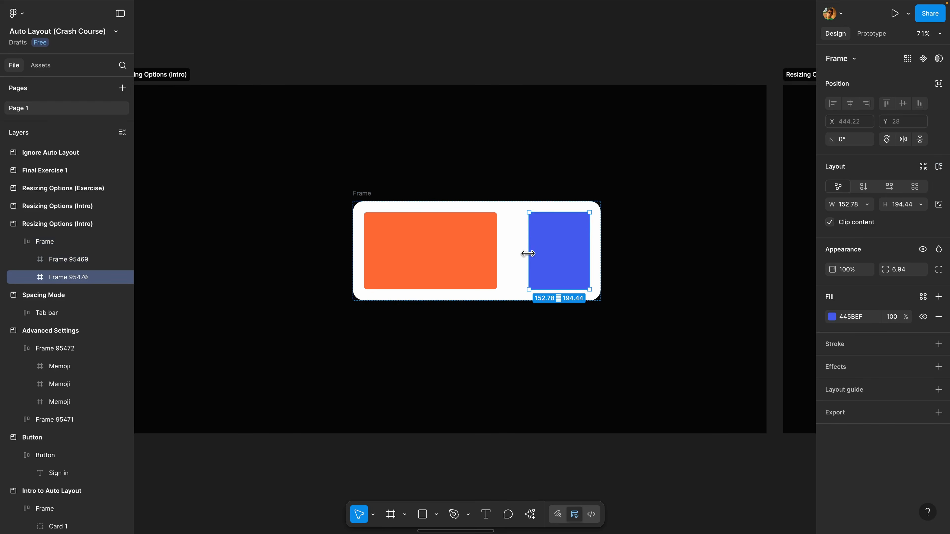
pyautogui.click(867, 205)
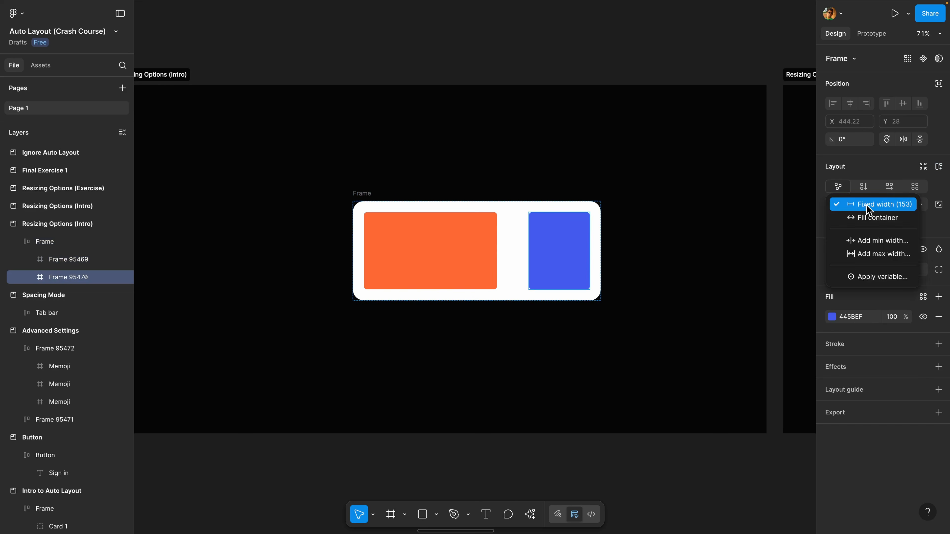
pyautogui.click(860, 215)
# Widen the white frame to about 779 and set the gap between its two rectangles to 65
pyautogui.click(596, 226)
pyautogui.moveTo(596, 226); pyautogui.dragTo(662, 221)
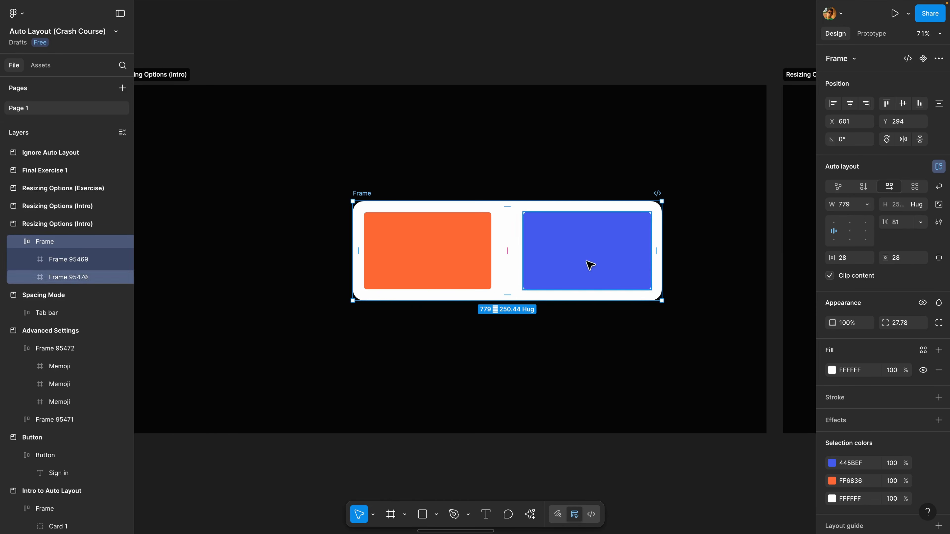
pyautogui.moveTo(885, 224)
pyautogui.mouseDown()
pyautogui.moveTo(912, 225)
pyautogui.moveTo(871, 231)
pyautogui.mouseUp()
pyautogui.click(582, 144)
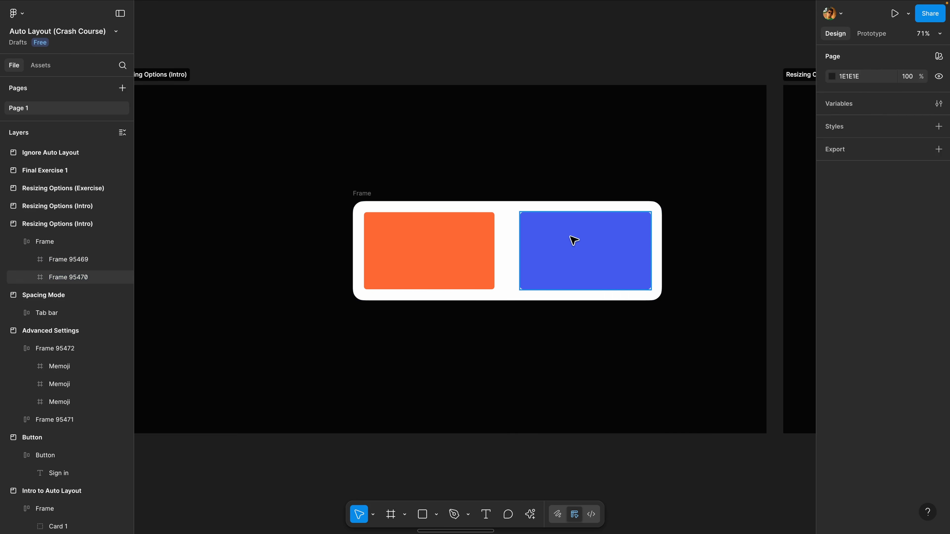
# Switch the blue rectangle to a fixed width and make it narrower
pyautogui.click(578, 236)
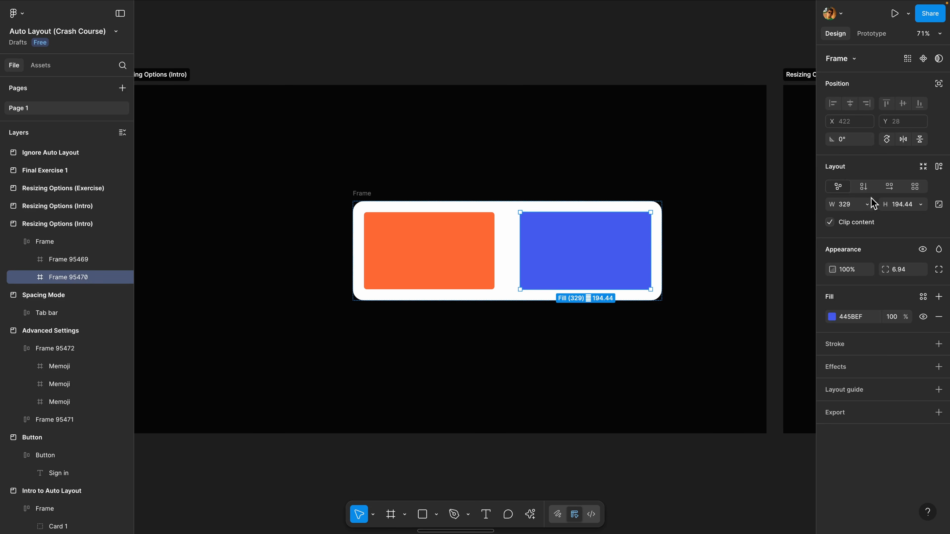
pyautogui.click(868, 204)
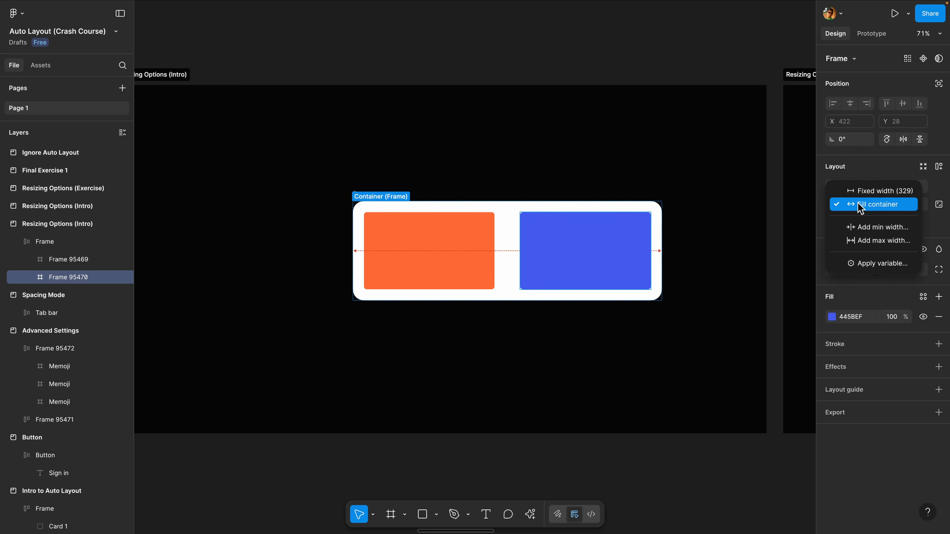
pyautogui.click(877, 194)
pyautogui.moveTo(521, 239); pyautogui.dragTo(578, 238)
# Check the orange rectangle's fill width, widen the white frame to about 880, and move it to the middle of its section
pyautogui.click(500, 233)
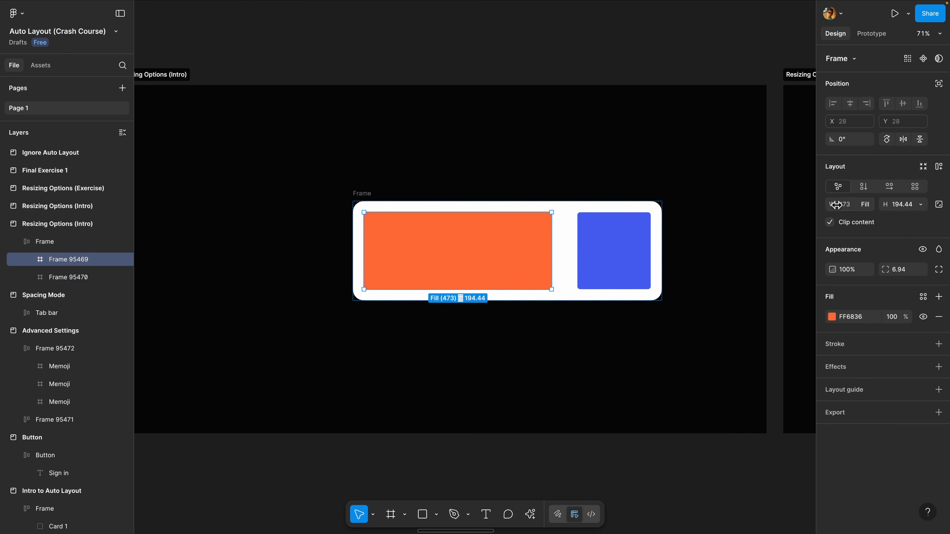
pyautogui.click(364, 198)
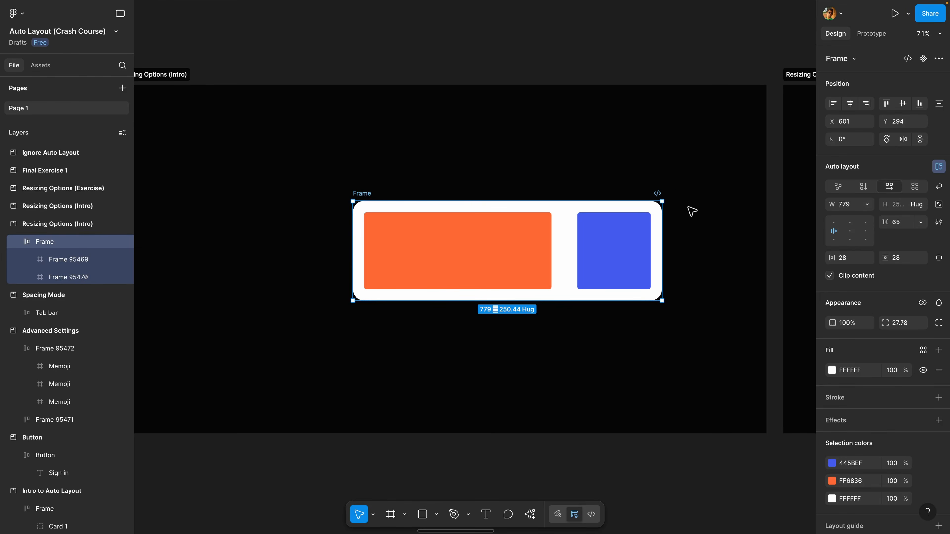
pyautogui.moveTo(660, 218); pyautogui.dragTo(702, 242)
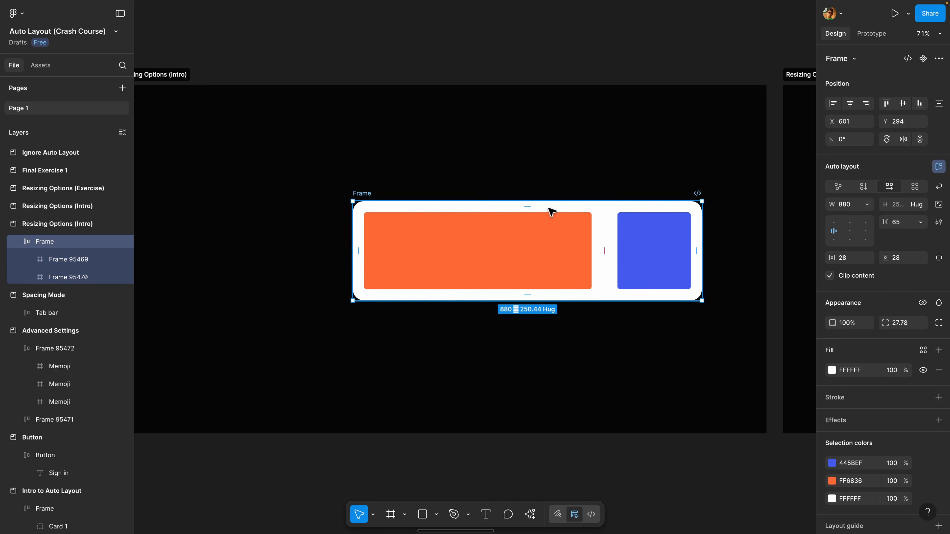
pyautogui.moveTo(364, 197); pyautogui.dragTo(282, 185)
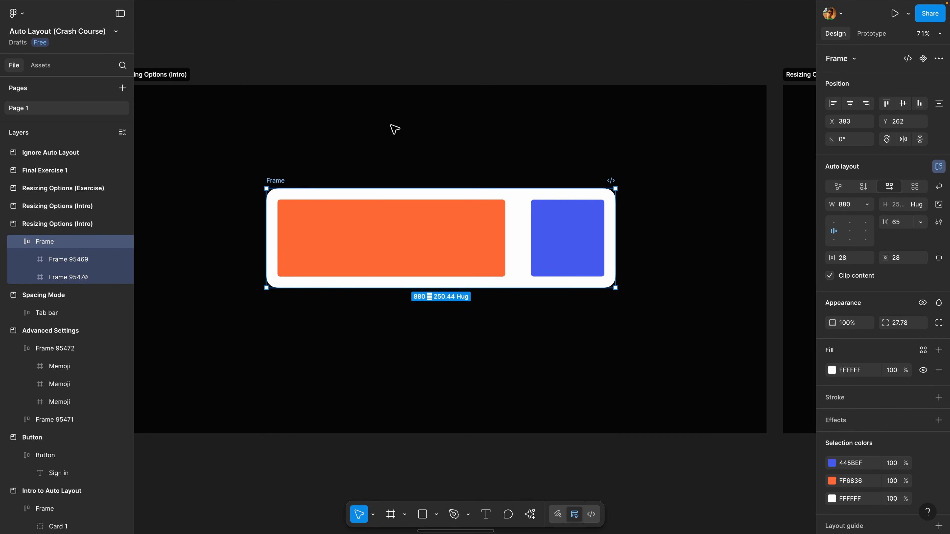
# Select the Lorem Ipsum text layer inside the white frame in the second Resizing Options (Intro) section
pyautogui.hscroll(3, 564, 141)
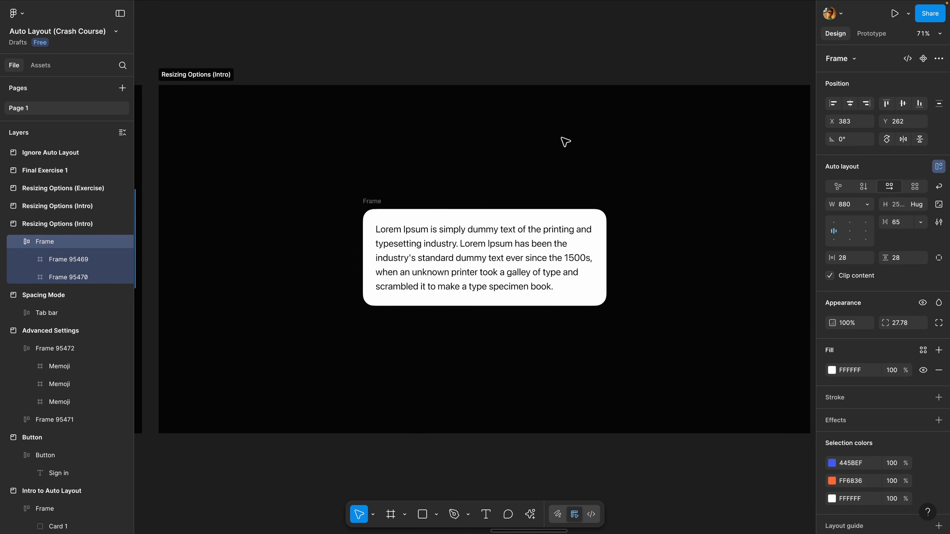
pyautogui.click(391, 216)
pyautogui.press('Return')
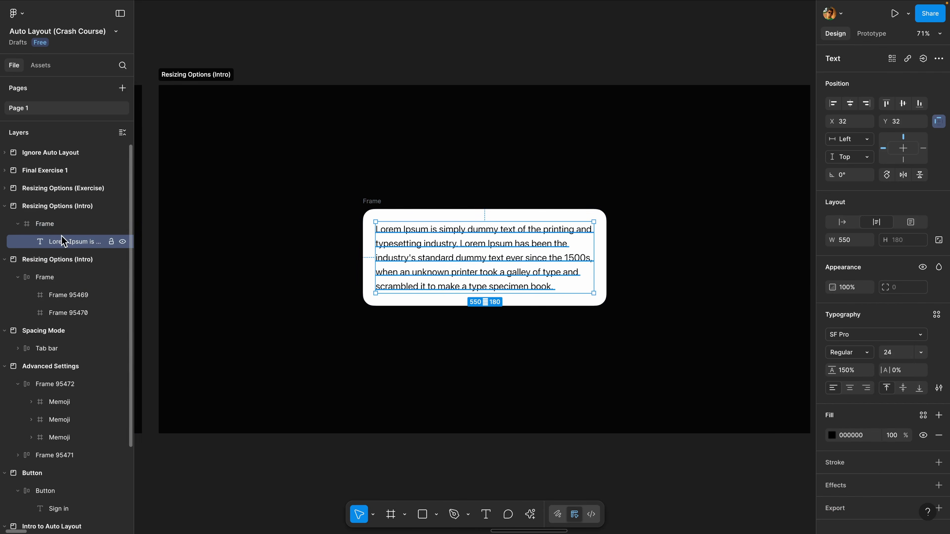
# Try appending a copy of the Lorem Ipsum paragraph to the text in the white frame without auto layout, and undo it
pyautogui.click(369, 202)
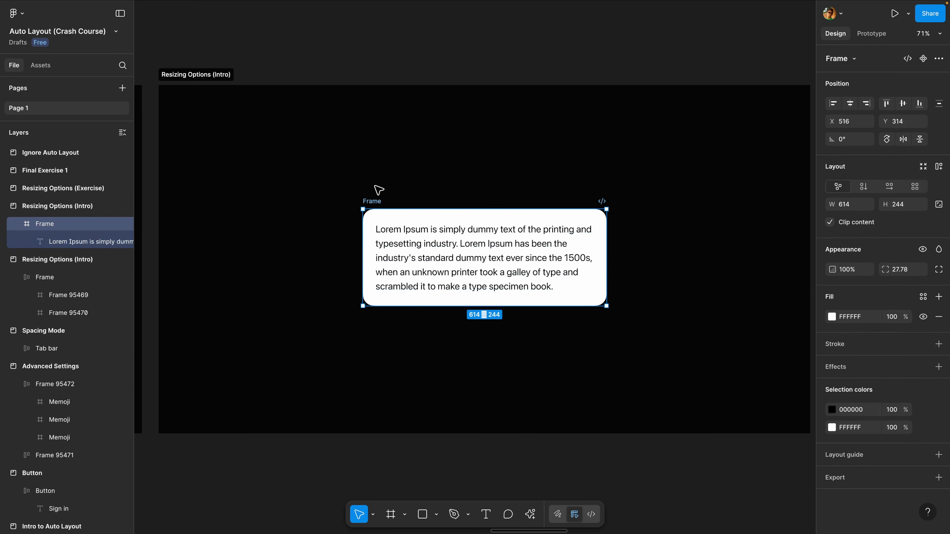
pyautogui.click(389, 233)
pyautogui.press('Return')
pyautogui.press('super+c')
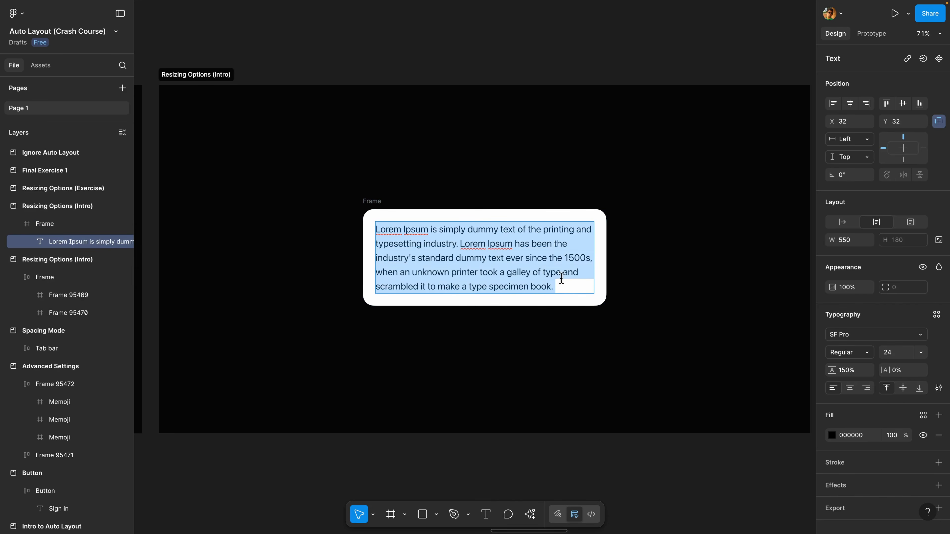
pyautogui.click(567, 292)
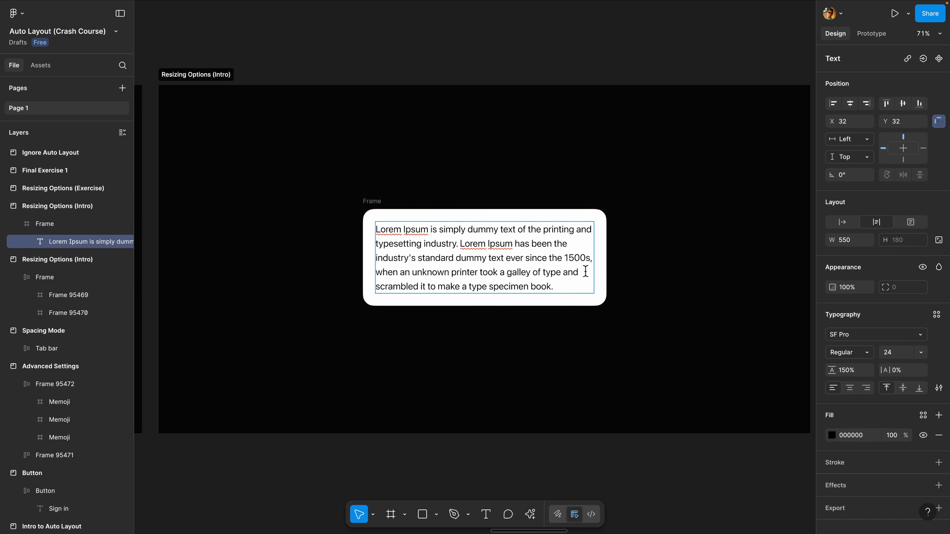
pyautogui.press('super+v')
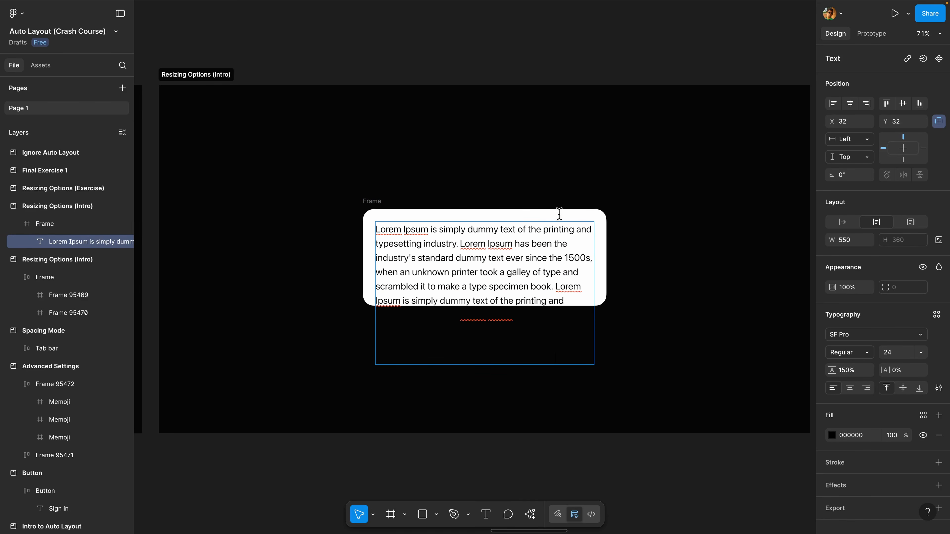
pyautogui.press('super+z')
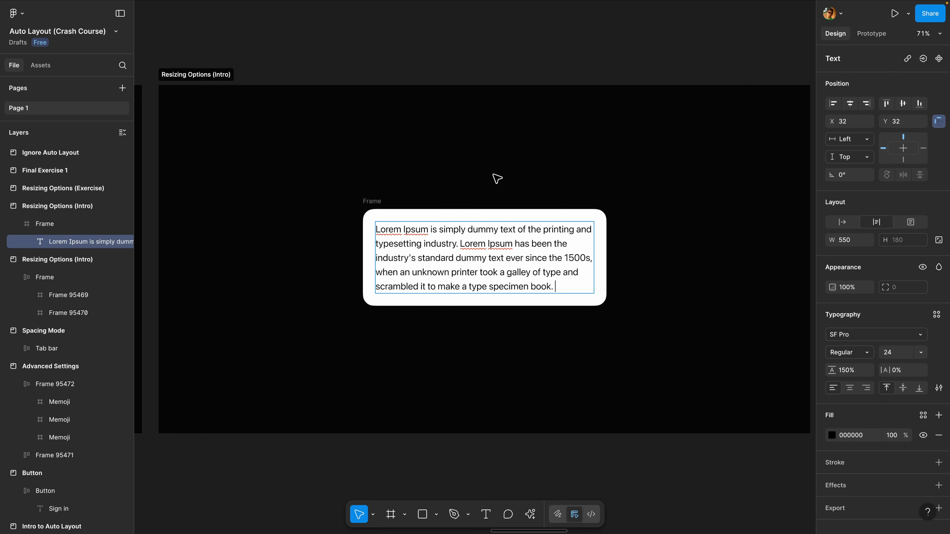
# Add auto layout to the white frame and paste a second copy of the Lorem Ipsum paragraph at the end of its text
pyautogui.click(371, 203)
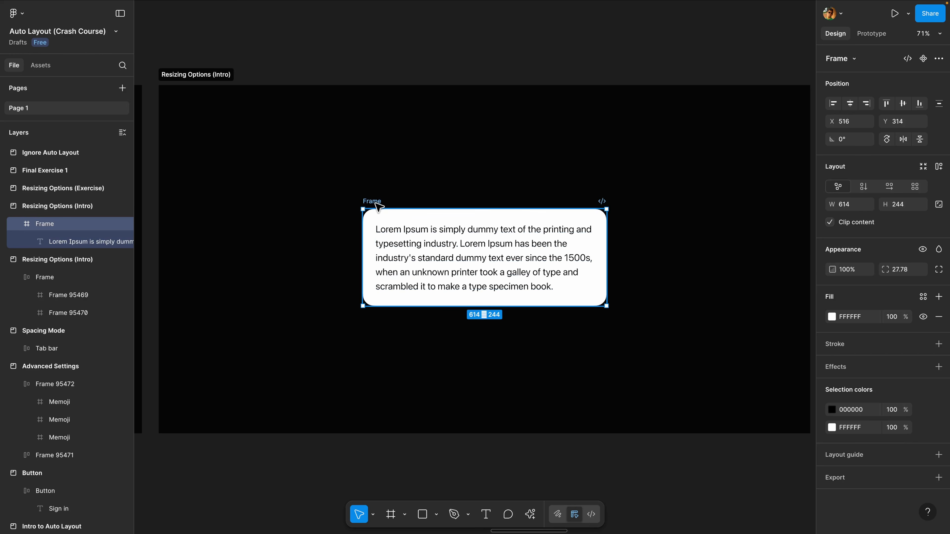
pyautogui.hotkey('shift', 'a')
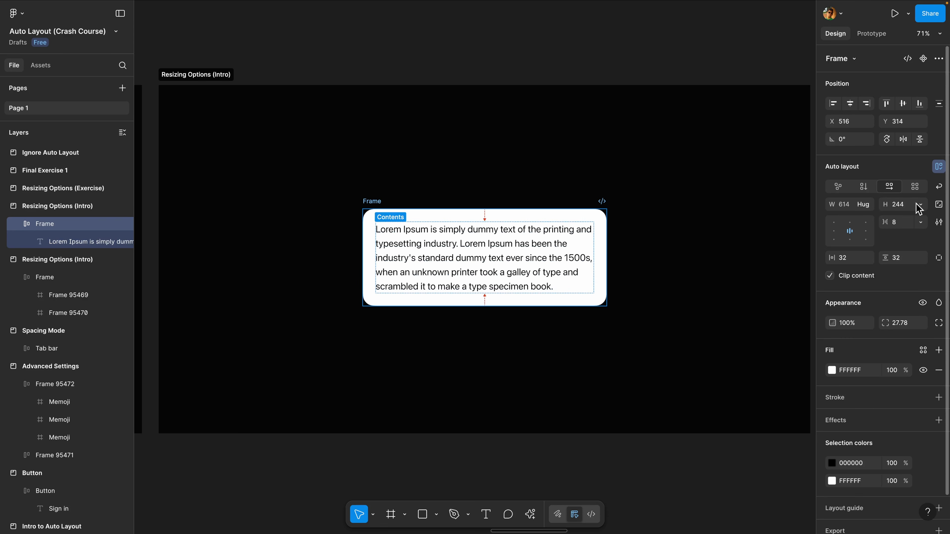
pyautogui.doubleClick(558, 279)
pyautogui.hotkey('ctrl', 'c')
pyautogui.click(556, 288)
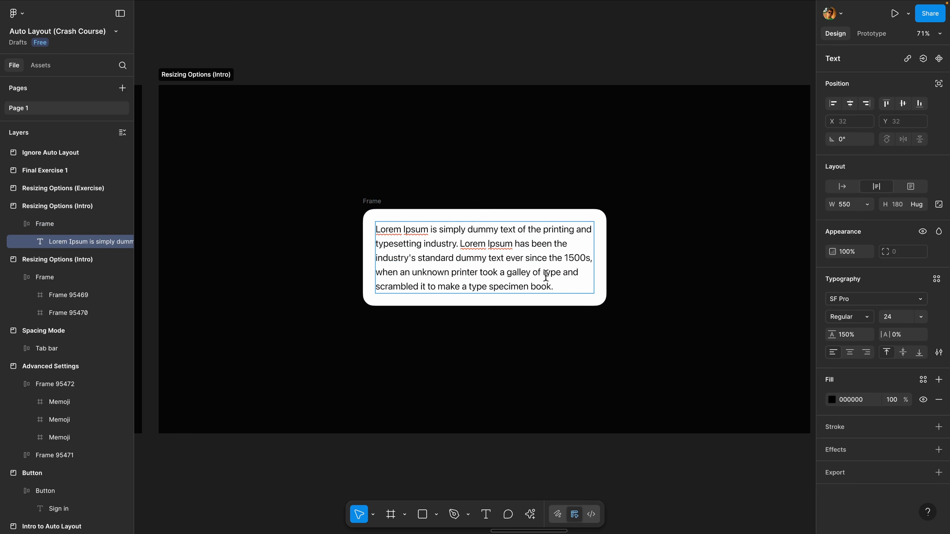
pyautogui.hotkey('ctrl', 'v')
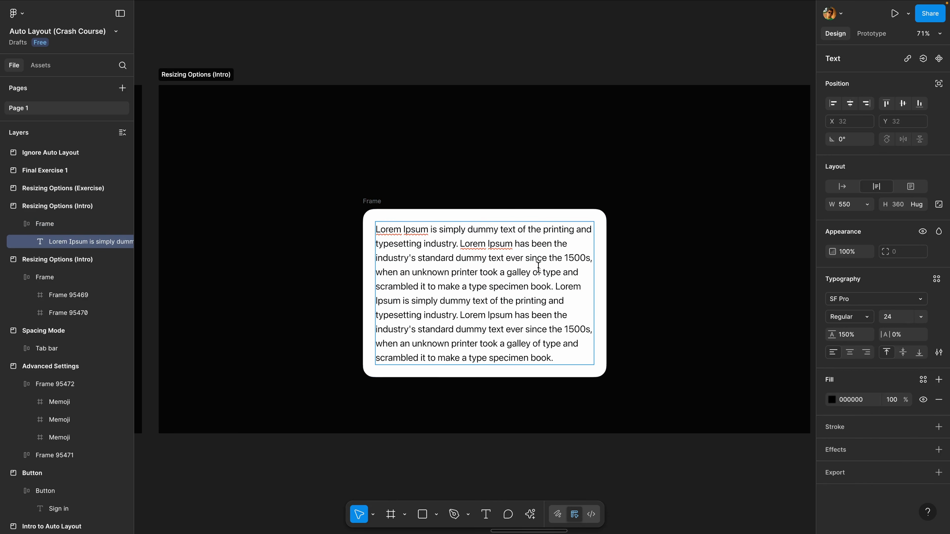
# Move the white frame up to about Y 228 in its section and select the text layer inside it
pyautogui.click(369, 208)
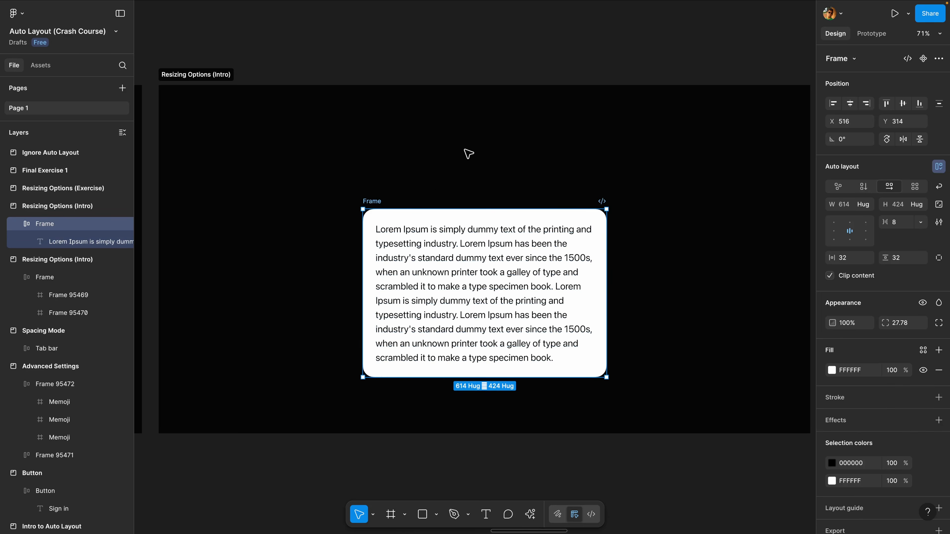
pyautogui.moveTo(374, 207); pyautogui.dragTo(372, 172)
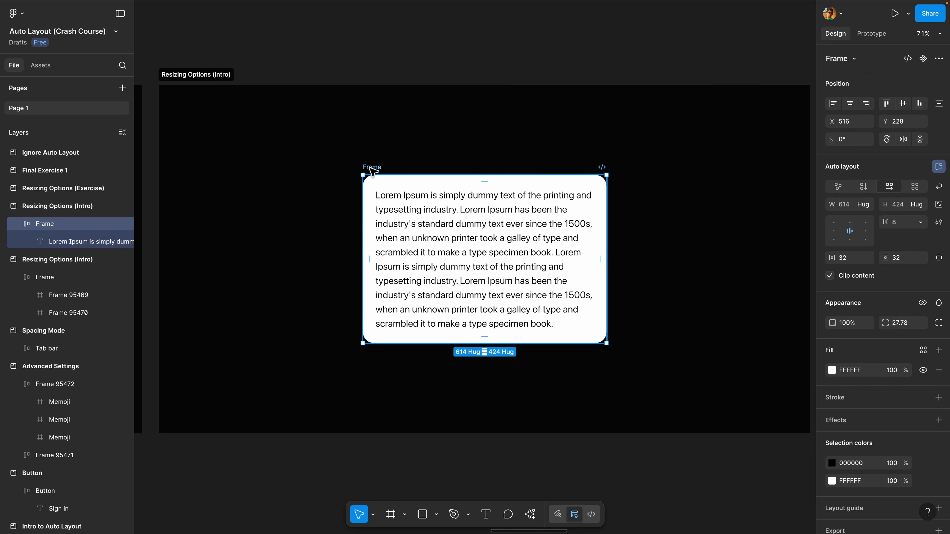
pyautogui.doubleClick(468, 245)
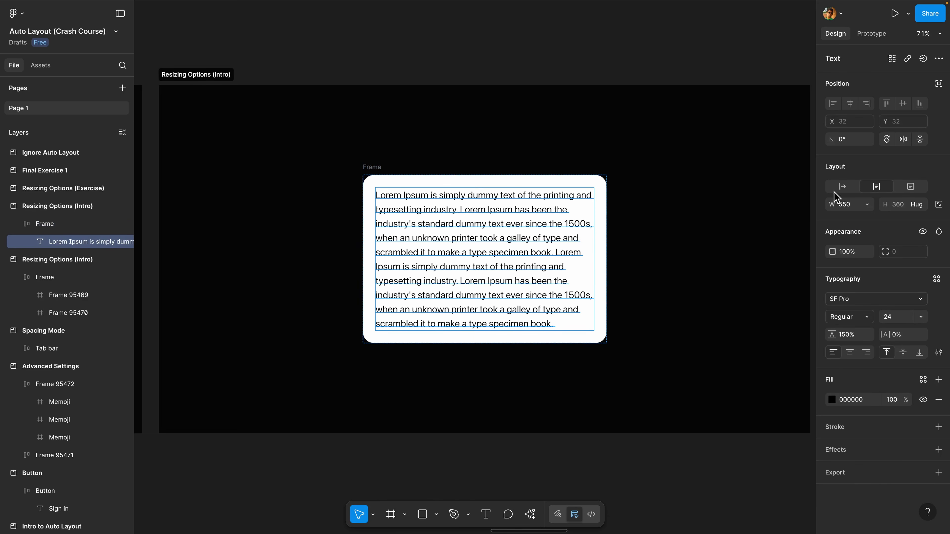
# Widen the white frame around the Lorem Ipsum paragraph and set its width to 750
pyautogui.click(867, 204)
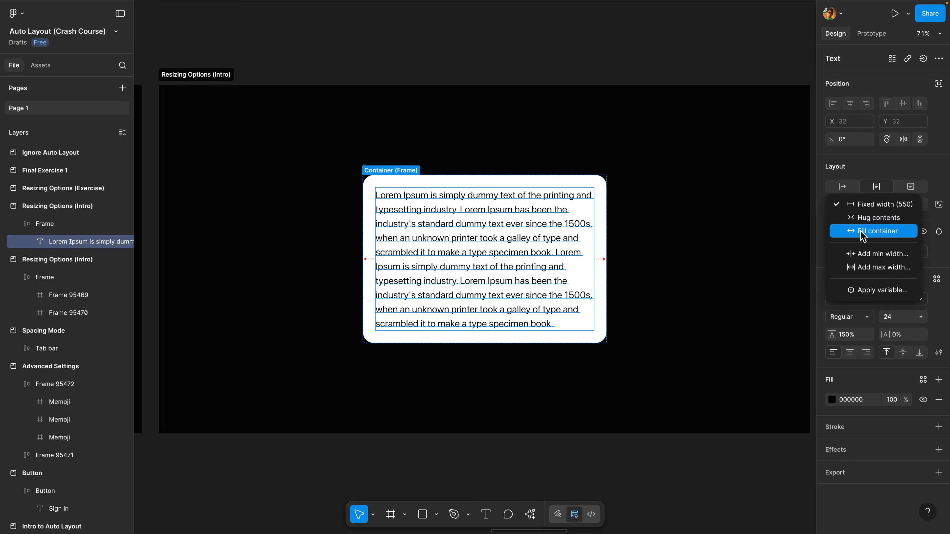
pyautogui.click(505, 223)
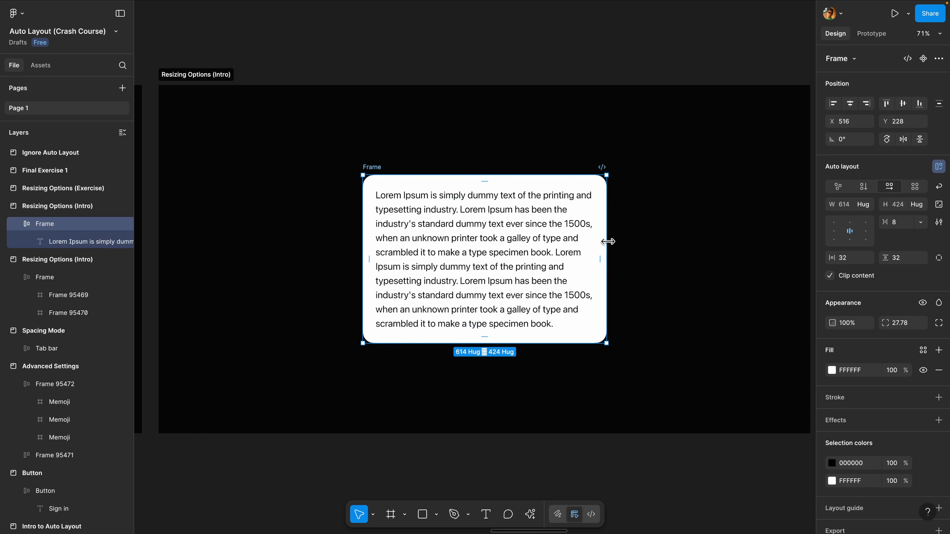
pyautogui.moveTo(607, 223); pyautogui.dragTo(664, 222)
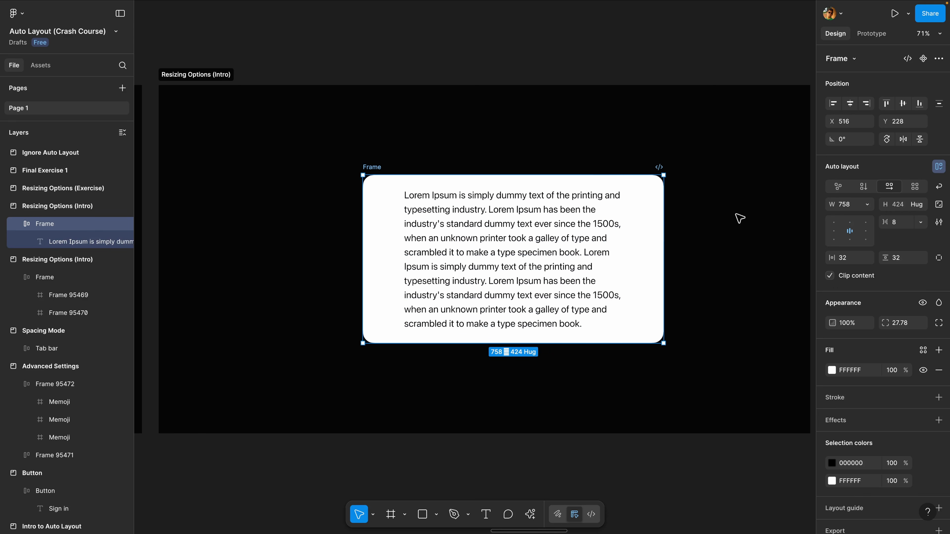
pyautogui.click(857, 209)
pyautogui.write('750')
pyautogui.press('Return')
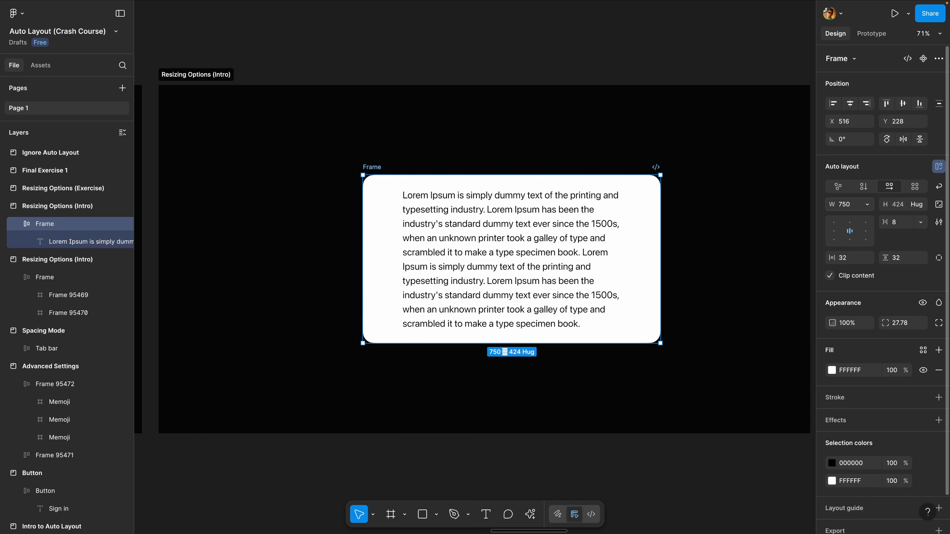
# Set the Lorem Ipsum text's width to Fill container inside the white frame
pyautogui.click(504, 217)
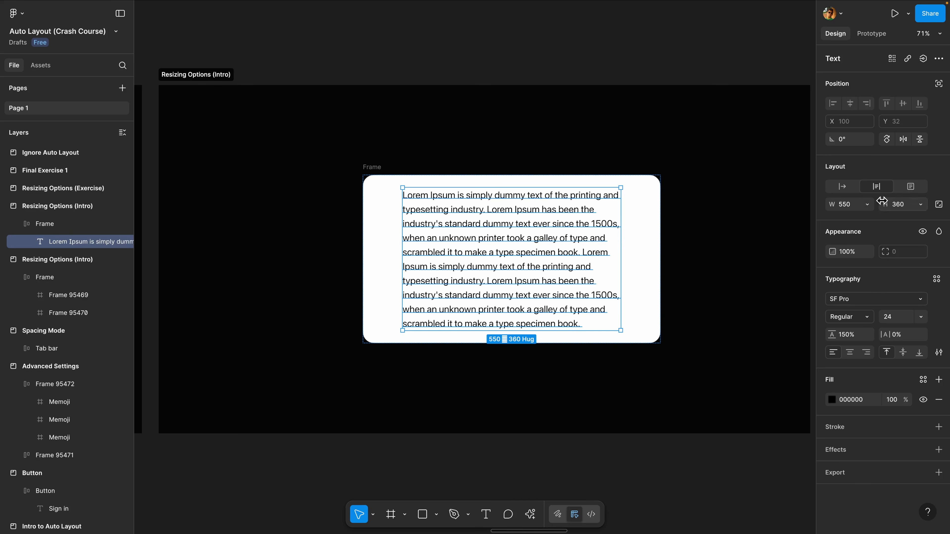
pyautogui.click(866, 205)
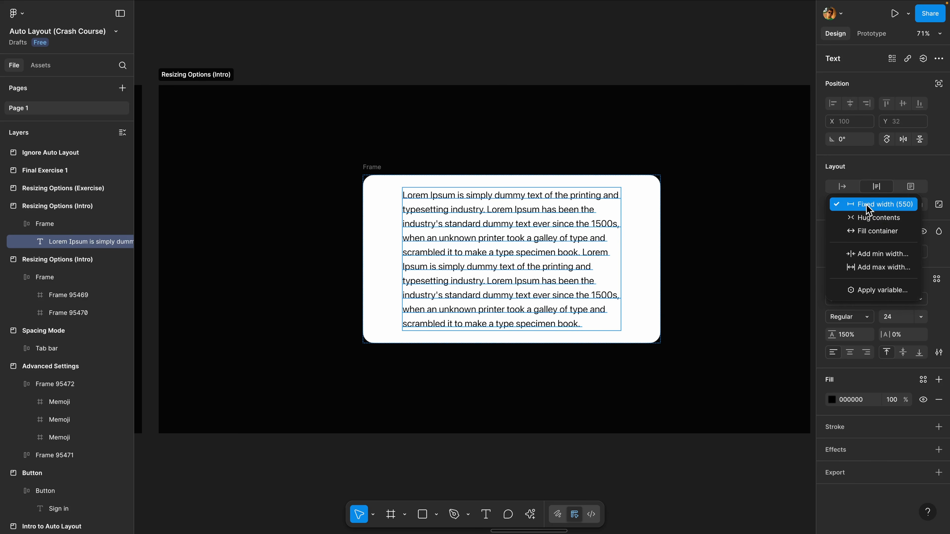
pyautogui.click(870, 231)
pyautogui.click(371, 167)
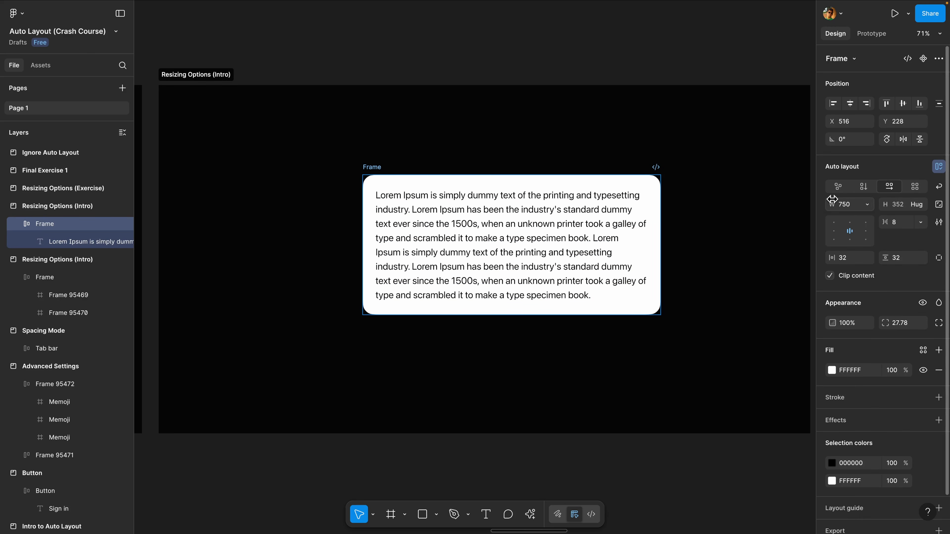
# Copy the paragraph's last sentence and paste it again at the end of the Lorem Ipsum text
pyautogui.doubleClick(605, 278)
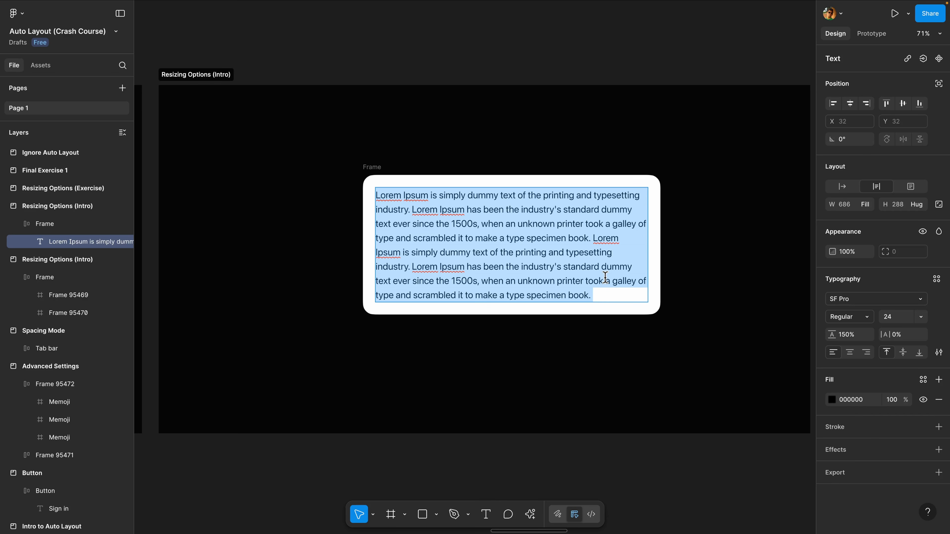
pyautogui.moveTo(598, 295); pyautogui.dragTo(411, 265)
pyautogui.hotkey('ctrl', 'c')
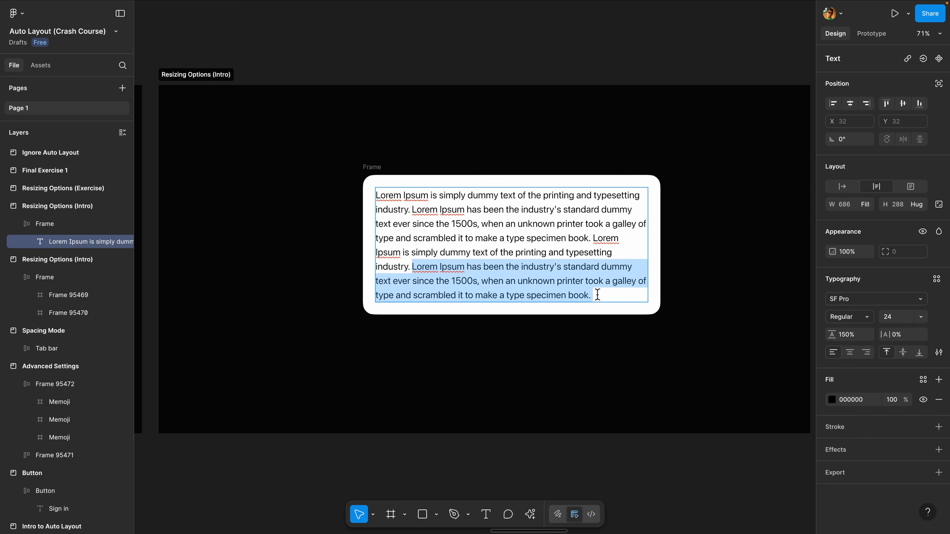
pyautogui.click(622, 298)
pyautogui.hotkey('ctrl', 'v')
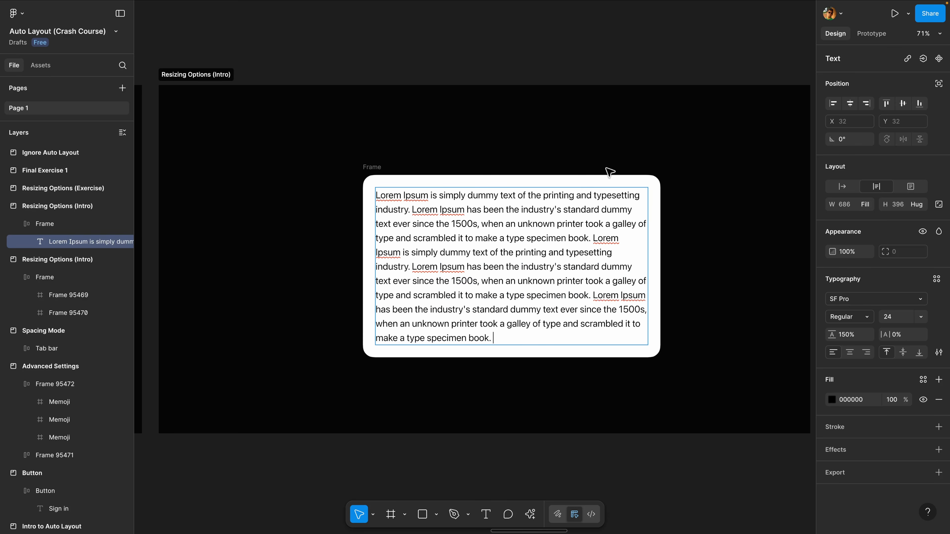
# Check the height sizing options of the white frame
pyautogui.click(372, 167)
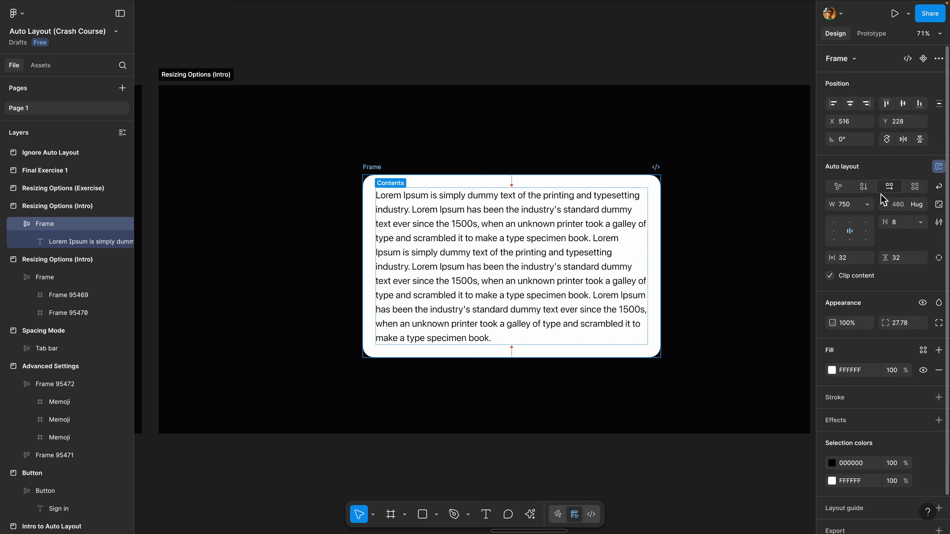
pyautogui.click(922, 205)
pyautogui.click(930, 220)
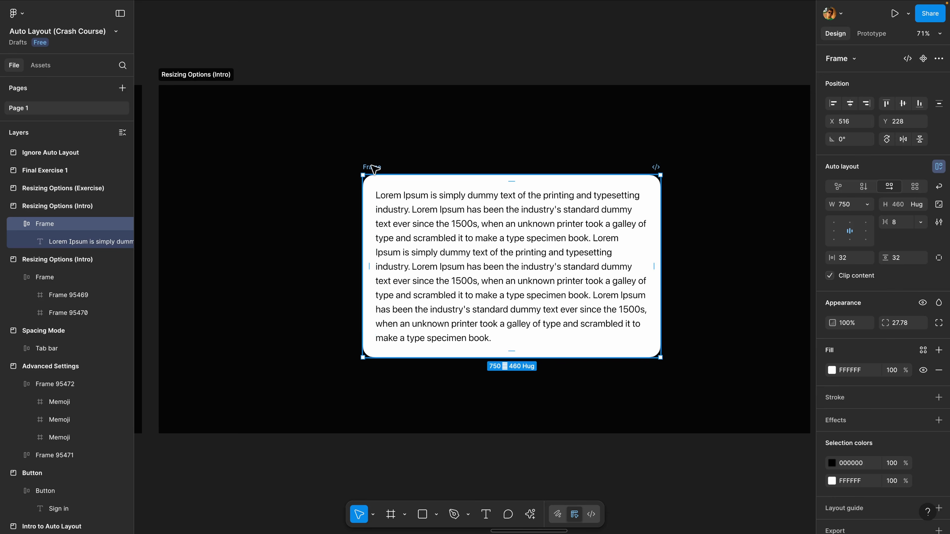
# Narrow the white frame to about 618 wide and centre it horizontally and vertically in its section
pyautogui.moveTo(374, 169); pyautogui.dragTo(361, 151)
pyautogui.moveTo(661, 200); pyautogui.dragTo(595, 206)
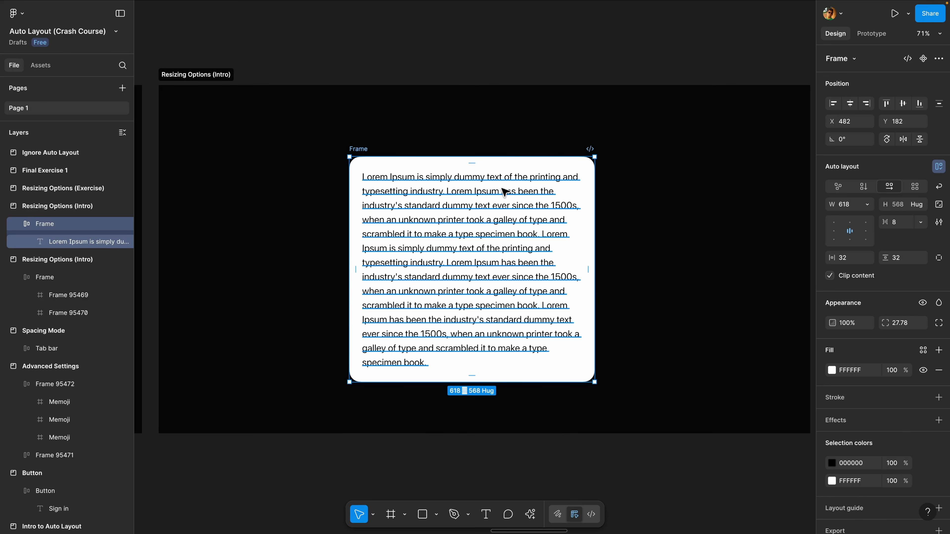
pyautogui.click(850, 103)
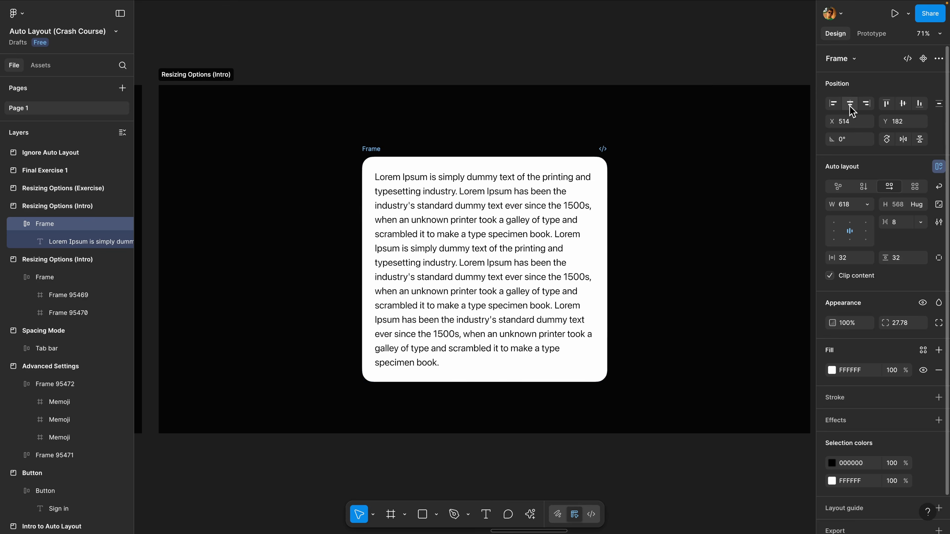
pyautogui.click(902, 102)
# Select the Card in the Resizing Options (Exercise) section and expand its layers
pyautogui.hscroll(10, 561, 88)
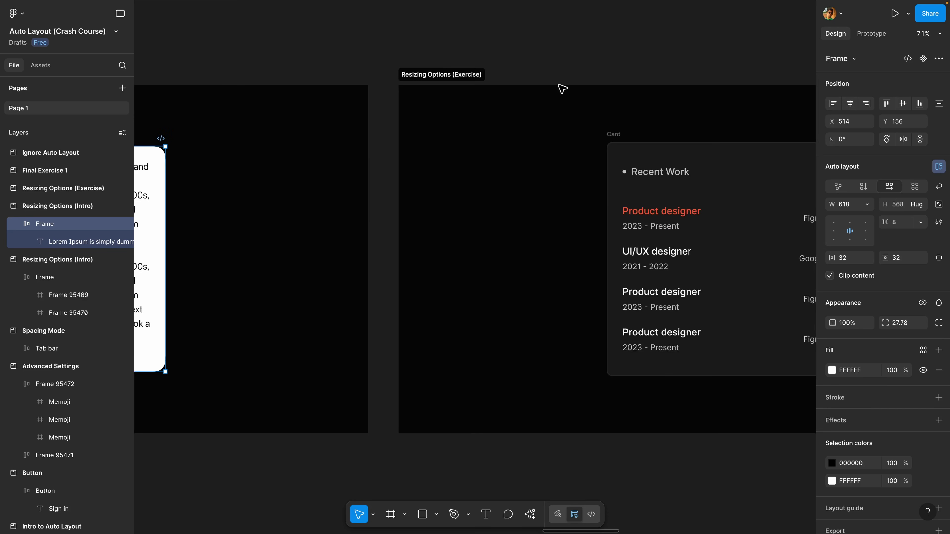
pyautogui.hscroll(10, 563, 88)
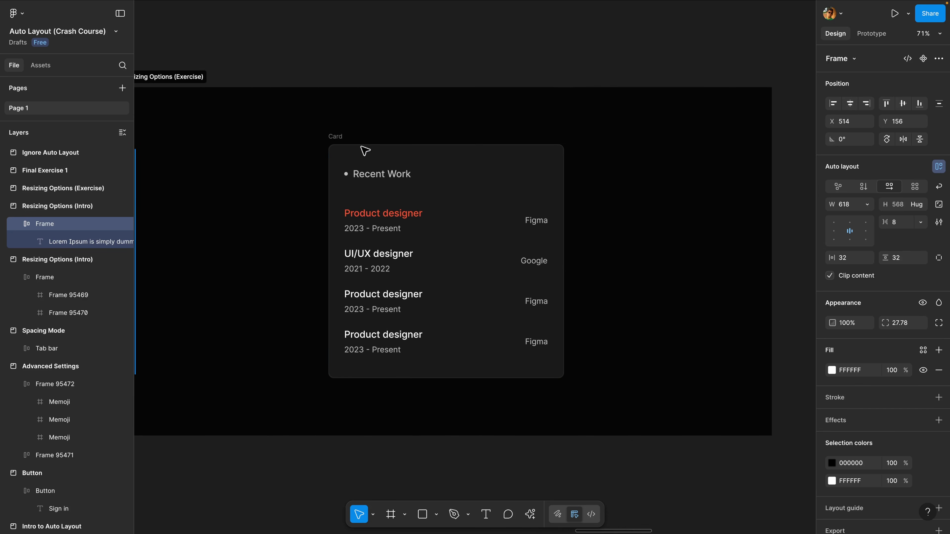
pyautogui.click(346, 146)
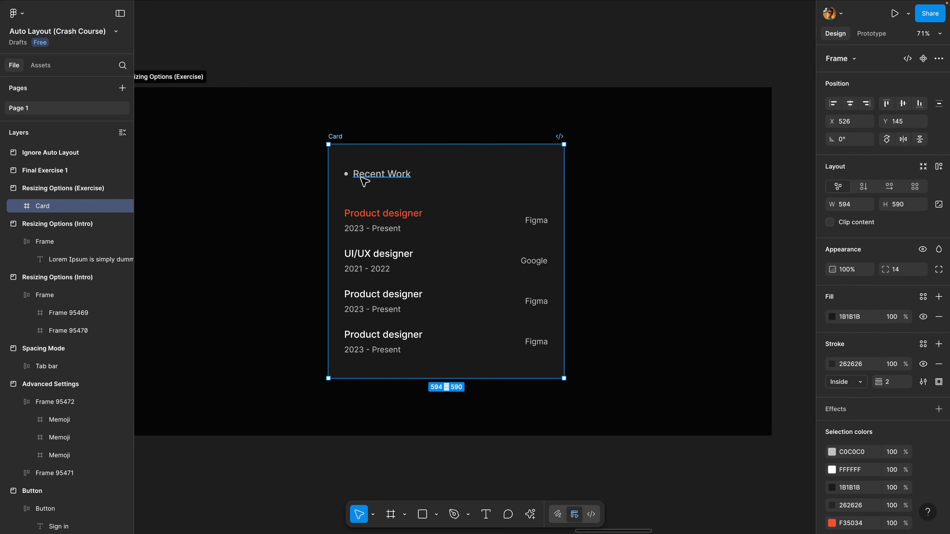
pyautogui.click(19, 206)
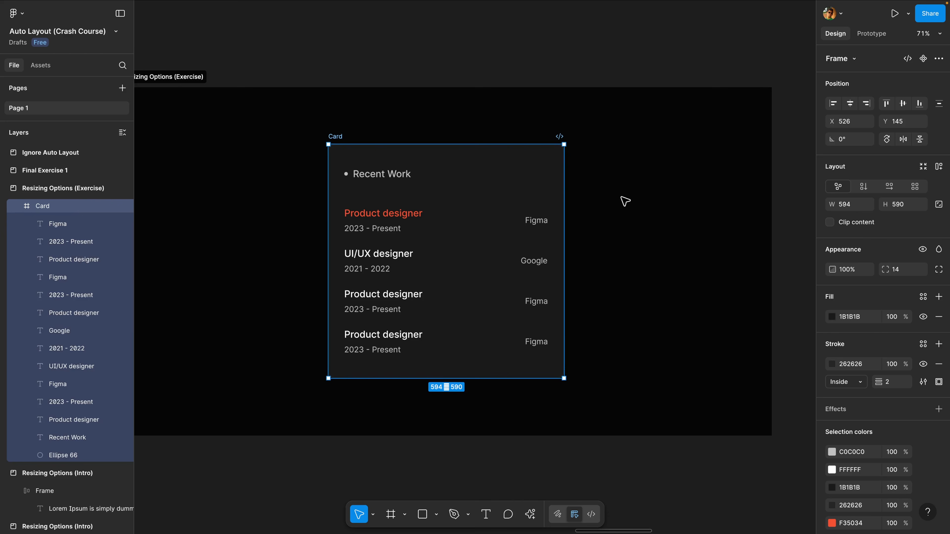
# Try narrowing the Card to see how its contents respond, and undo the resize
pyautogui.moveTo(563, 197); pyautogui.dragTo(467, 192)
pyautogui.press('super+z')
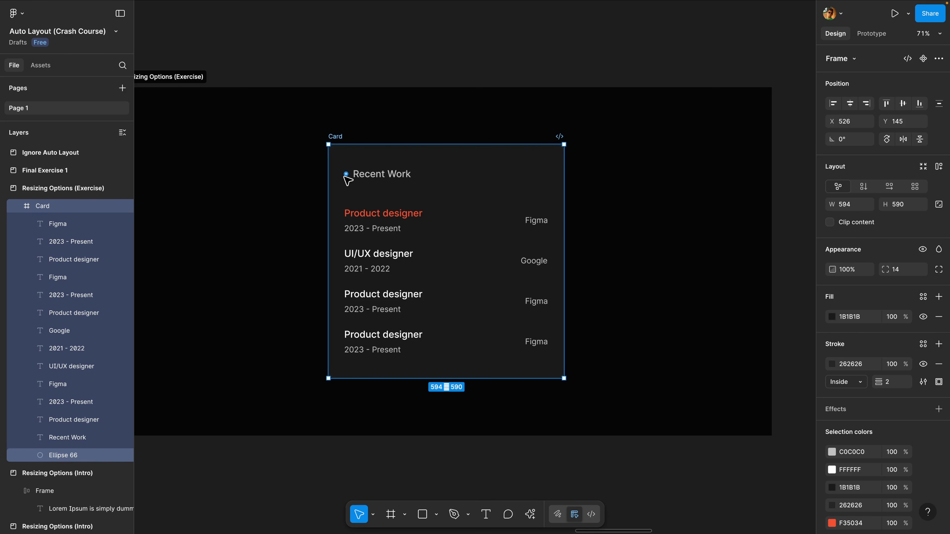
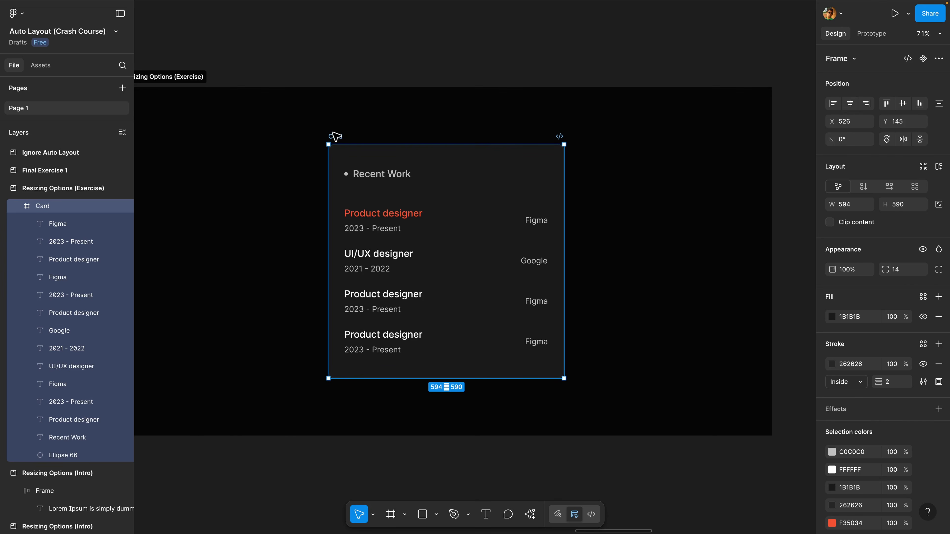
# Place a duplicate of the Card below the exercise section, at about X 10502, Y 682
pyautogui.scroll(-3, 347, 136)
pyautogui.moveTo(347, 136); pyautogui.dragTo(340, 371)
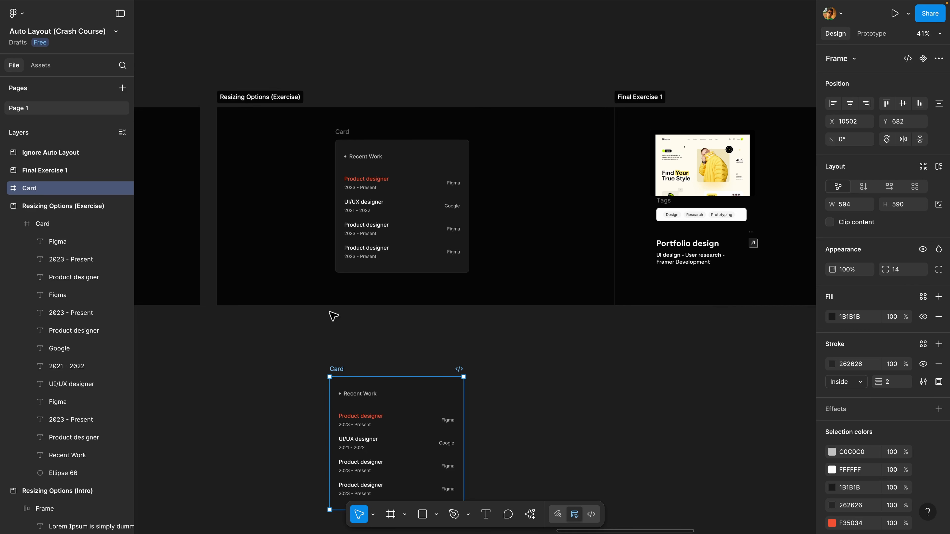
pyautogui.scroll(1, 345, 127)
pyautogui.scroll(5, 345, 127)
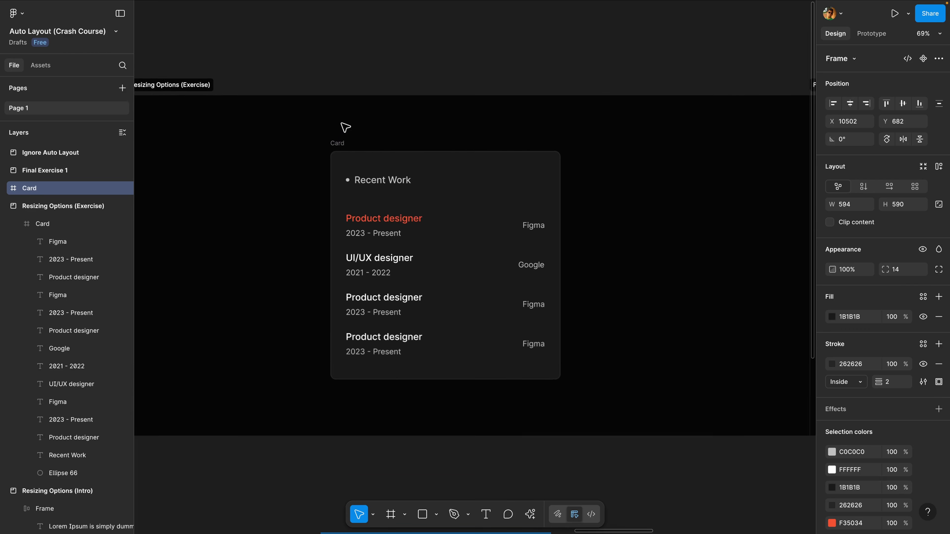
# Wrap the bullet dot and Recent Work heading of the original Card in a horizontal auto layout with Hug contents width
pyautogui.click(336, 148)
pyautogui.scroll(1, 391, 210)
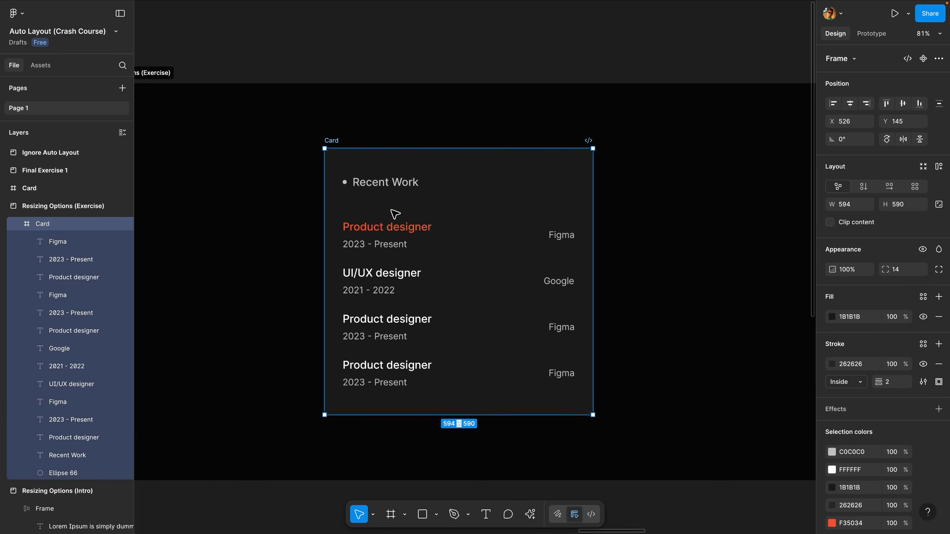
pyautogui.scroll(3, 443, 193)
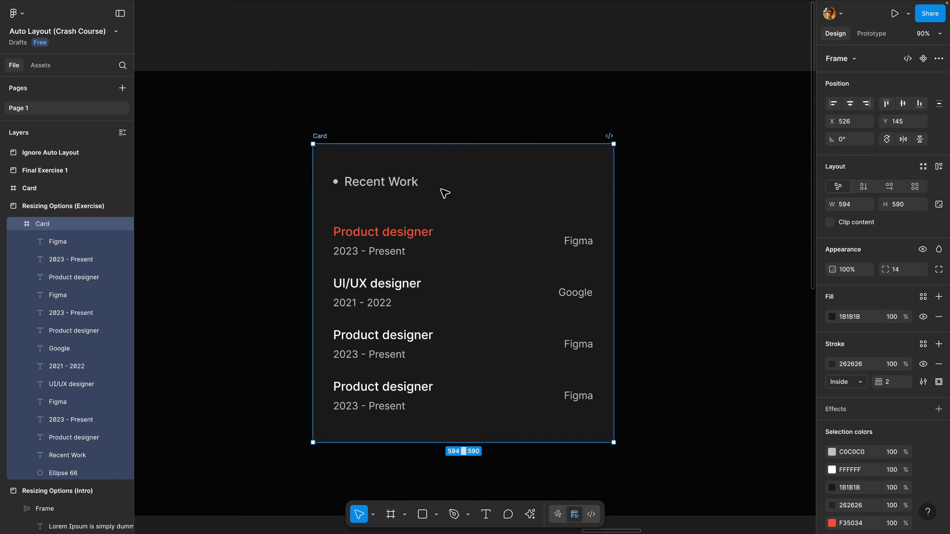
pyautogui.click(321, 183)
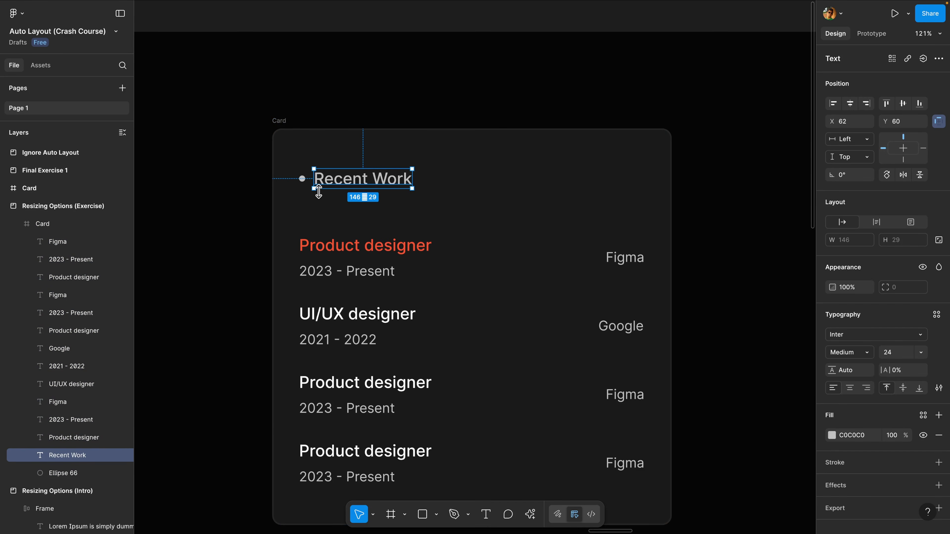
pyautogui.click(320, 191)
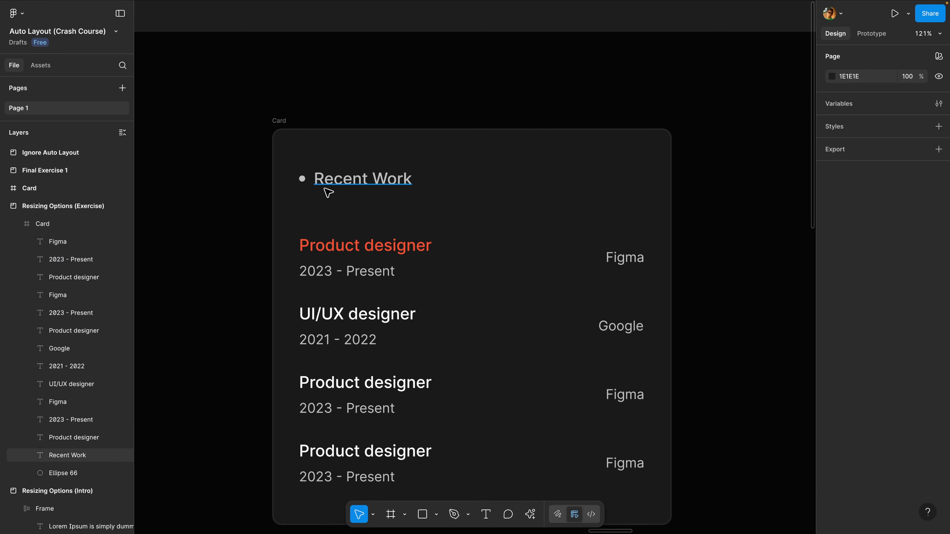
pyautogui.click(303, 179)
pyautogui.keyDown('shift'); pyautogui.click(349, 187); pyautogui.keyUp('shift')
pyautogui.scroll(3, 304, 180)
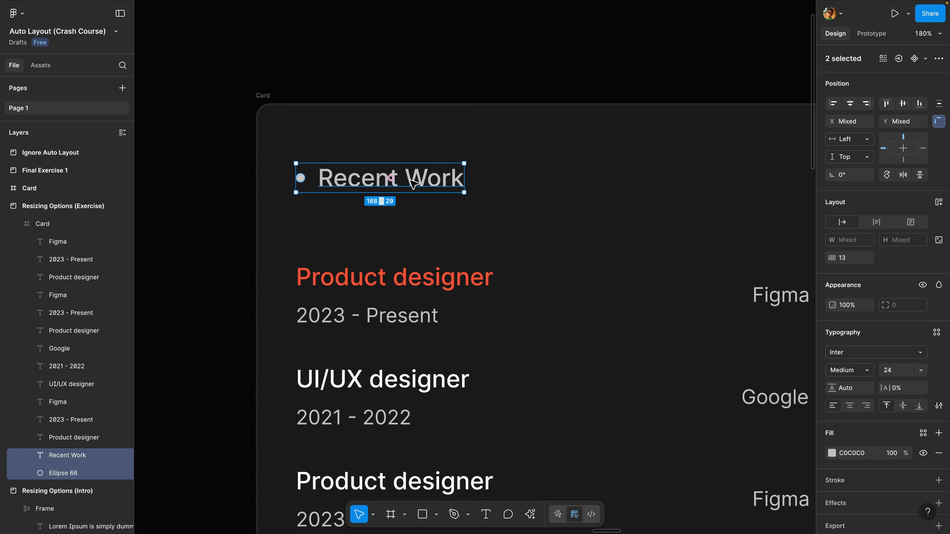
pyautogui.click(378, 155)
pyautogui.click(301, 179)
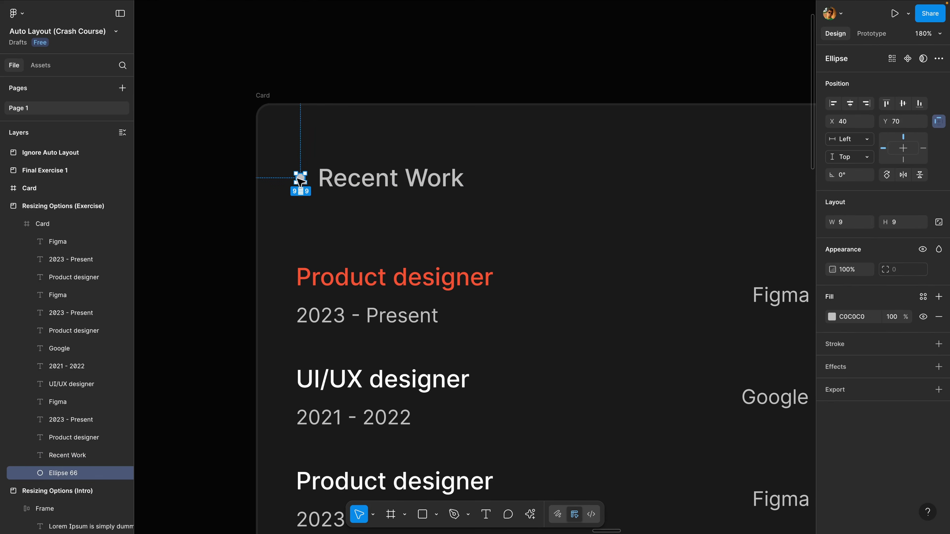
pyautogui.keyDown('shift'); pyautogui.click(353, 182); pyautogui.keyUp('shift')
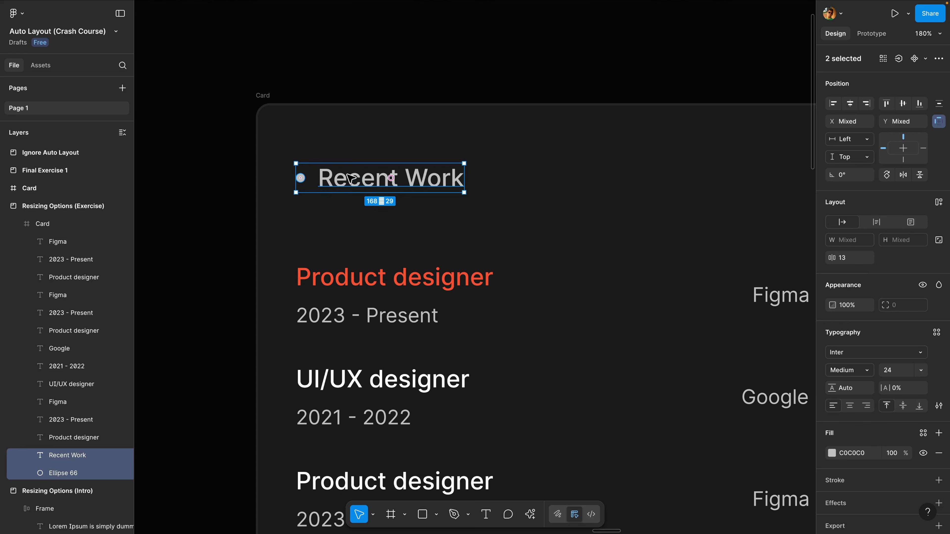
pyautogui.hotkey('shift', 'a')
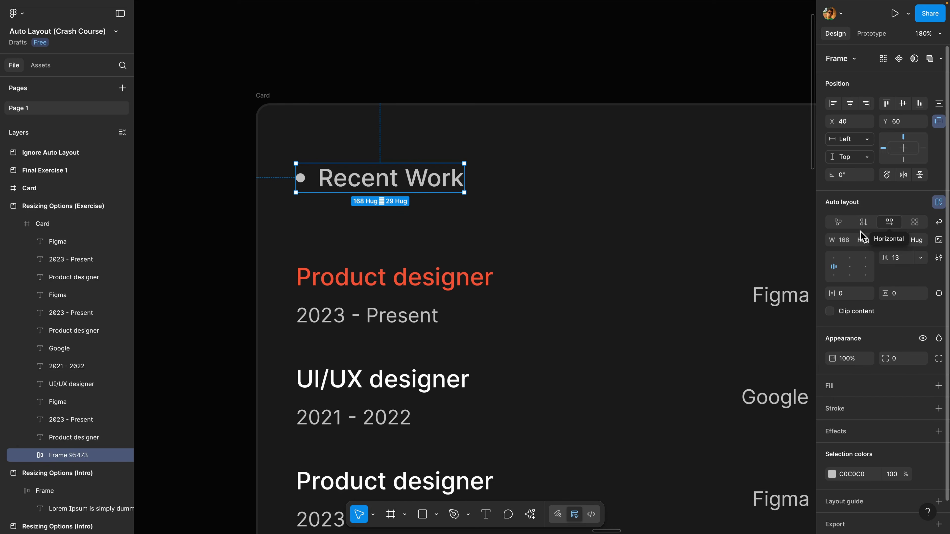
pyautogui.click(867, 243)
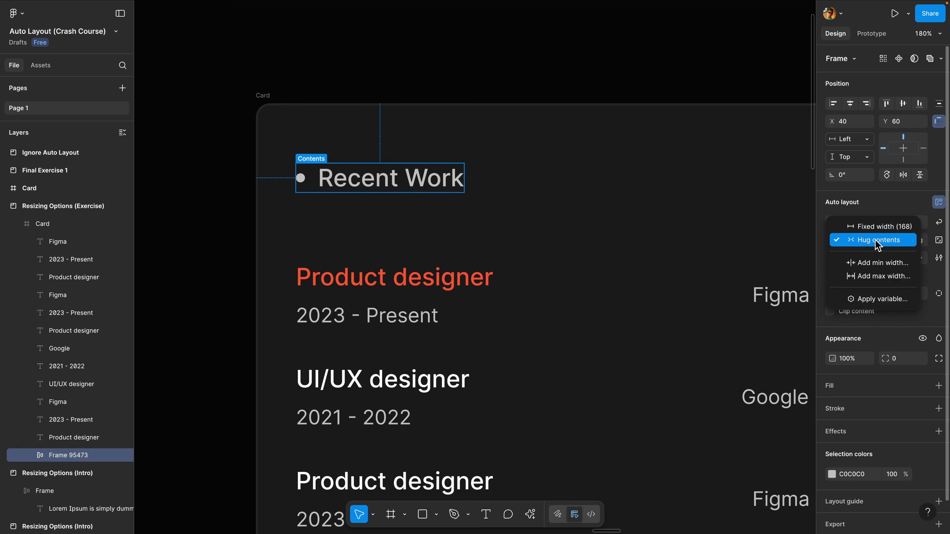
pyautogui.click(639, 190)
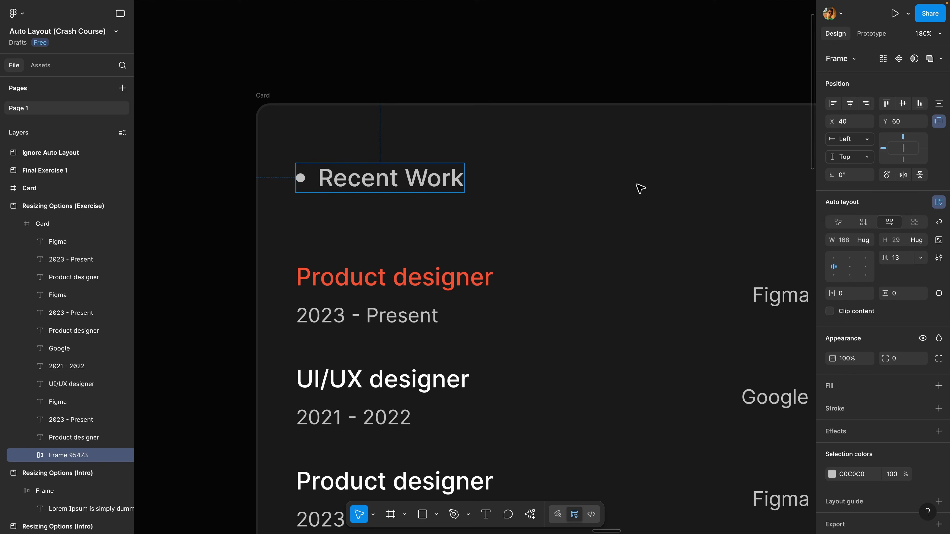
# Stack the red Product designer title and its 2023 - Present date in a vertical auto layout with a gap of 12
pyautogui.scroll(-2, 640, 189)
pyautogui.scroll(-3, 639, 189)
pyautogui.hscroll(2, 640, 189)
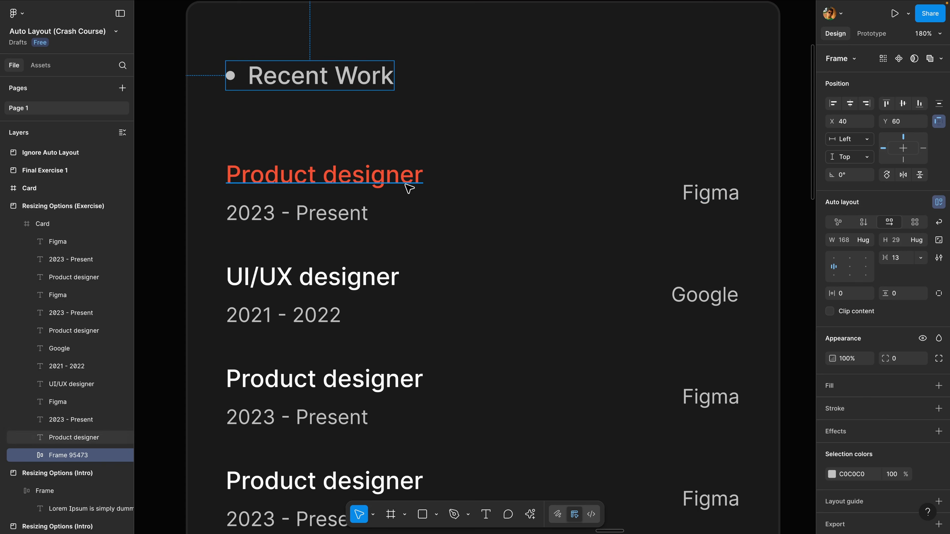
pyautogui.click(339, 180)
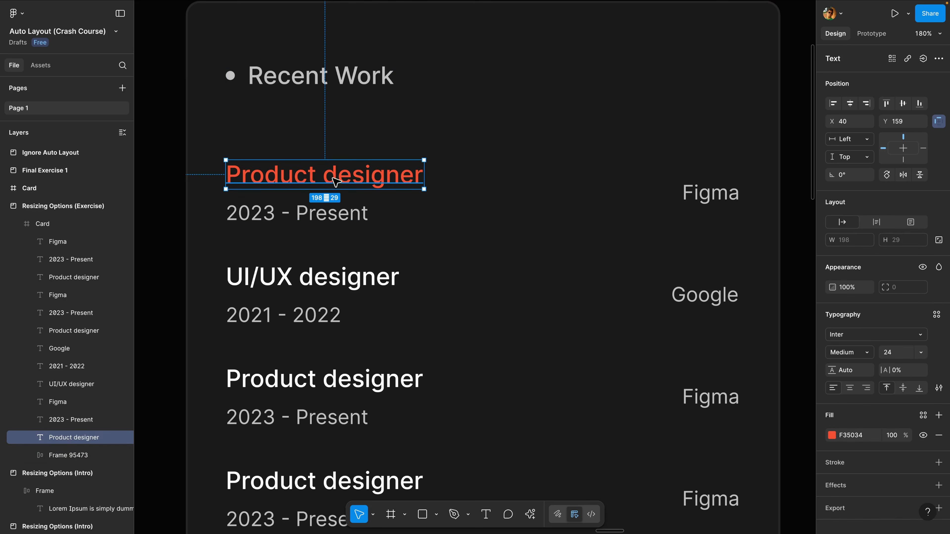
pyautogui.keyDown('shift'); pyautogui.click(339, 212); pyautogui.keyUp('shift')
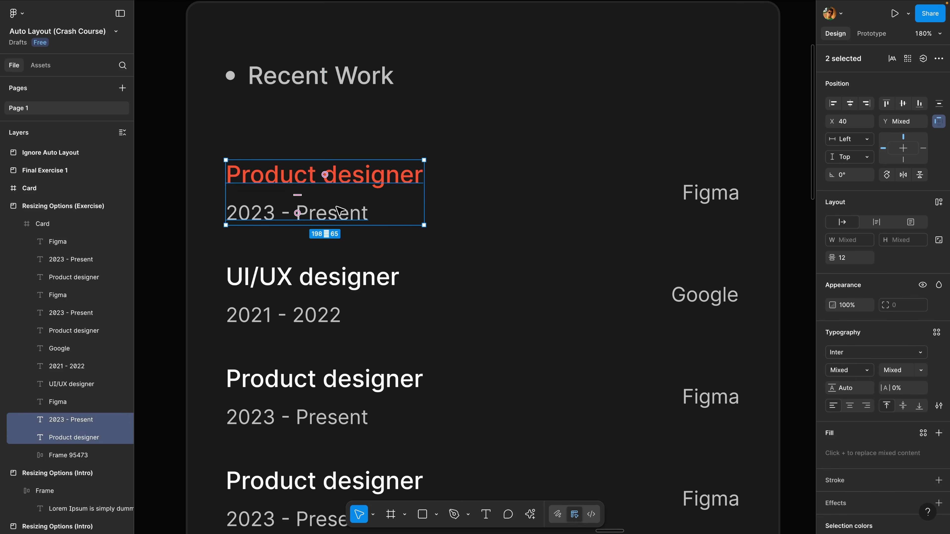
pyautogui.hotkey('shift', 'a')
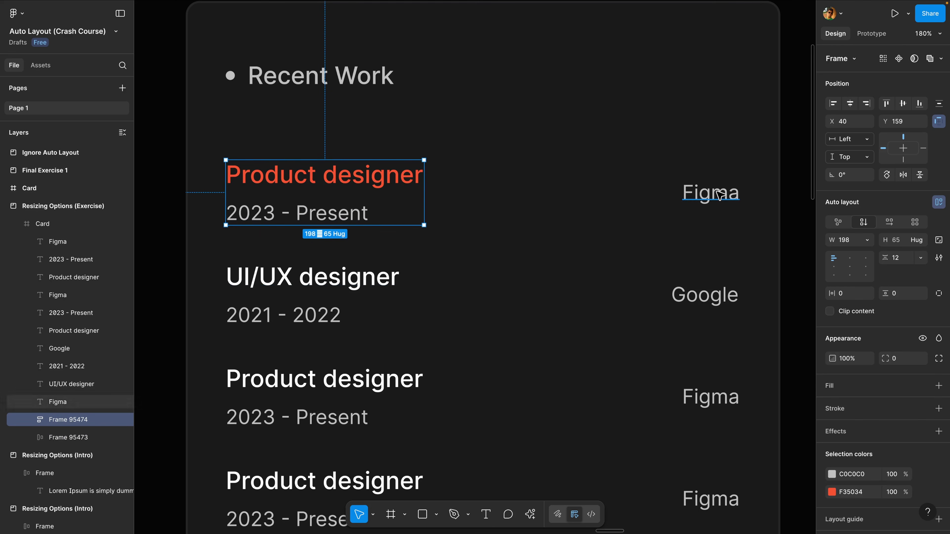
# Combine the red Product designer stack with its Figma label in a horizontal auto layout row and inspect the nested layers
pyautogui.scroll(-1, 717, 193)
pyautogui.keyDown('shift'); pyautogui.click(708, 186); pyautogui.keyUp('shift')
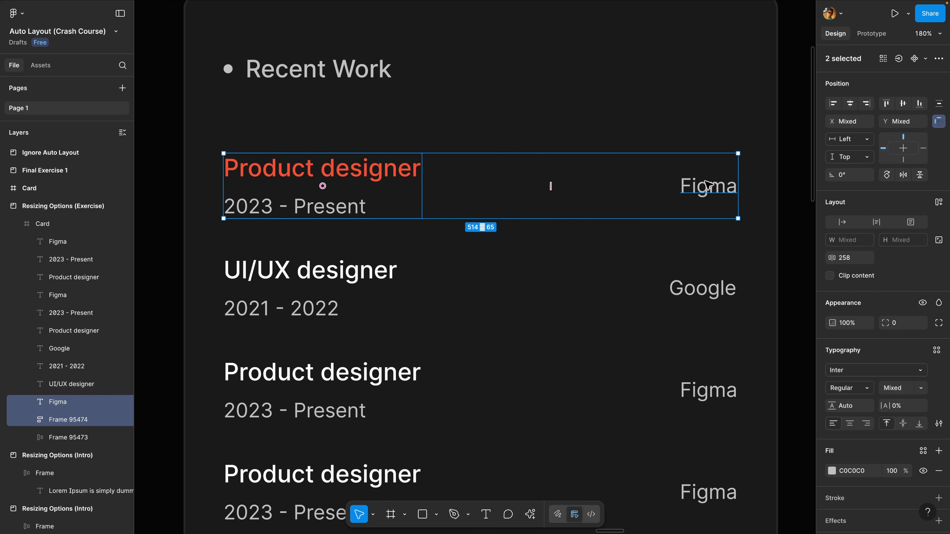
pyautogui.hscroll(1, 696, 186)
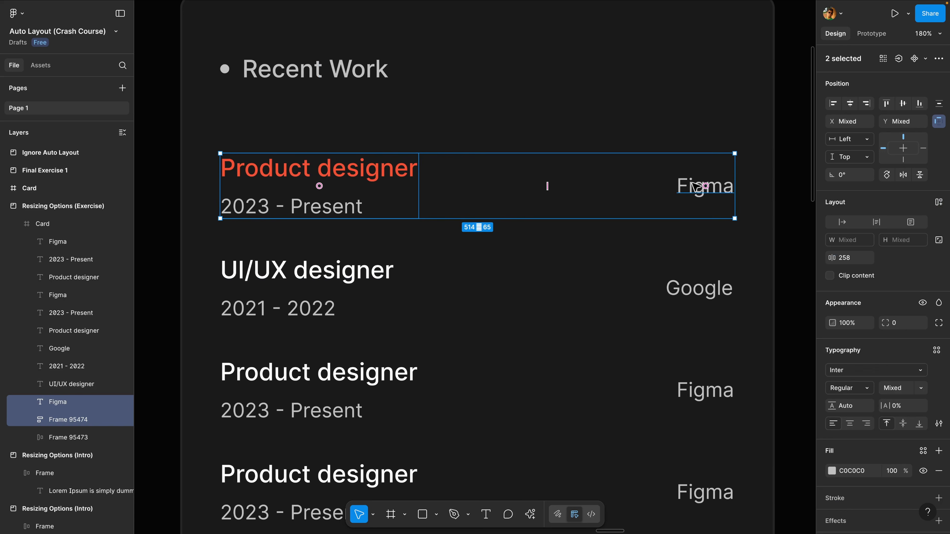
pyautogui.hotkey('shift', 'a')
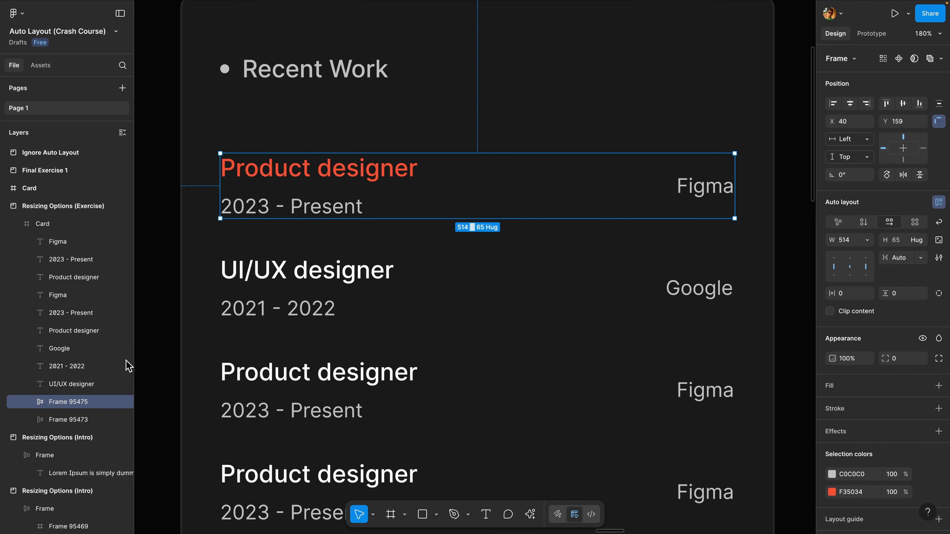
pyautogui.click(31, 402)
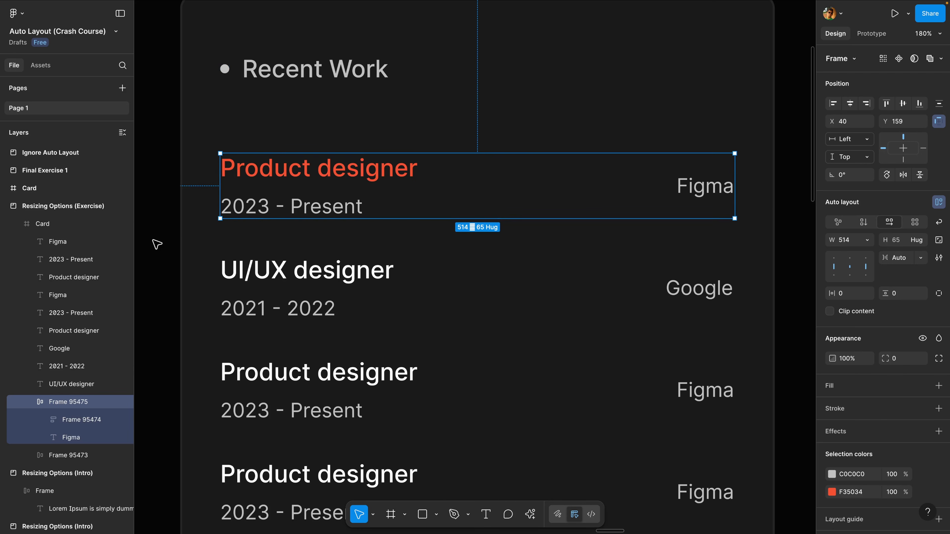
pyautogui.click(75, 421)
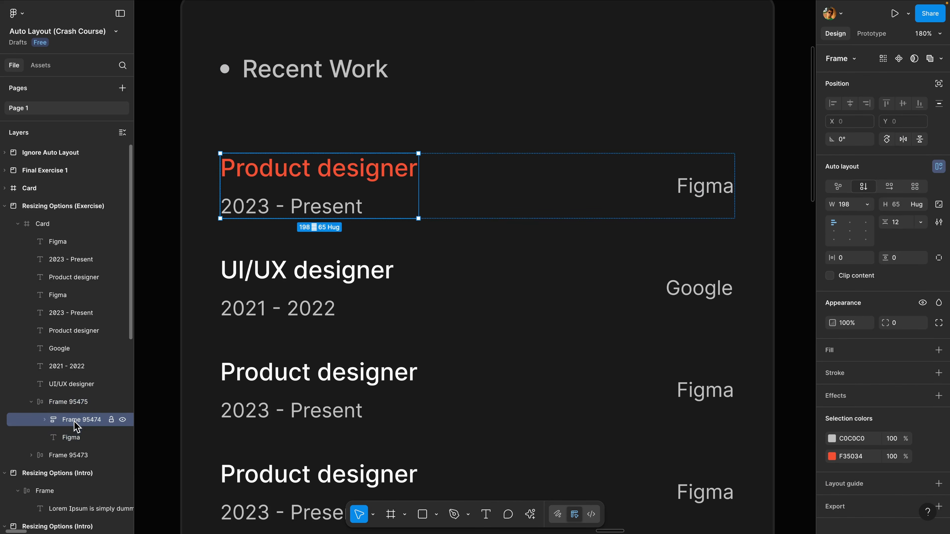
pyautogui.click(51, 437)
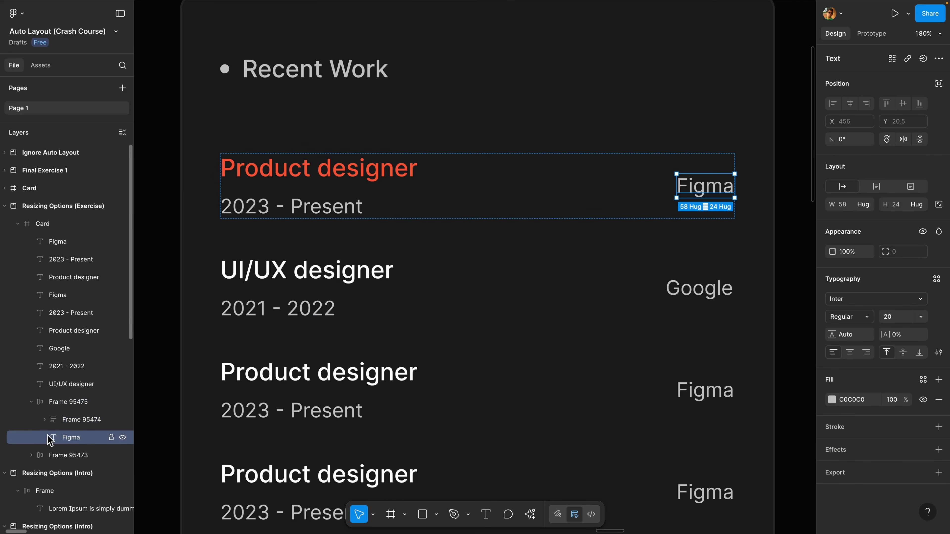
pyautogui.click(76, 407)
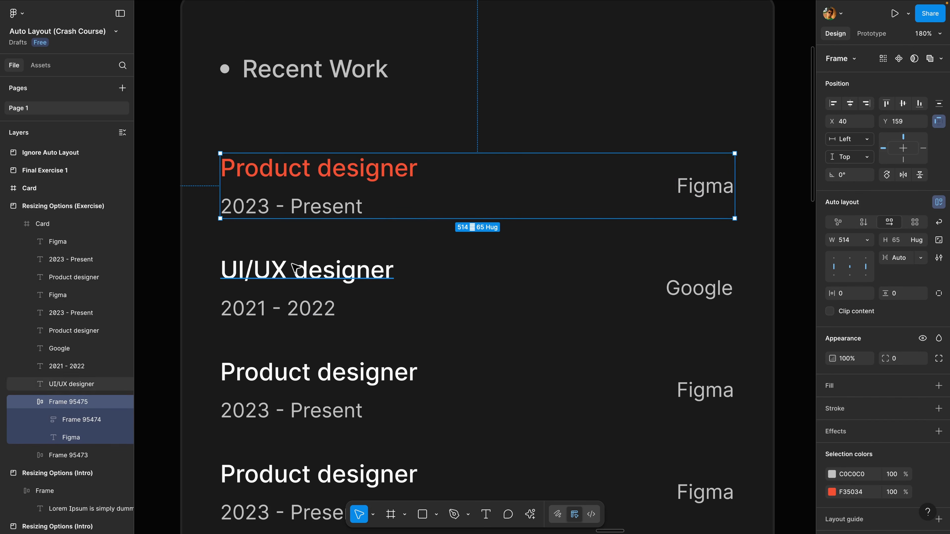
# Stack UI/UX designer and 2021 - 2022 in a vertical auto layout and wrap the stack with Google in a horizontal one
pyautogui.click(314, 272)
pyautogui.keyDown('shift'); pyautogui.click(305, 309); pyautogui.keyUp('shift')
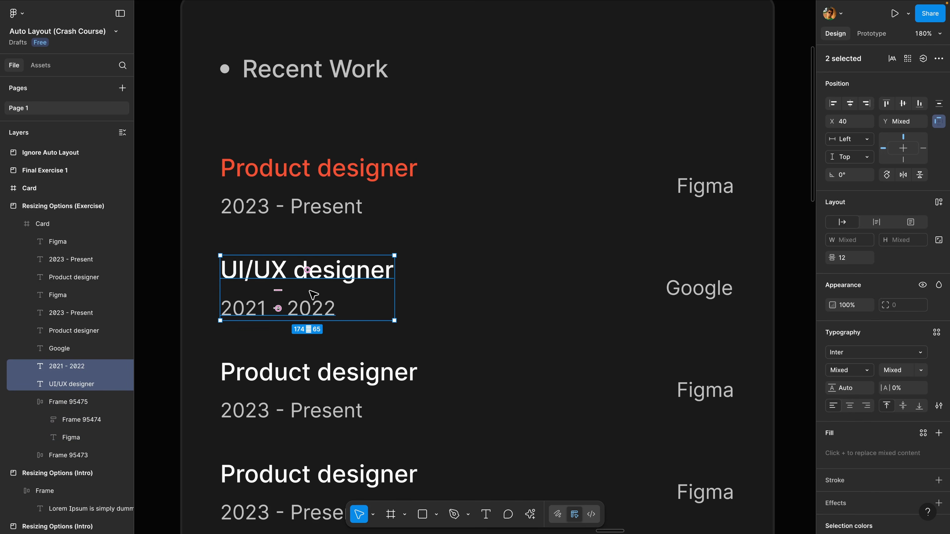
pyautogui.hotkey('shift', 'a')
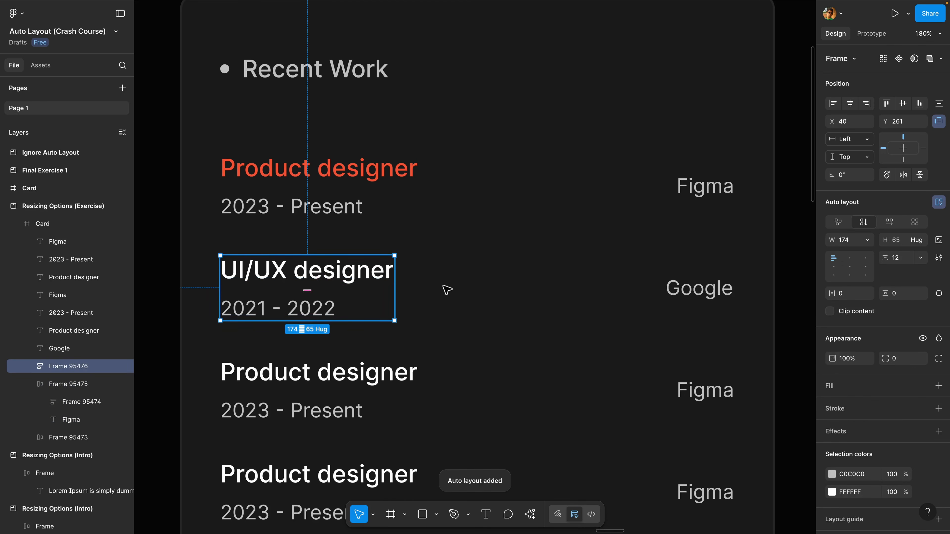
pyautogui.keyDown('shift'); pyautogui.click(688, 288); pyautogui.keyUp('shift')
pyautogui.hotkey('shift', 'a')
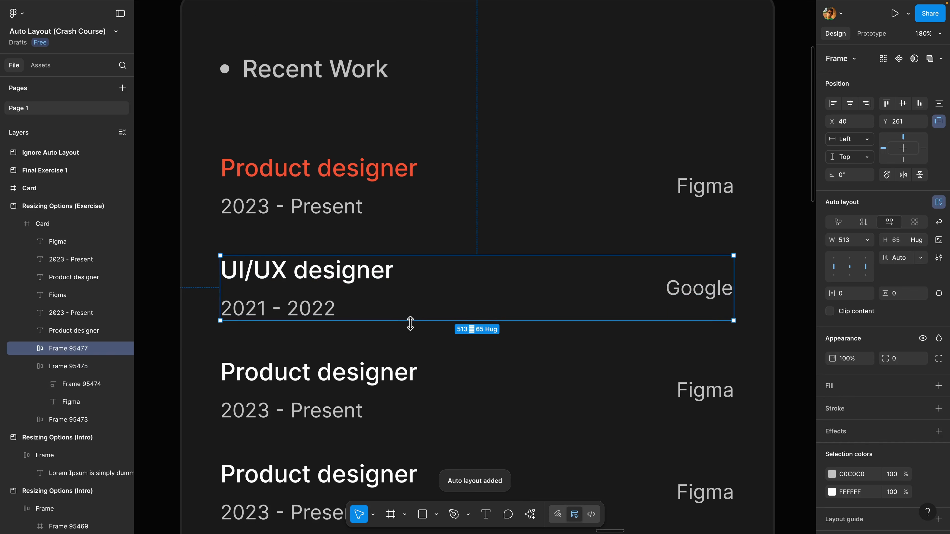
# Build the third entry's row by stacking its title and date in auto layout and wrapping them with its Figma label
pyautogui.scroll(-4, 410, 324)
pyautogui.click(394, 232)
pyautogui.keyDown('shift'); pyautogui.click(341, 264); pyautogui.keyUp('shift')
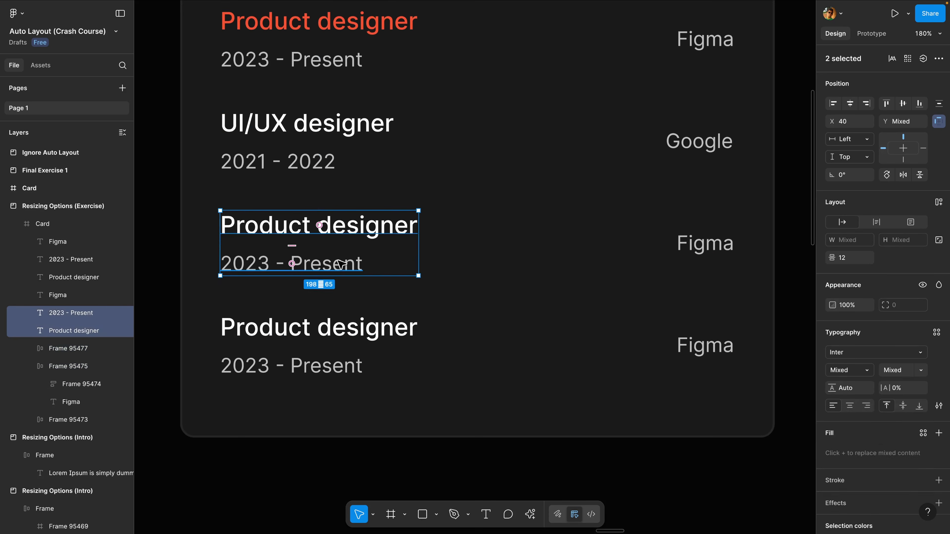
pyautogui.hotkey('shift', 'a')
pyautogui.keyDown('shift'); pyautogui.click(733, 247); pyautogui.keyUp('shift')
pyautogui.hotkey('shift', 'a')
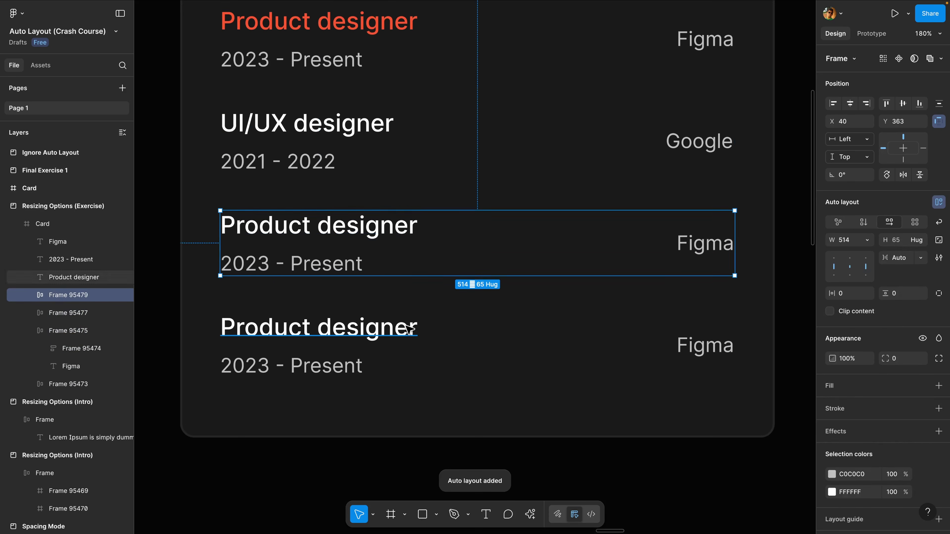
# Build the last entry's row with nested auto layouts for its title, date and Figma label, and collapse the first row's layers
pyautogui.click(410, 329)
pyautogui.keyDown('shift'); pyautogui.click(357, 366); pyautogui.keyUp('shift')
pyautogui.hotkey('shift', 'a')
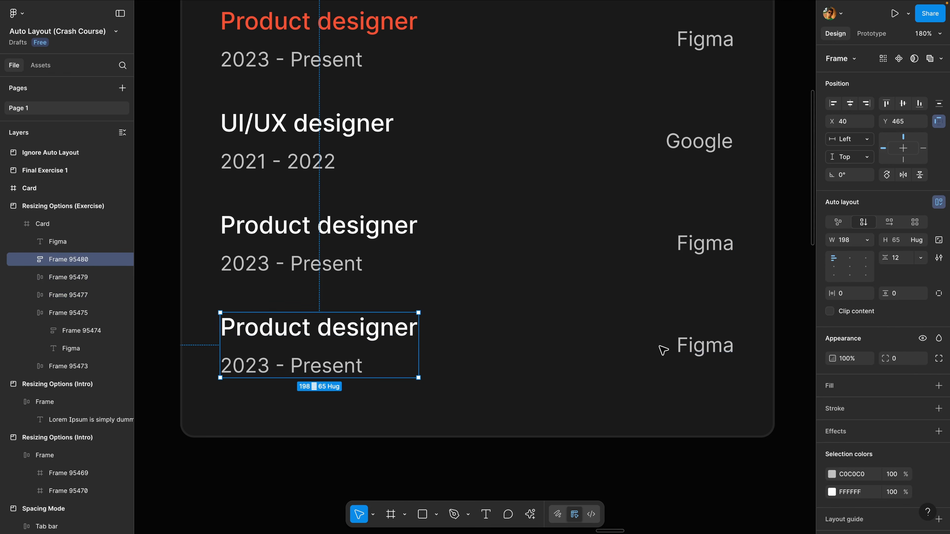
pyautogui.keyDown('shift'); pyautogui.click(668, 349); pyautogui.keyUp('shift')
pyautogui.hotkey('shift', 'a')
pyautogui.click(31, 294)
# Apply a vertical auto layout to the whole Card
pyautogui.scroll(2, 409, 178)
pyautogui.scroll(2, 408, 179)
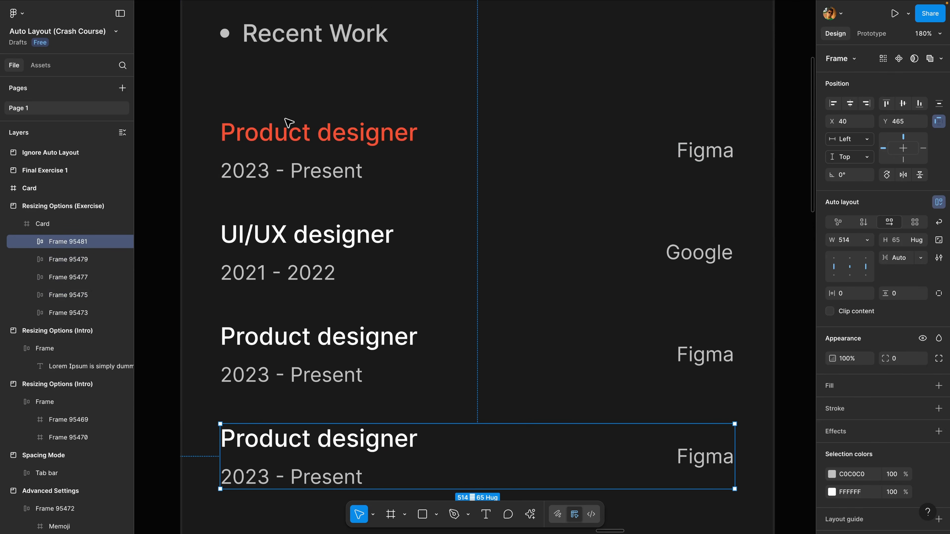
pyautogui.scroll(-5, 303, 131)
pyautogui.press('Escape')
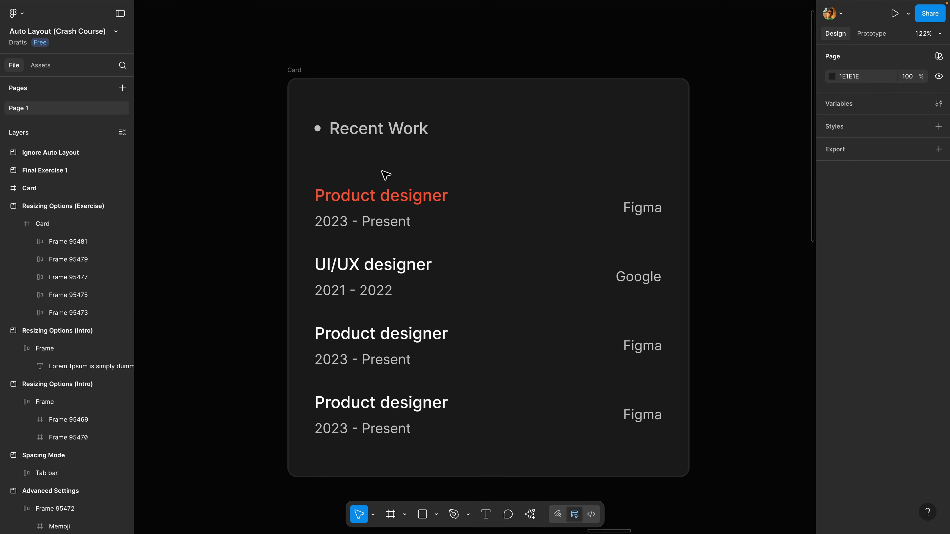
pyautogui.click(297, 75)
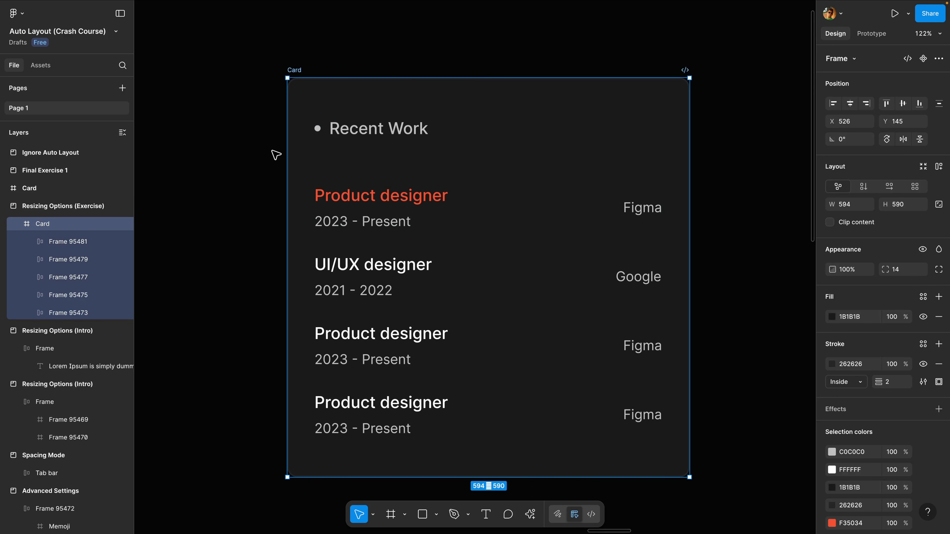
pyautogui.hotkey('shift', 'a')
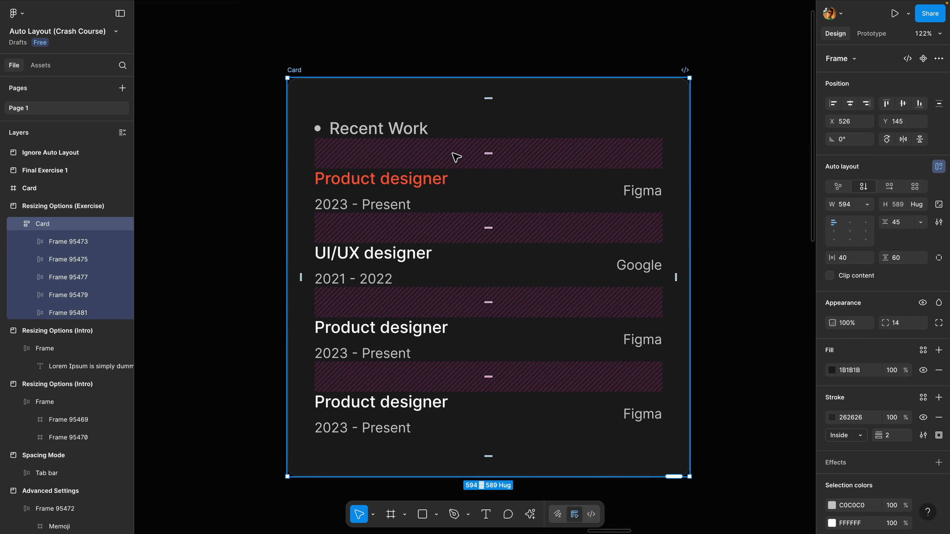
# Group the four job rows below the Recent Work heading in their own vertical auto layout
pyautogui.click(395, 202)
pyautogui.keyDown('shift'); pyautogui.click(374, 263); pyautogui.keyUp('shift')
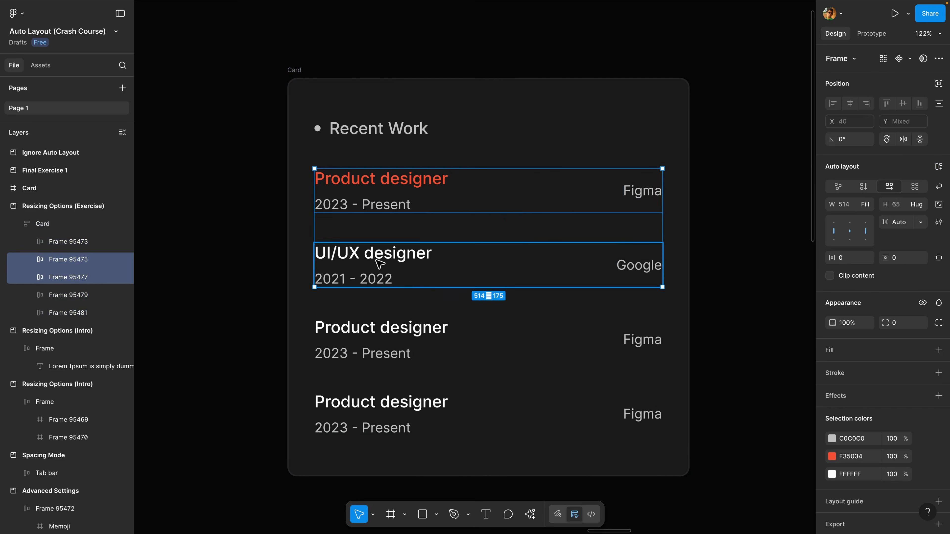
pyautogui.keyDown('shift'); pyautogui.click(388, 346); pyautogui.keyUp('shift')
pyautogui.keyDown('shift'); pyautogui.click(409, 400); pyautogui.keyUp('shift')
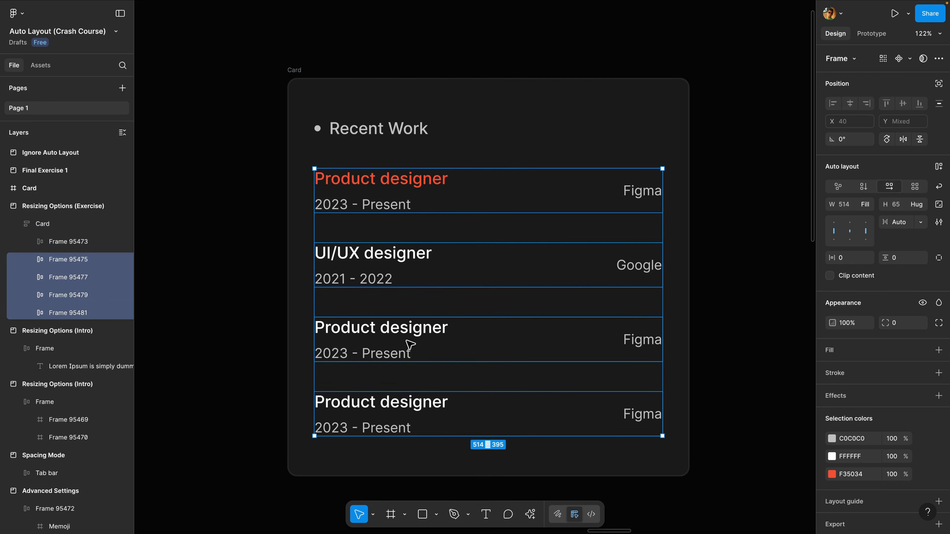
pyautogui.hotkey('shift', 'a')
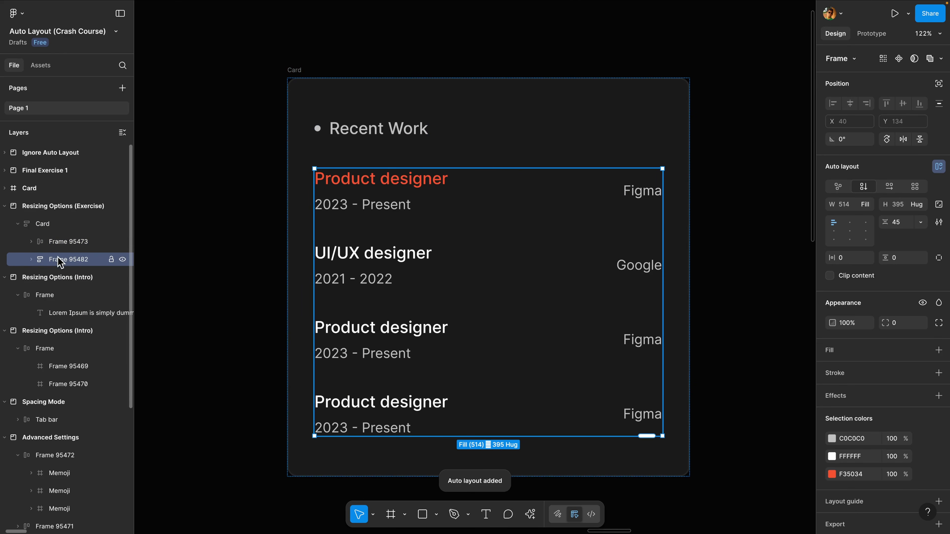
# Set the Card's gap between the Recent Work heading and the job list to 80, and widen the Card to about 643
pyautogui.click(294, 78)
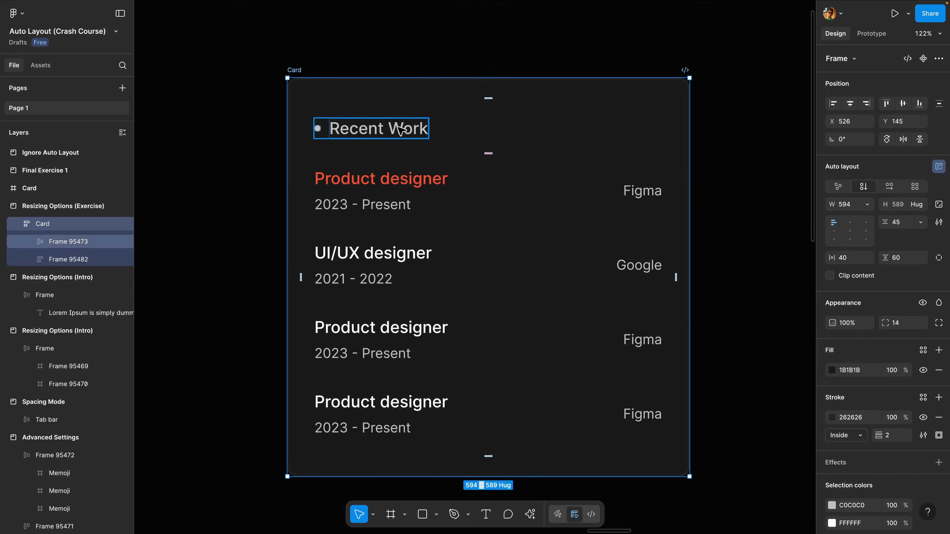
pyautogui.click(78, 246)
pyautogui.click(77, 261)
pyautogui.click(77, 244)
pyautogui.click(77, 260)
pyautogui.click(34, 209)
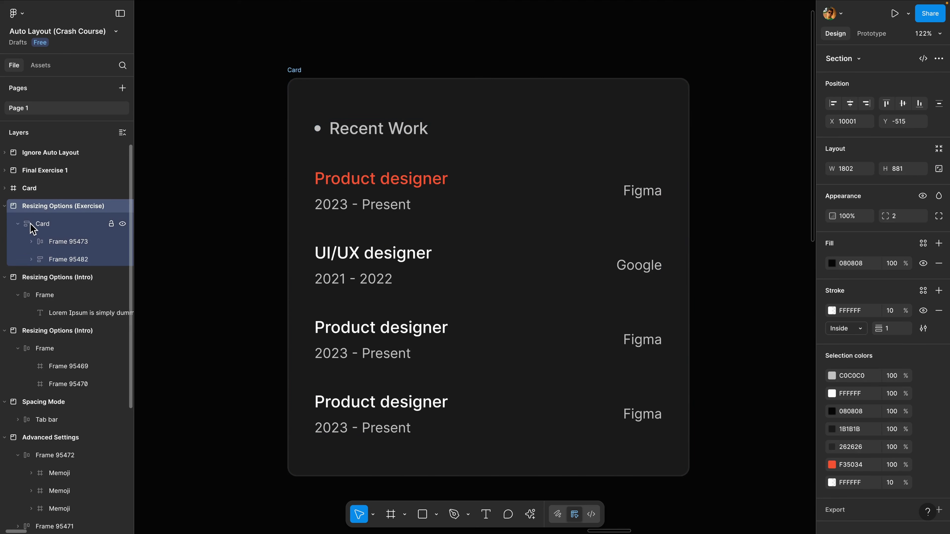
pyautogui.click(33, 226)
pyautogui.moveTo(887, 223)
pyautogui.mouseDown()
pyautogui.moveTo(928, 221)
pyautogui.moveTo(899, 226)
pyautogui.mouseUp()
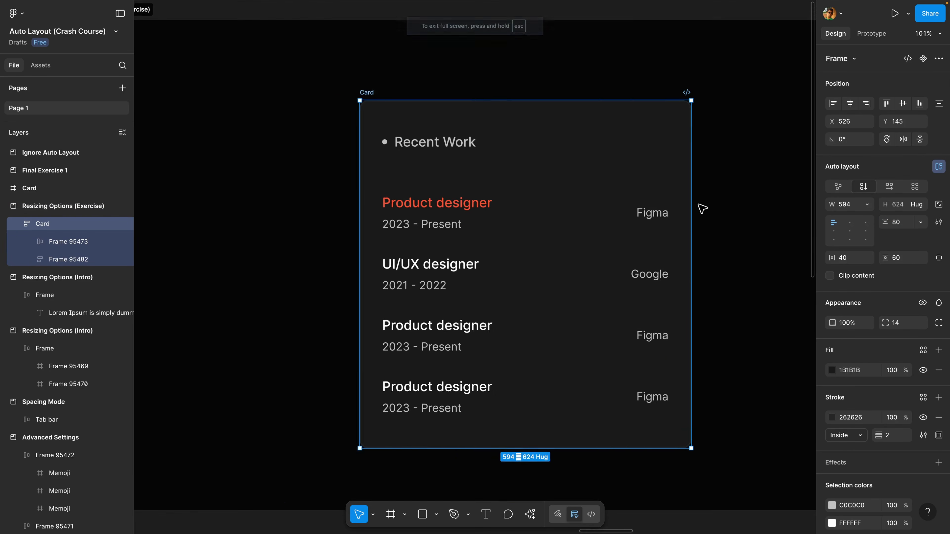
pyautogui.hotkey('shift', '2')
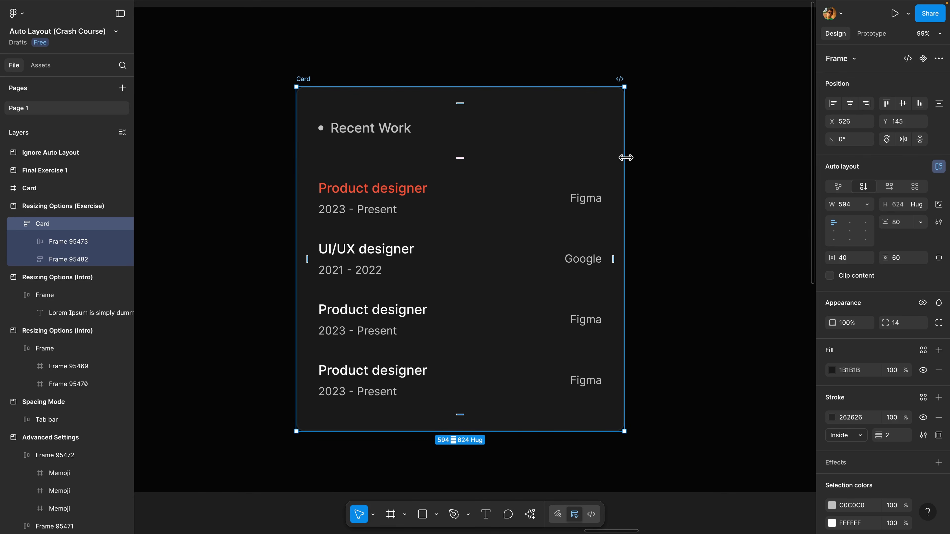
pyautogui.moveTo(626, 158); pyautogui.dragTo(651, 149)
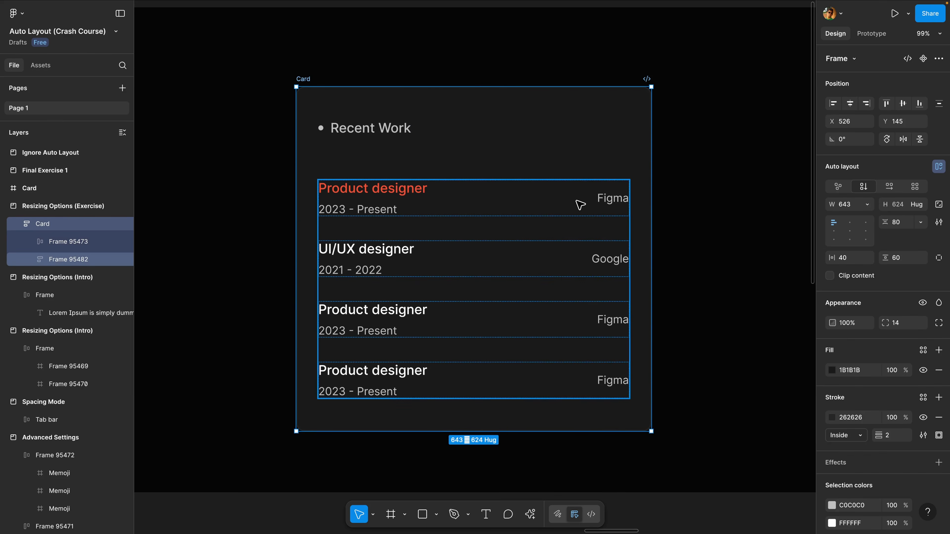
# Try Hug contents width on the job list frame, and undo the change
pyautogui.click(580, 204)
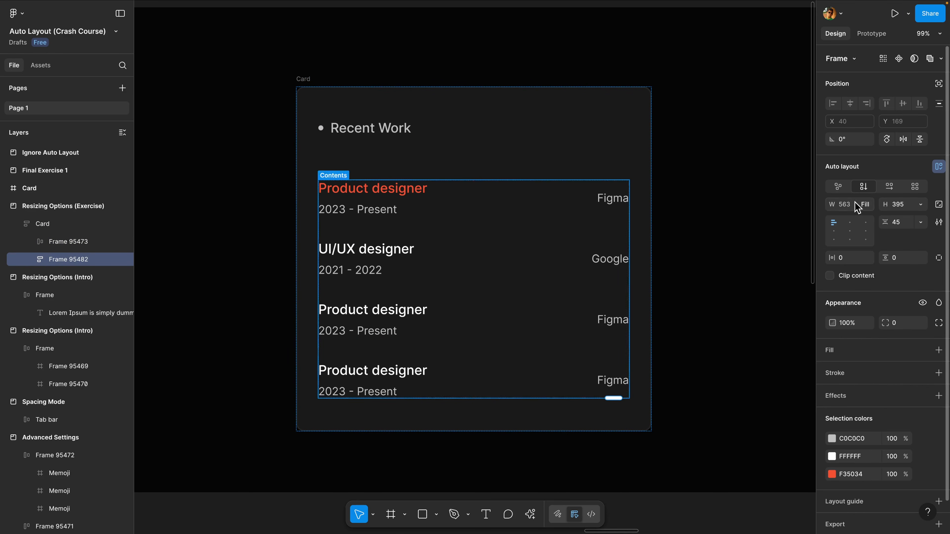
pyautogui.click(867, 205)
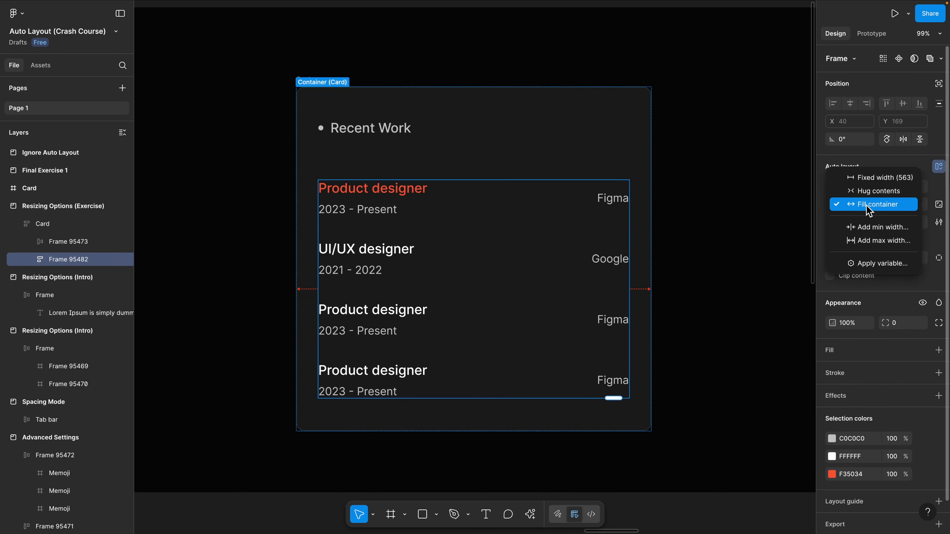
pyautogui.click(868, 191)
pyautogui.click(409, 113)
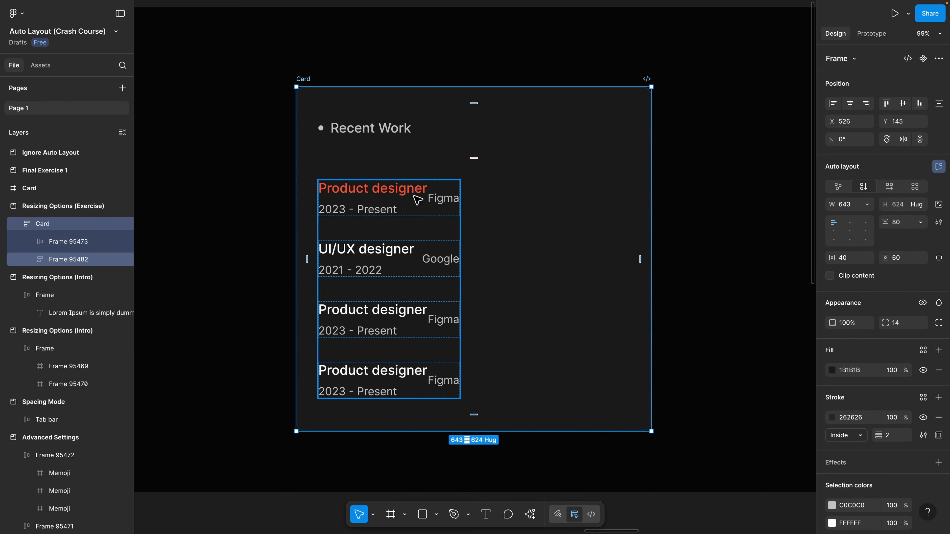
pyautogui.click(418, 195)
pyautogui.hotkey('ctrl', 'z')
# Try Hug contents width on the four job rows in the Recent Work card
pyautogui.click(459, 199)
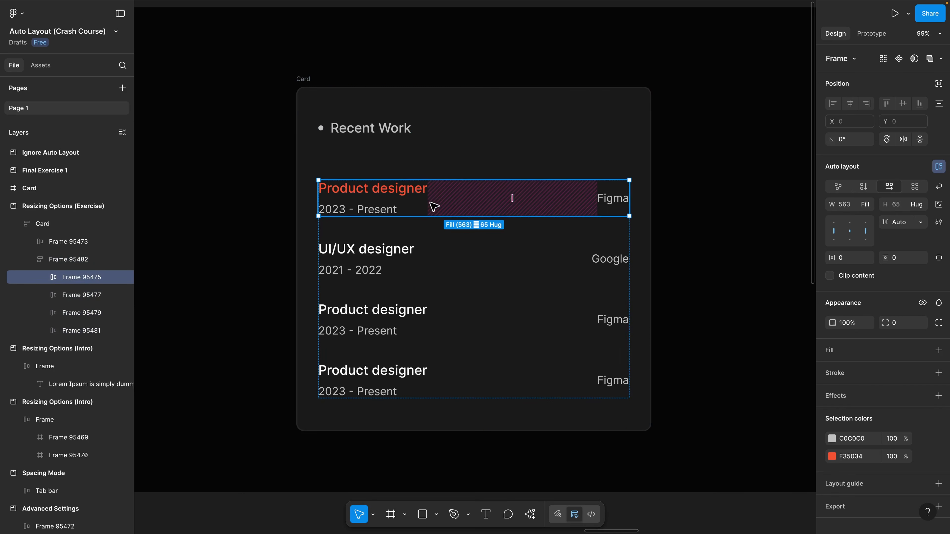
pyautogui.click(451, 243)
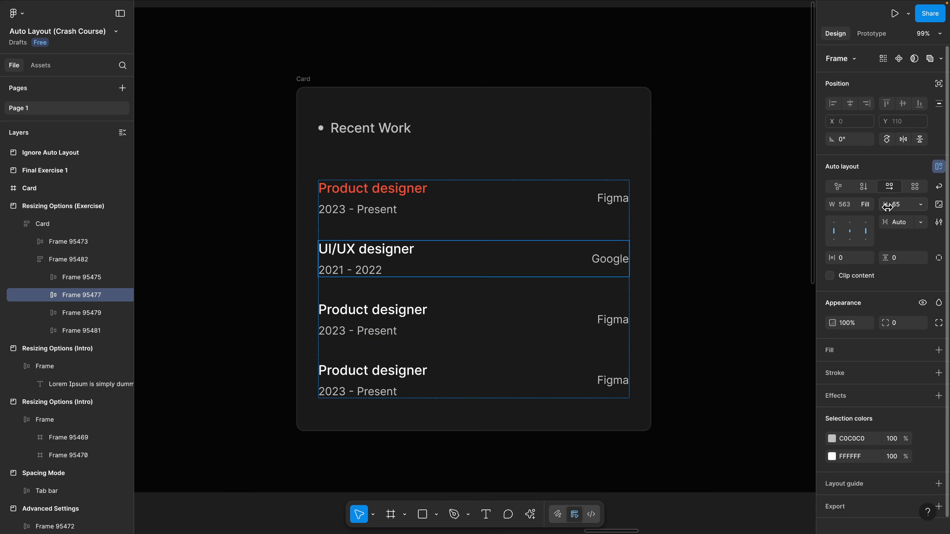
pyautogui.keyDown('shift'); pyautogui.click(581, 202); pyautogui.keyUp('shift')
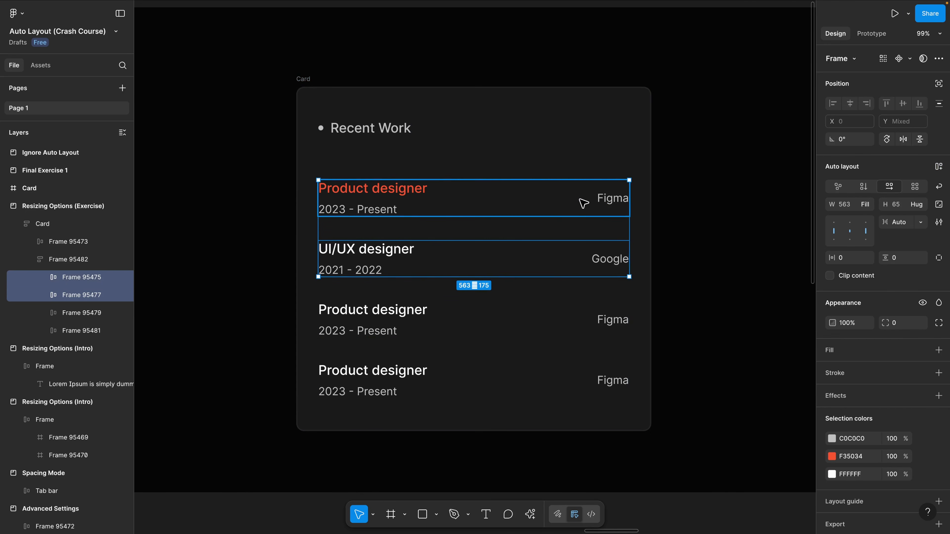
pyautogui.keyDown('shift'); pyautogui.click(574, 328); pyautogui.keyUp('shift')
pyautogui.keyDown('shift'); pyautogui.click(572, 375); pyautogui.keyUp('shift')
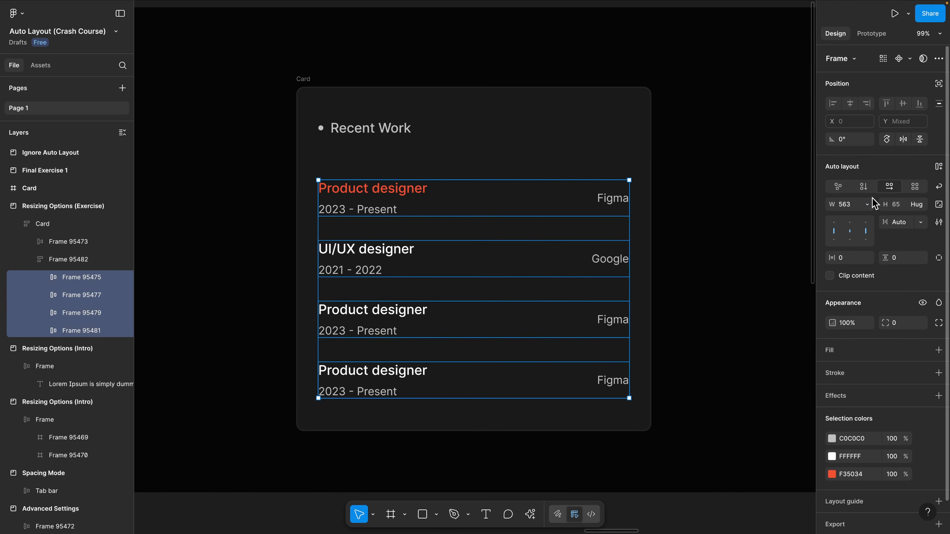
pyautogui.click(867, 206)
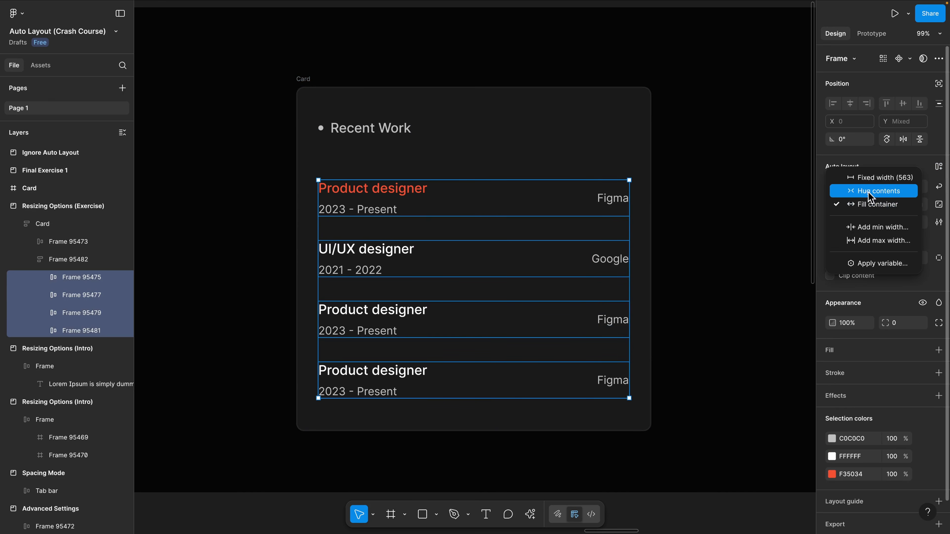
pyautogui.click(872, 198)
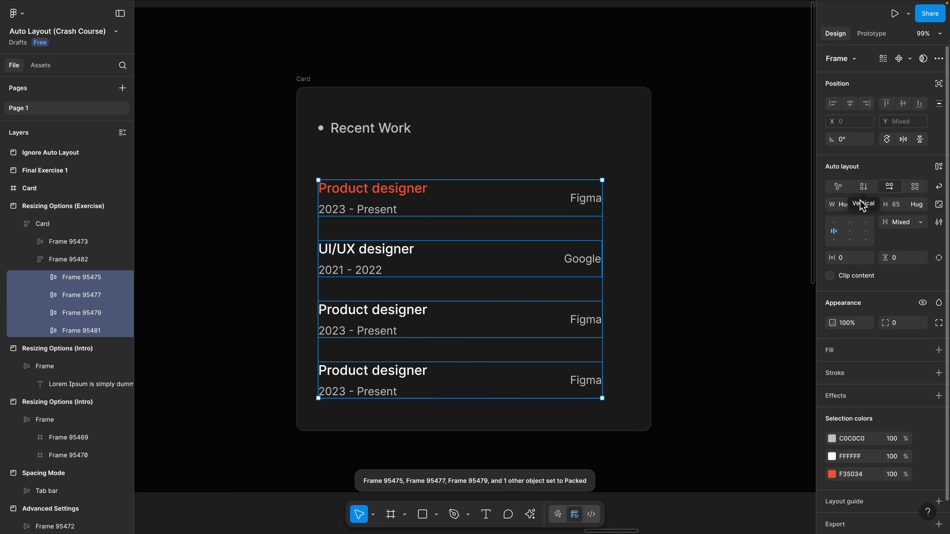
# Widen the Recent Work Card to about 790 to test how its hugging rows respond
pyautogui.press('Escape')
pyautogui.click(301, 79)
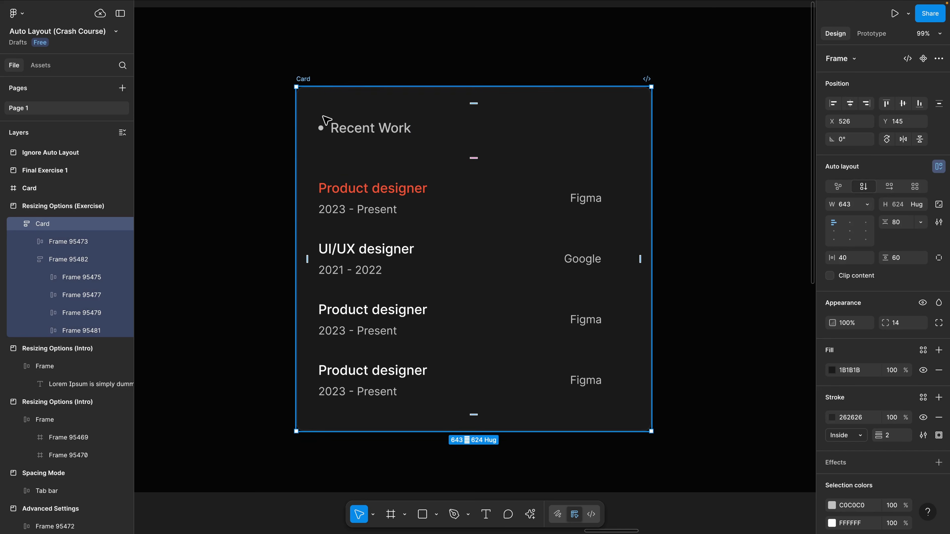
pyautogui.moveTo(658, 135); pyautogui.dragTo(739, 137)
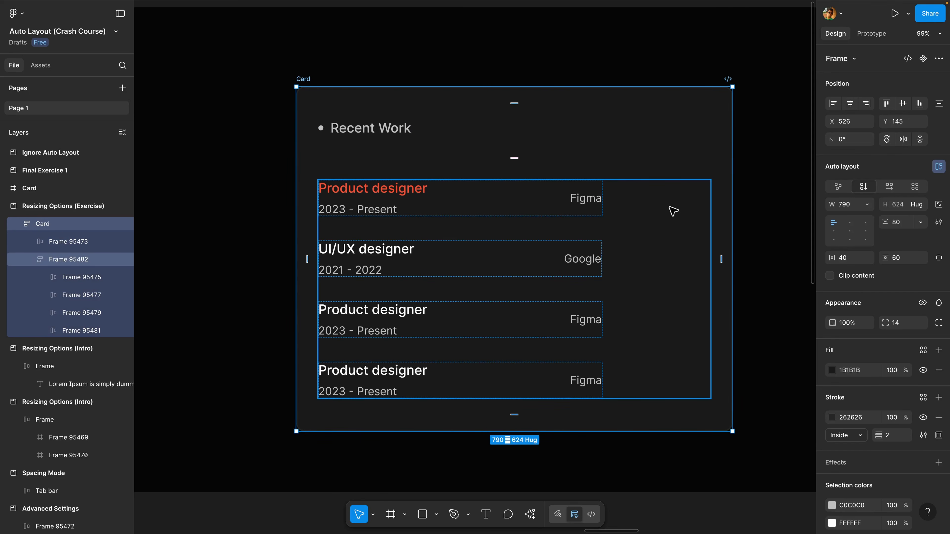
# Set the width of all four job rows to Fill container
pyautogui.doubleClick(542, 203)
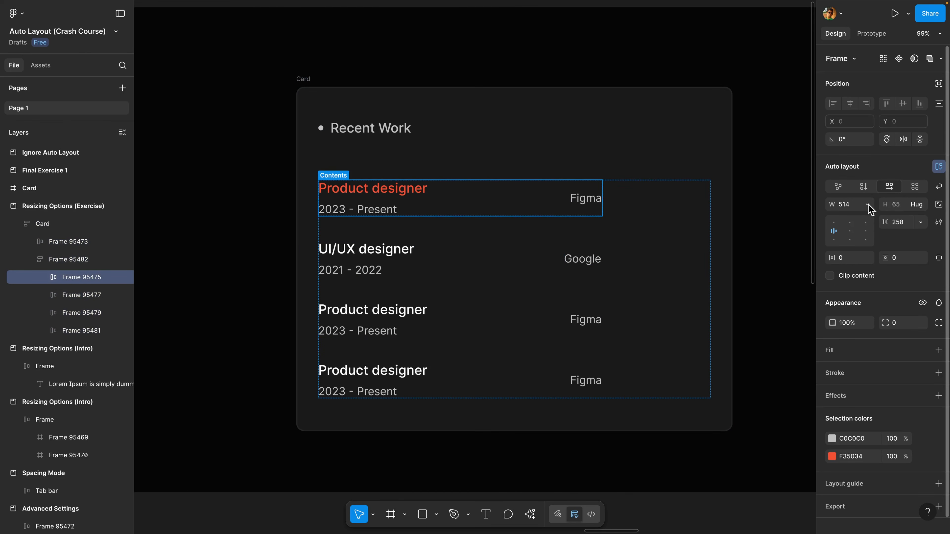
pyautogui.keyDown('shift'); pyautogui.click(513, 259); pyautogui.keyUp('shift')
pyautogui.keyDown('shift'); pyautogui.click(528, 323); pyautogui.keyUp('shift')
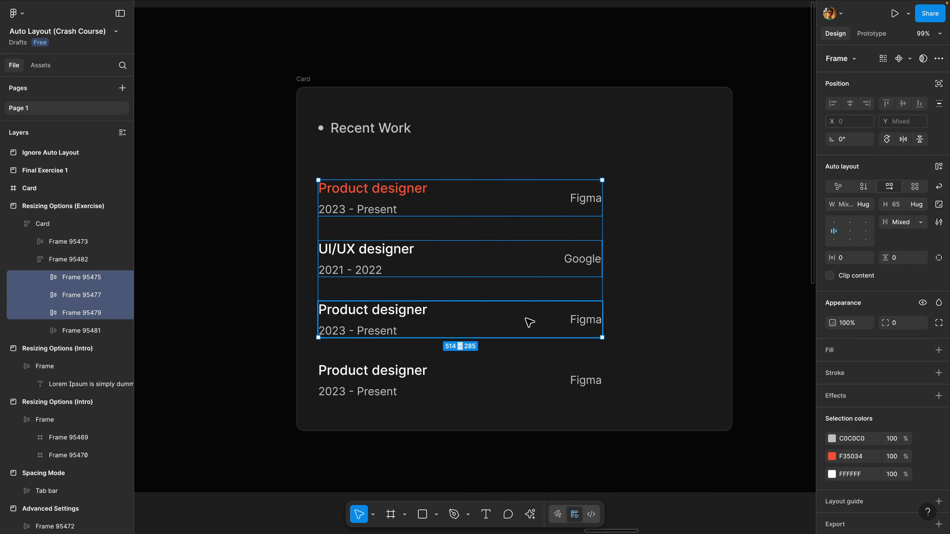
pyautogui.keyDown('shift'); pyautogui.click(542, 370); pyautogui.keyUp('shift')
pyautogui.click(870, 205)
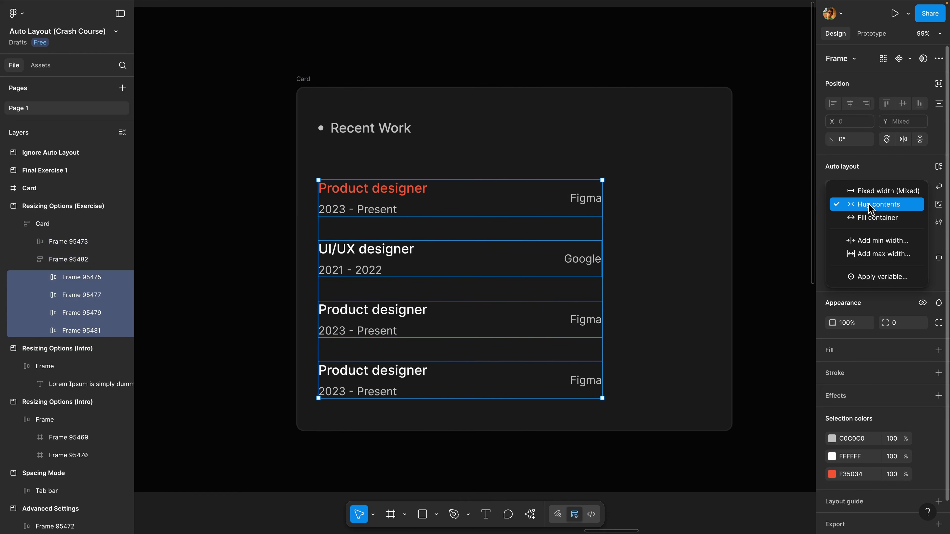
pyautogui.click(871, 218)
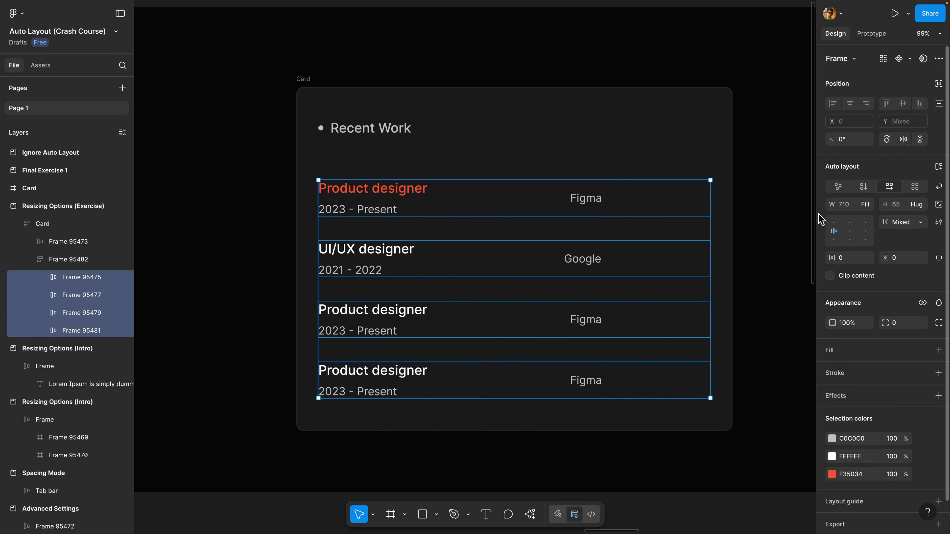
# Set the horizontal gap of all four job rows to Auto so the company names align with the far edge
pyautogui.click(505, 200)
pyautogui.click(834, 231)
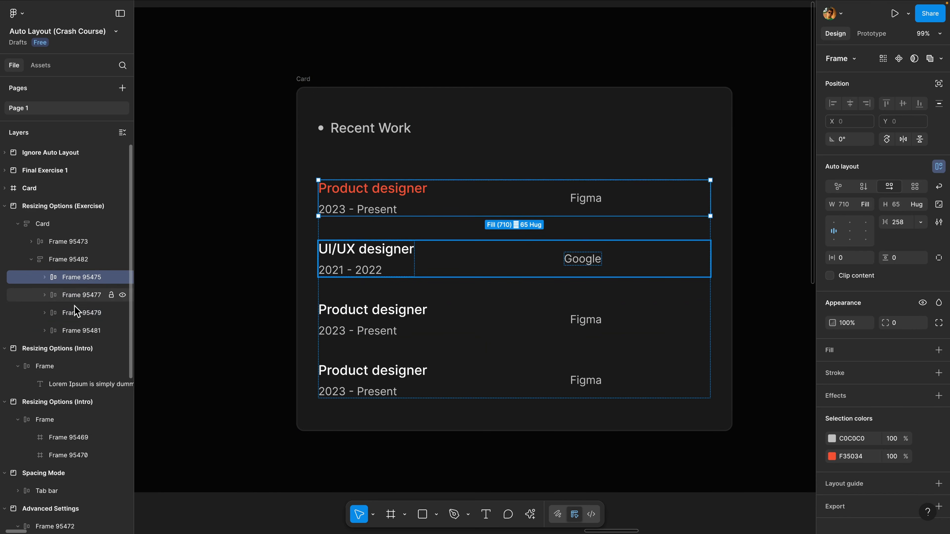
pyautogui.keyDown('shift'); pyautogui.click(73, 330); pyautogui.keyUp('shift')
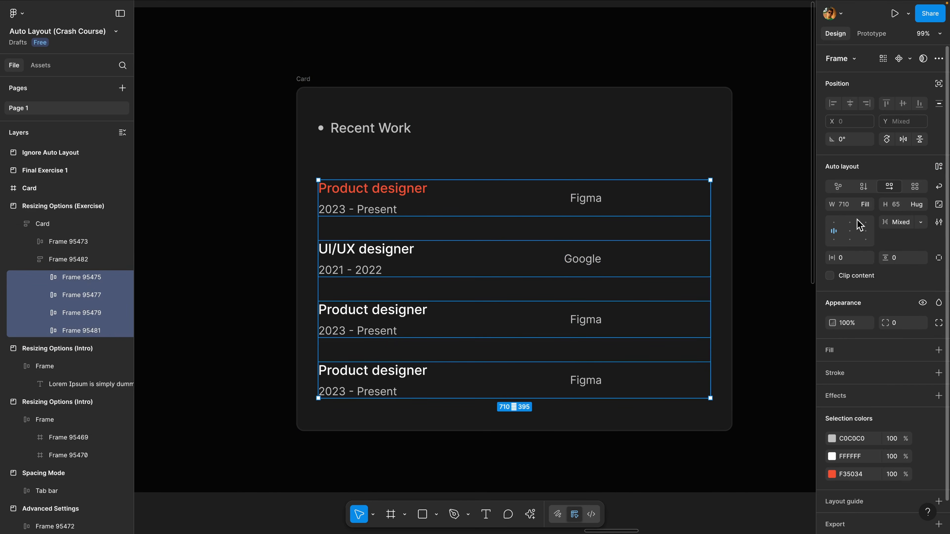
pyautogui.click(920, 221)
pyautogui.click(896, 242)
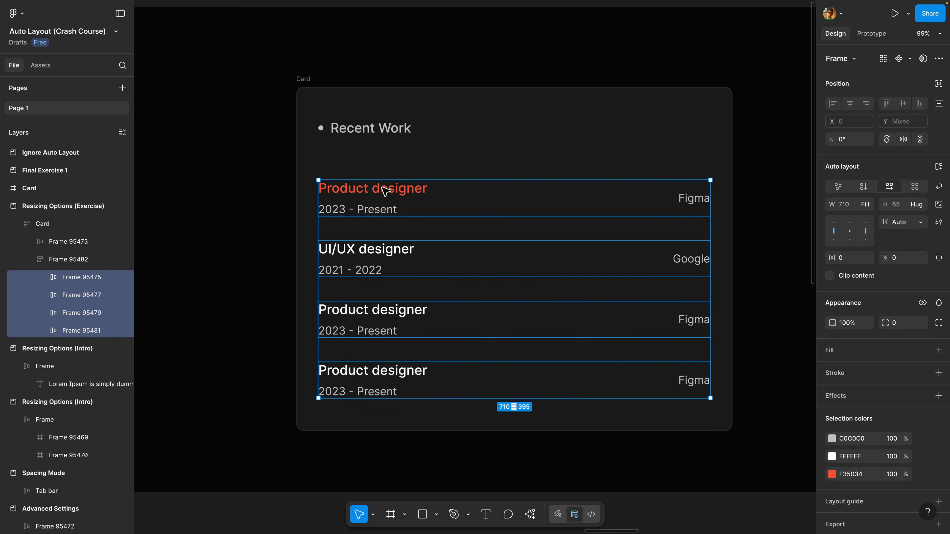
# Narrow the Card and centre it horizontally within the Resizing Options (Exercise) section
pyautogui.doubleClick(385, 191)
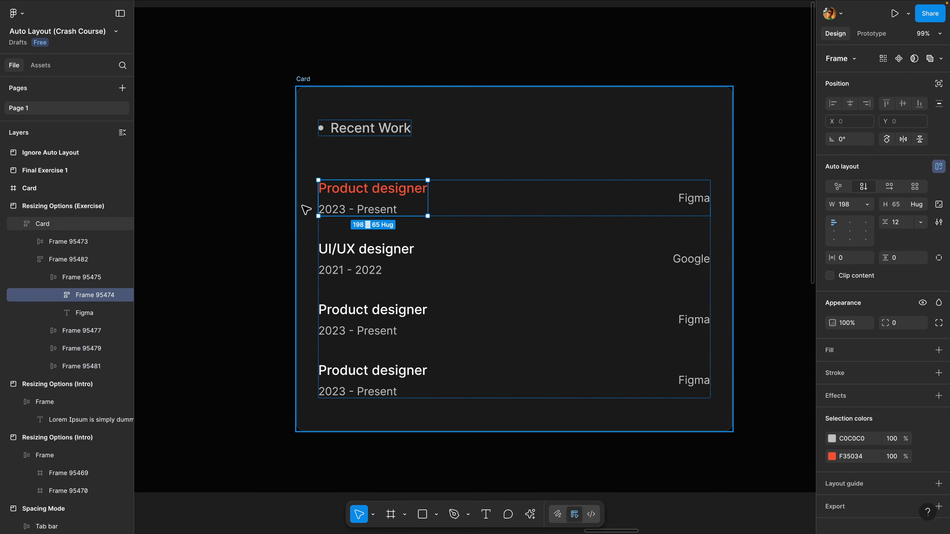
pyautogui.click(701, 206)
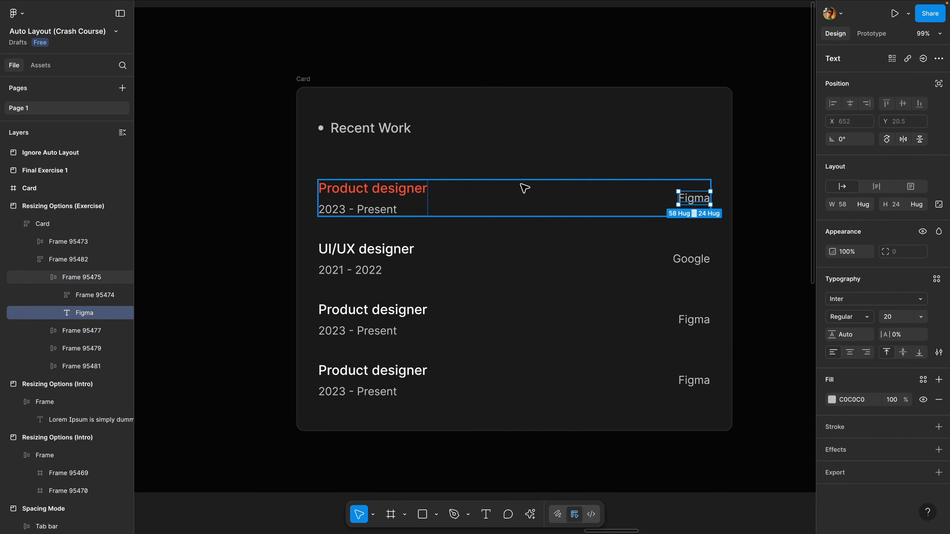
pyautogui.click(304, 79)
pyautogui.moveTo(731, 203); pyautogui.dragTo(679, 234)
pyautogui.click(852, 103)
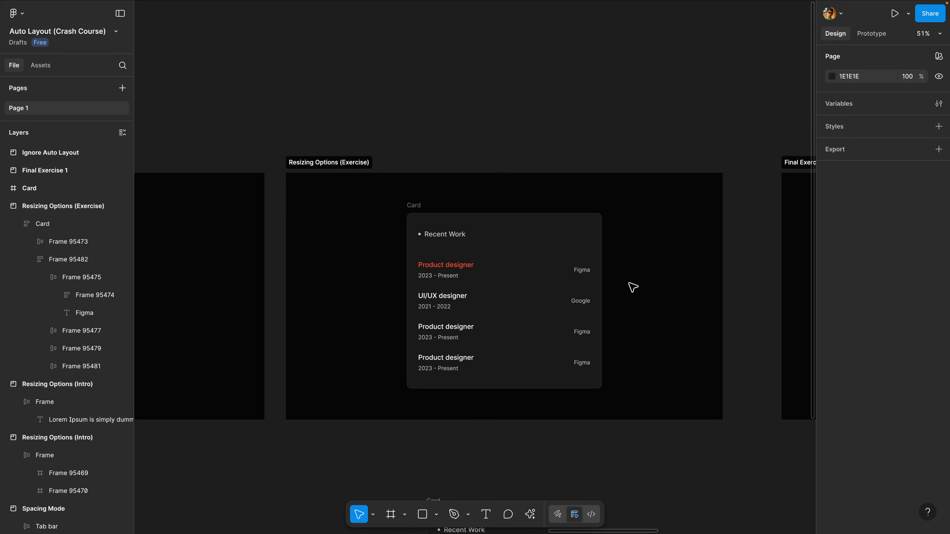
# Inspect the layer structure of the separate Card below the Resizing Options (Exercise) section
pyautogui.scroll(-3, 632, 287)
pyautogui.click(488, 211)
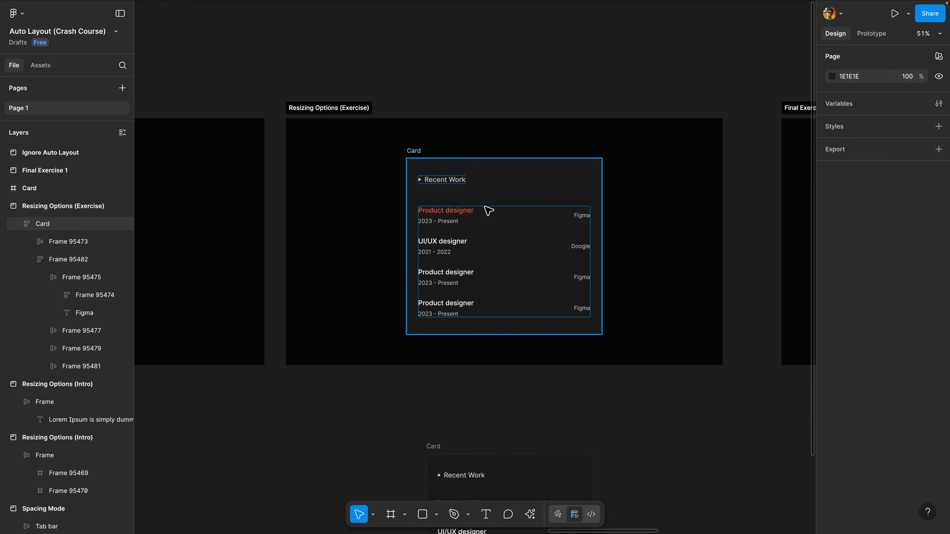
pyautogui.scroll(3, 488, 210)
pyautogui.click(439, 224)
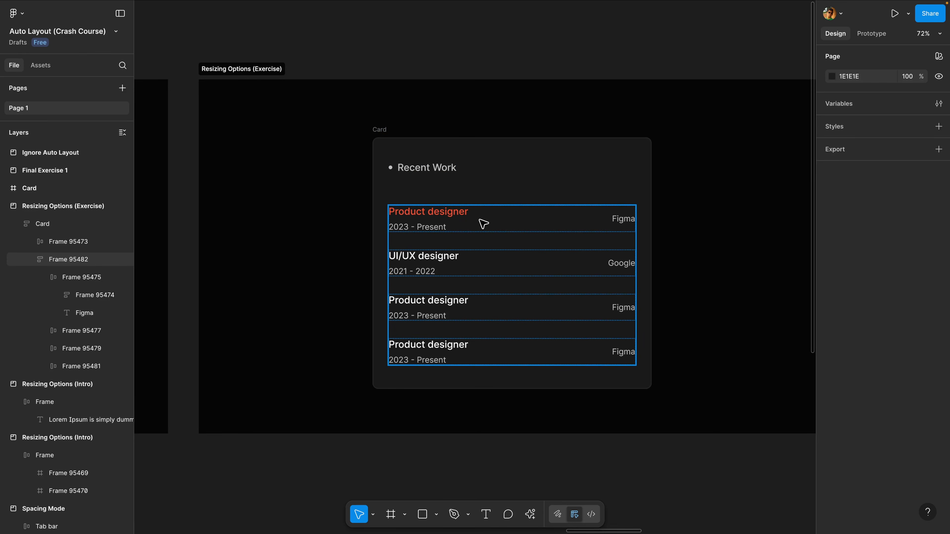
pyautogui.scroll(-10, 447, 219)
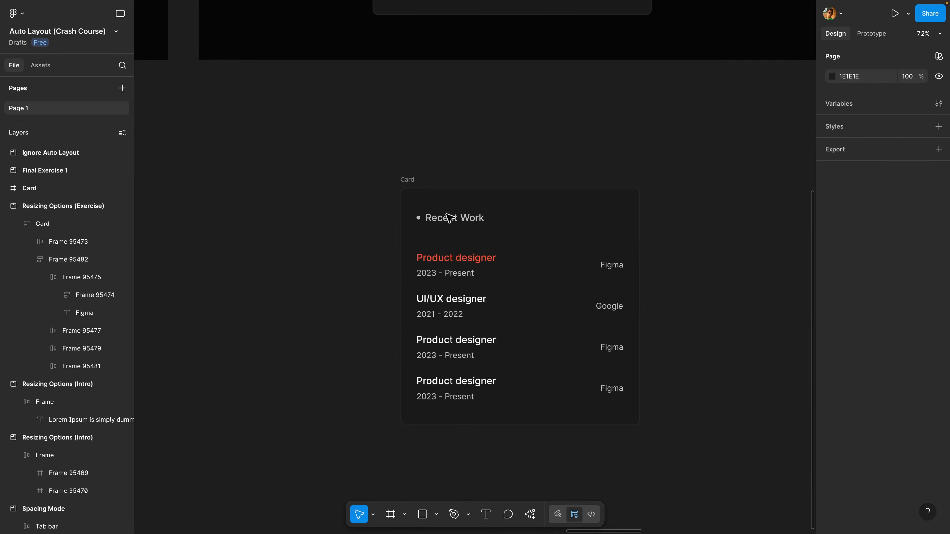
pyautogui.click(403, 183)
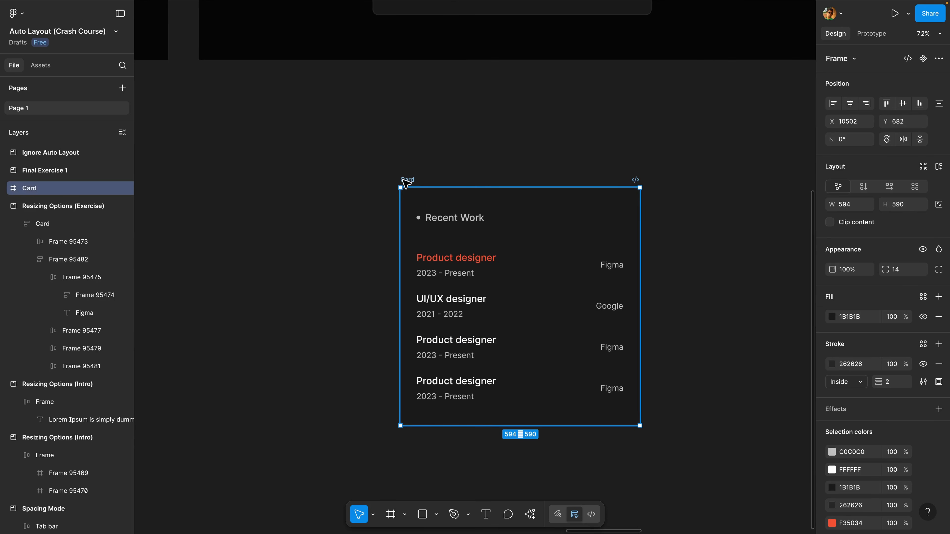
pyautogui.click(6, 188)
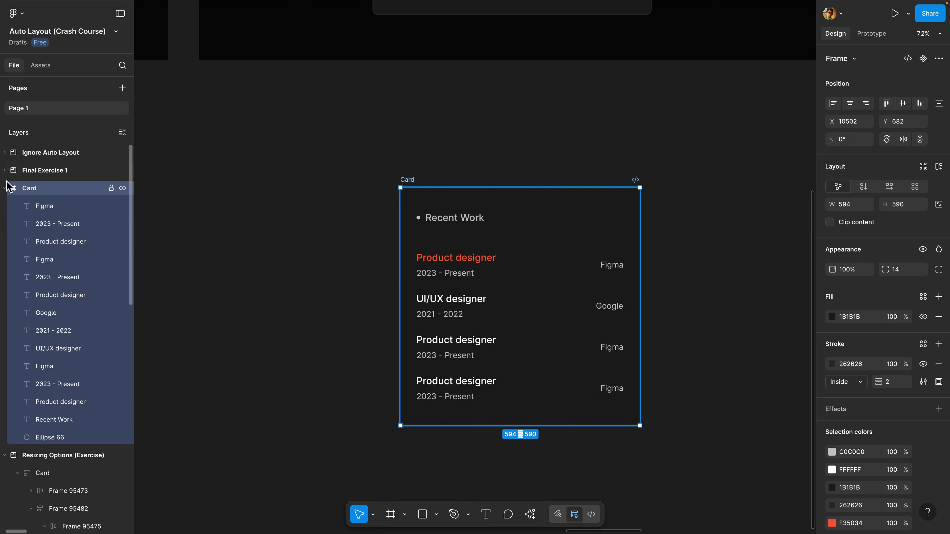
pyautogui.click(5, 188)
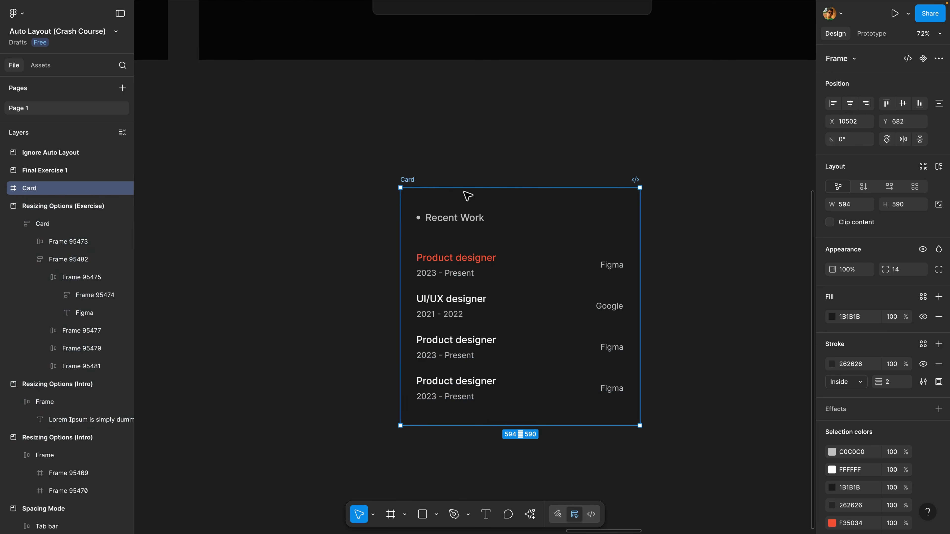
# Apply Suggest auto layout to the separate Card below the exercise section
pyautogui.rightClick(517, 204)
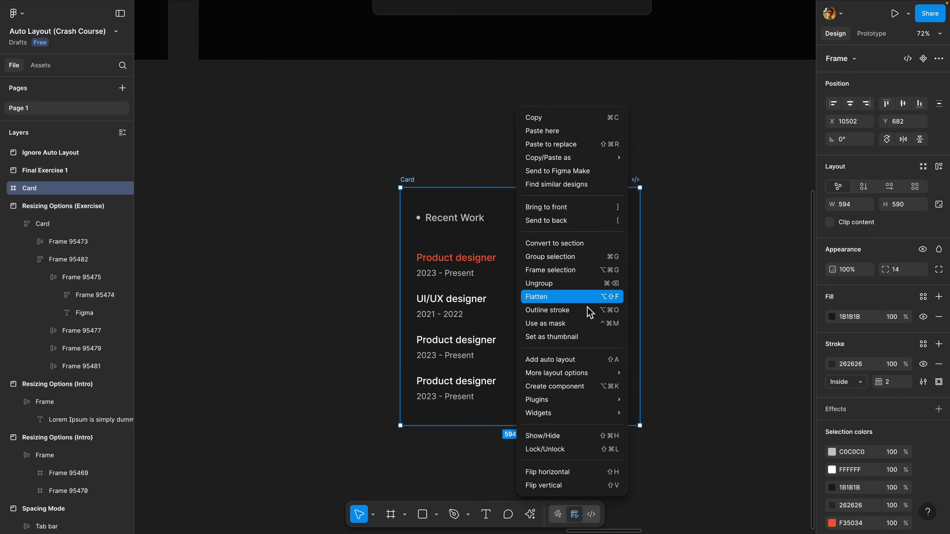
pyautogui.moveTo(575, 376)
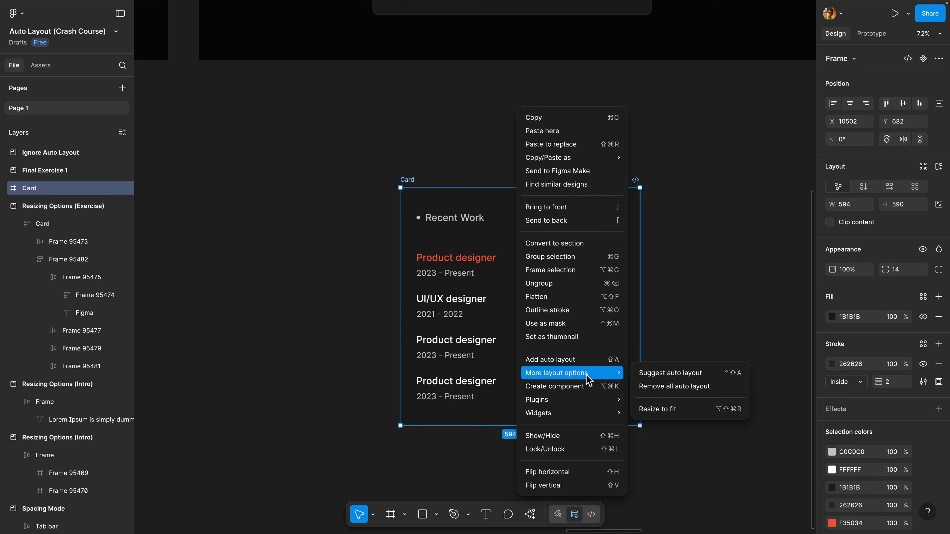
pyautogui.click(715, 375)
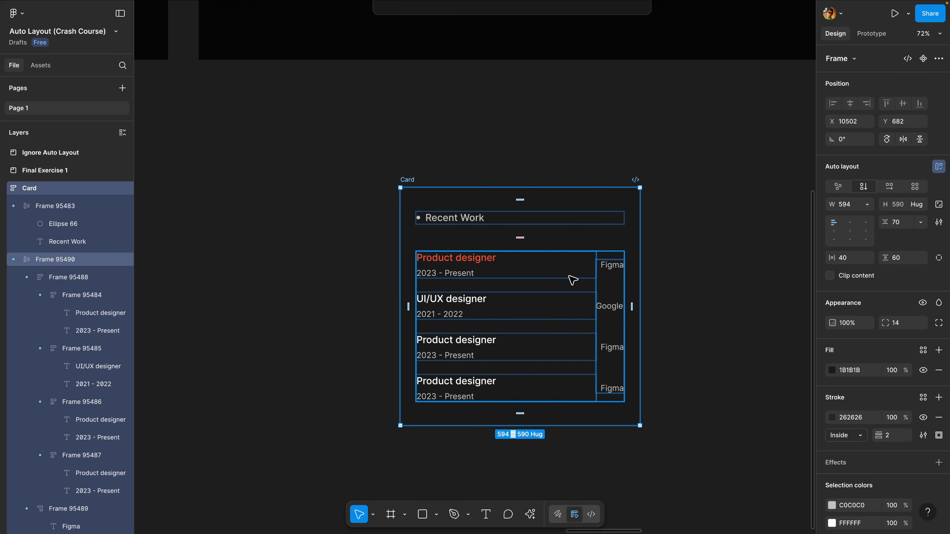
# Examine how the suggested auto layout nests the job titles, dates and company names in the separate Card
pyautogui.click(75, 279)
pyautogui.click(77, 295)
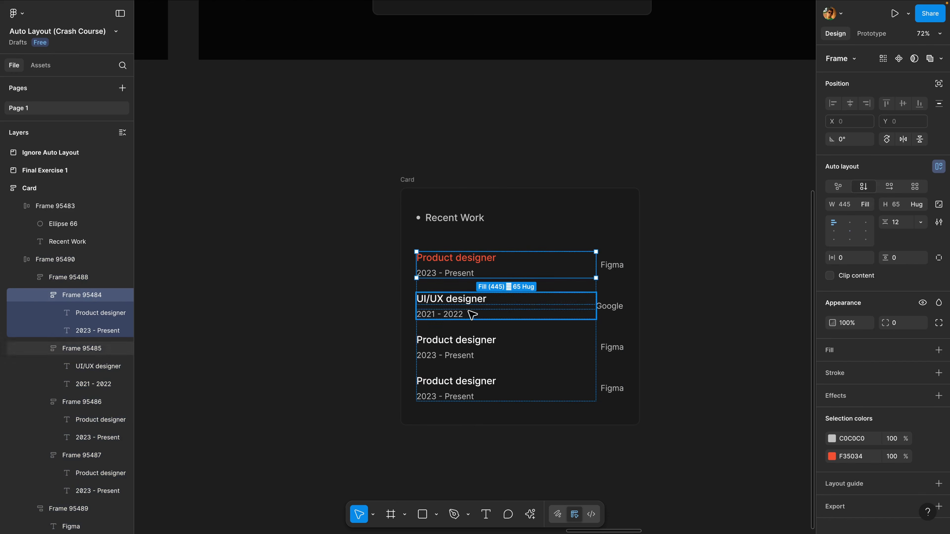
pyautogui.scroll(5, 563, 272)
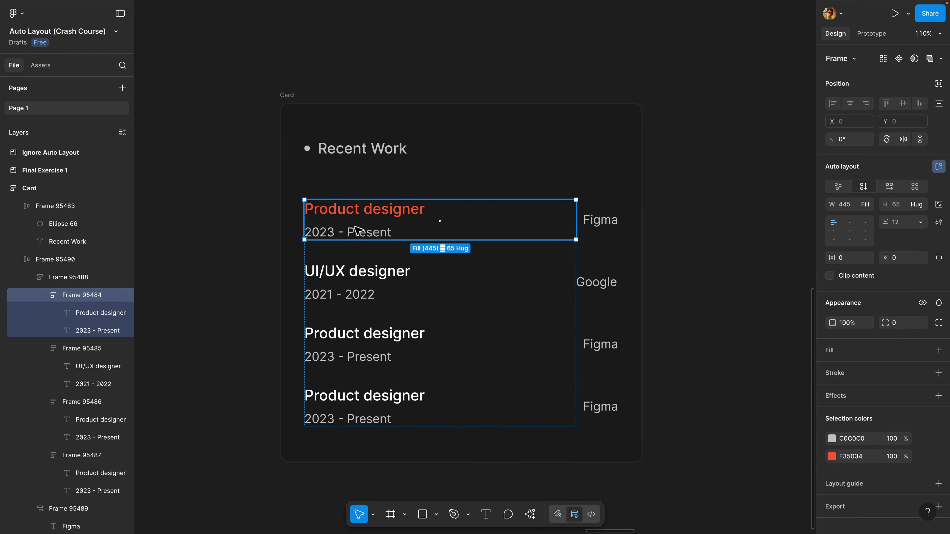
pyautogui.click(602, 221)
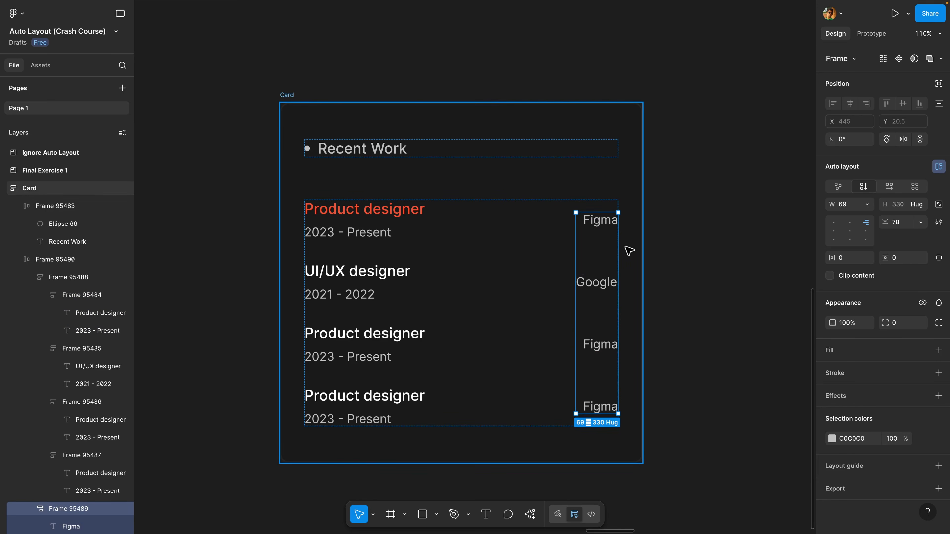
pyautogui.click(598, 220)
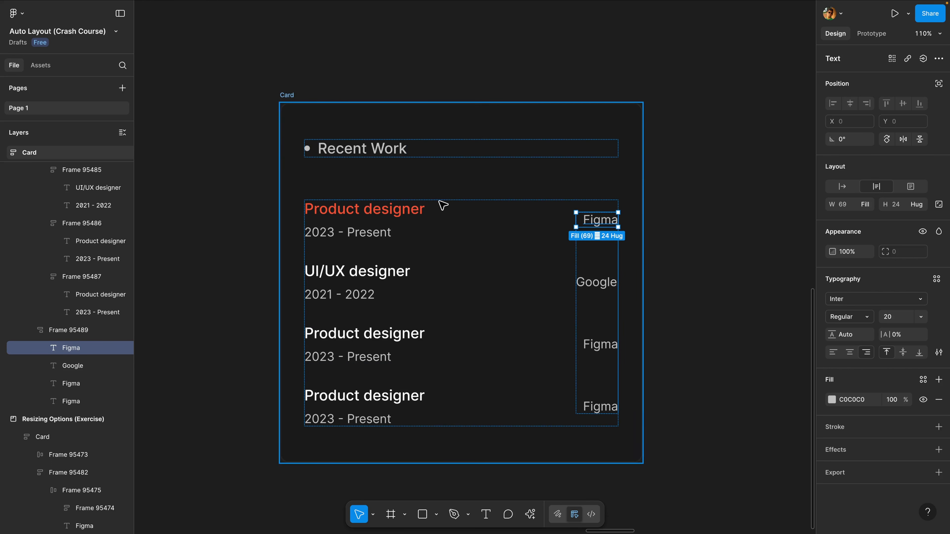
pyautogui.scroll(-5, 443, 205)
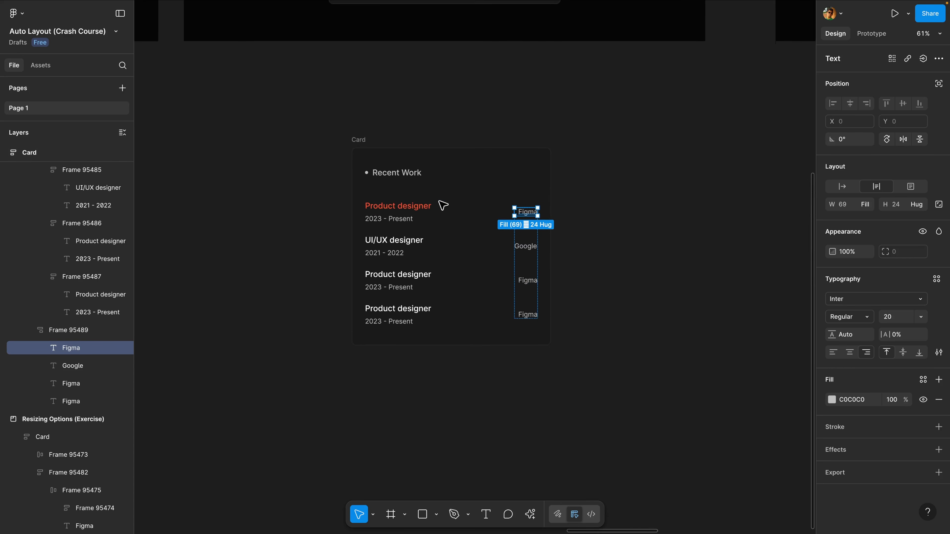
pyautogui.click(629, 162)
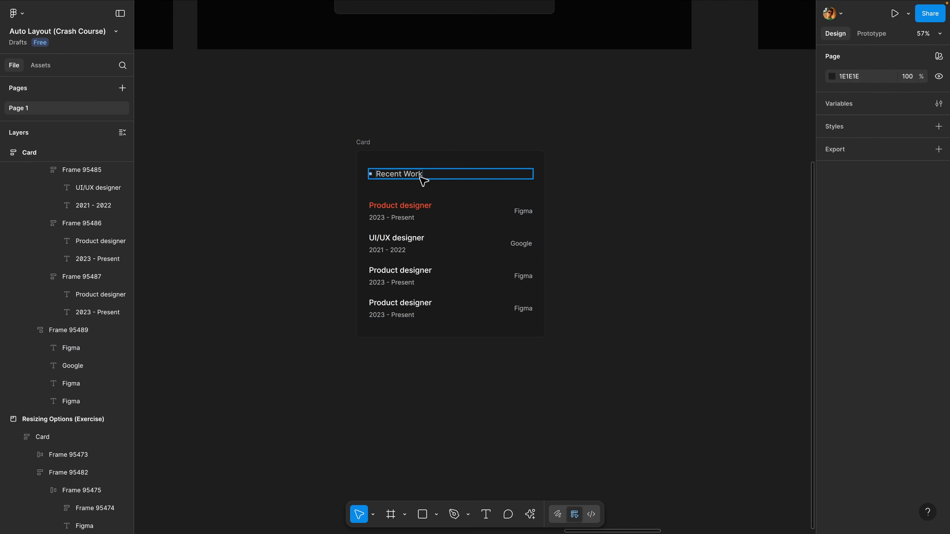
# Delete the separate Card below the Resizing Options (Exercise) section
pyautogui.scroll(5, 445, 134)
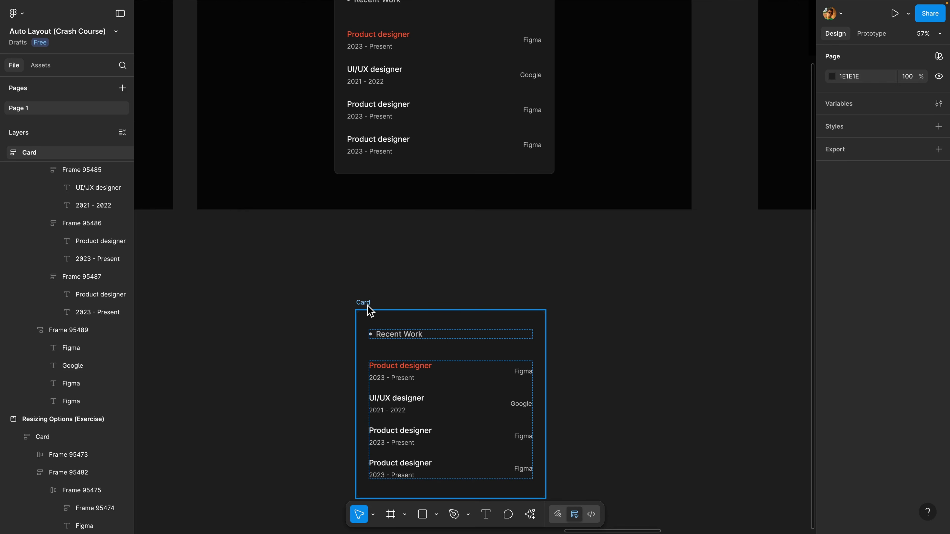
pyautogui.click(367, 306)
pyautogui.press('Delete')
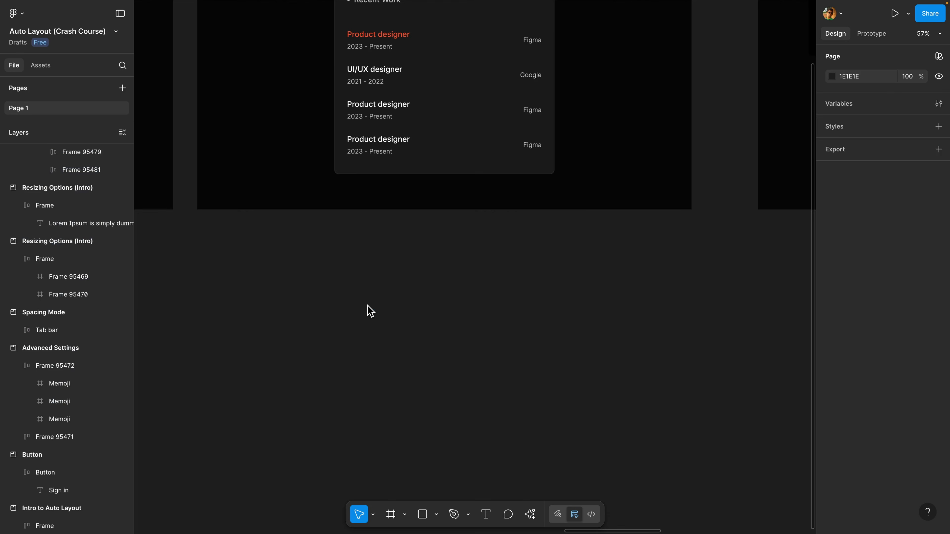
# Delete the empty white Card frame from the Final Exercise 1 section
pyautogui.scroll(-5, 502, 202)
pyautogui.hscroll(8, 502, 202)
pyautogui.scroll(2, 502, 202)
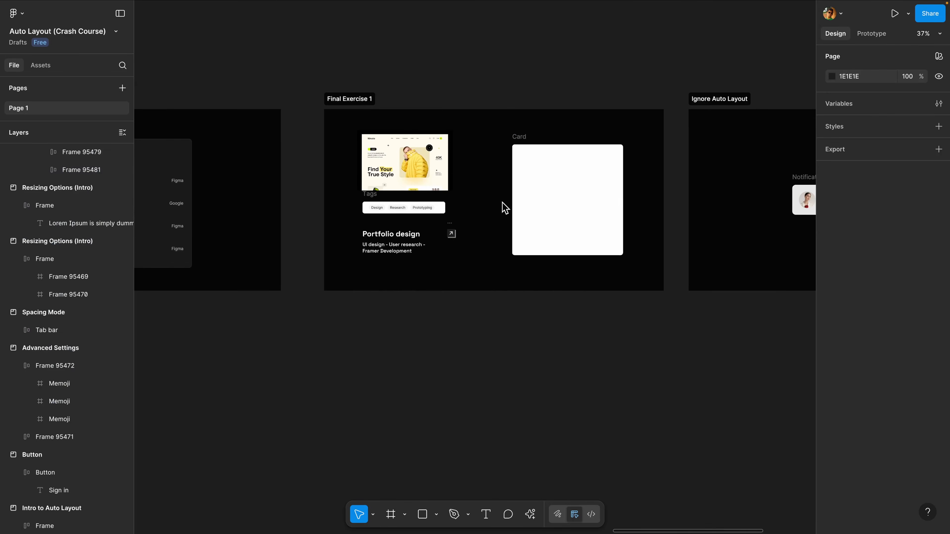
pyautogui.hscroll(1, 502, 202)
pyautogui.scroll(4, 502, 202)
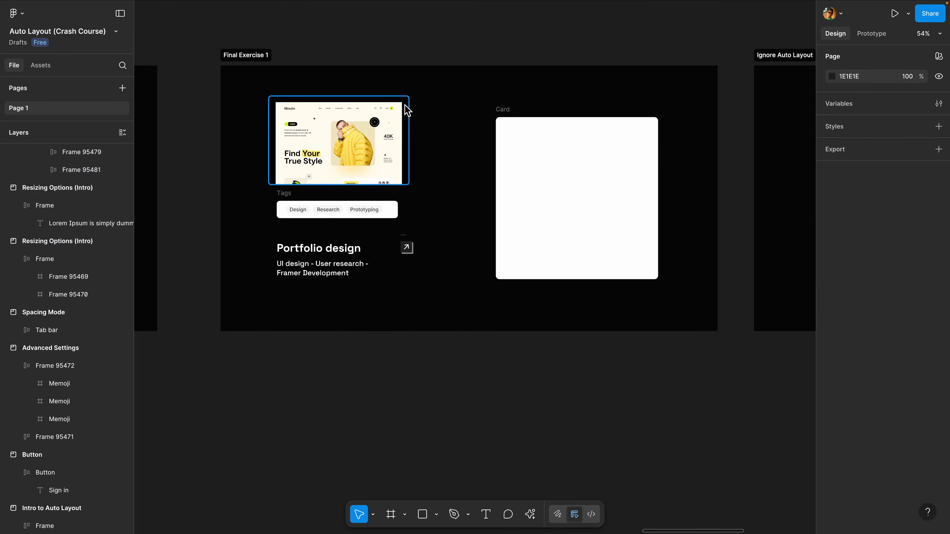
pyautogui.scroll(2, 408, 111)
pyautogui.scroll(2, 471, 166)
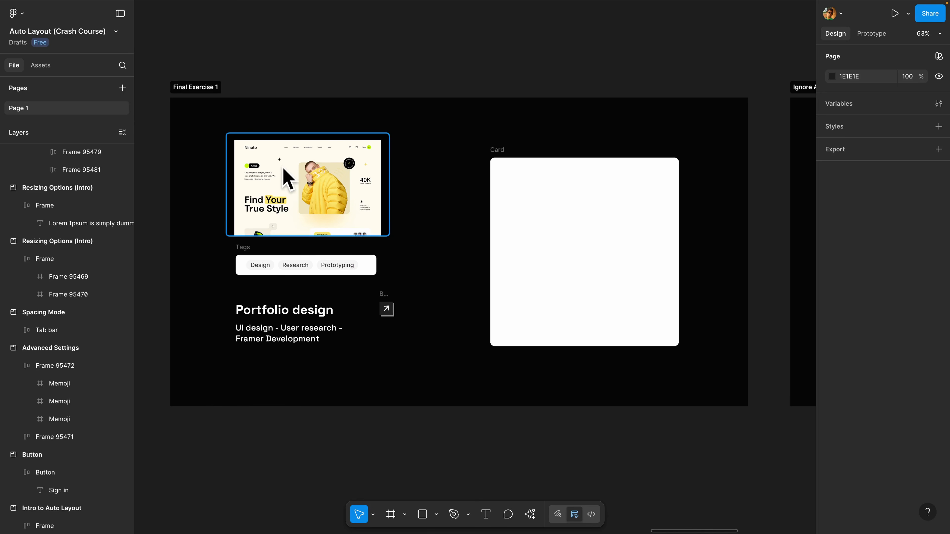
pyautogui.scroll(3, 273, 216)
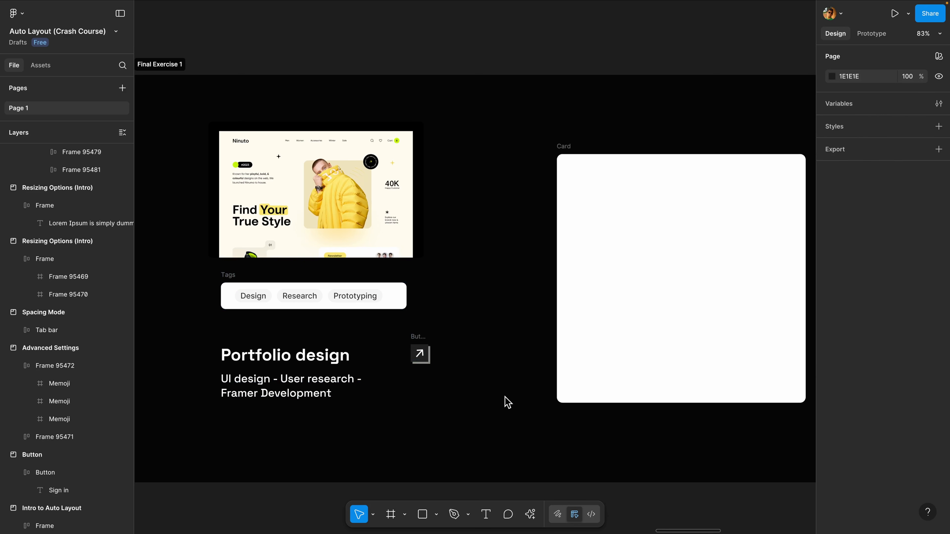
pyautogui.click(562, 147)
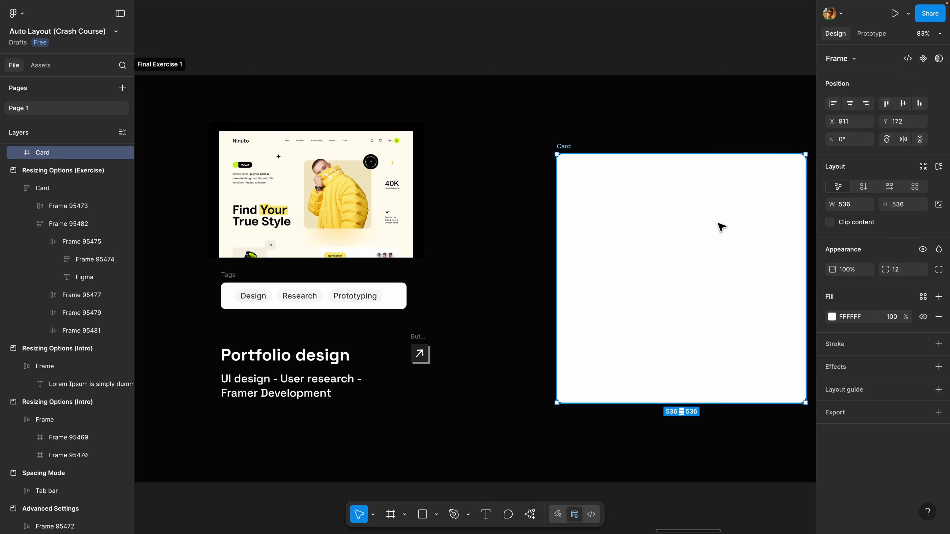
pyautogui.press('Delete')
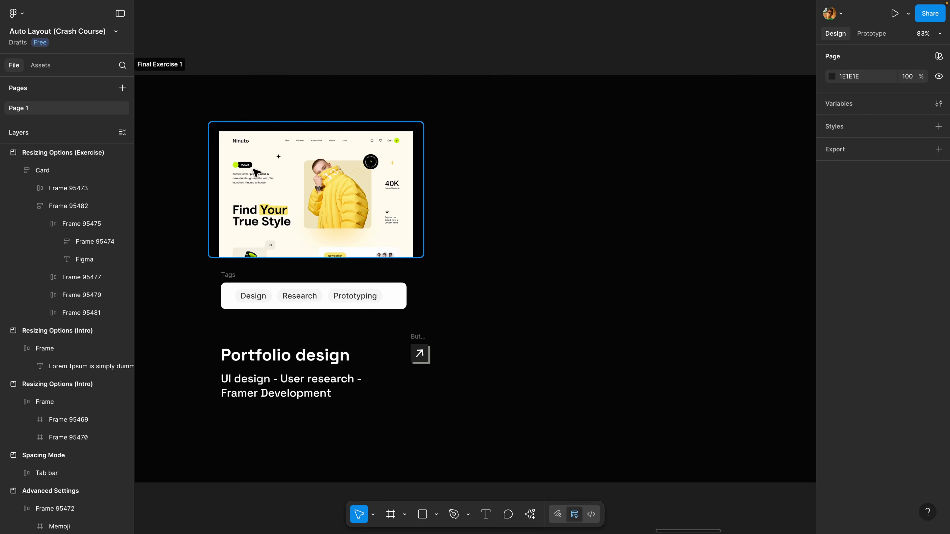
# Move the website thumbnail into the empty right half of the Final Exercise 1 section and wrap it in an auto layout frame named Card
pyautogui.click(258, 146)
pyautogui.moveTo(245, 165); pyautogui.dragTo(565, 179)
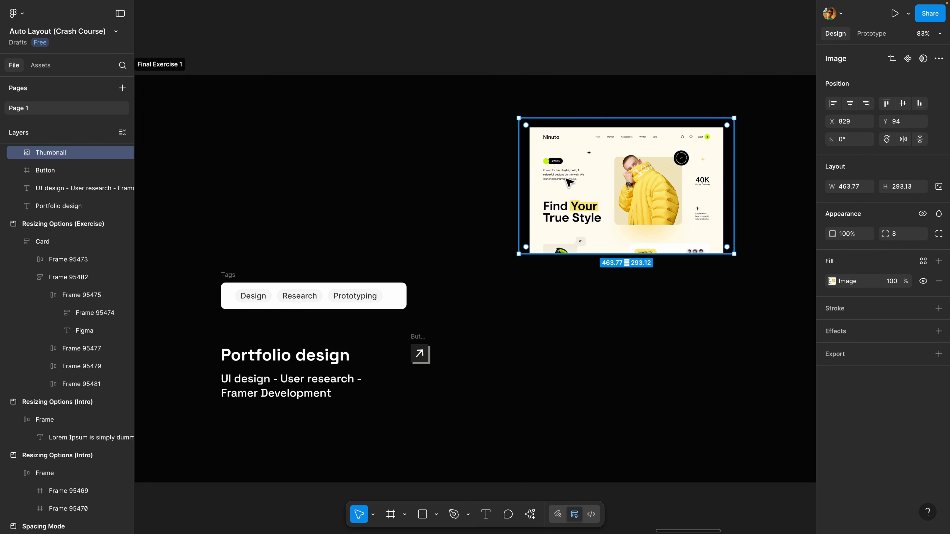
pyautogui.hotkey('shift', 'a')
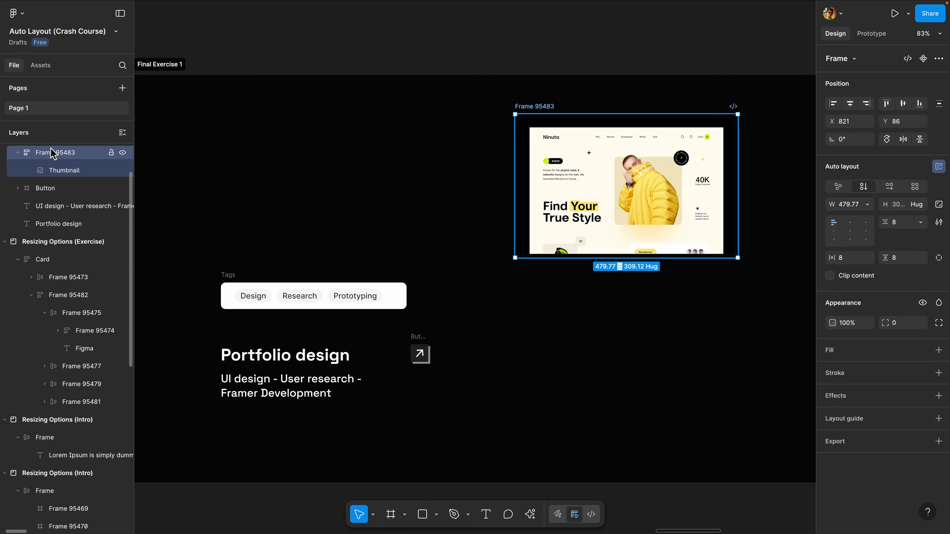
pyautogui.doubleClick(64, 153)
pyautogui.write('Card')
pyautogui.press('Return')
# Give the new Card a white FFFFFF fill and set its horizontal and vertical padding to 16
pyautogui.click(939, 350)
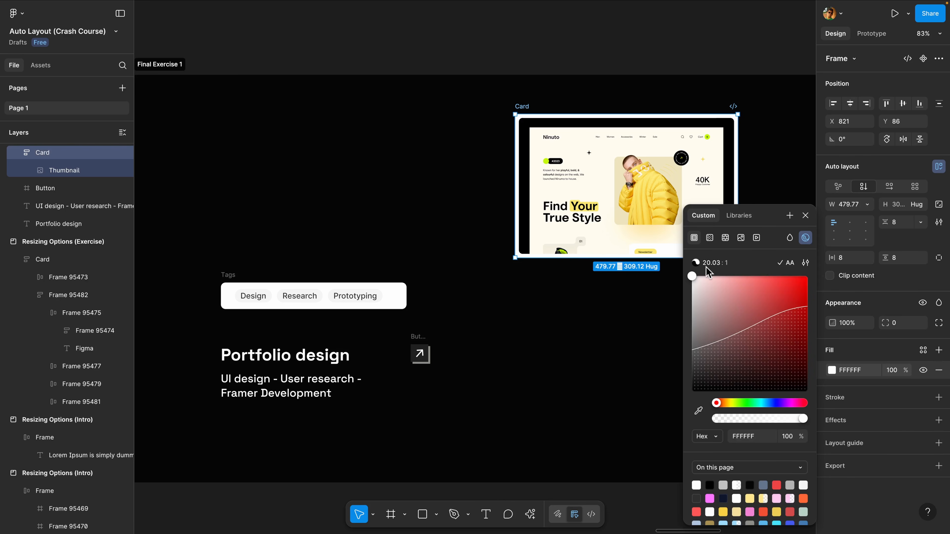
pyautogui.click(805, 216)
pyautogui.click(843, 257)
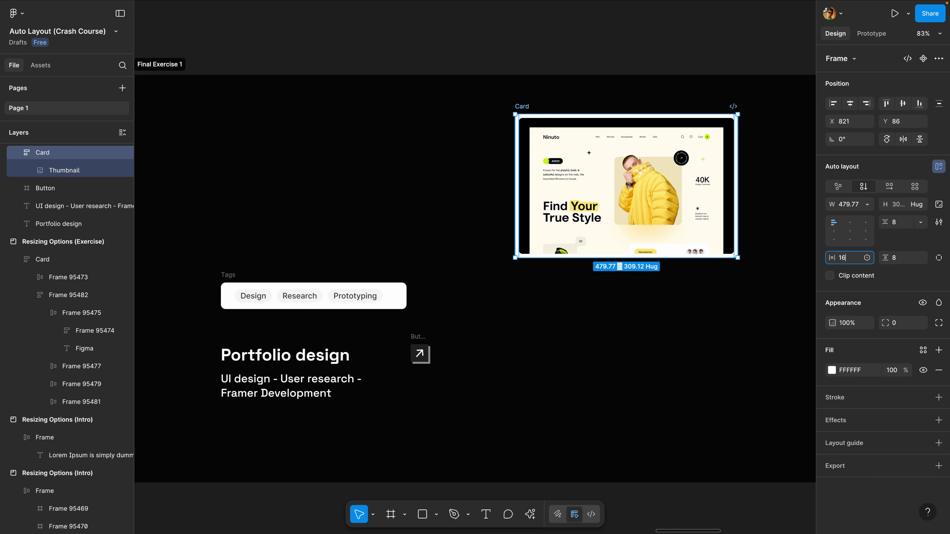
pyautogui.write('16')
pyautogui.press('Return')
pyautogui.click(898, 260)
pyautogui.write('1')
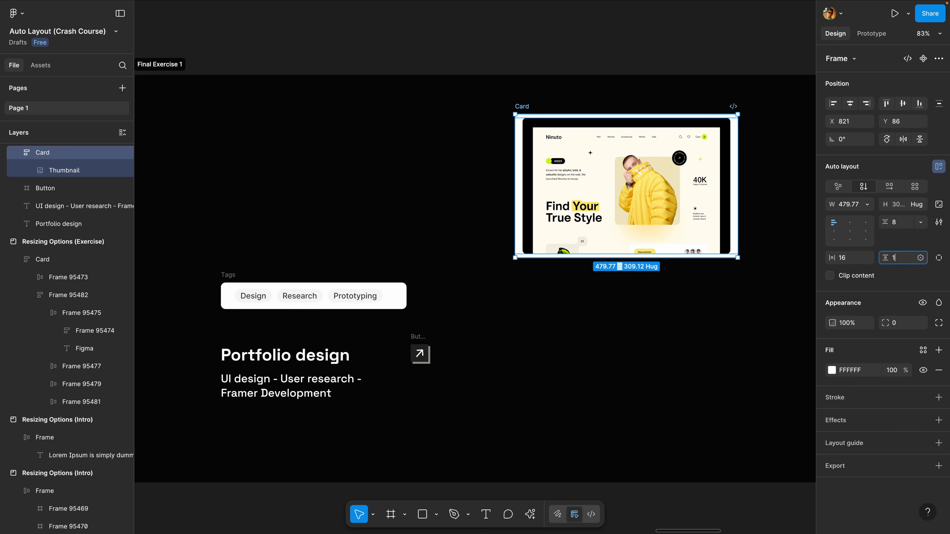
pyautogui.write('6')
pyautogui.press('Return')
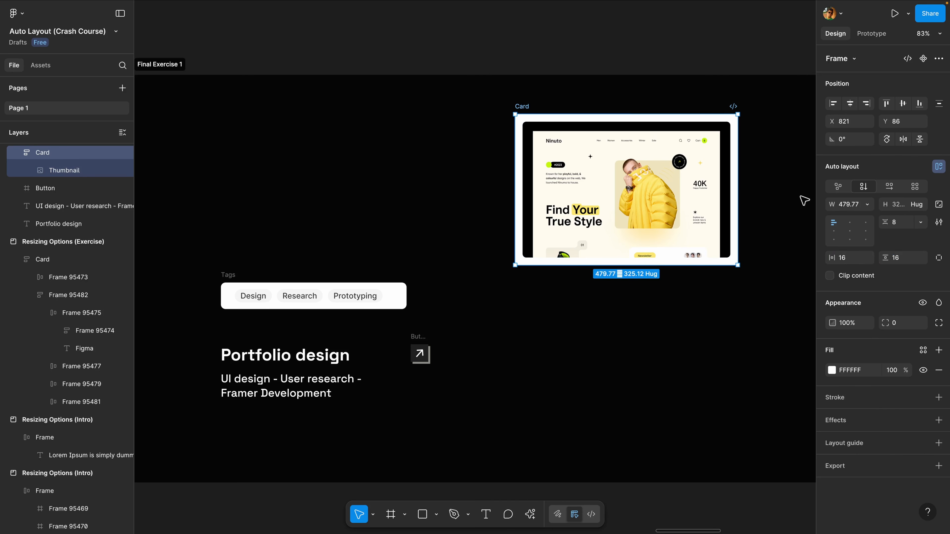
# Set the Card's corner radius to 16
pyautogui.moveTo(885, 322); pyautogui.dragTo(918, 322)
pyautogui.moveTo(29, 320); pyautogui.dragTo(115, 319)
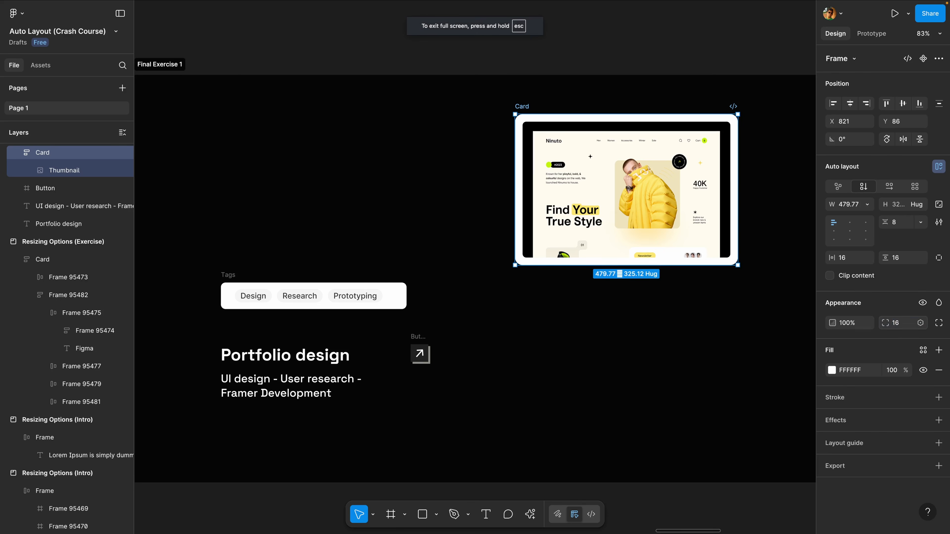
pyautogui.click(217, 311)
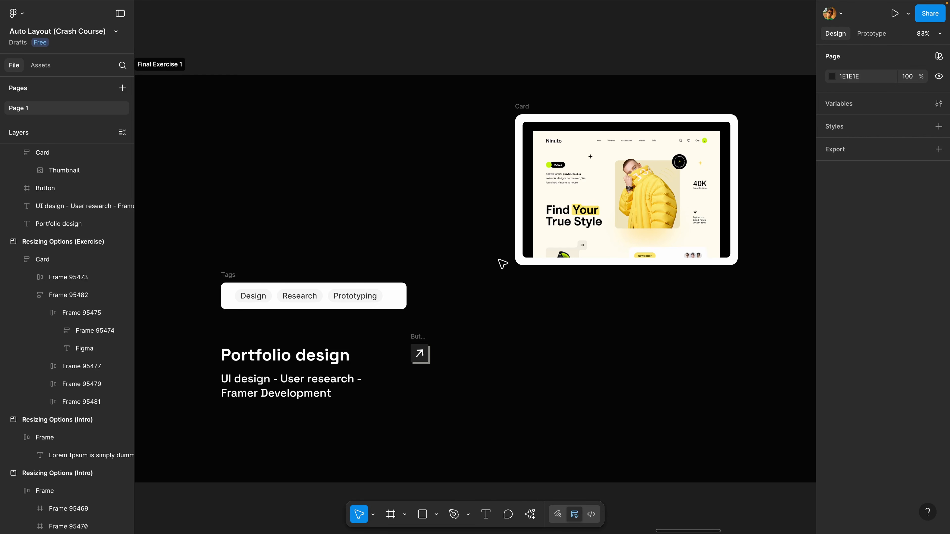
# Move the "Portfolio design" title into the Card below the thumbnail and change its text colour to 1F1F1F
pyautogui.click(250, 358)
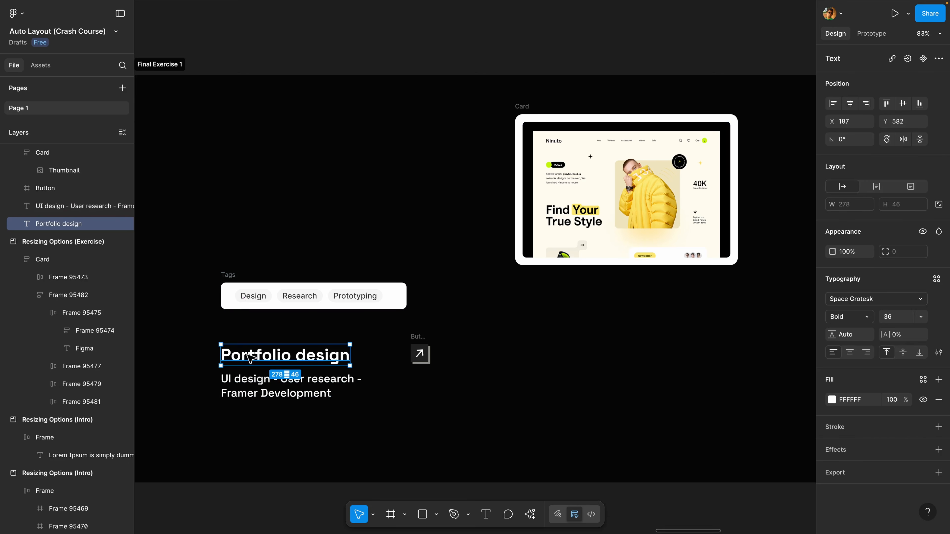
pyautogui.moveTo(247, 359); pyautogui.dragTo(538, 274)
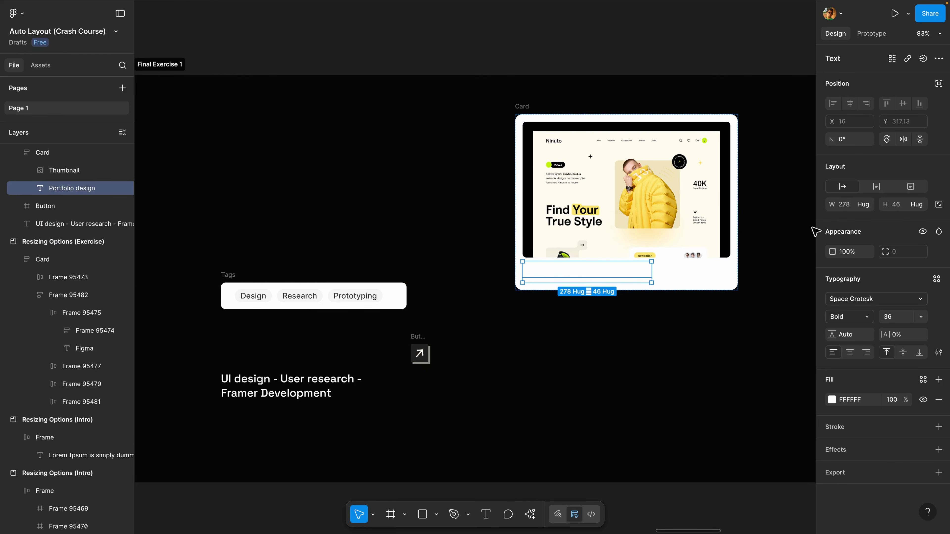
pyautogui.click(831, 399)
pyautogui.moveTo(735, 361); pyautogui.dragTo(689, 384)
pyautogui.click(451, 390)
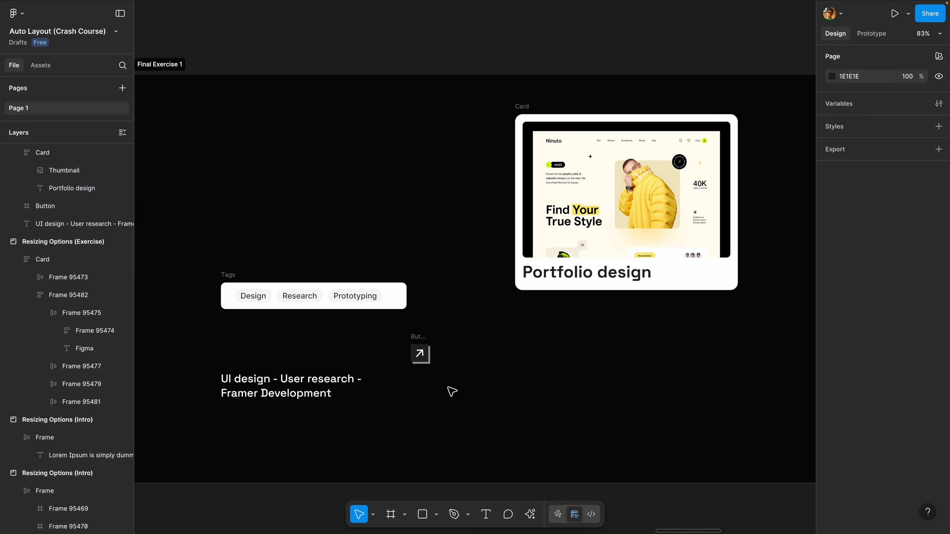
# Move the "UI design - User research - Framer Development" text into the Card below the title and colour it 484848
pyautogui.click(271, 387)
pyautogui.moveTo(264, 387); pyautogui.dragTo(531, 303)
pyautogui.click(831, 399)
pyautogui.moveTo(691, 322); pyautogui.dragTo(670, 363)
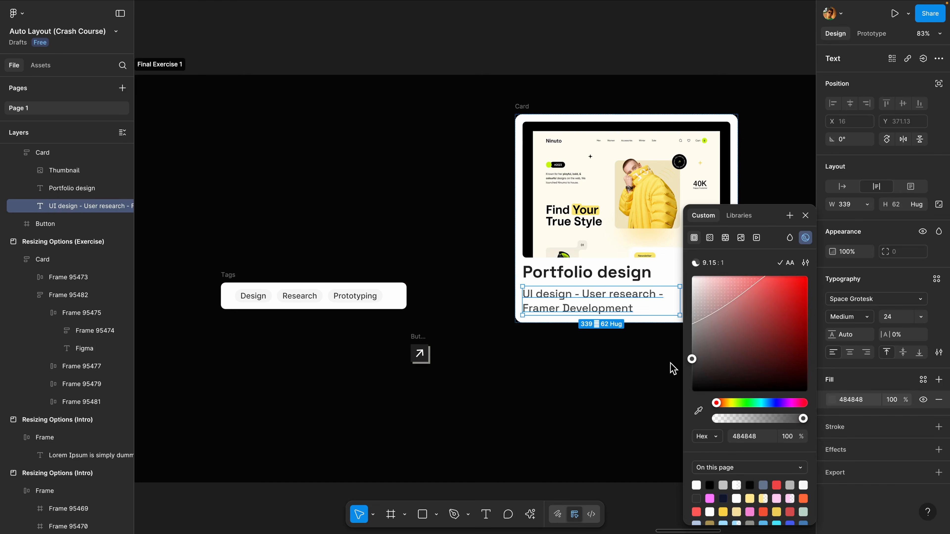
pyautogui.click(585, 382)
# Wrap the Card's title and description texts in an auto layout frame named "Title & Description"
pyautogui.click(579, 309)
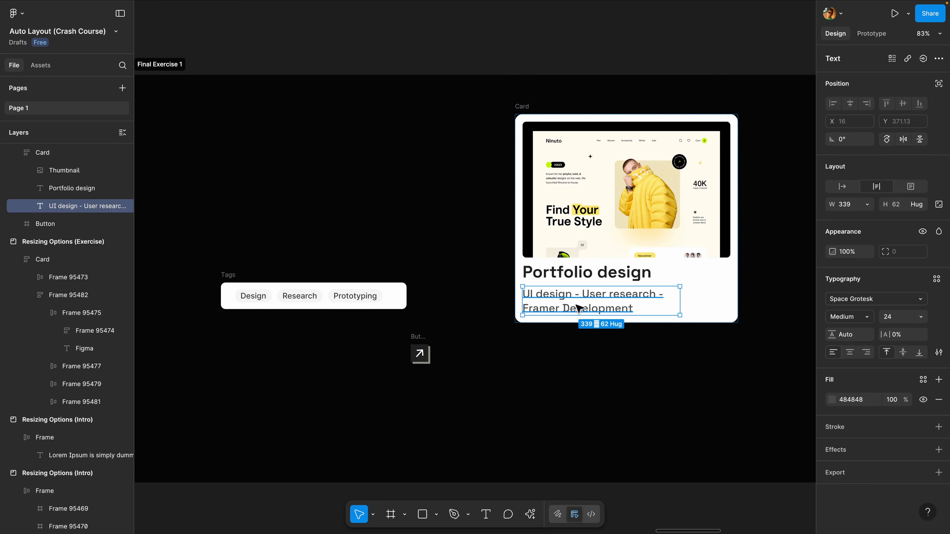
pyautogui.keyDown('shift'); pyautogui.click(580, 276); pyautogui.keyUp('shift')
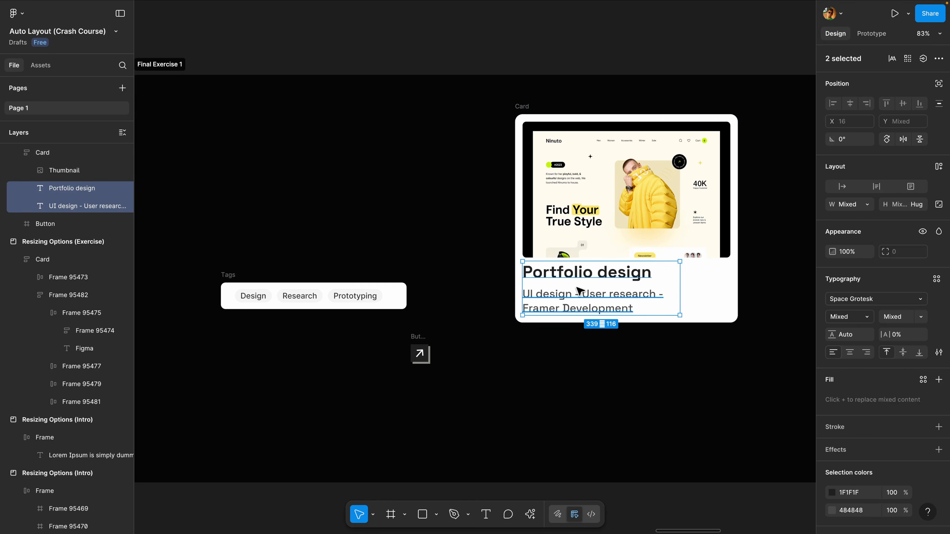
pyautogui.hotkey('shift', 'a')
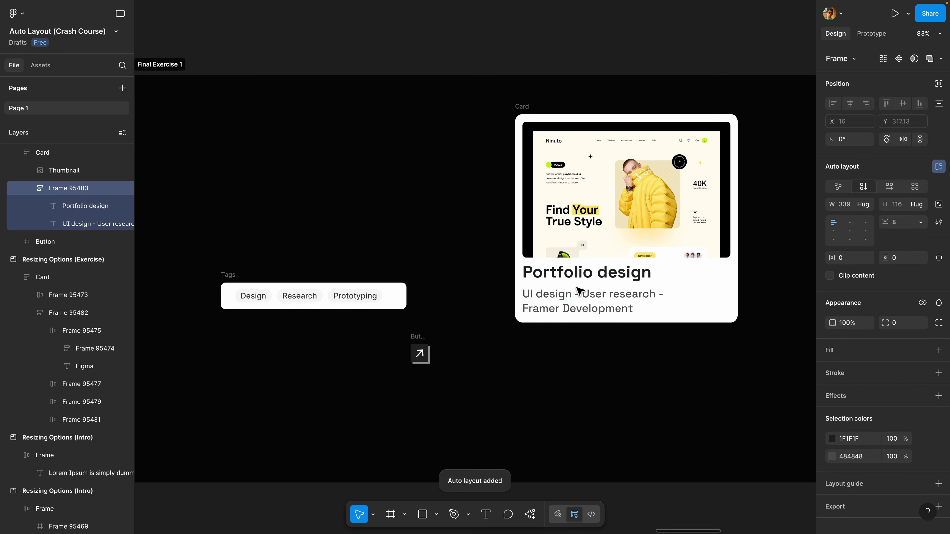
pyautogui.doubleClick(61, 189)
pyautogui.write('Title & Description')
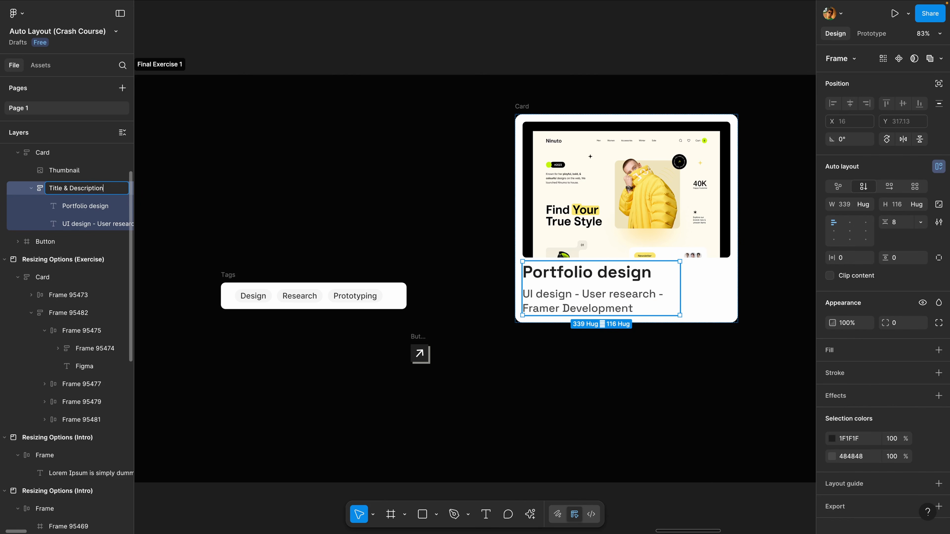
pyautogui.press('Return')
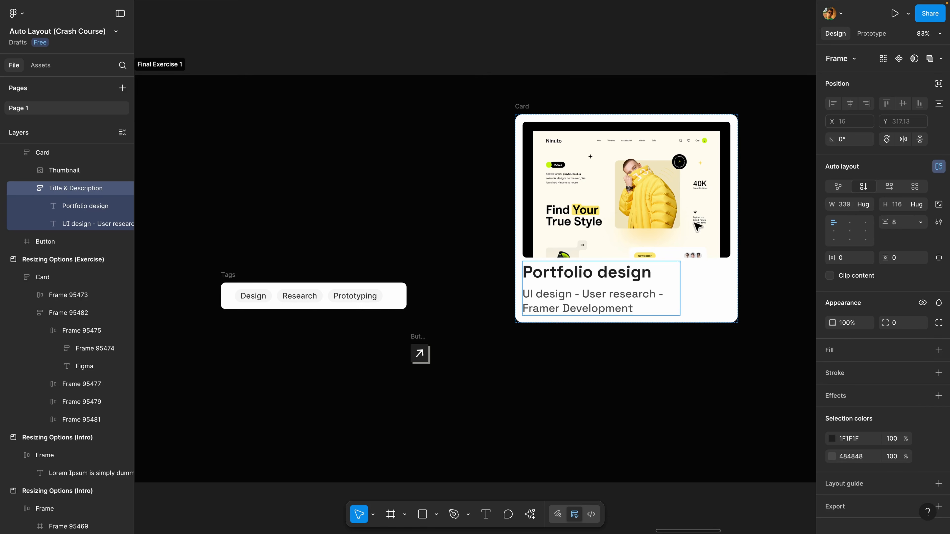
# Move the Design, Research and Prototyping badges out of Tags into the Card, between the thumbnail and the title
pyautogui.click(254, 296)
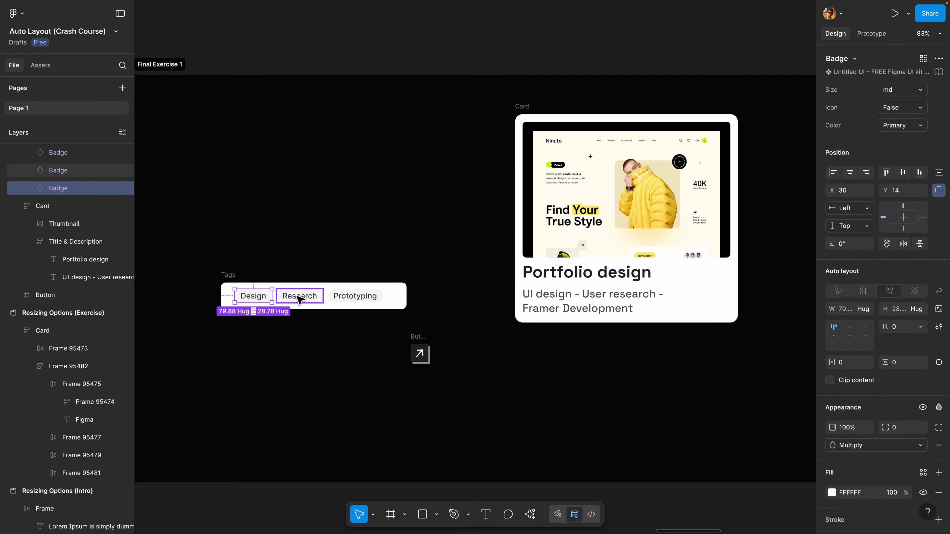
pyautogui.keyDown('shift'); pyautogui.click(299, 299); pyautogui.keyUp('shift')
pyautogui.keyDown('shift'); pyautogui.click(331, 298); pyautogui.keyUp('shift')
pyautogui.moveTo(301, 300); pyautogui.dragTo(526, 268)
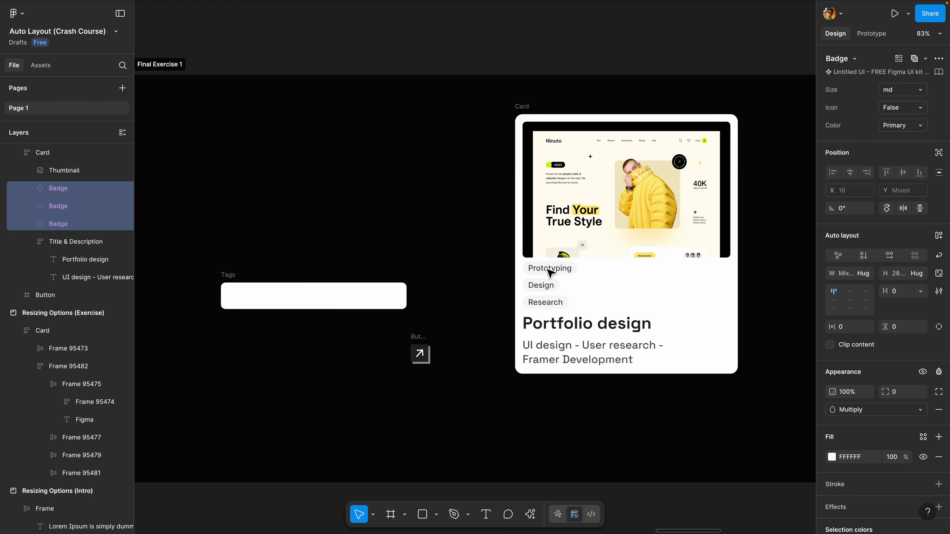
pyautogui.click(516, 168)
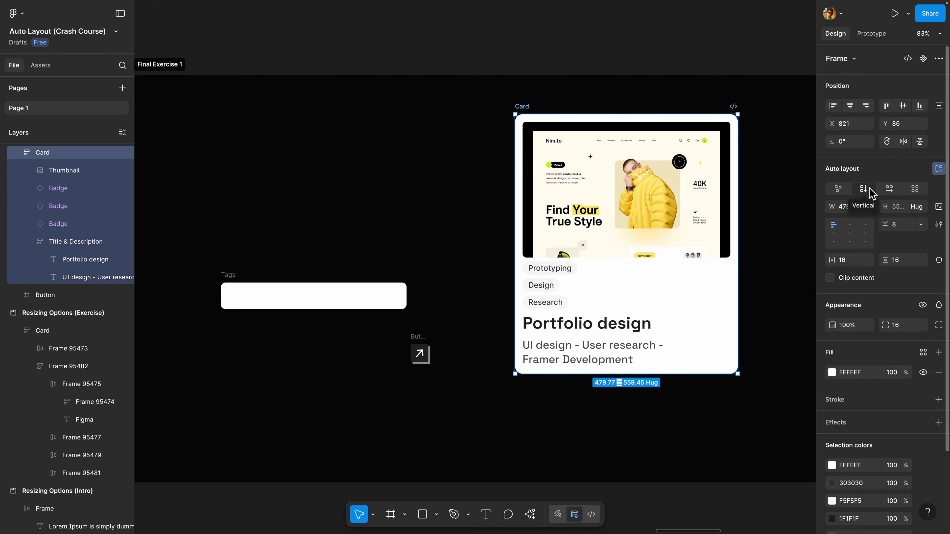
# Wrap the three badges in their own auto layout frame and set its direction to horizontal
pyautogui.click(560, 269)
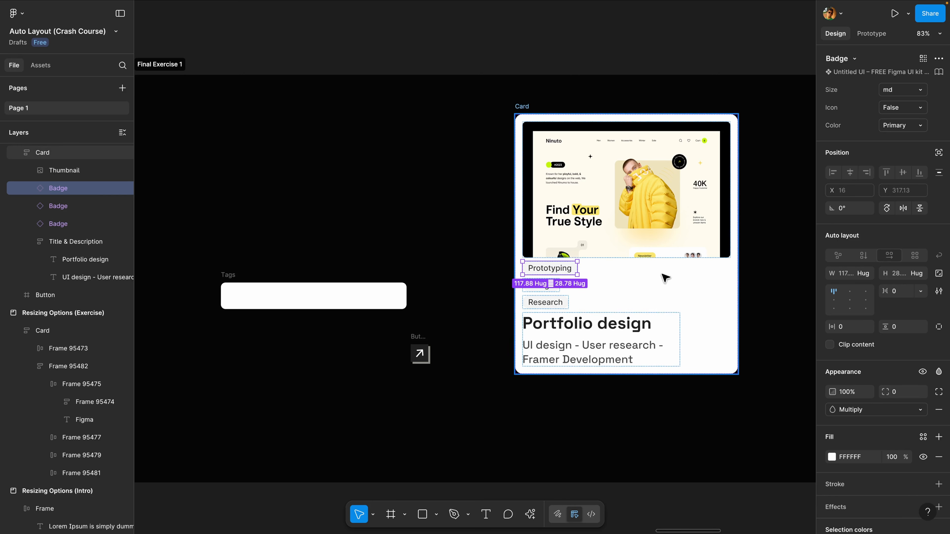
pyautogui.keyDown('shift'); pyautogui.click(541, 285); pyautogui.keyUp('shift')
pyautogui.keyDown('shift'); pyautogui.click(545, 302); pyautogui.keyUp('shift')
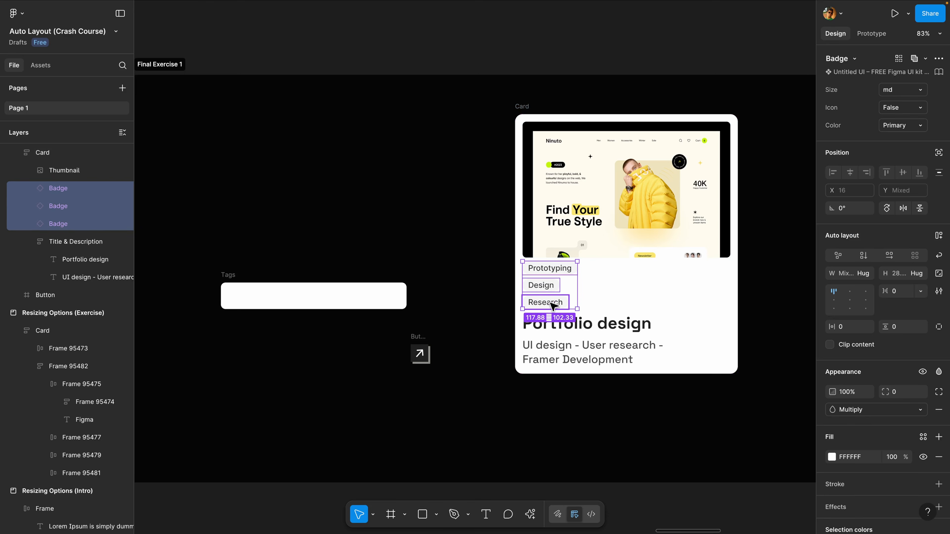
pyautogui.hotkey('shift', 'a')
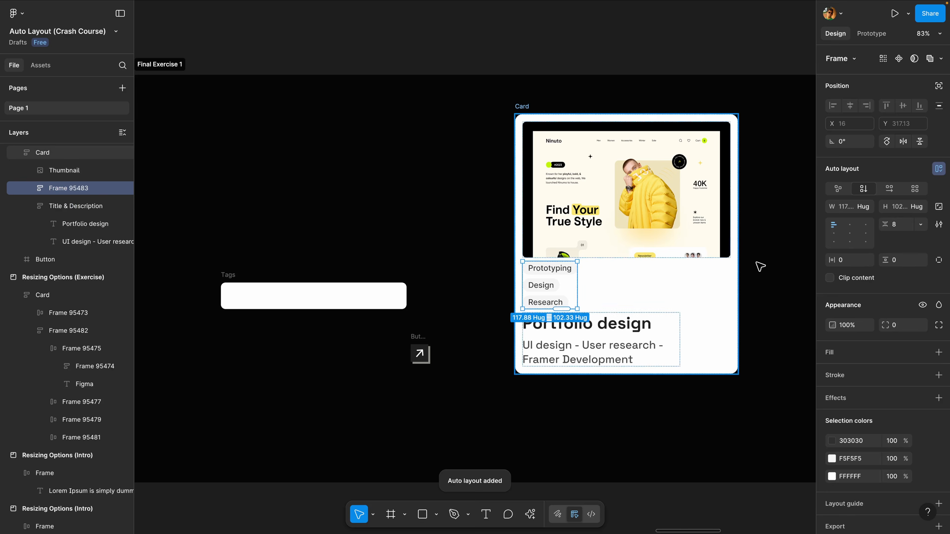
pyautogui.click(889, 188)
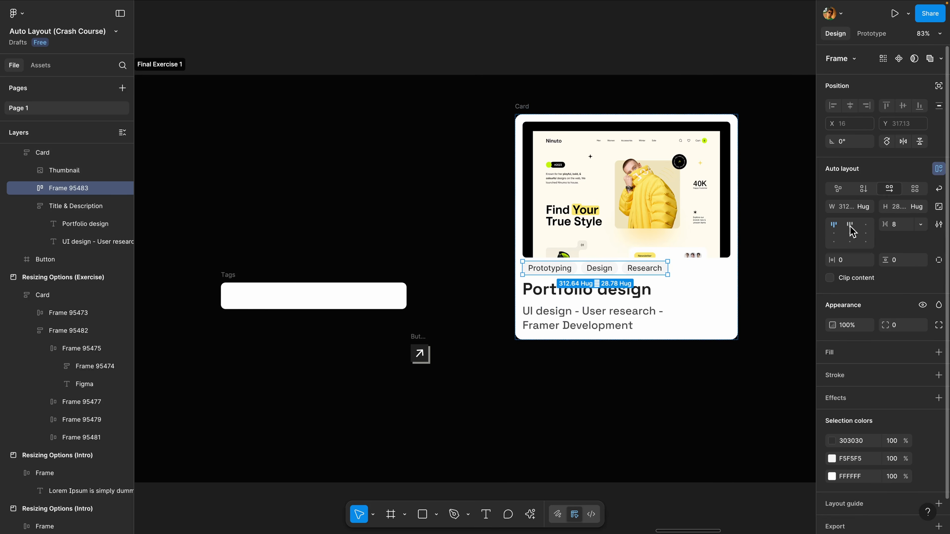
# Move the arrow button into the Card between the badges and the title, and delete the empty Tags frame
pyautogui.click(419, 340)
pyautogui.moveTo(414, 337); pyautogui.dragTo(509, 261)
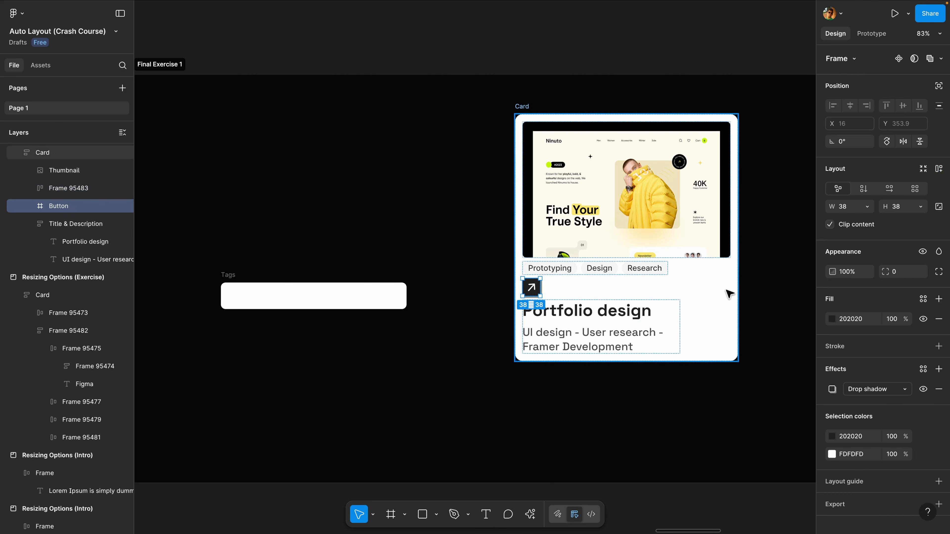
pyautogui.click(227, 275)
pyautogui.press('Delete')
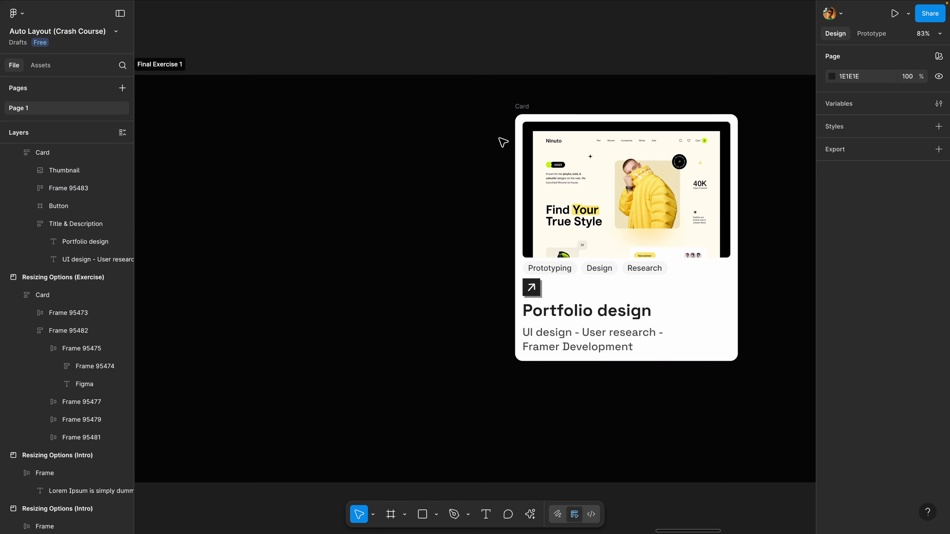
# Move the Card toward the middle of the Final Exercise 1 section and centre it horizontally
pyautogui.moveTo(521, 109); pyautogui.dragTo(368, 122)
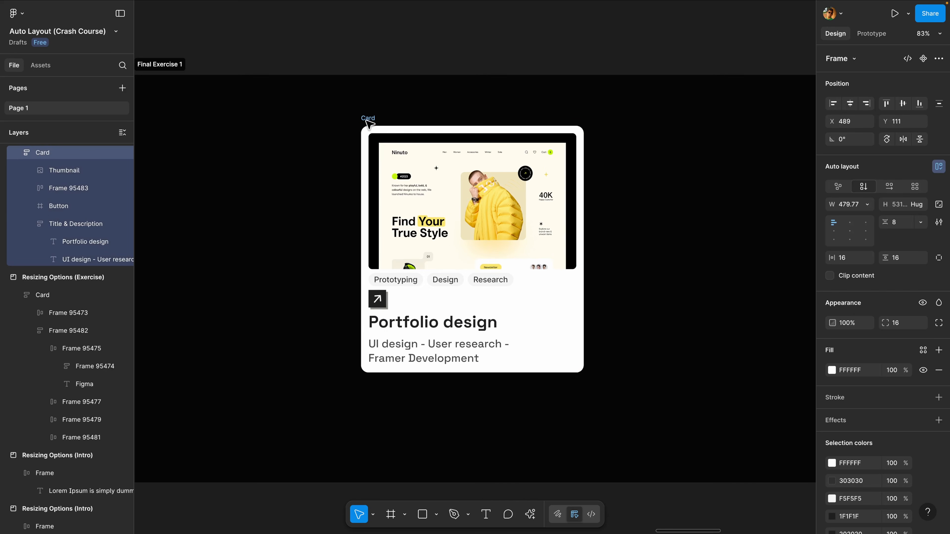
pyautogui.click(849, 104)
# Wrap the arrow button and the Title & Description group in one auto layout frame with horizontal direction
pyautogui.hotkey('shift', '0')
pyautogui.click(434, 286)
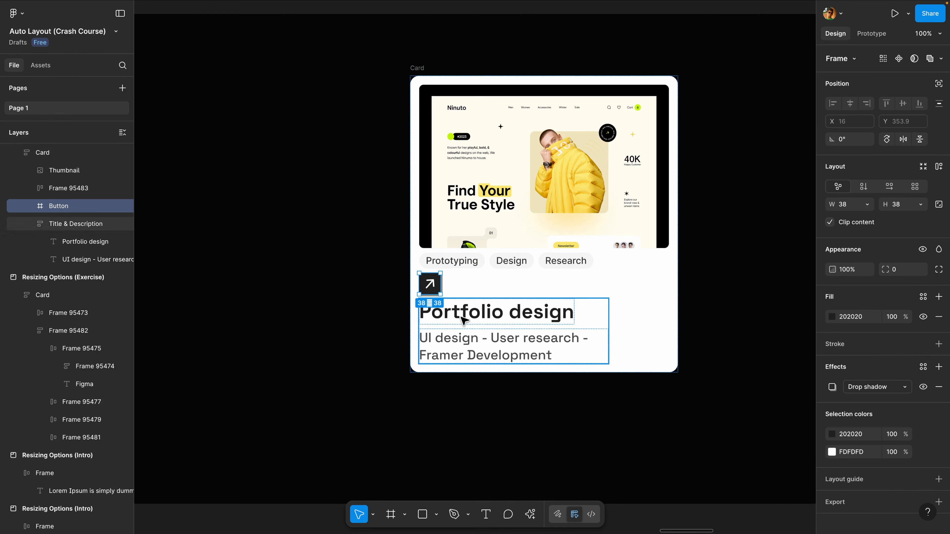
pyautogui.keyDown('shift'); pyautogui.click(427, 305); pyautogui.keyUp('shift')
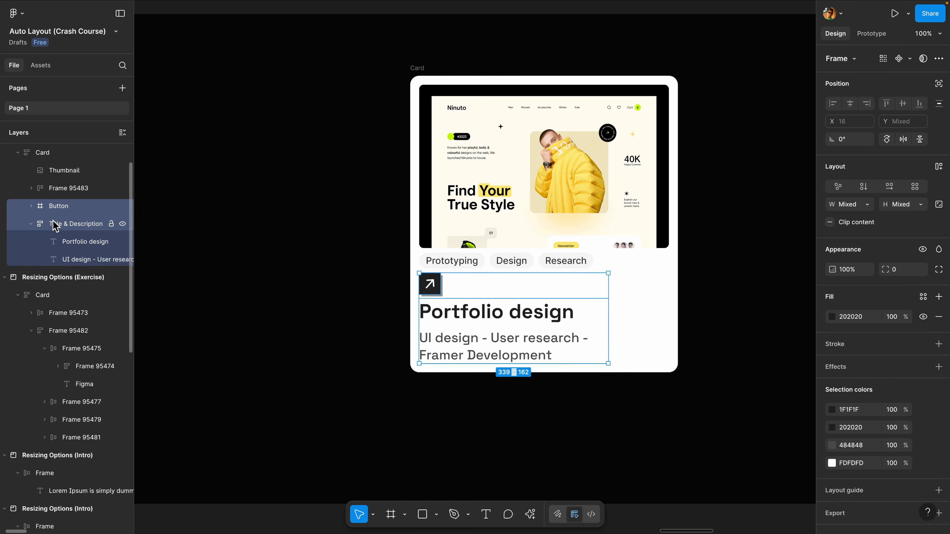
pyautogui.hotkey('shift', 'a')
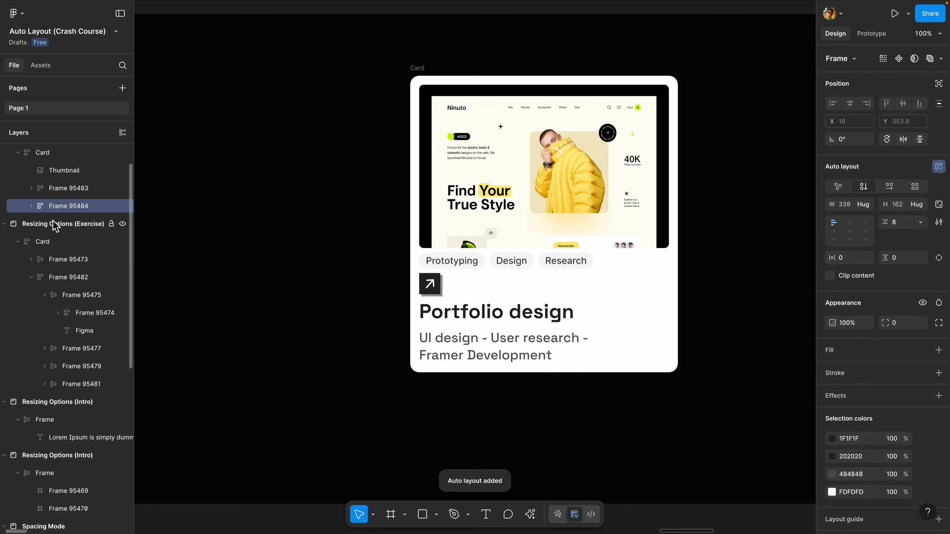
pyautogui.click(892, 191)
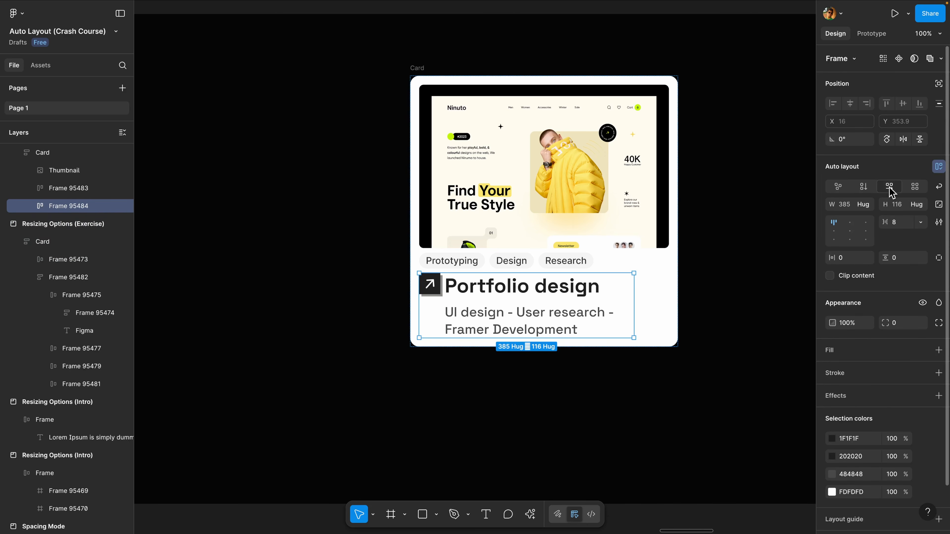
# Reorder the new frame's contents so the arrow button comes after the title and description
pyautogui.click(432, 288)
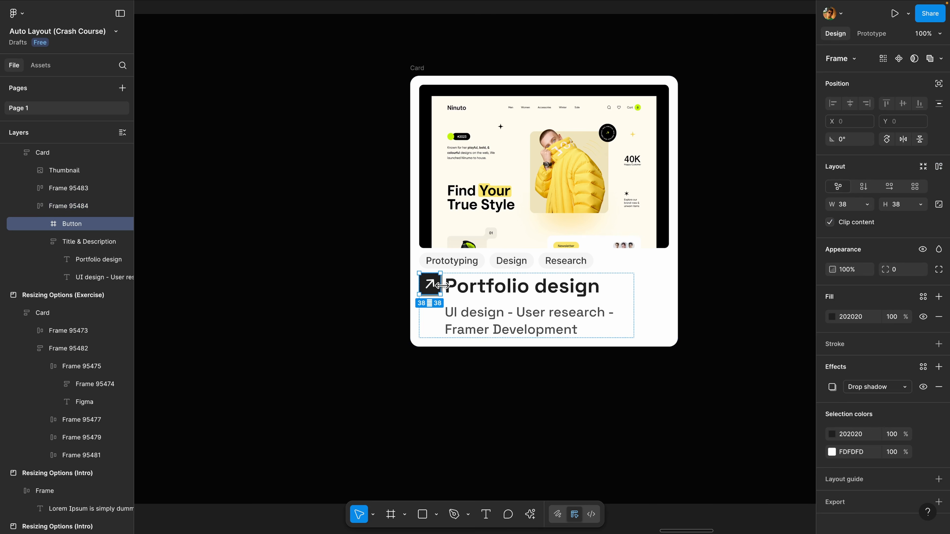
pyautogui.press('Right')
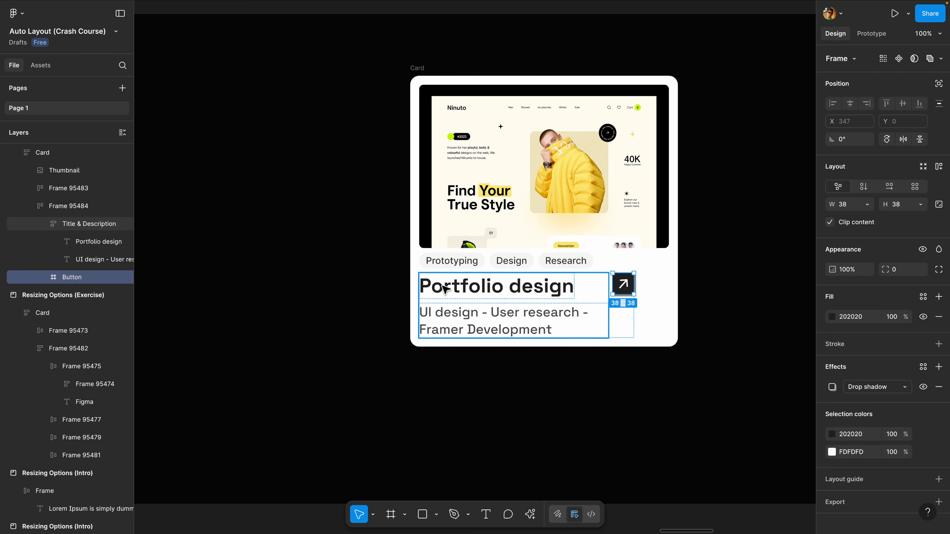
pyautogui.press('Escape')
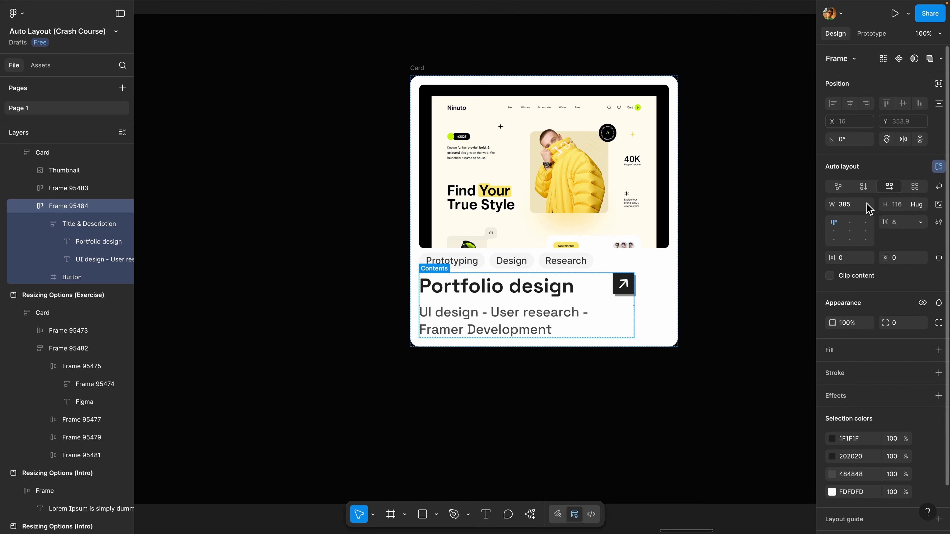
# Set the width of the frame holding the title and button to Fill container and rename it Content
pyautogui.click(867, 203)
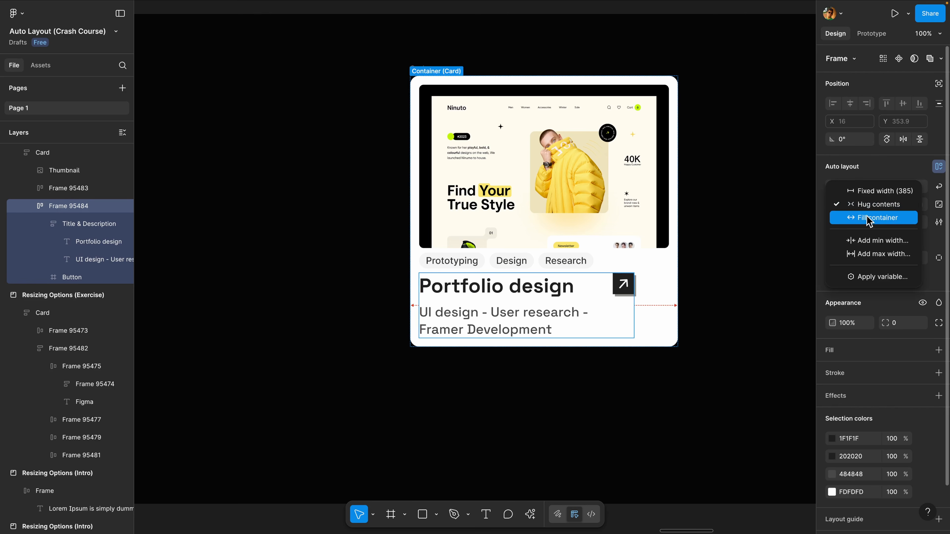
pyautogui.click(867, 216)
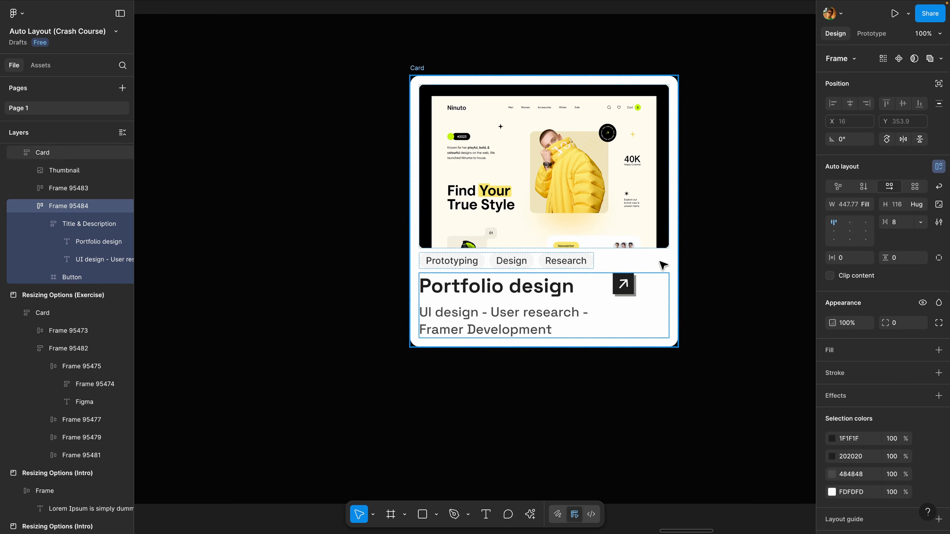
pyautogui.doubleClick(71, 207)
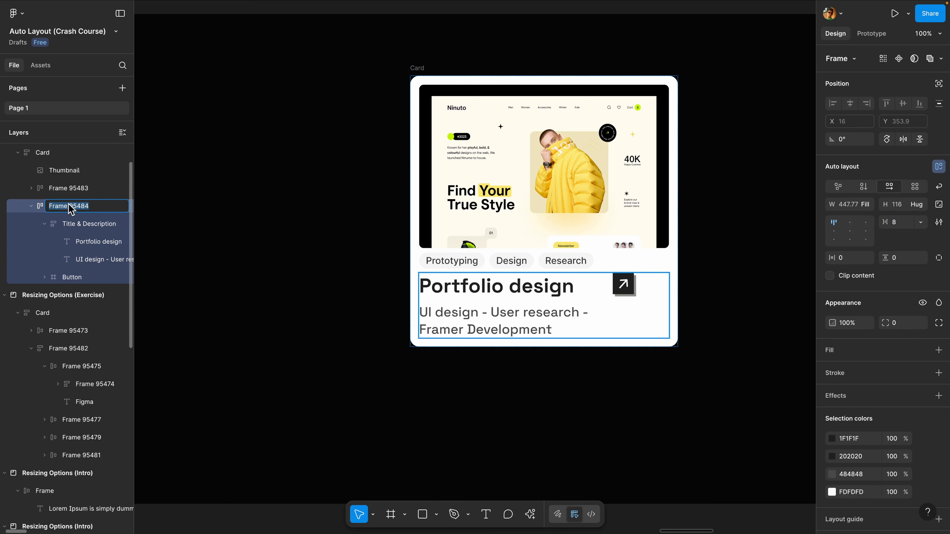
pyautogui.write('Co')
pyautogui.press('Return')
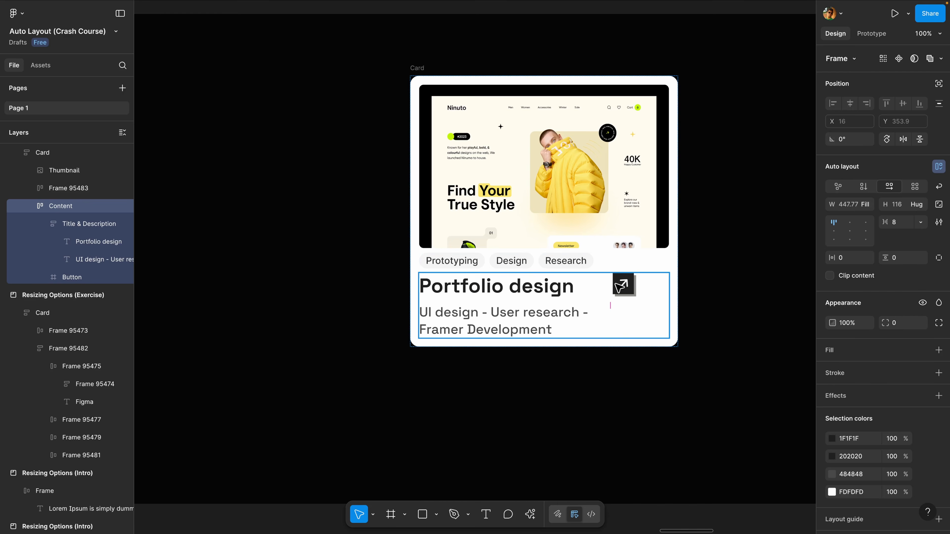
# Set the Content frame's horizontal gap to Auto so the arrow button sits at the Card's far edge
pyautogui.click(616, 289)
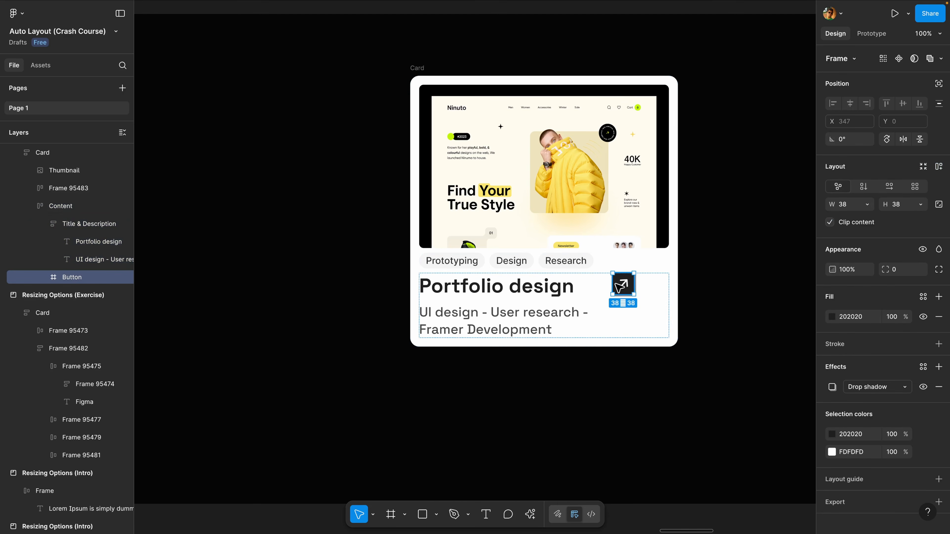
pyautogui.click(660, 283)
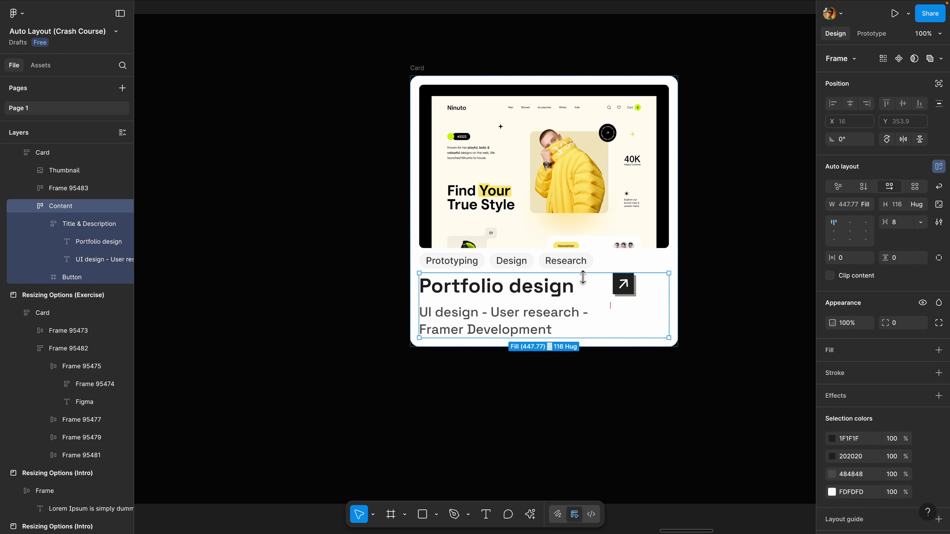
pyautogui.scroll(-3, 259, 244)
pyautogui.hscroll(-10, 258, 244)
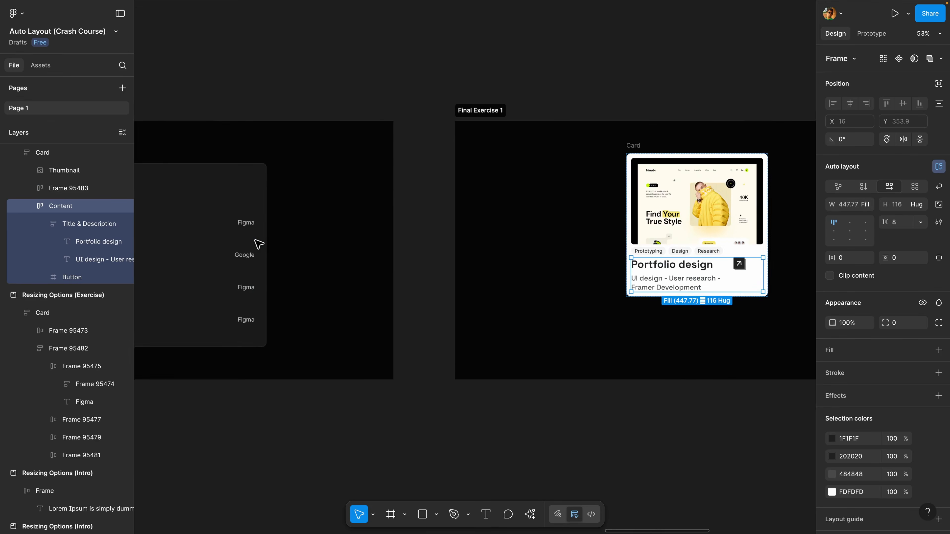
pyautogui.hscroll(10, 484, 261)
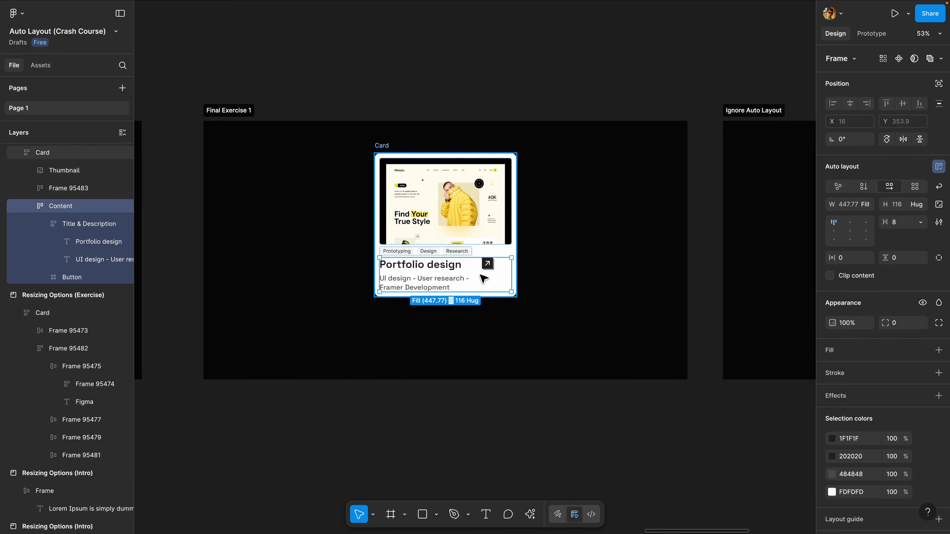
pyautogui.scroll(5, 484, 275)
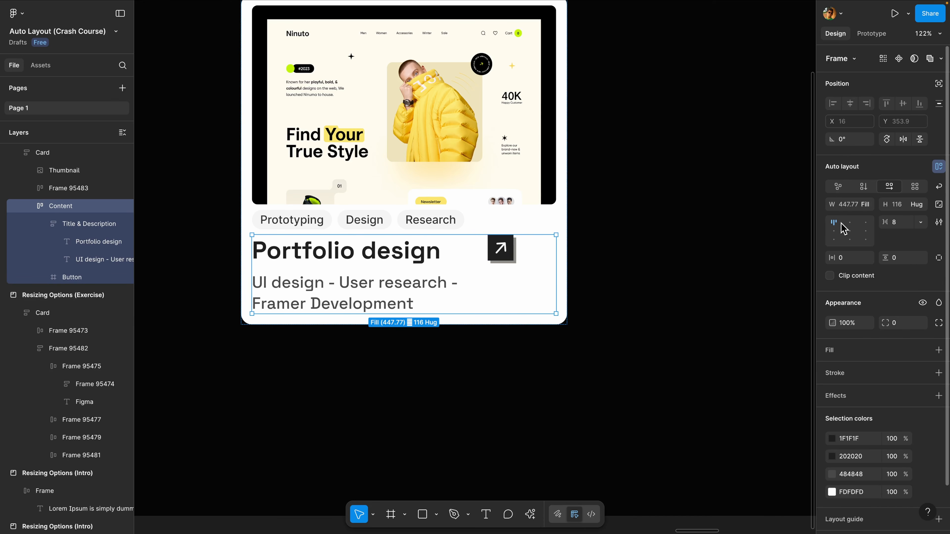
pyautogui.click(920, 223)
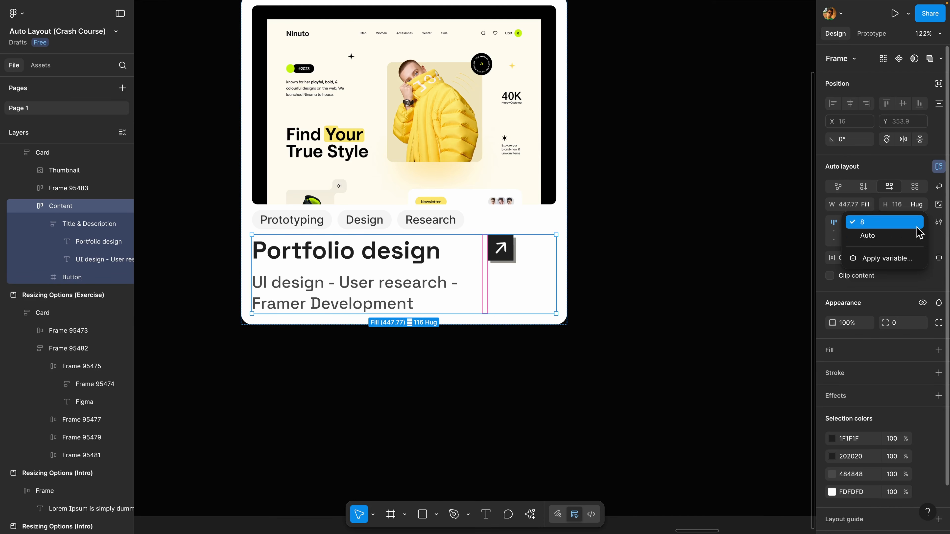
pyautogui.click(871, 235)
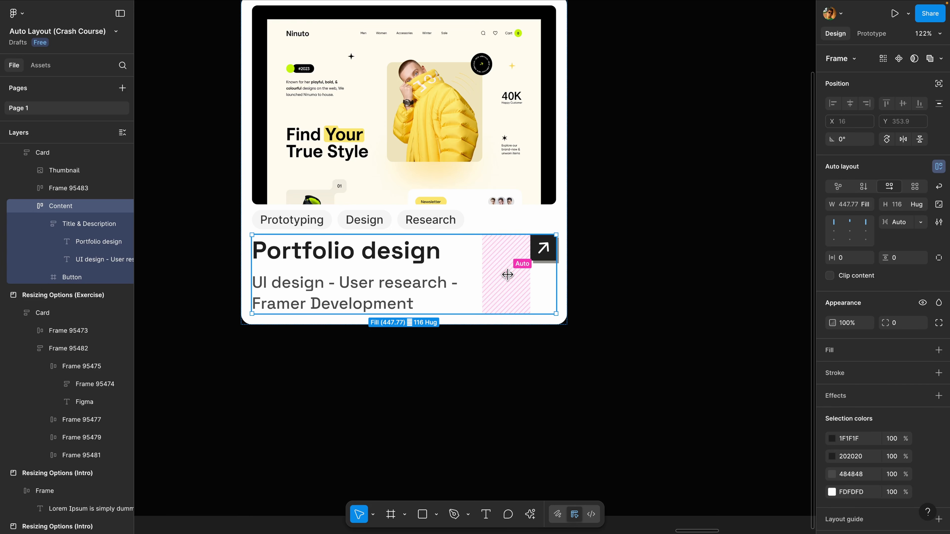
# Increase the Card's vertical gap between thumbnail, badges and content to 24
pyautogui.click(490, 227)
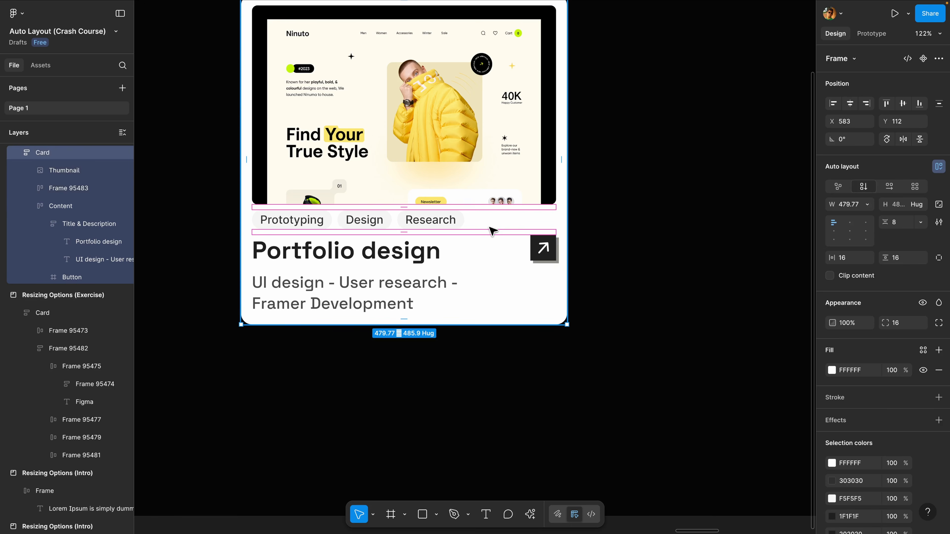
pyautogui.scroll(3, 512, 220)
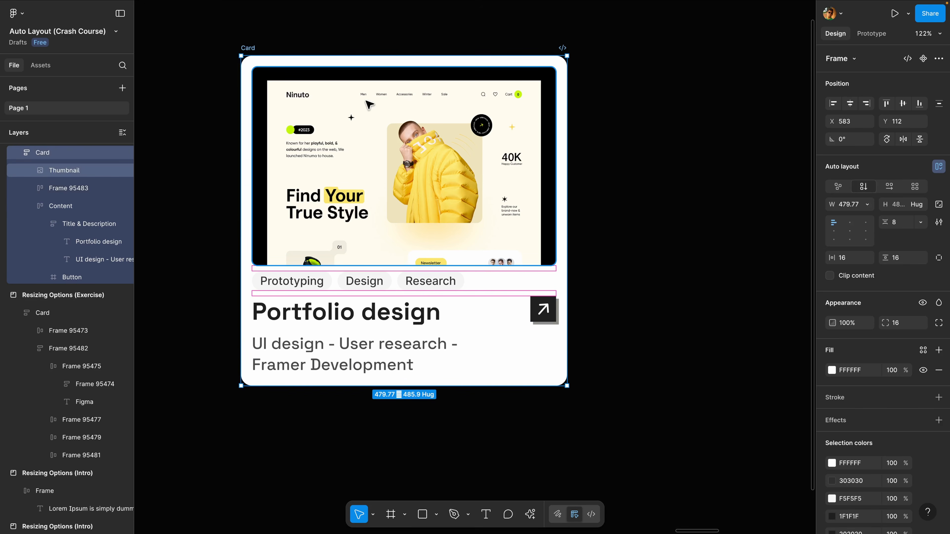
pyautogui.moveTo(886, 221); pyautogui.dragTo(905, 220)
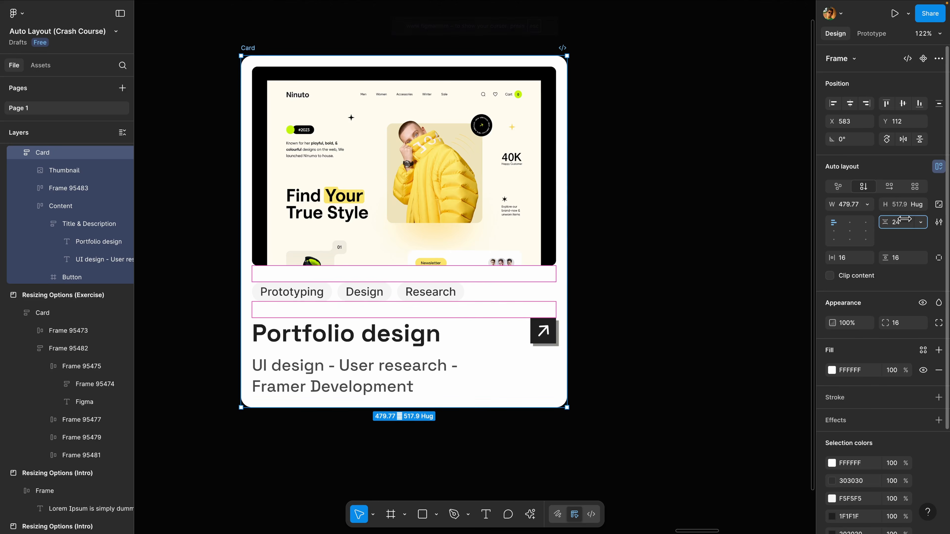
pyautogui.click(712, 256)
pyautogui.hscroll(-4, 711, 255)
pyautogui.scroll(1, 711, 256)
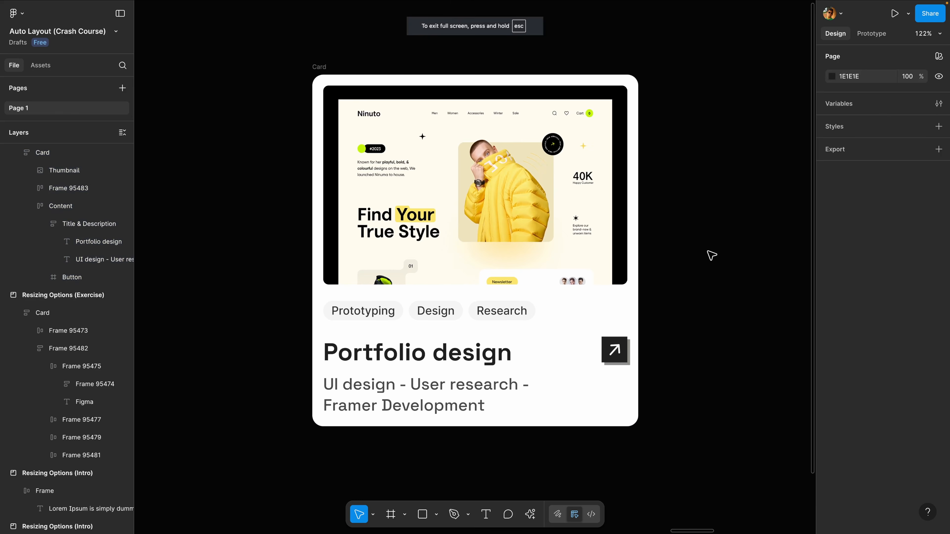
# Set both the horizontal and vertical padding of the Card to 24
pyautogui.click(320, 68)
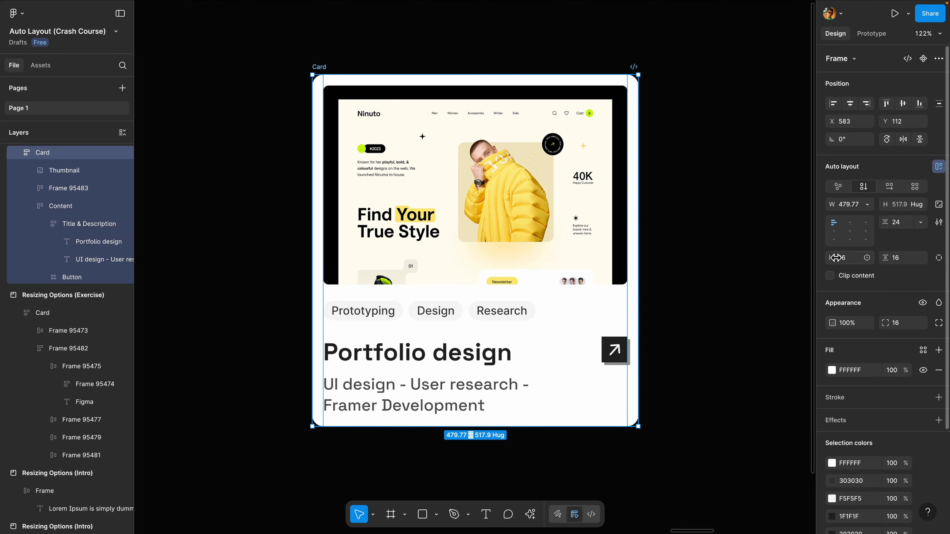
pyautogui.click(837, 257)
pyautogui.write('24')
pyautogui.press('Return')
pyautogui.click(912, 261)
pyautogui.write('2')
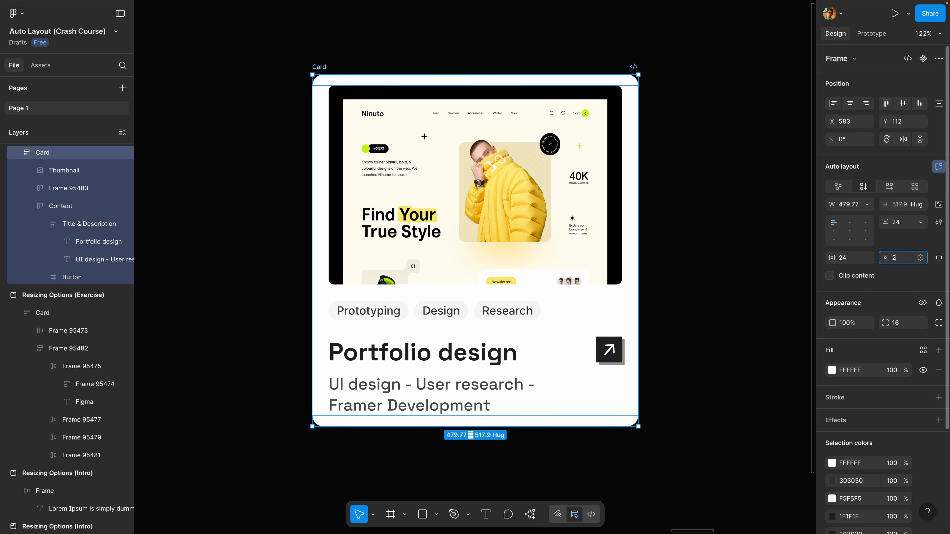
pyautogui.write('4')
pyautogui.press('Return')
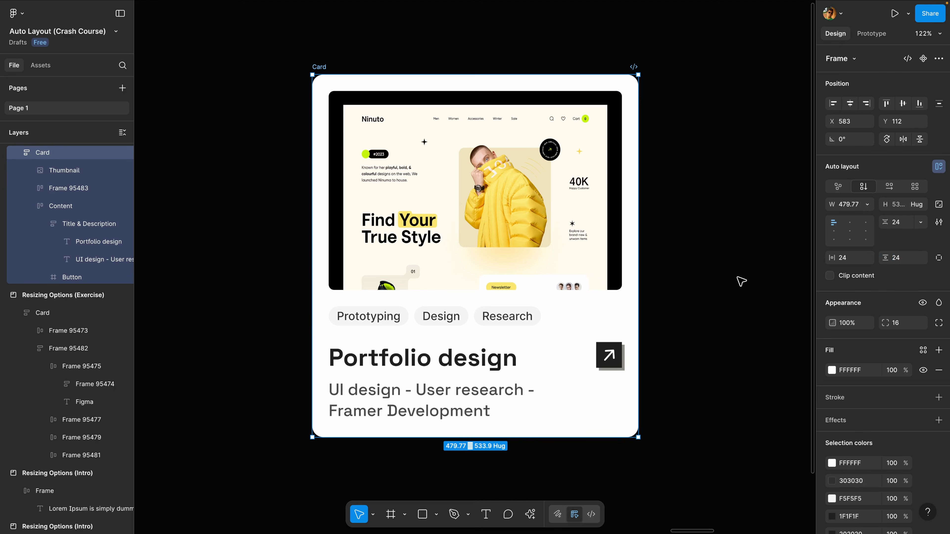
# Narrow the Card to about 444 wide, then try stretching it to about 615 and undo the stretch
pyautogui.hscroll(-3, 717, 284)
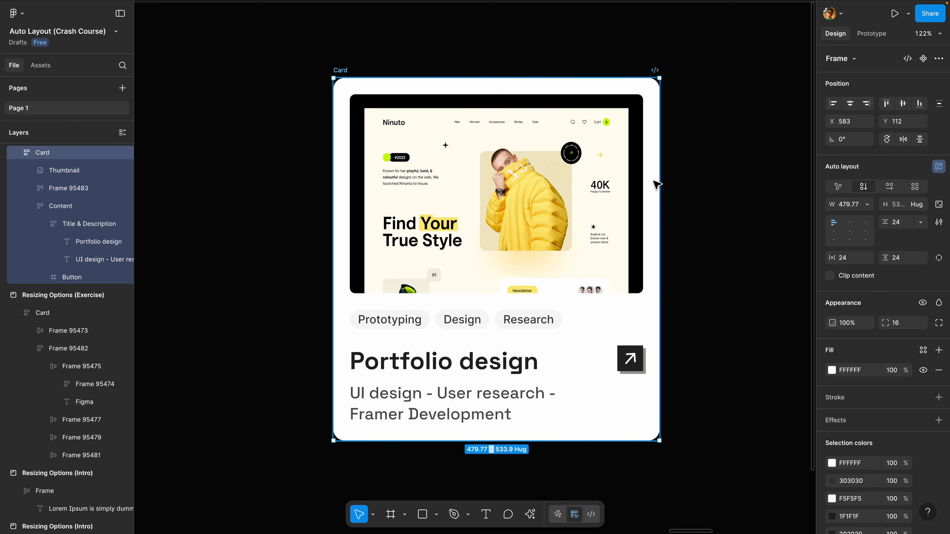
pyautogui.moveTo(657, 181); pyautogui.dragTo(635, 184)
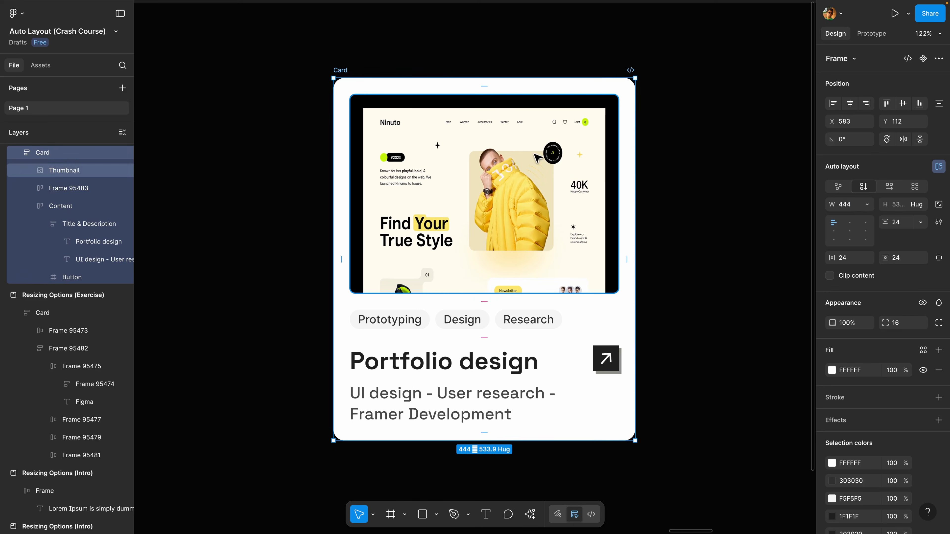
pyautogui.click(495, 133)
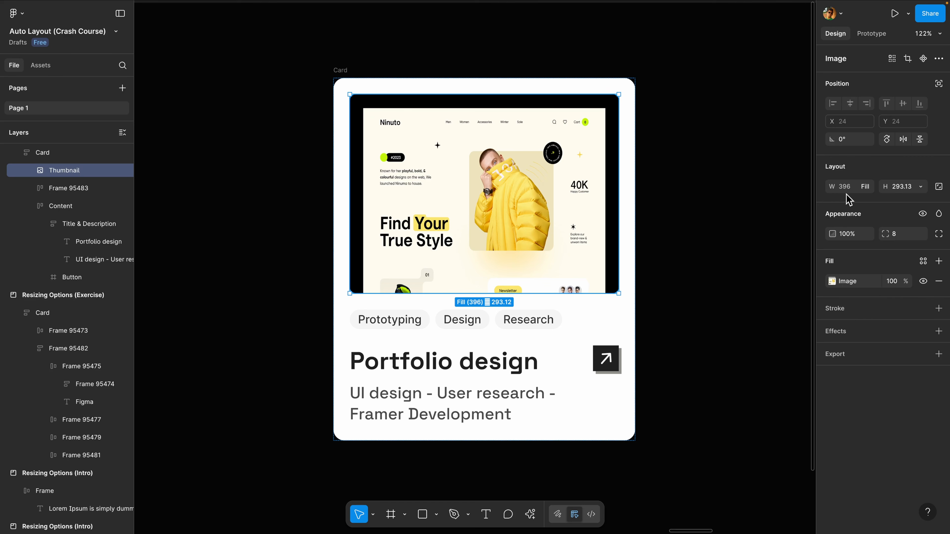
pyautogui.moveTo(635, 208); pyautogui.dragTo(750, 206)
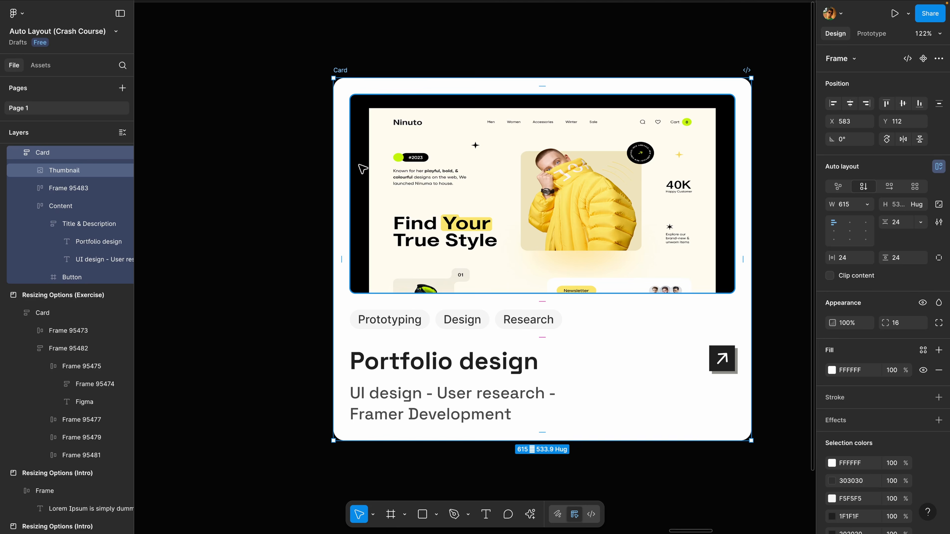
pyautogui.hotkey('ctrl', 'z')
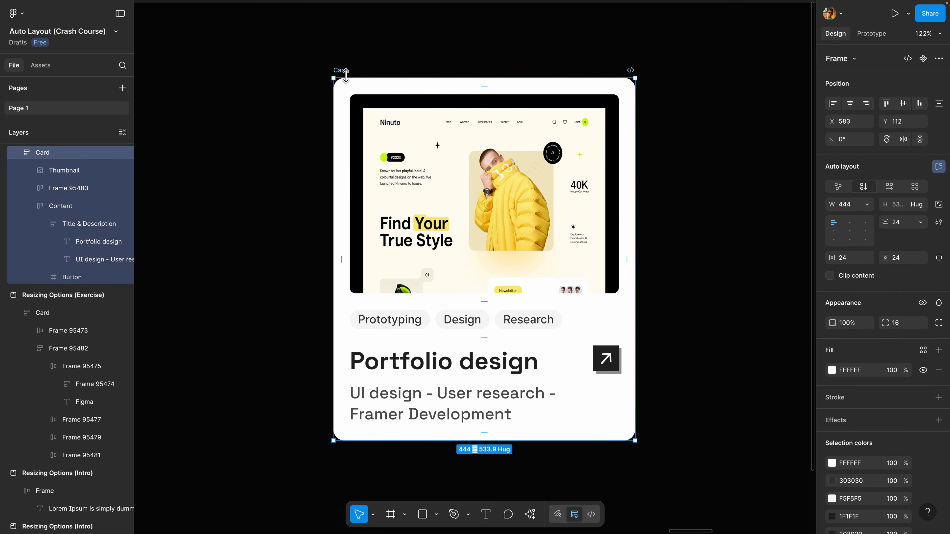
# Change the Thumbnail's image fill mode from Crop to Fill
pyautogui.click(470, 179)
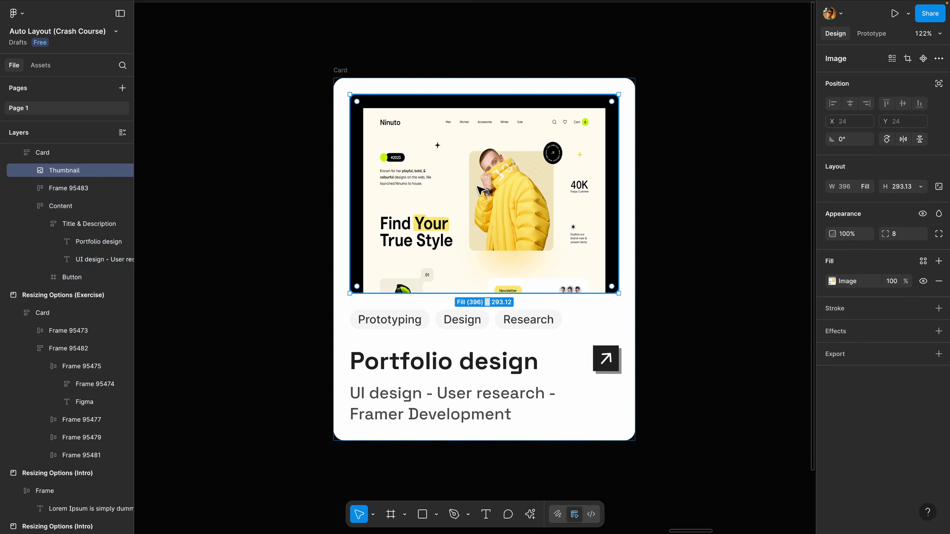
pyautogui.click(832, 281)
pyautogui.click(717, 248)
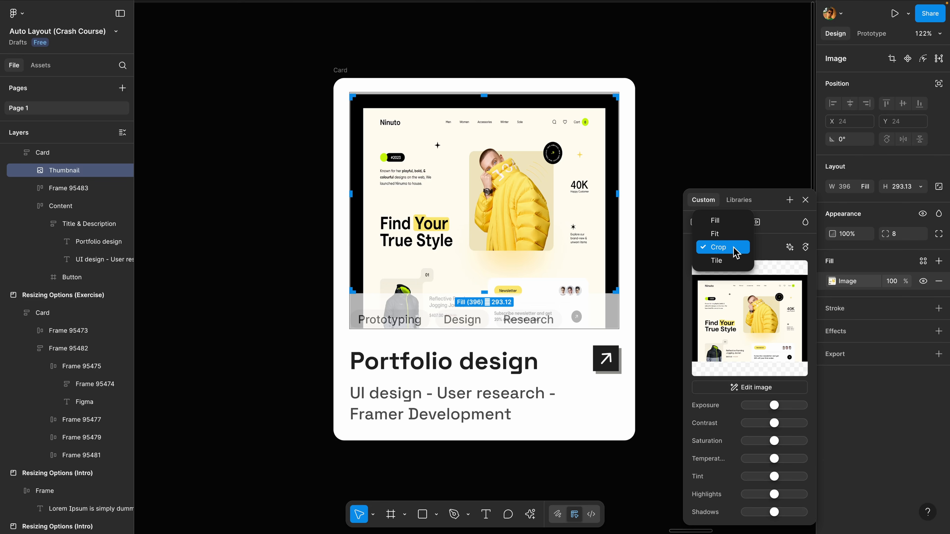
pyautogui.click(716, 220)
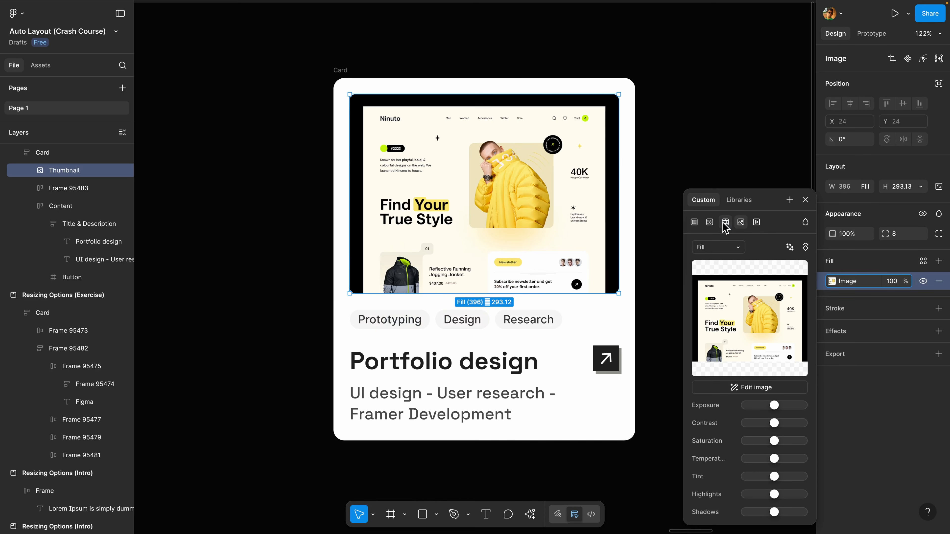
pyautogui.click(805, 200)
# Widen the Card to about 460 and select the Thumbnail to check its scaling
pyautogui.click(636, 182)
pyautogui.moveTo(636, 183)
pyautogui.mouseDown()
pyautogui.moveTo(720, 183)
pyautogui.moveTo(636, 185)
pyautogui.moveTo(684, 185)
pyautogui.moveTo(645, 186)
pyautogui.mouseUp()
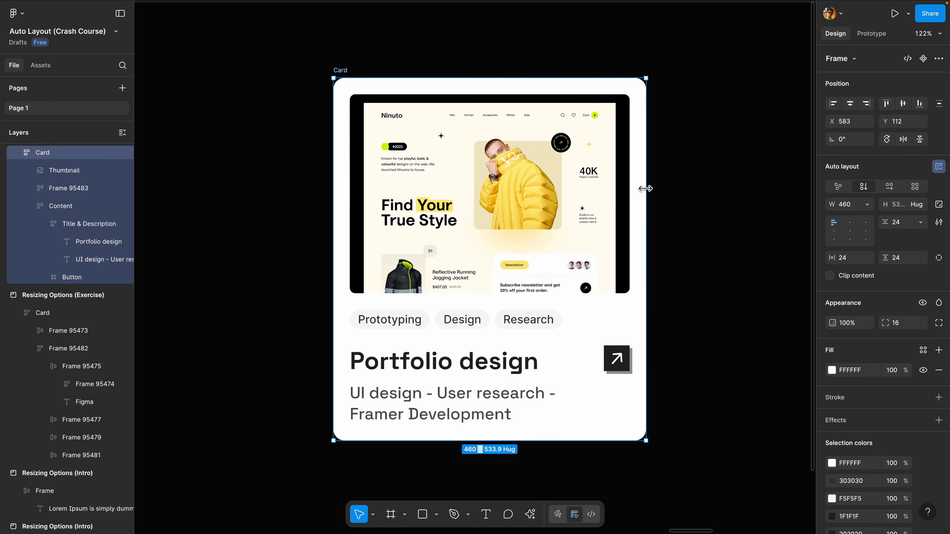
pyautogui.click(495, 218)
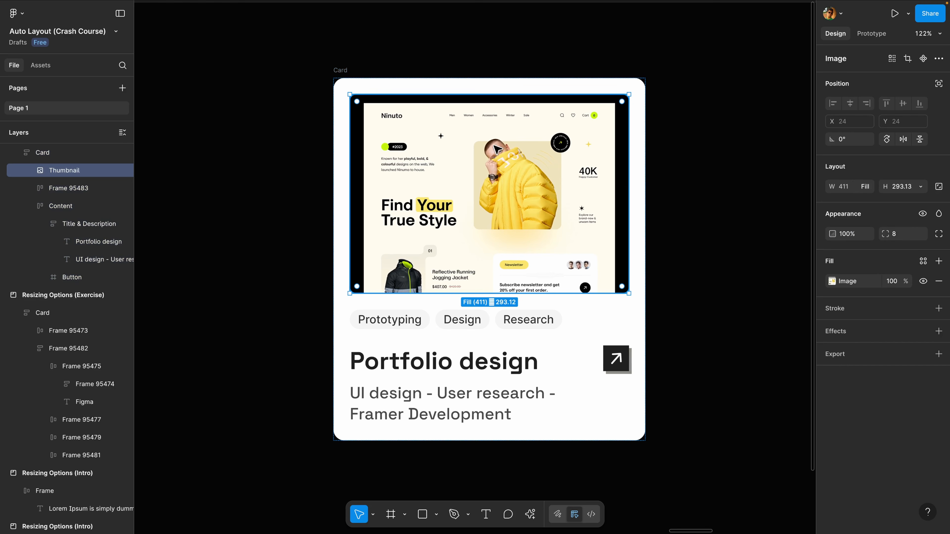
# Toggle the Thumbnail's aspect-ratio lock and resize the Card to about 450 wide to test how the image scales
pyautogui.click(938, 187)
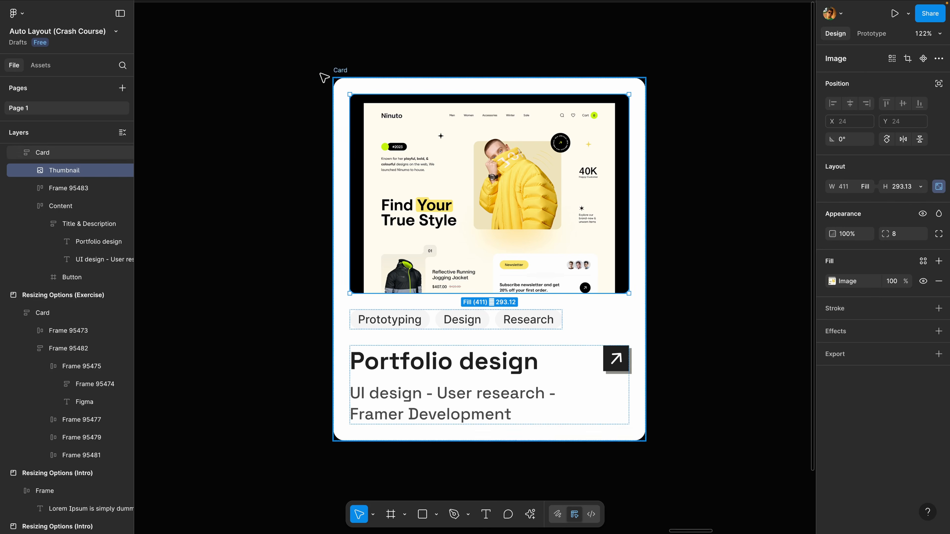
pyautogui.click(347, 70)
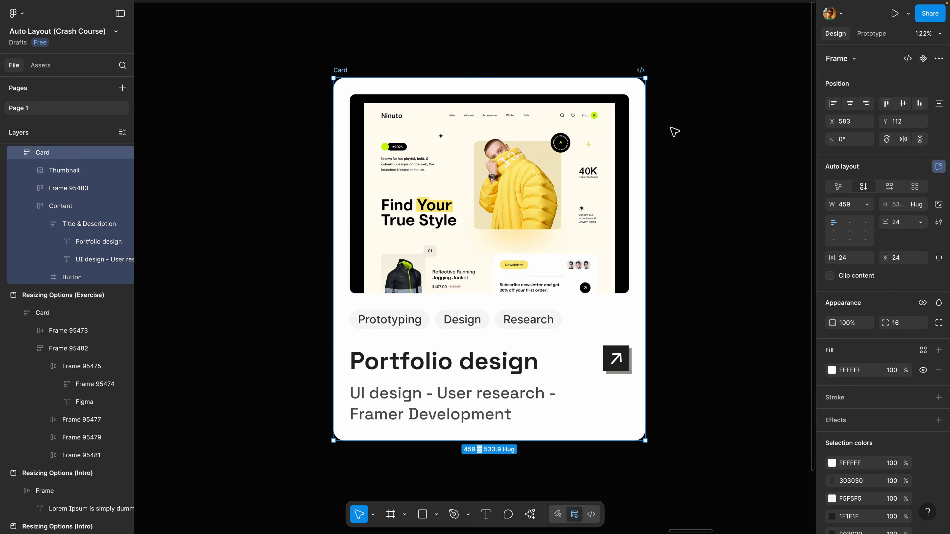
pyautogui.moveTo(647, 123); pyautogui.dragTo(668, 122)
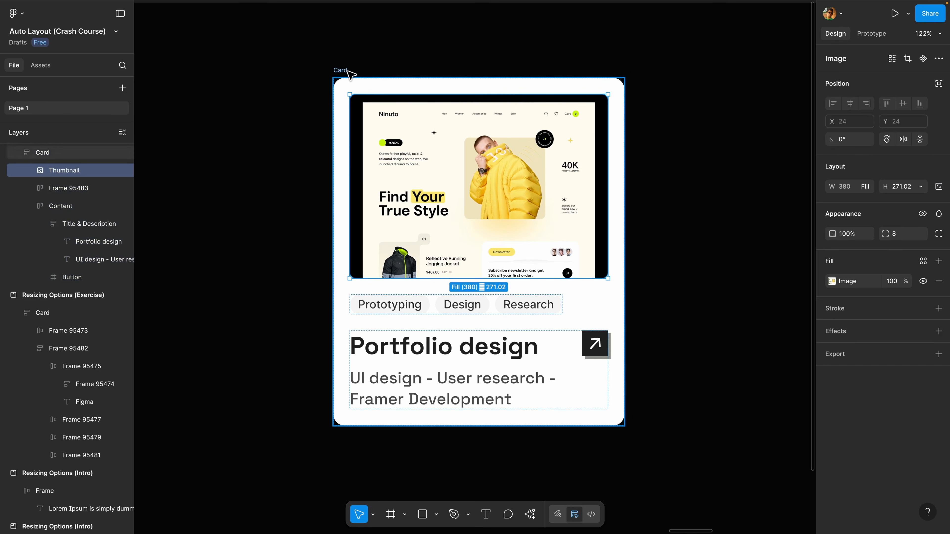
pyautogui.click(341, 70)
pyautogui.moveTo(626, 177); pyautogui.dragTo(640, 177)
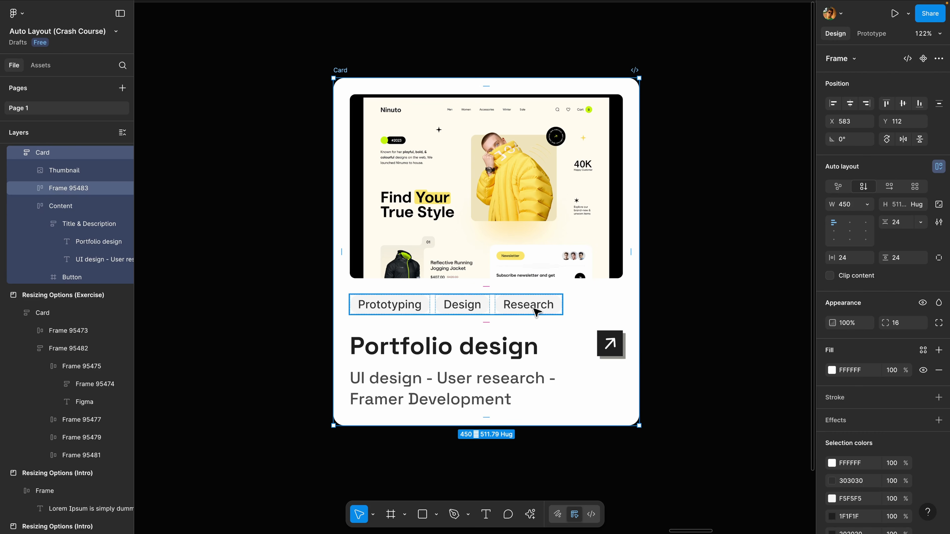
# Extend the Card's badge row with three more badges: Usability Testing, Collaboration and Feedback Analysis
pyautogui.click(535, 311)
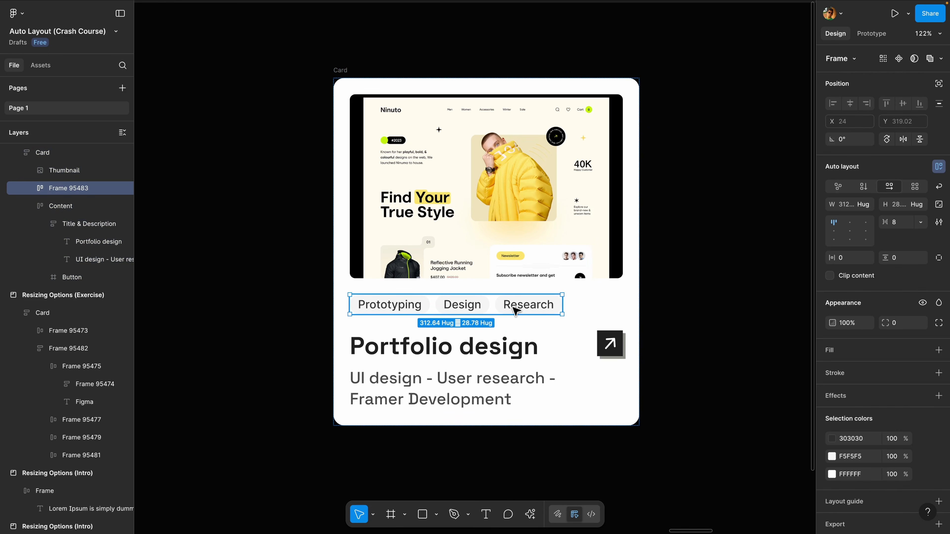
pyautogui.scroll(3, 533, 310)
pyautogui.moveTo(591, 303); pyautogui.dragTo(806, 301)
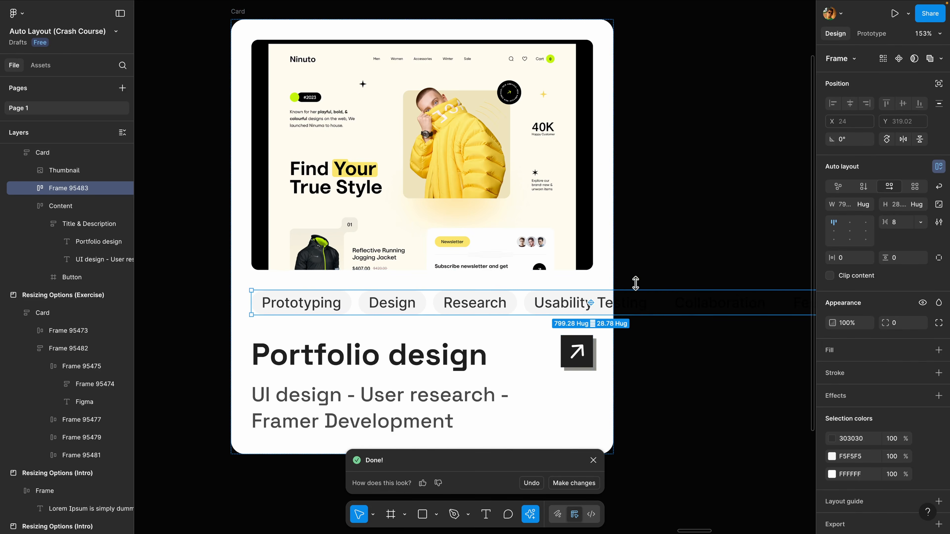
# Enable wrapping on the badge row and narrow it to fill the Card's content width of about 402
pyautogui.scroll(-3, 628, 305)
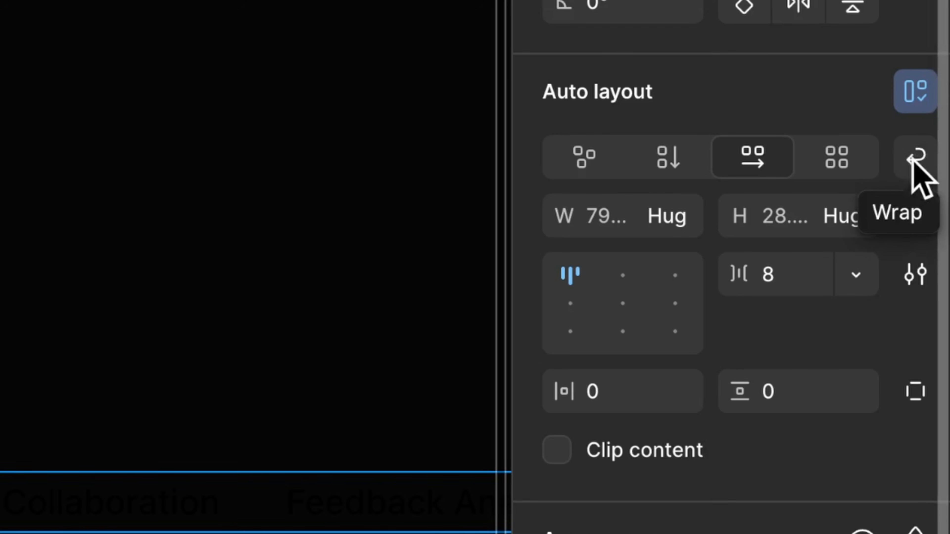
pyautogui.click(912, 160)
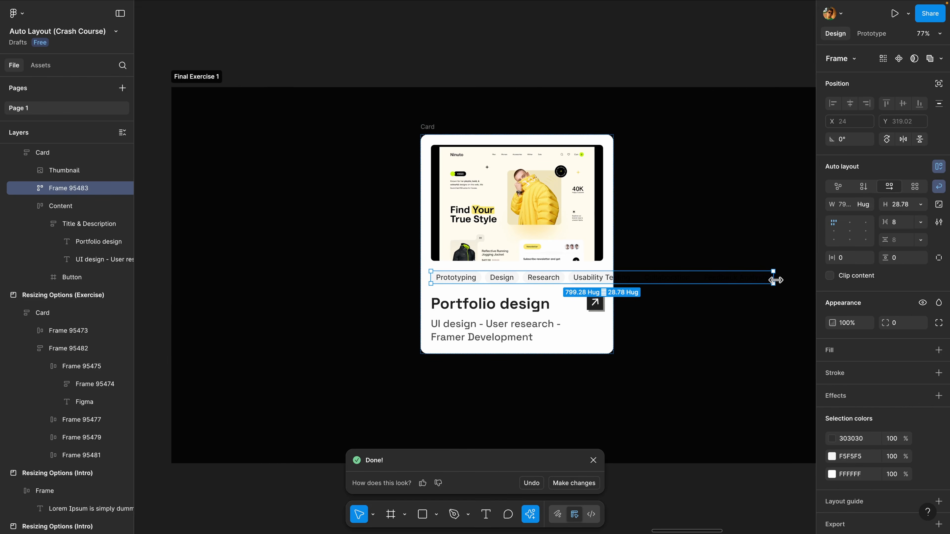
pyautogui.moveTo(774, 280); pyautogui.dragTo(602, 279)
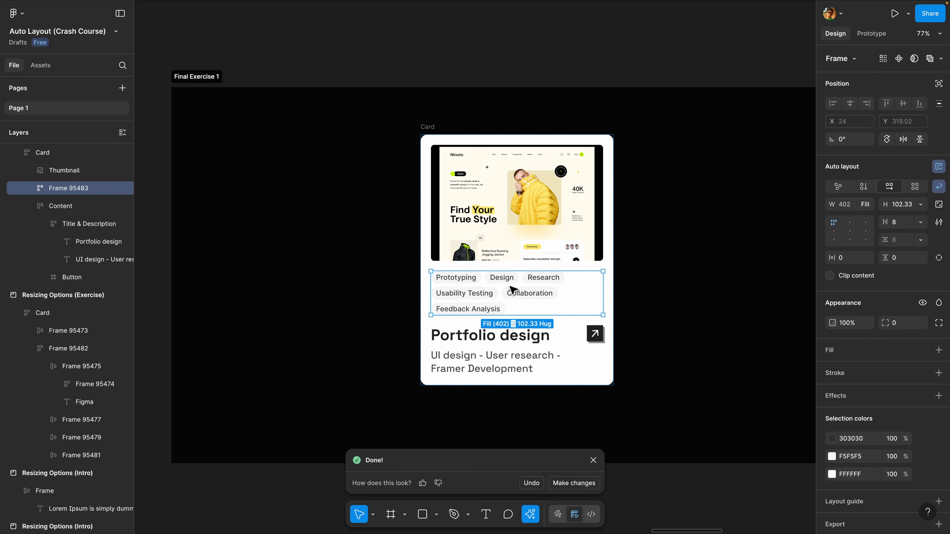
# Duplicate the Feedback Analysis badge five times inside the wrapping badge row
pyautogui.scroll(5, 510, 299)
pyautogui.click(445, 321)
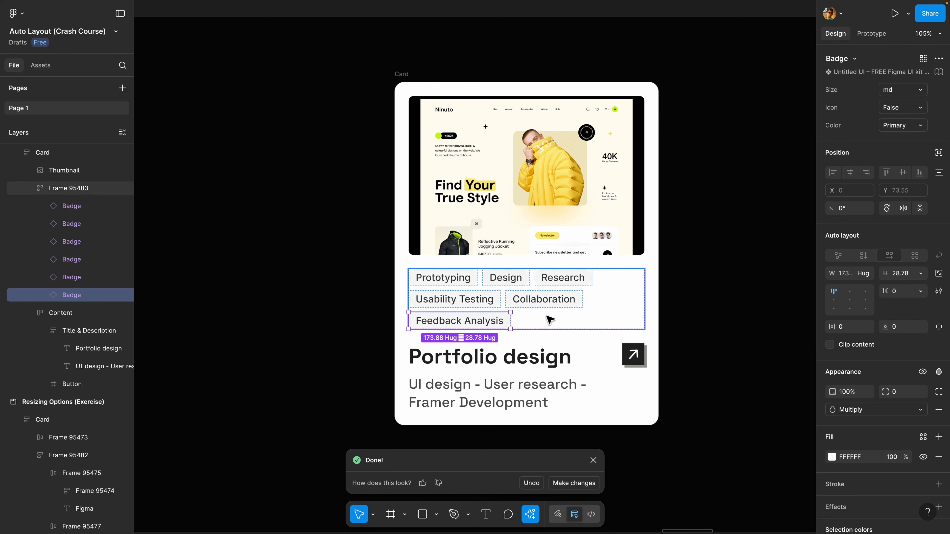
pyautogui.hotkey('ctrl', 'd')
pyautogui.hotkey('ctrl', 'd')
pyautogui.hotkey('ctrl', 'd')
pyautogui.hotkey('ctrl', 'd')
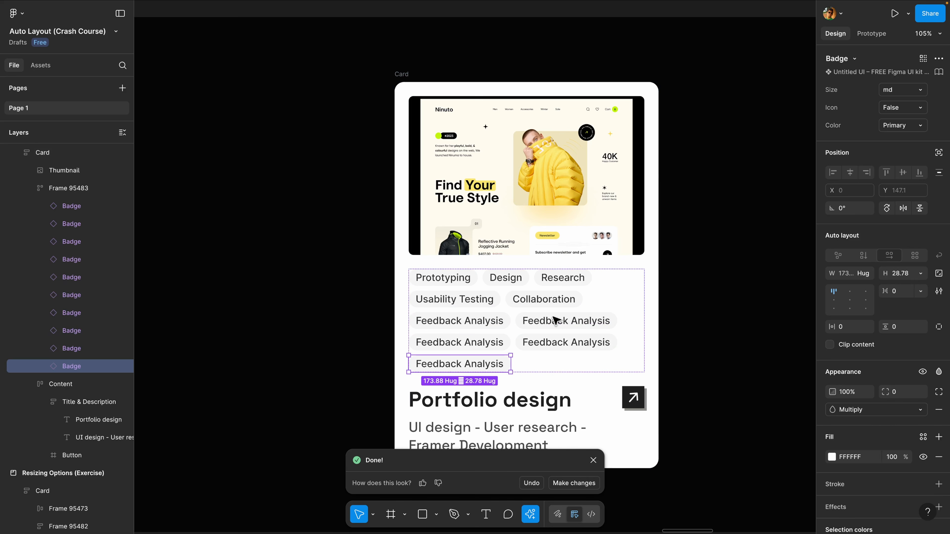
pyautogui.hotkey('ctrl', 'd')
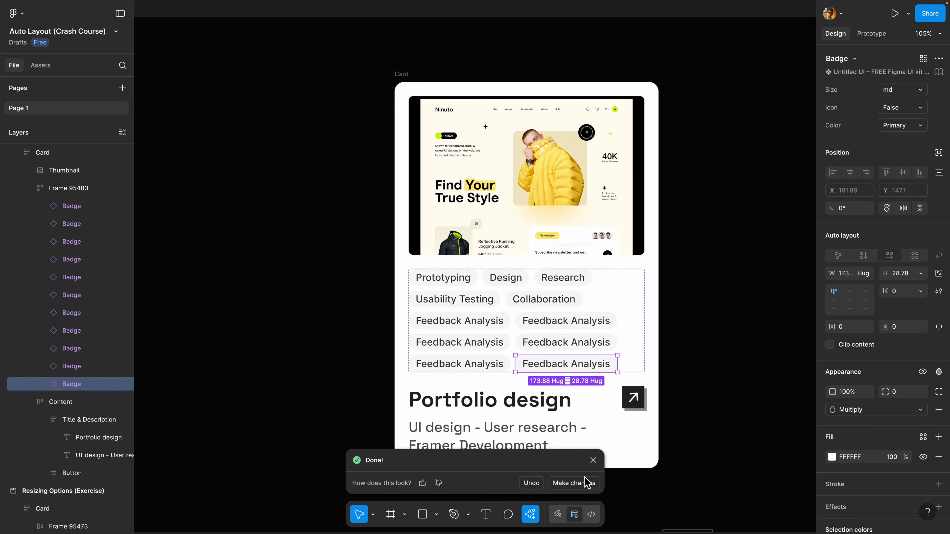
# Widen the Card to about 534 and move it to about X 472, Y 102
pyautogui.click(656, 243)
pyautogui.moveTo(657, 243); pyautogui.dragTo(760, 243)
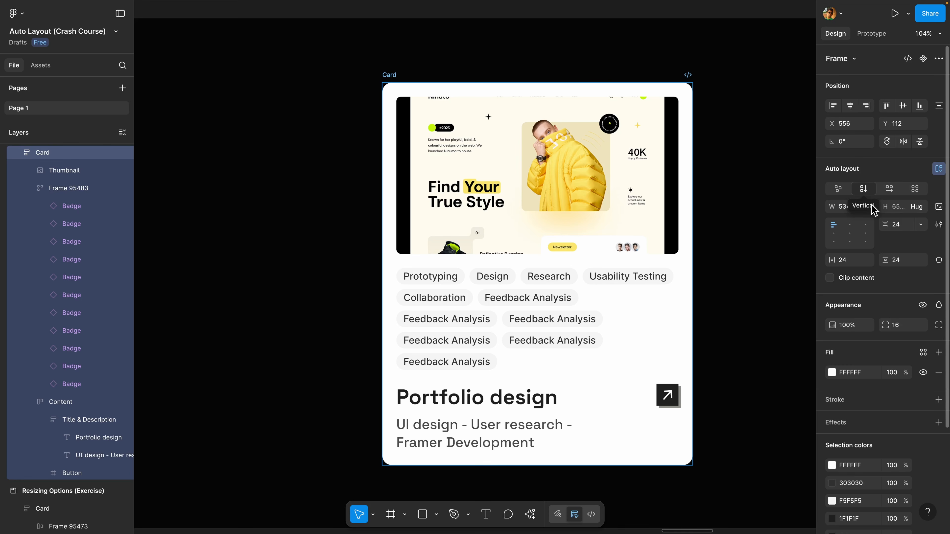
pyautogui.click(865, 209)
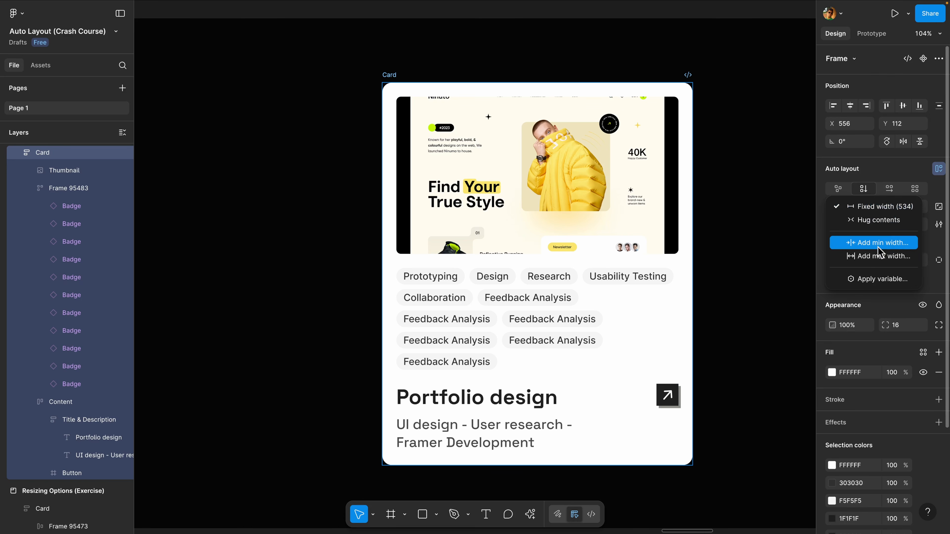
pyautogui.click(932, 207)
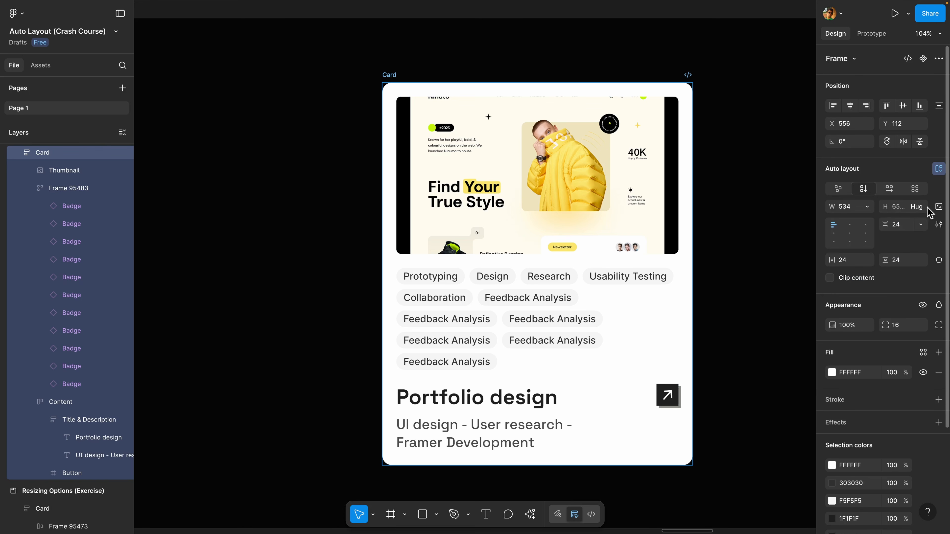
pyautogui.click(925, 212)
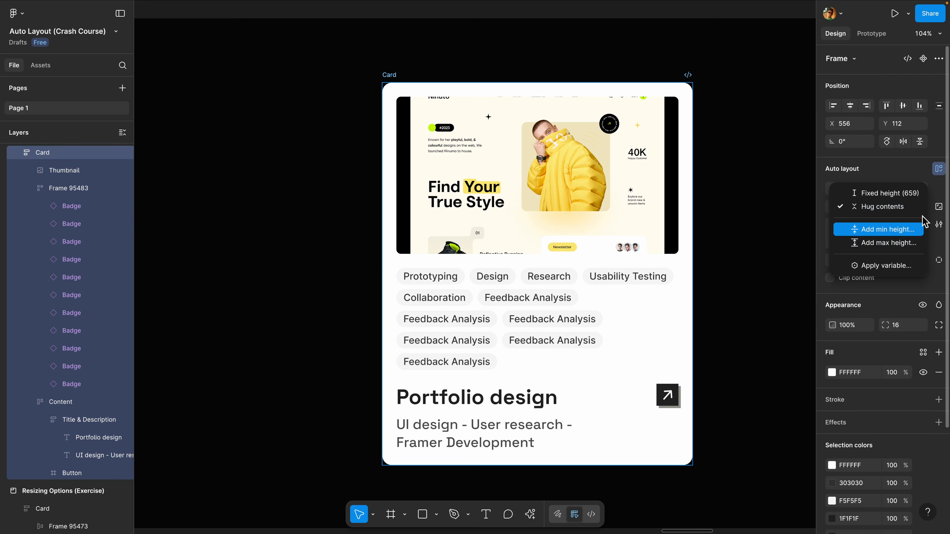
pyautogui.click(930, 186)
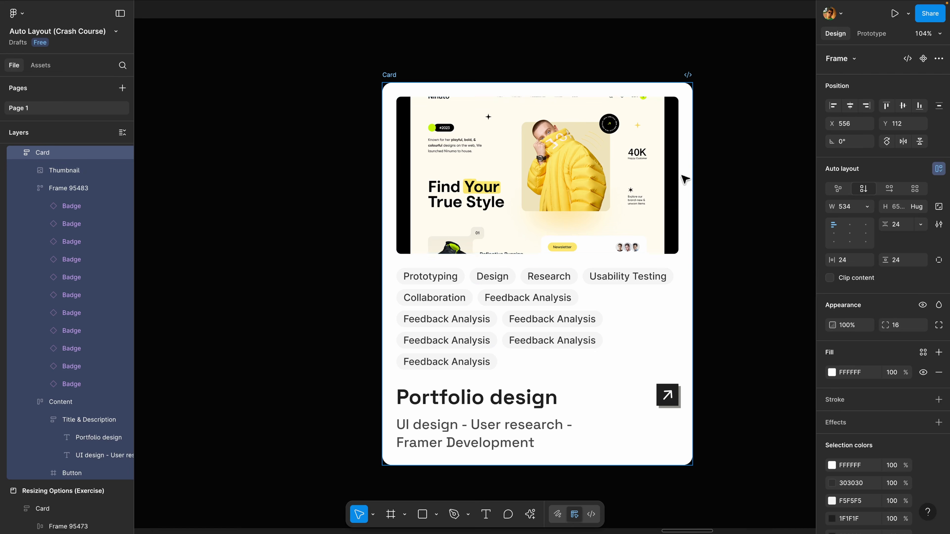
pyautogui.moveTo(390, 73); pyautogui.dragTo(343, 71)
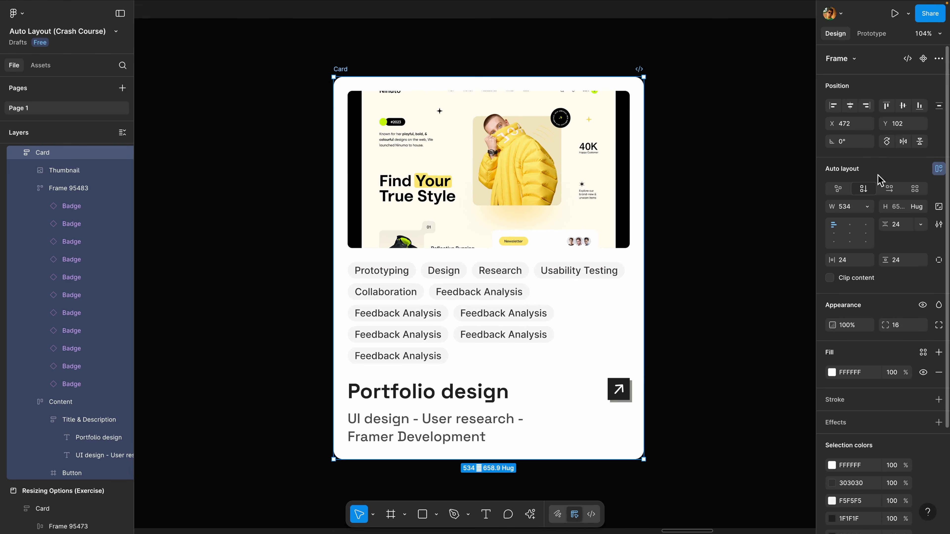
# Set the Card's width to hug contents and give it a maximum width of 560
pyautogui.click(867, 207)
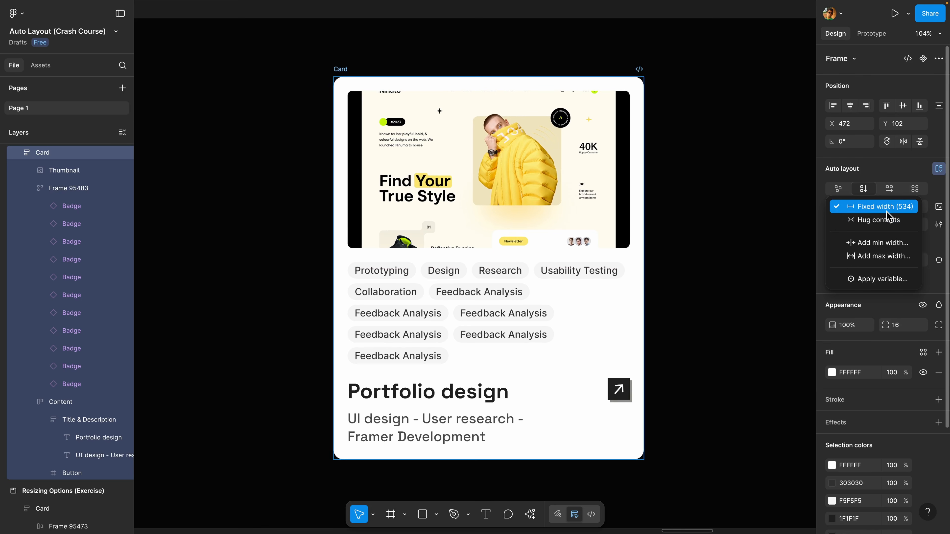
pyautogui.click(874, 224)
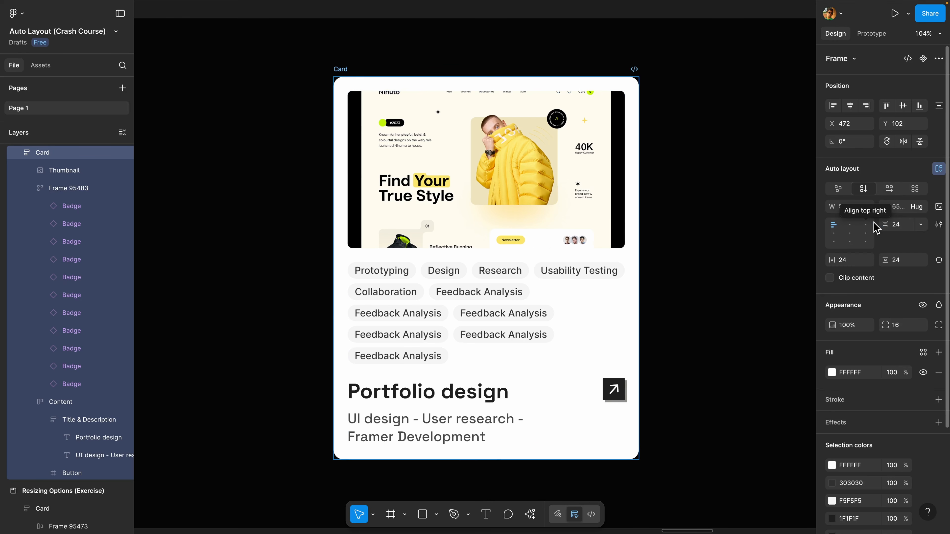
pyautogui.click(867, 209)
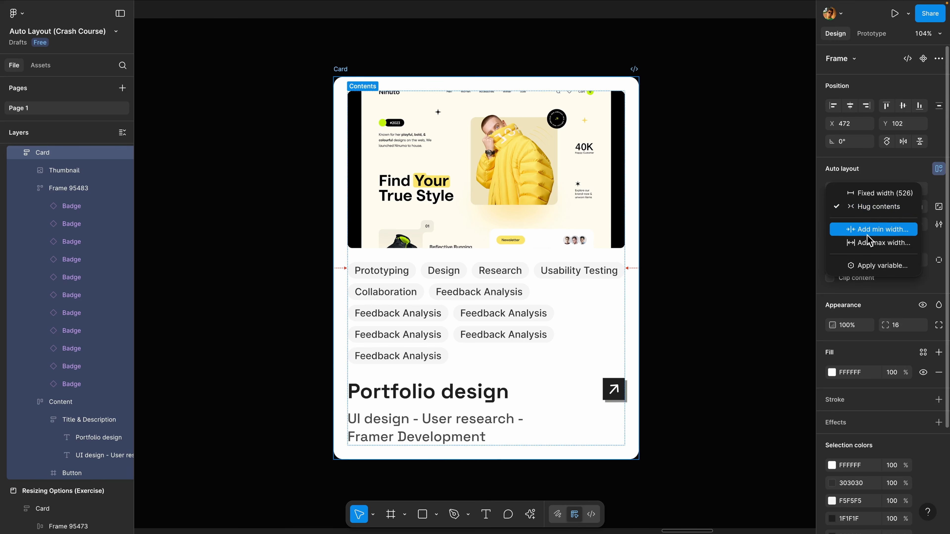
pyautogui.click(867, 248)
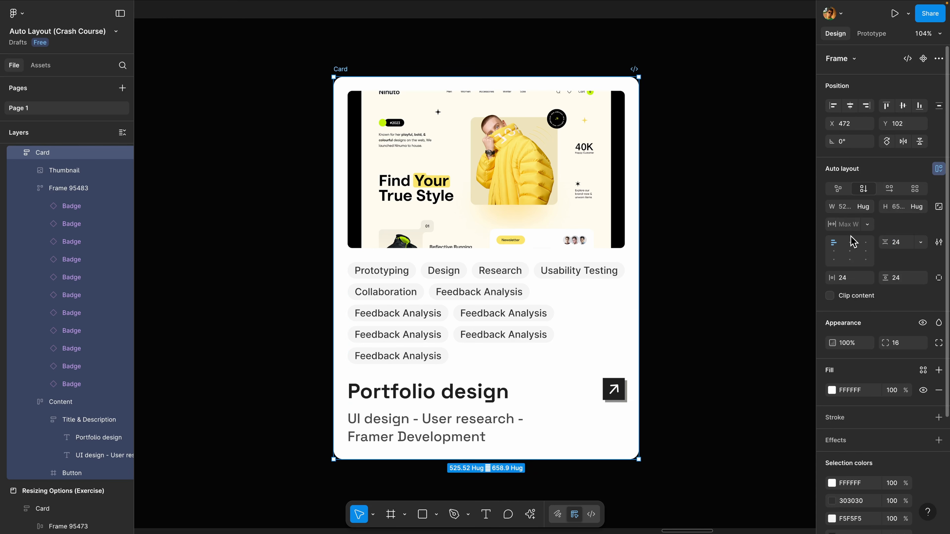
pyautogui.write('560')
# Try stretching the Thumbnail to about 514 wide to test the Card's maximum width, and undo the stretch
pyautogui.click(616, 157)
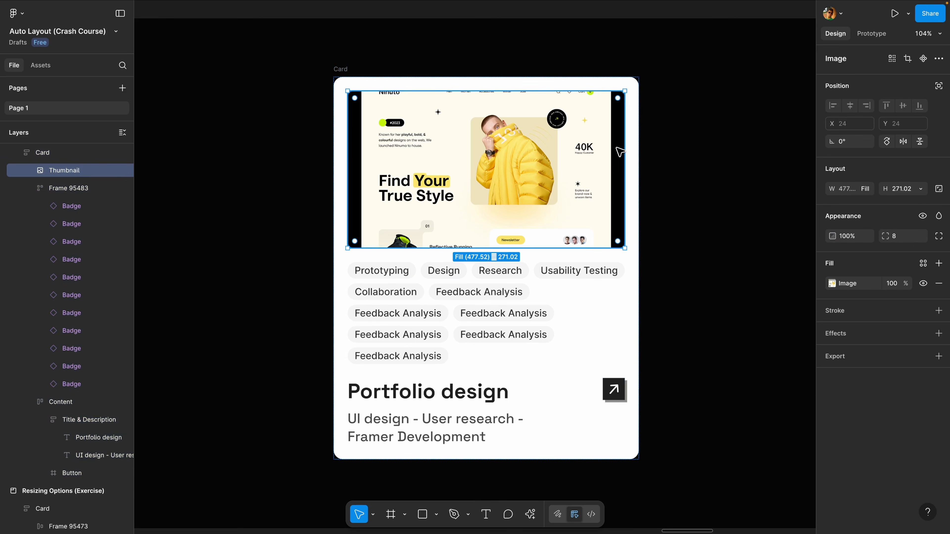
pyautogui.moveTo(626, 145); pyautogui.dragTo(646, 129)
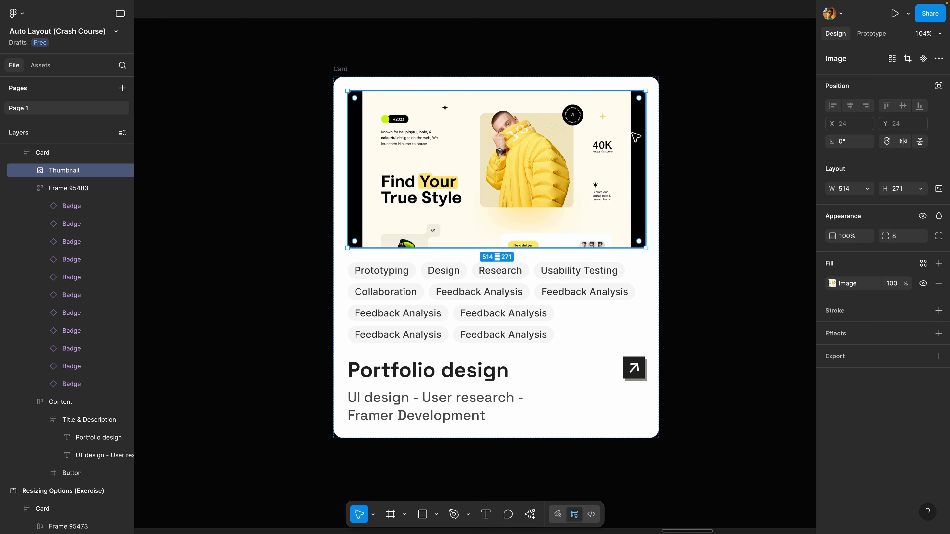
pyautogui.press('super+z')
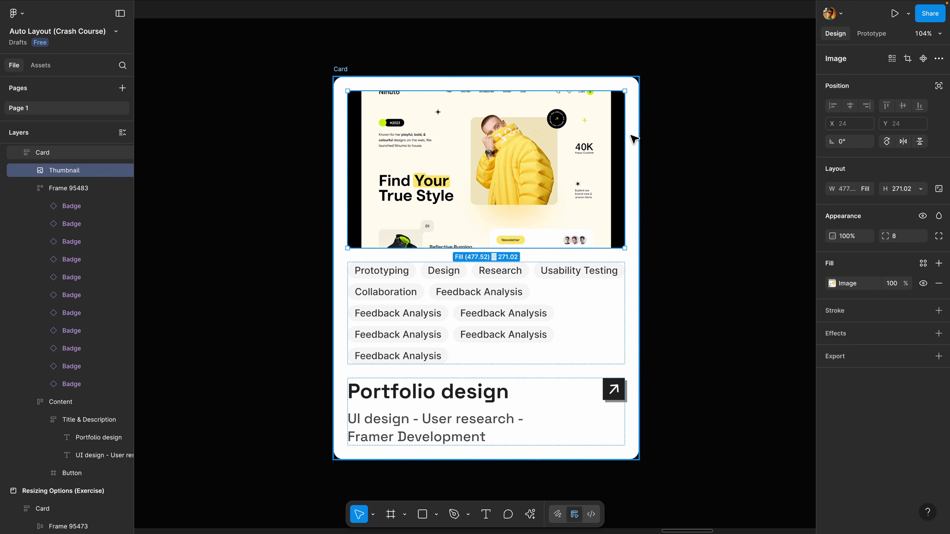
# Add a minimum width of 400 to the Card
pyautogui.click(355, 79)
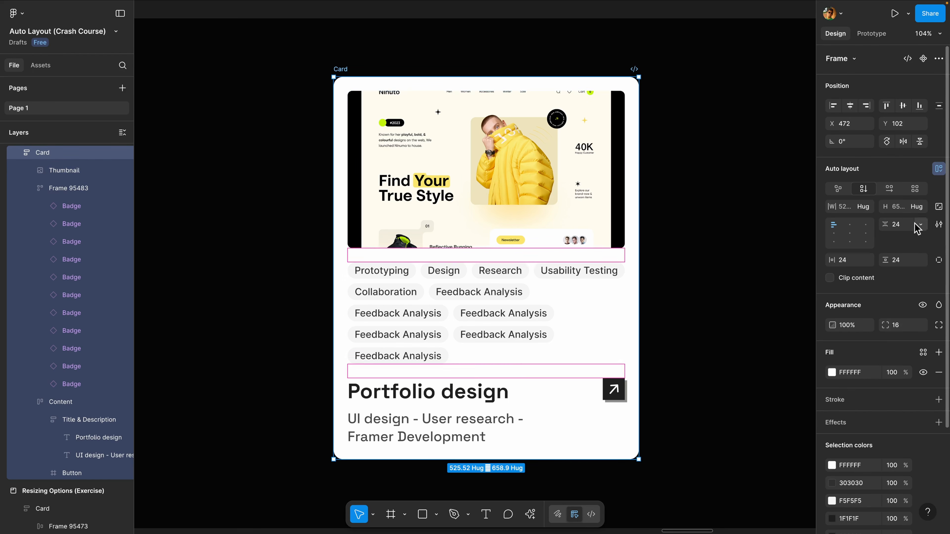
pyautogui.click(870, 206)
pyautogui.click(867, 234)
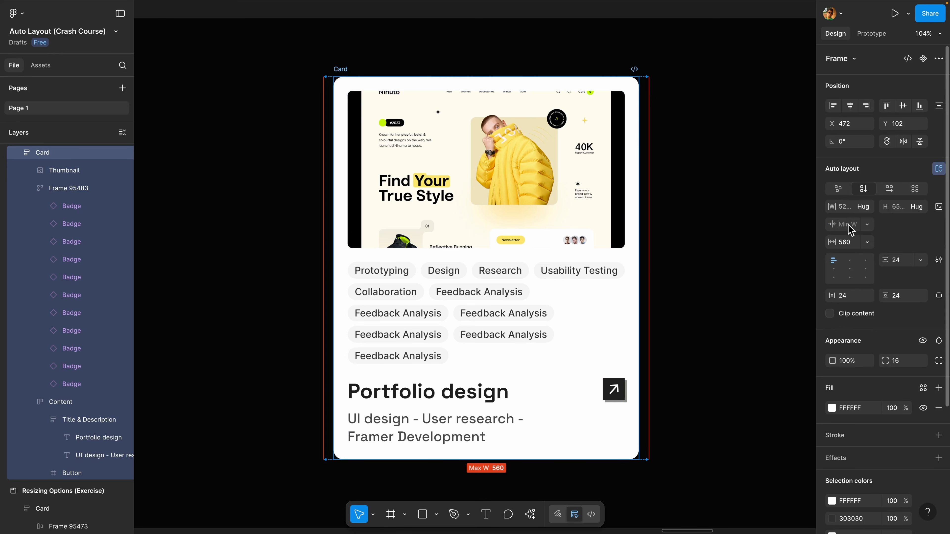
pyautogui.press('Return')
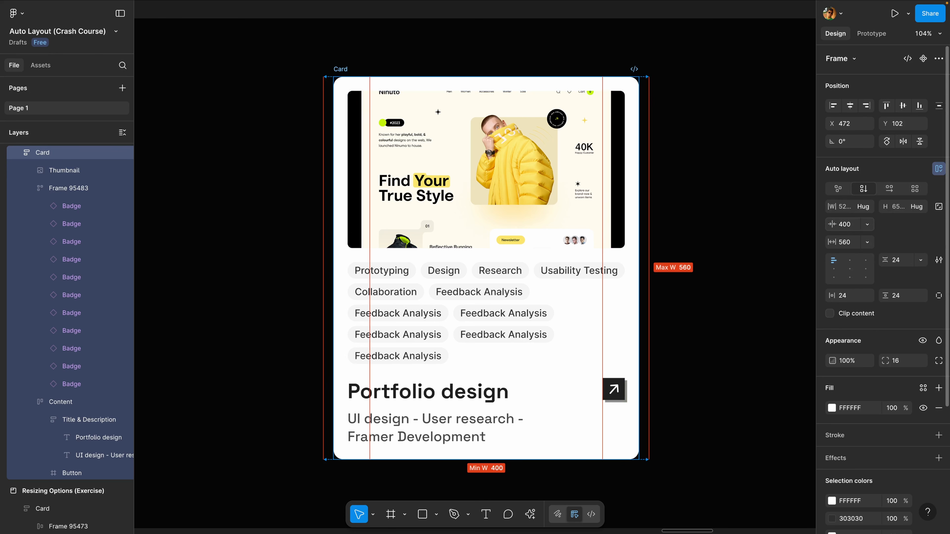
# Test the Card's width limits by narrowing it to 400 and widening it again to about 544
pyautogui.moveTo(642, 144); pyautogui.dragTo(565, 143)
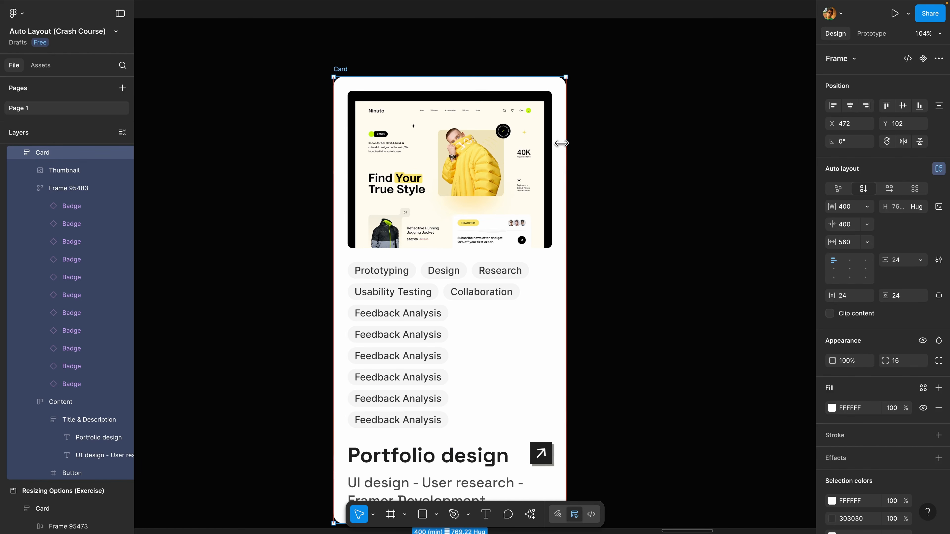
pyautogui.moveTo(566, 143); pyautogui.dragTo(626, 145)
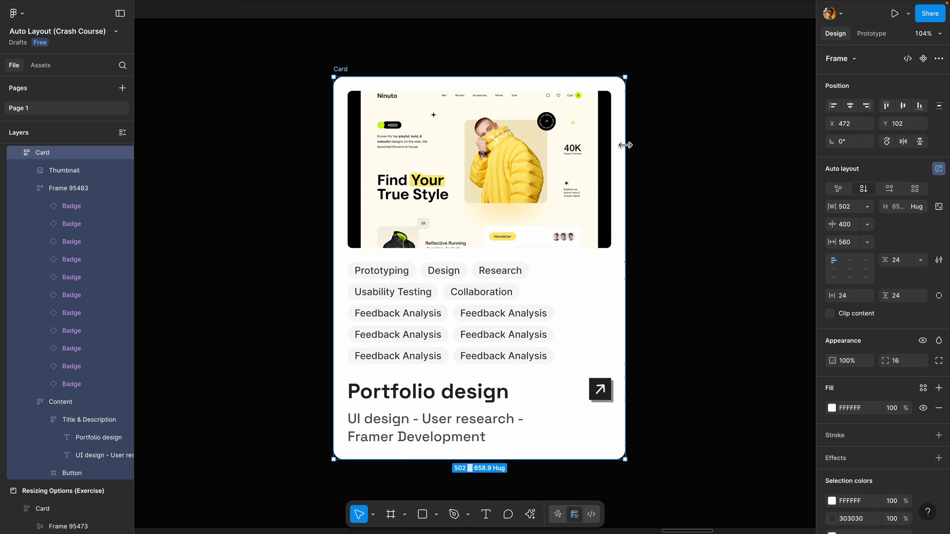
pyautogui.moveTo(626, 145); pyautogui.dragTo(649, 144)
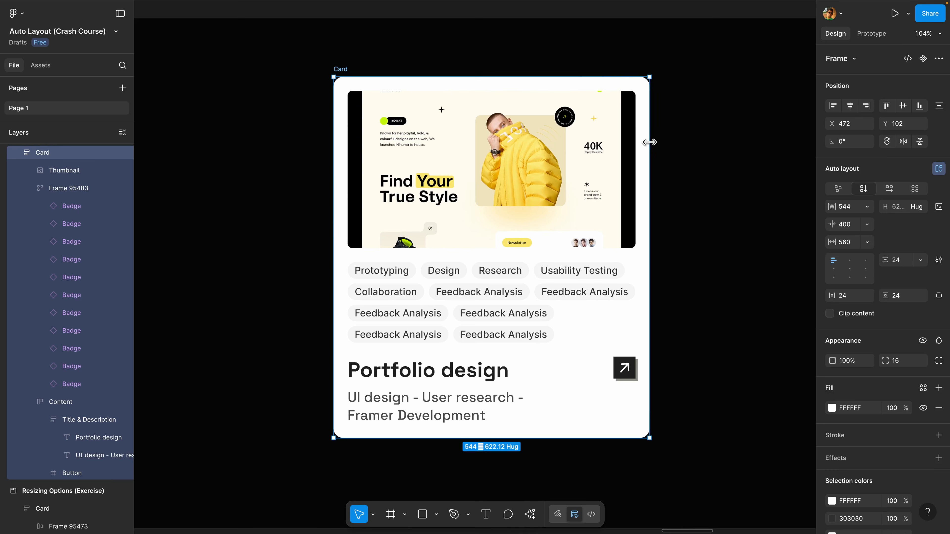
# Add a maximum height of 650 to the Card
pyautogui.click(923, 207)
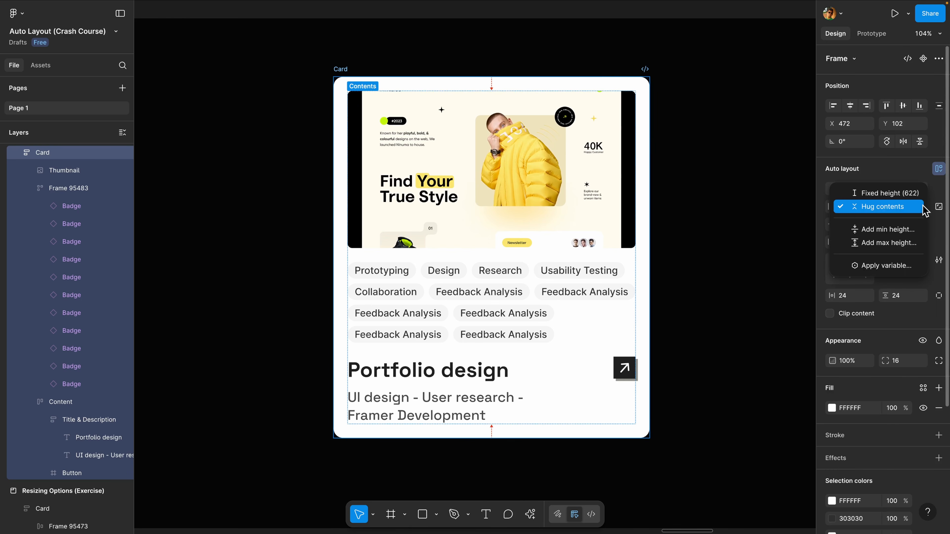
pyautogui.click(886, 243)
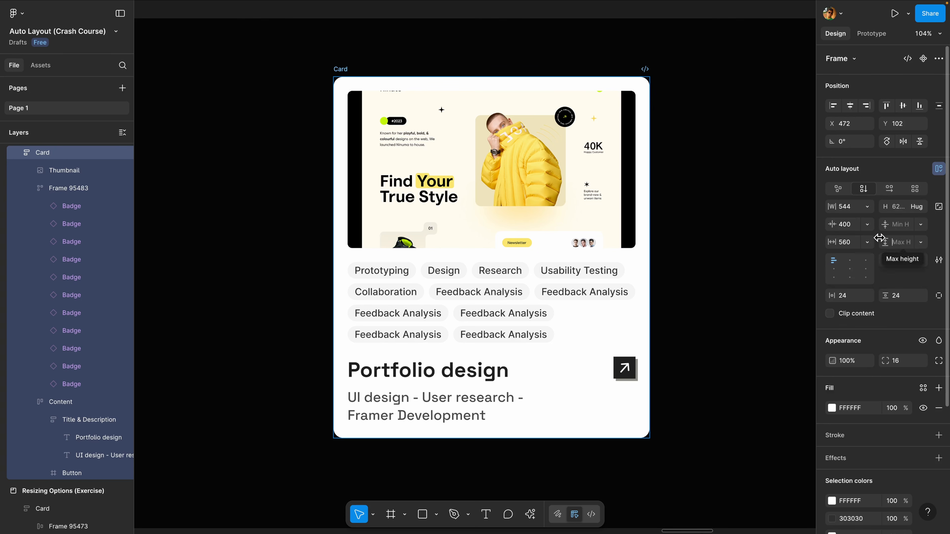
pyautogui.write('650')
pyautogui.press('Return')
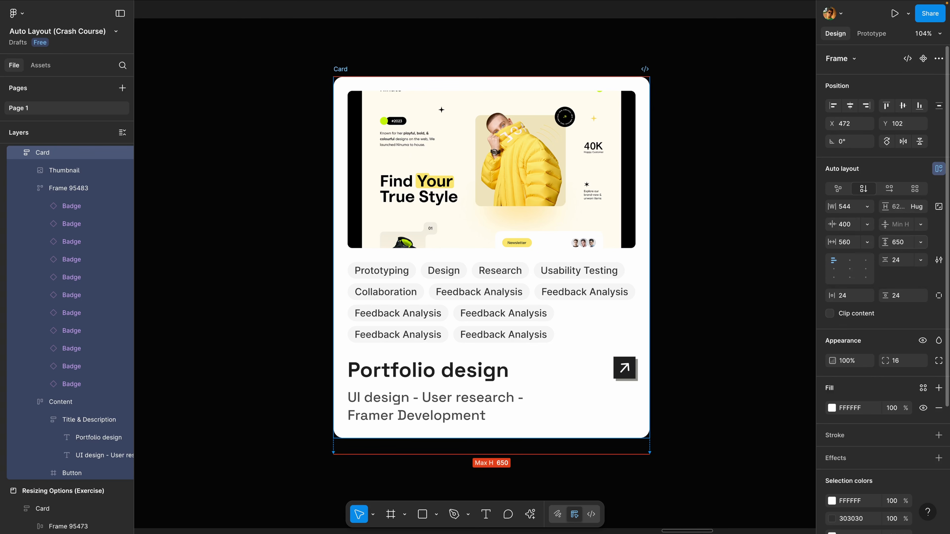
# Duplicate a Feedback Analysis badge in the Card repeatedly to test the Card's maximum height
pyautogui.doubleClick(509, 314)
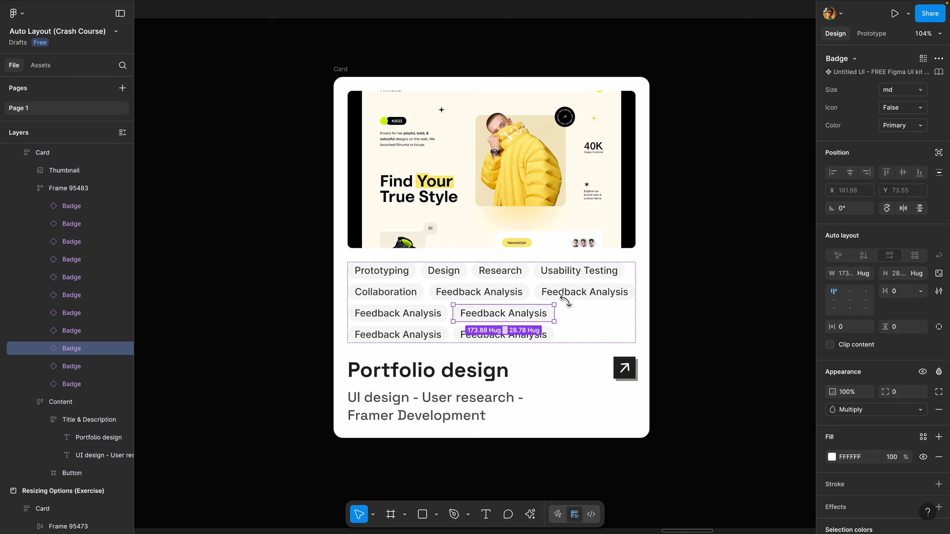
pyautogui.press('super+d')
pyautogui.press('super+d')
pyautogui.press('super+d')
pyautogui.press('super+d')
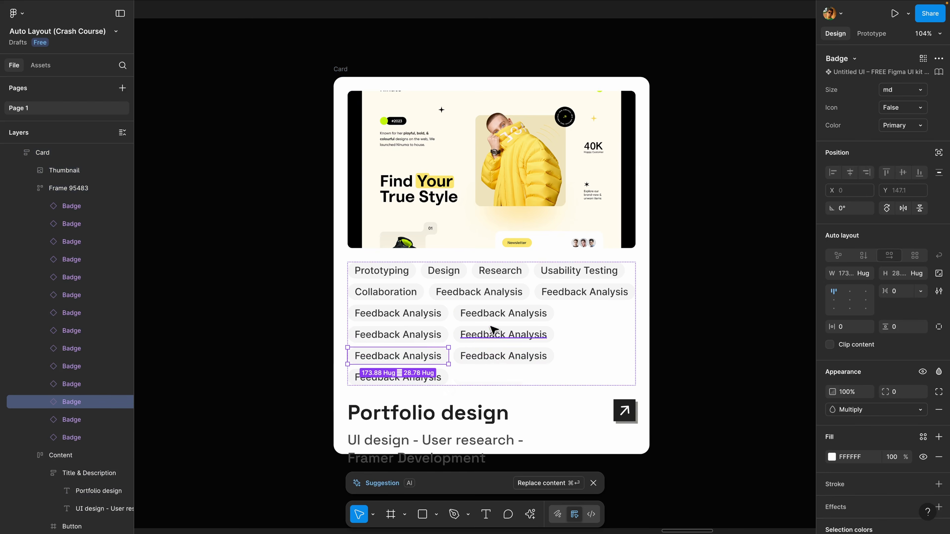
pyautogui.scroll(-5, 571, 375)
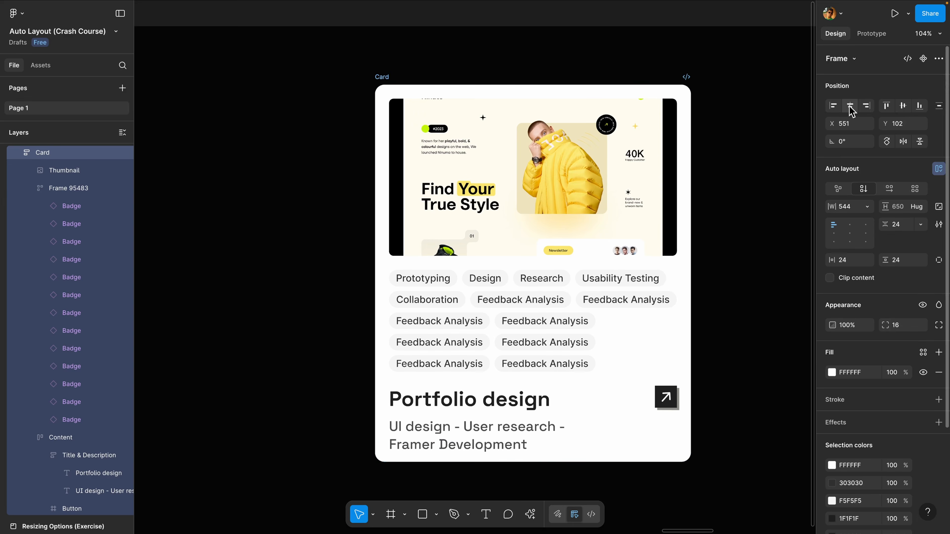
# Select the Notification item in the Ignore Auto Layout frame and examine it beside the separate red Badge
pyautogui.scroll(-3, 736, 145)
pyautogui.hscroll(10, 736, 145)
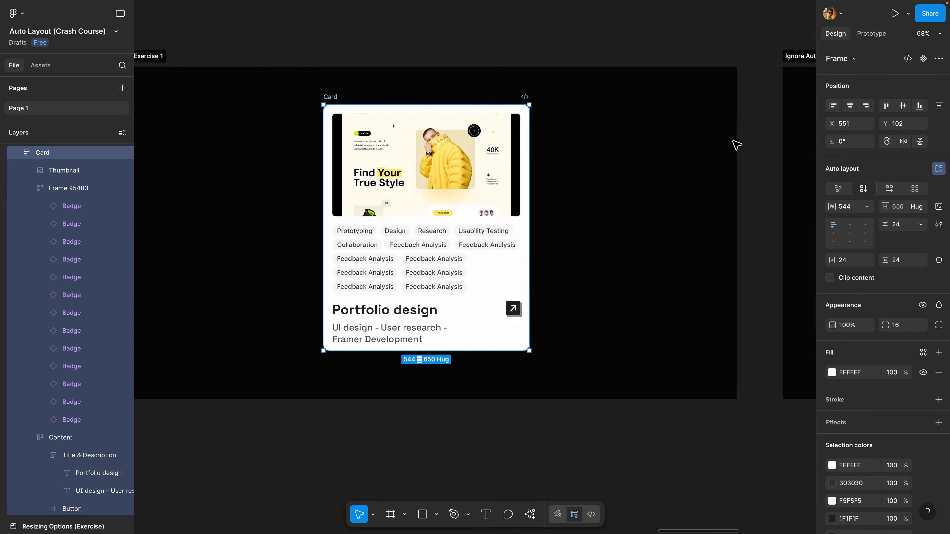
pyautogui.hscroll(5, 736, 145)
pyautogui.hscroll(2, 668, 157)
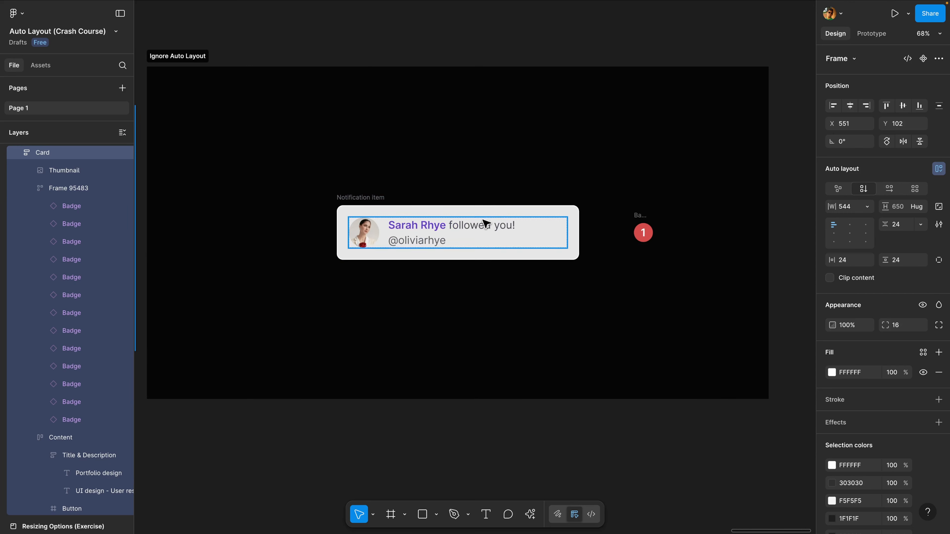
pyautogui.click(380, 199)
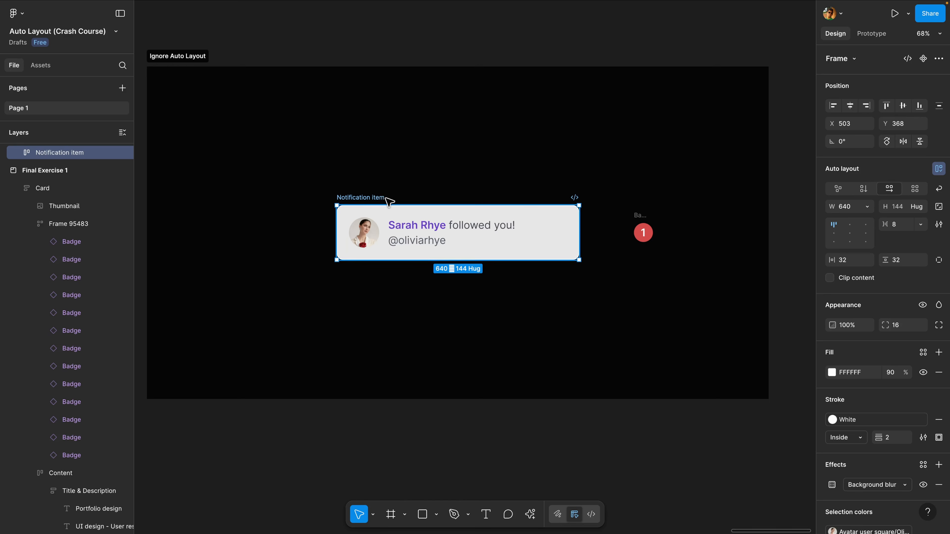
pyautogui.scroll(3, 374, 190)
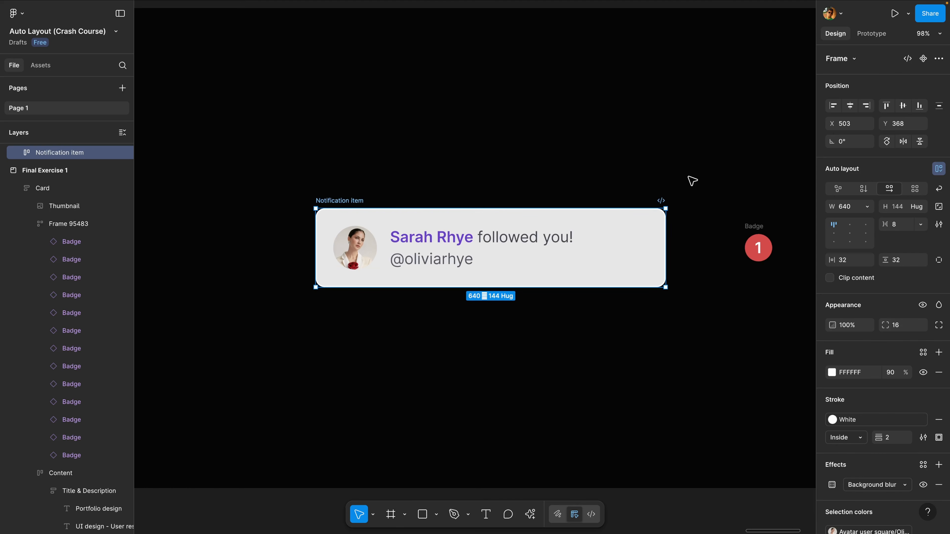
pyautogui.hscroll(2, 603, 185)
pyautogui.moveTo(625, 233)
pyautogui.mouseDown()
pyautogui.moveTo(681, 233)
pyautogui.moveTo(630, 233)
pyautogui.mouseUp()
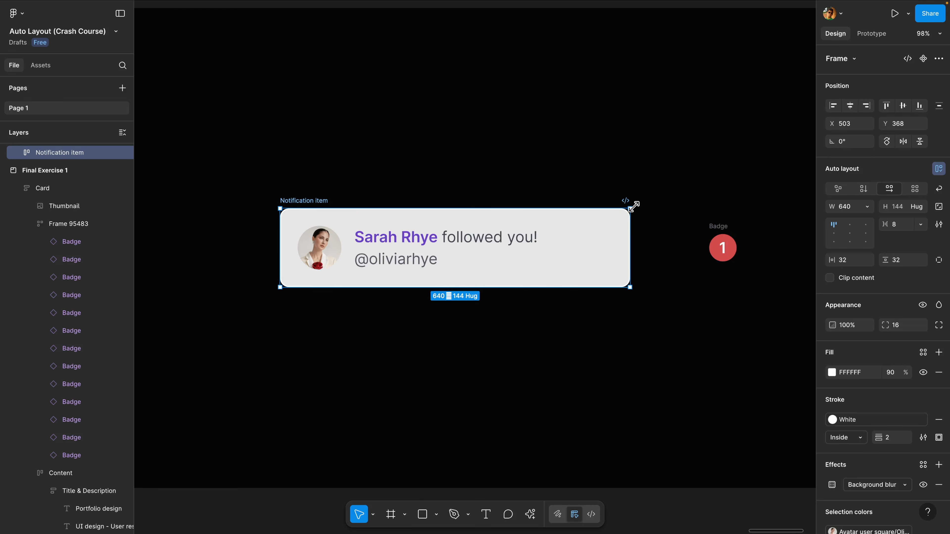
# Try placing the red Badge inside the Notification item as a regular auto layout child, and undo the placement
pyautogui.moveTo(718, 233); pyautogui.dragTo(619, 220)
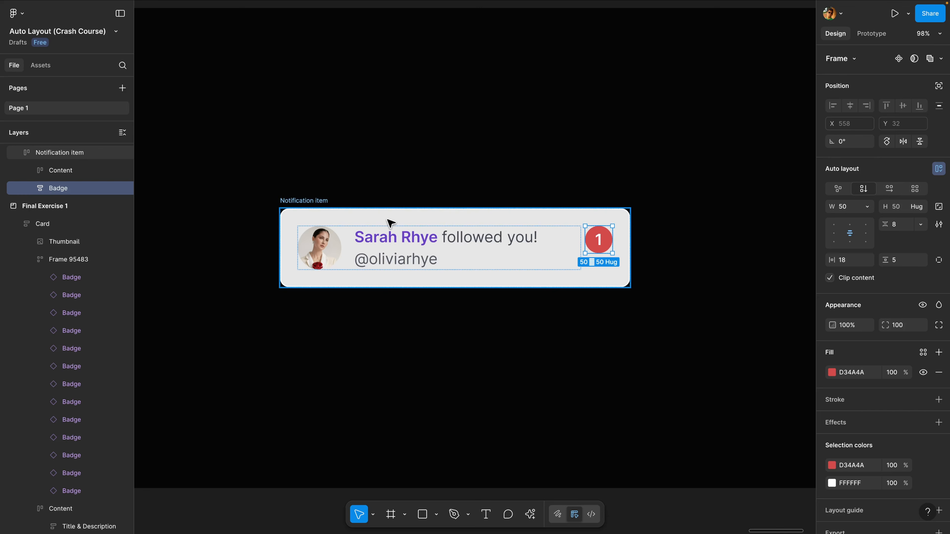
pyautogui.hotkey('ctrl', 'z')
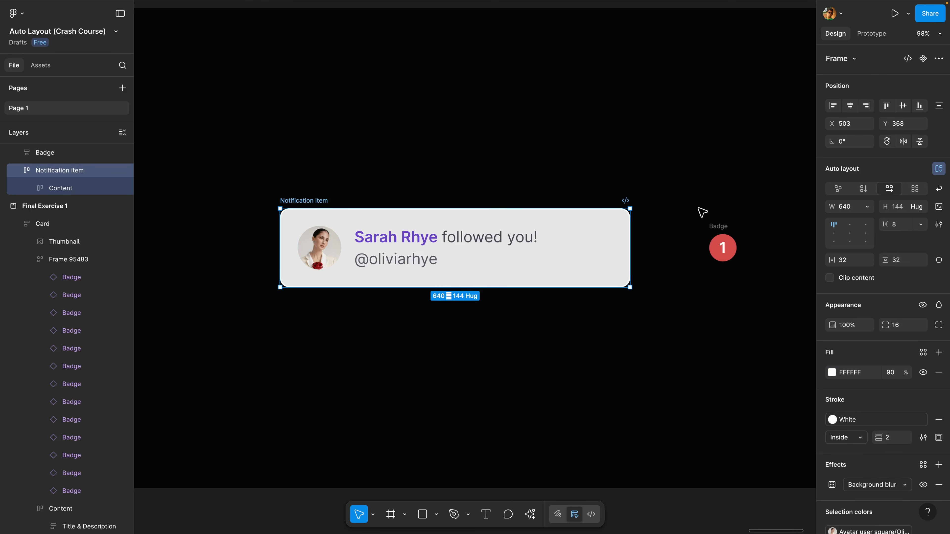
# Nest the red Badge in the Notification item, make it ignore auto layout, and place it over the upper-right corner at about X 608, Y -18
pyautogui.moveTo(723, 245); pyautogui.dragTo(599, 221)
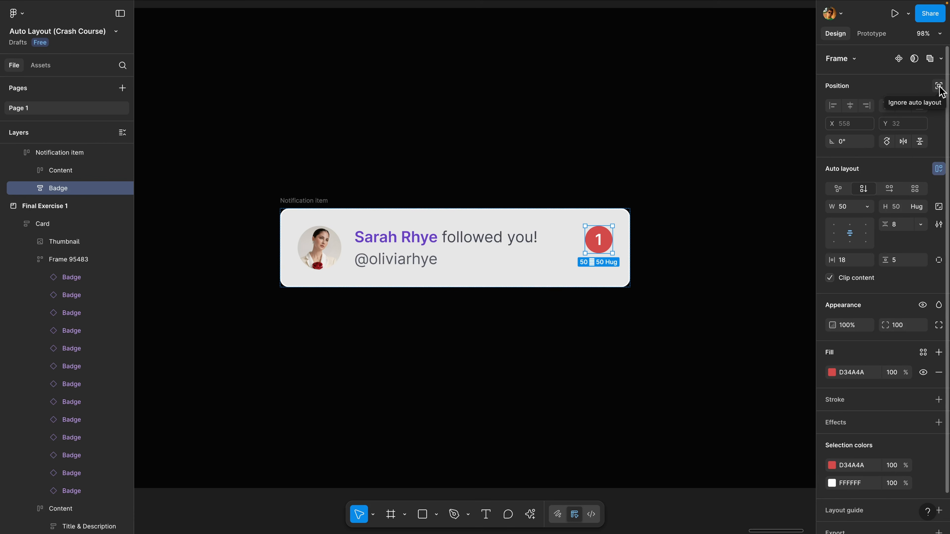
pyautogui.click(939, 88)
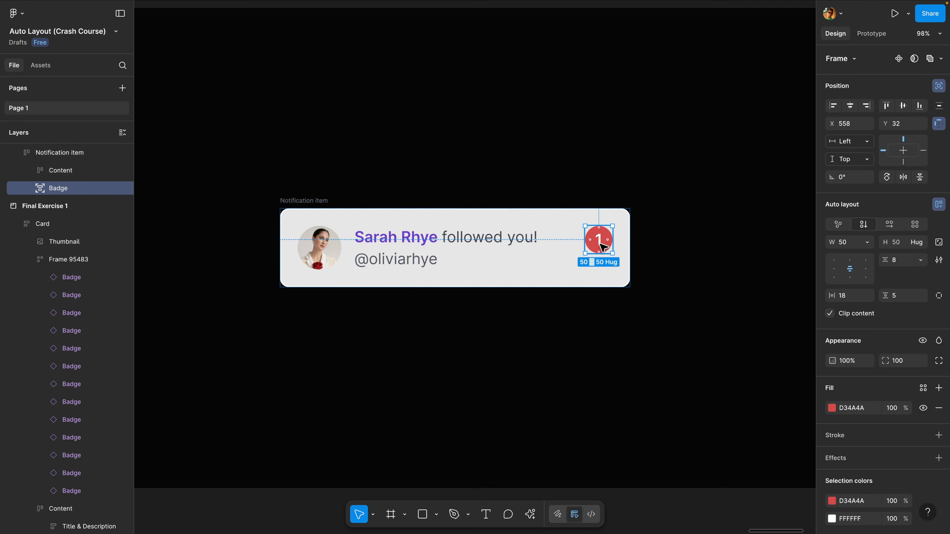
pyautogui.moveTo(595, 243); pyautogui.dragTo(630, 227)
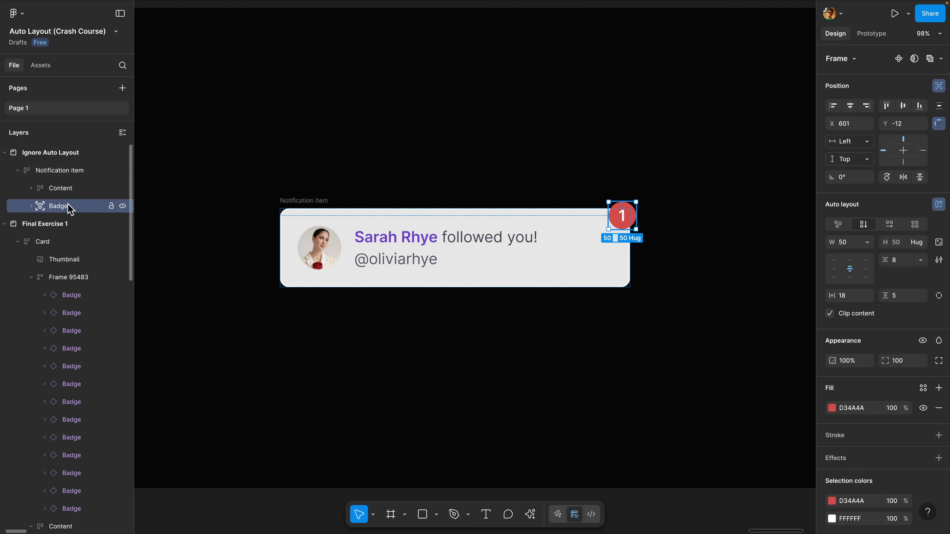
pyautogui.moveTo(623, 225); pyautogui.dragTo(627, 220)
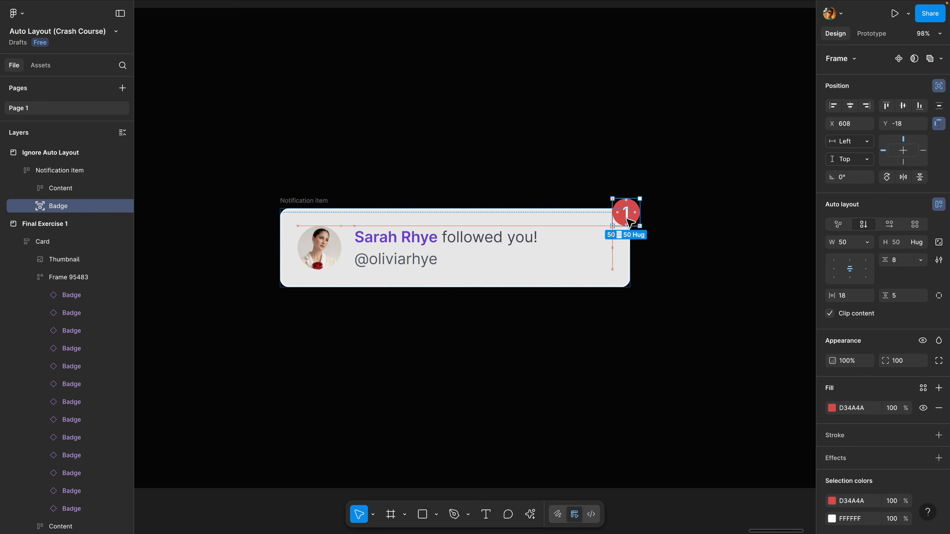
# Test resizing the Notification item horizontally, and set the red Badge's horizontal constraint to Right
pyautogui.click(287, 201)
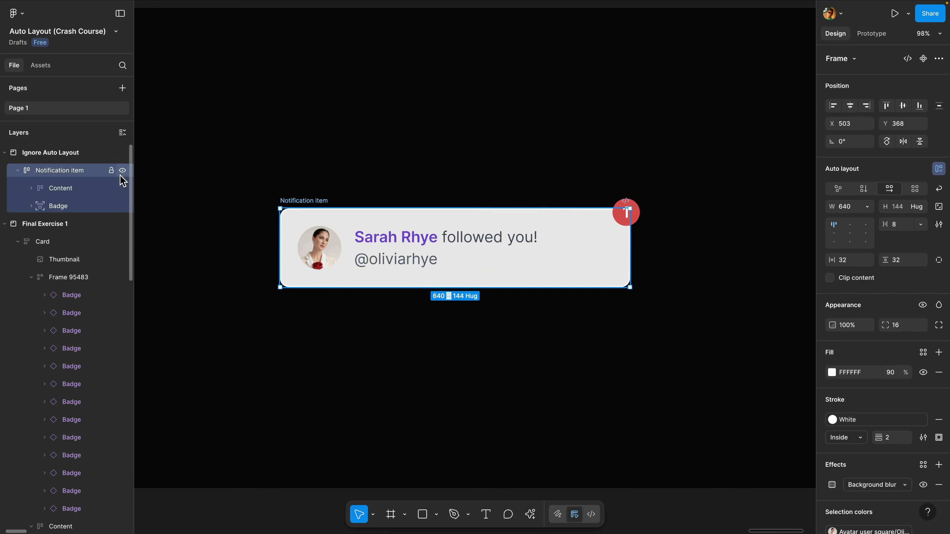
pyautogui.moveTo(630, 246)
pyautogui.mouseDown()
pyautogui.moveTo(483, 248)
pyautogui.moveTo(638, 253)
pyautogui.moveTo(609, 255)
pyautogui.moveTo(630, 250)
pyautogui.mouseUp()
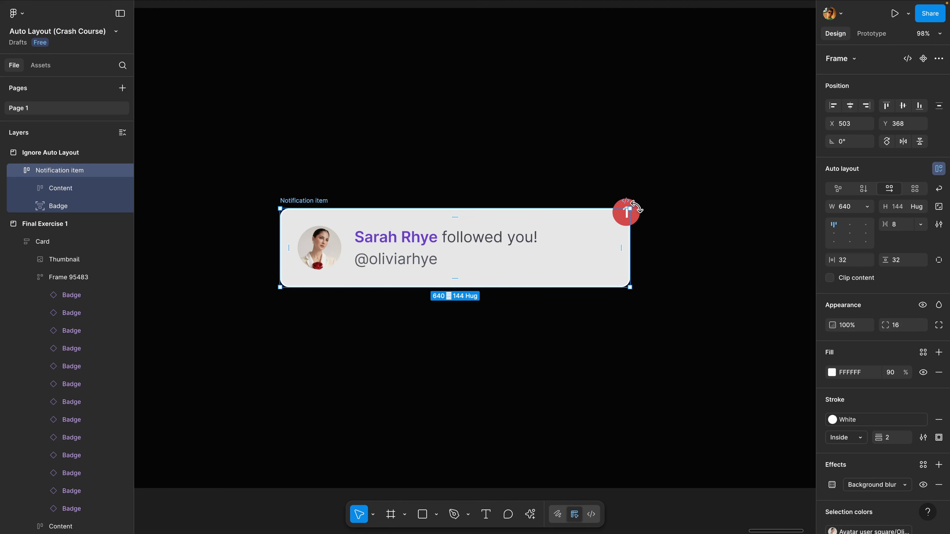
pyautogui.click(624, 215)
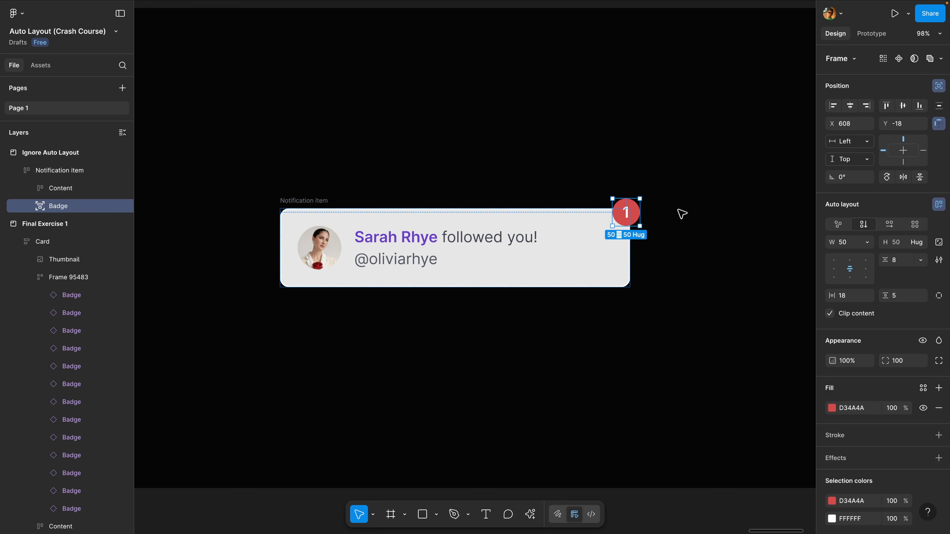
pyautogui.click(924, 152)
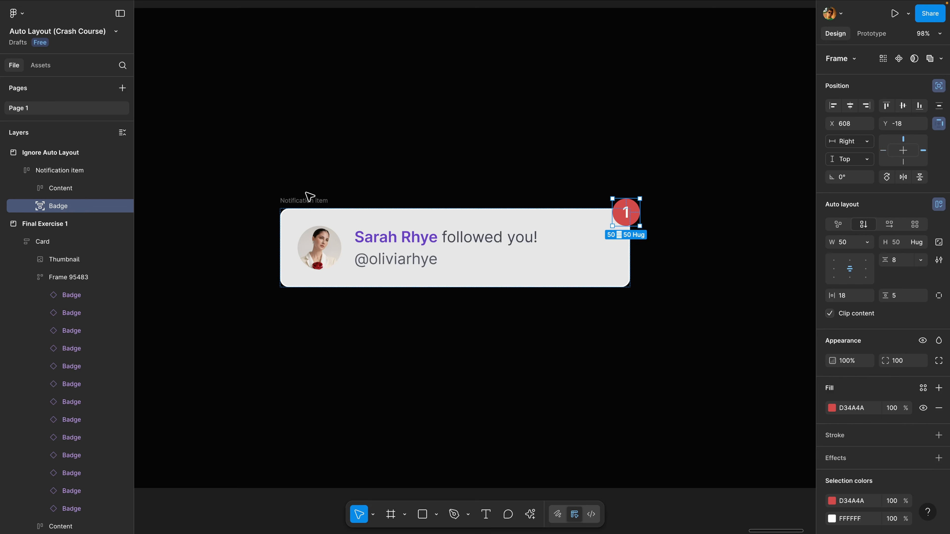
# Widen the Notification item to about 684 to test the red Badge's right constraint
pyautogui.click(306, 202)
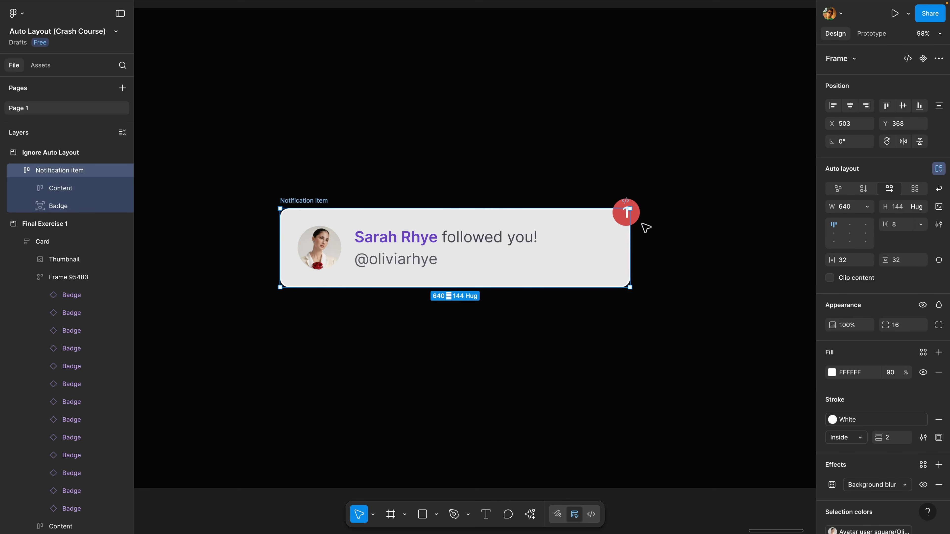
pyautogui.moveTo(630, 236); pyautogui.dragTo(660, 250)
pyautogui.scroll(-5, 749, 193)
pyautogui.scroll(-1, 749, 193)
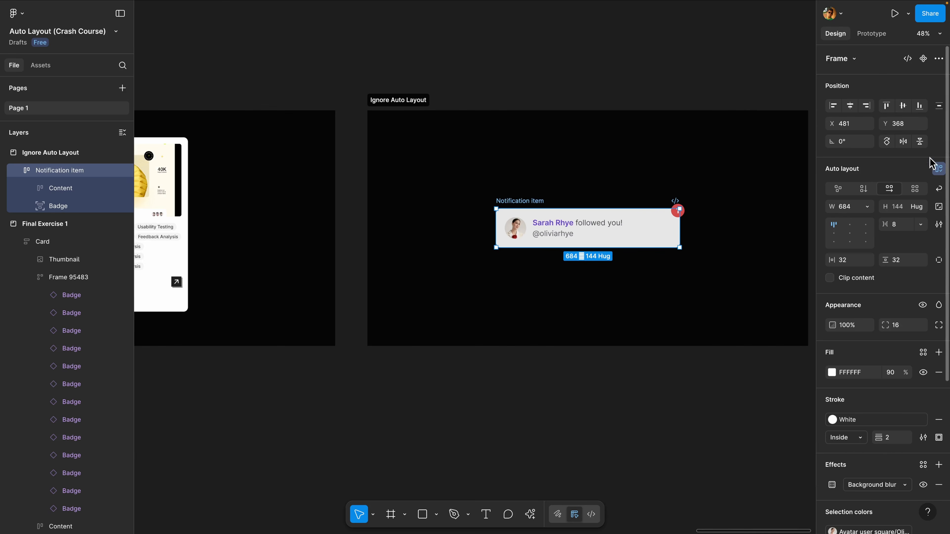